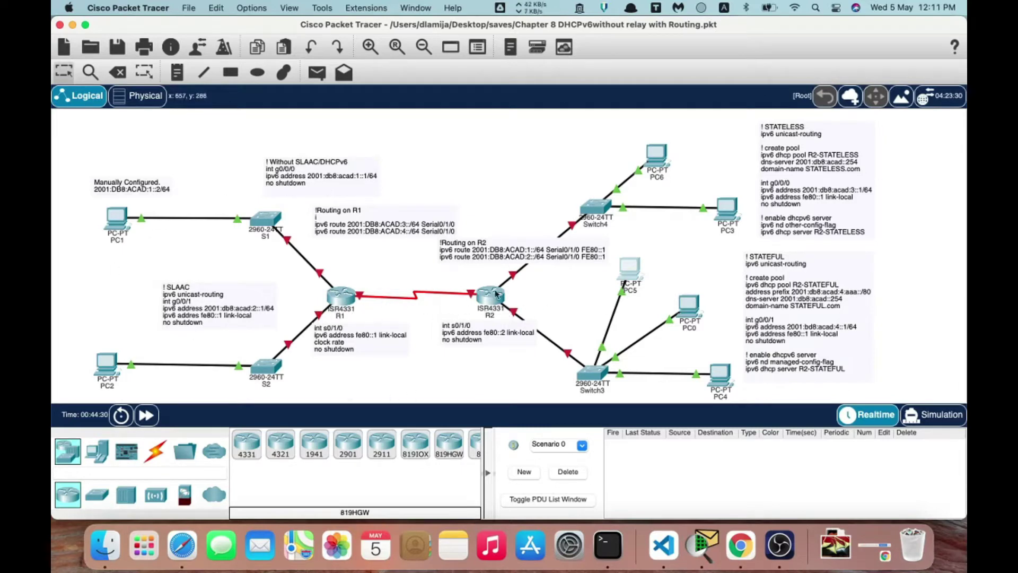
# Open router R1's command line and bring up its user prompt.
pyautogui.click(340, 297)
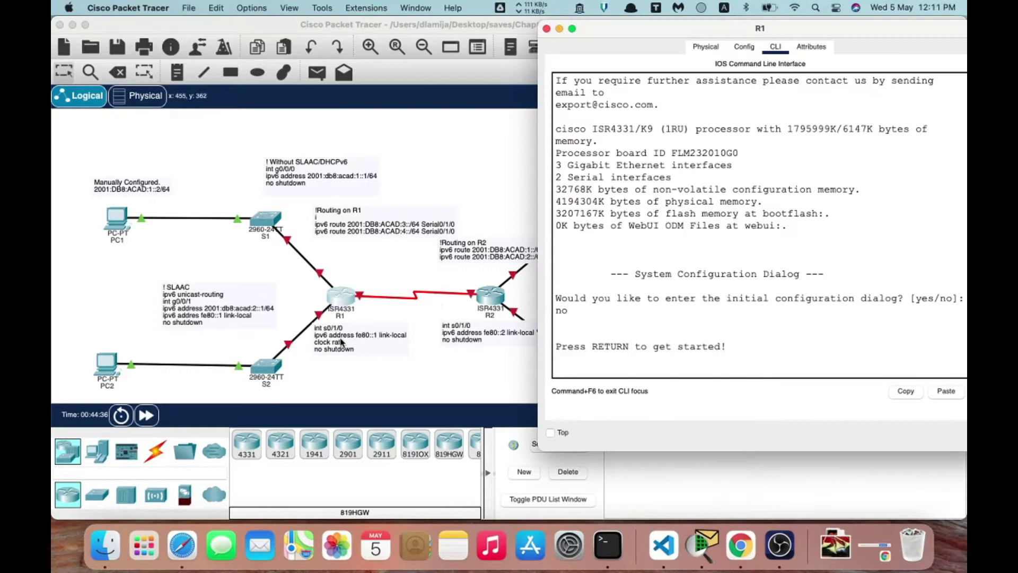
pyautogui.click(382, 300)
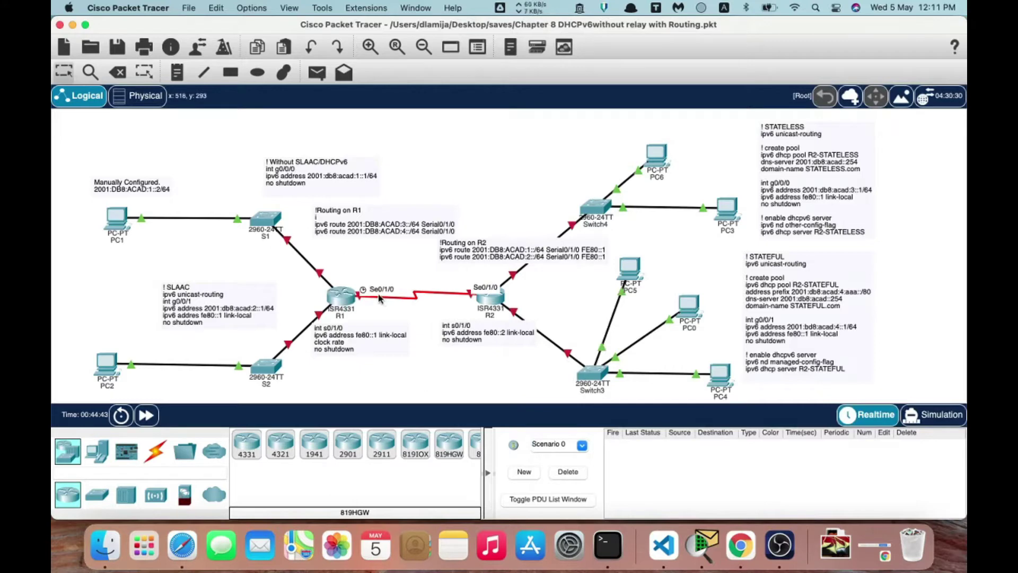
pyautogui.click(345, 295)
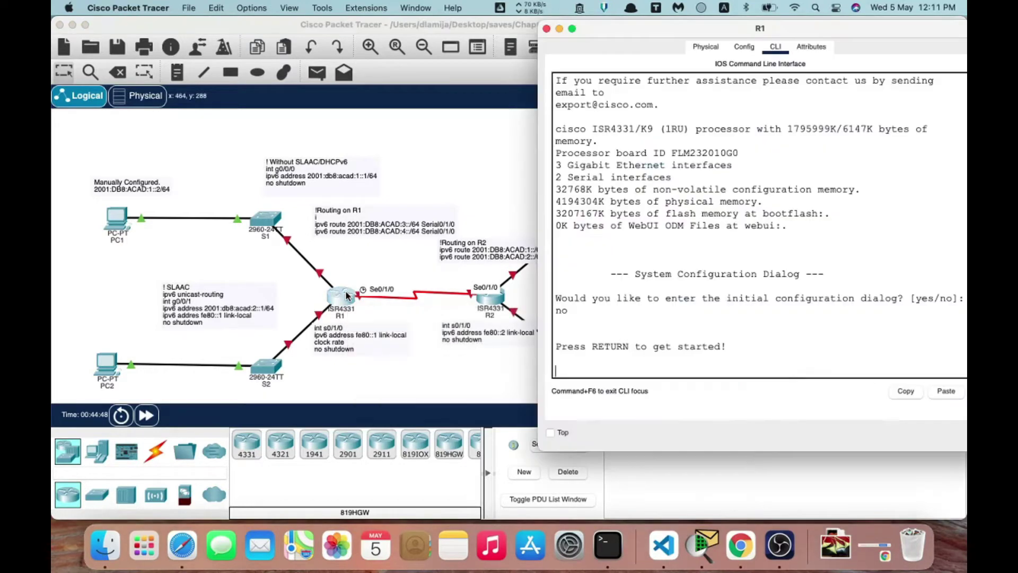
pyautogui.press('Return')
pyautogui.press('Return')
pyautogui.press('Return')
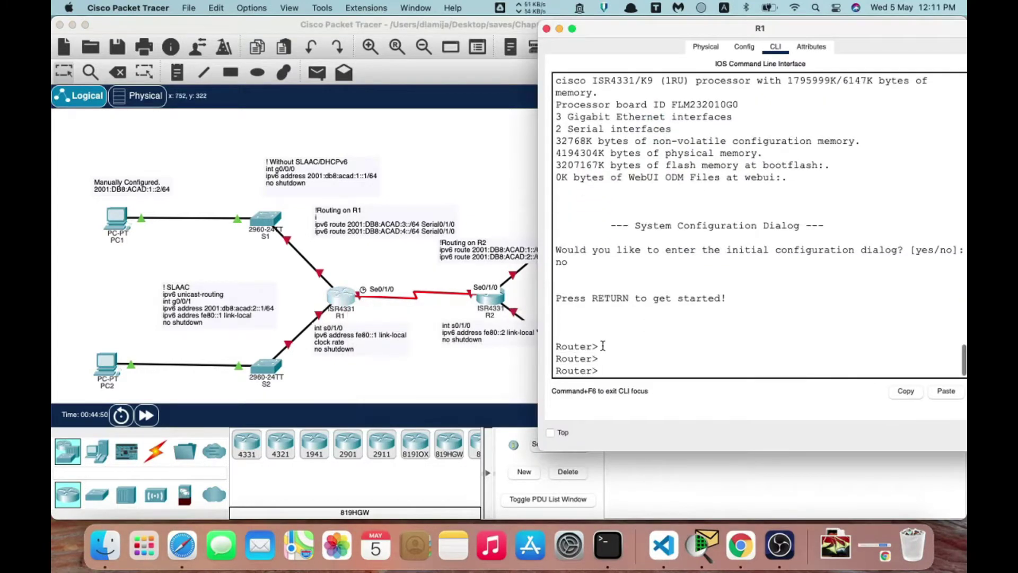
# Enter global configuration mode on R1 and set the hostname to R1.
pyautogui.write('en')
pyautogui.press('Return')
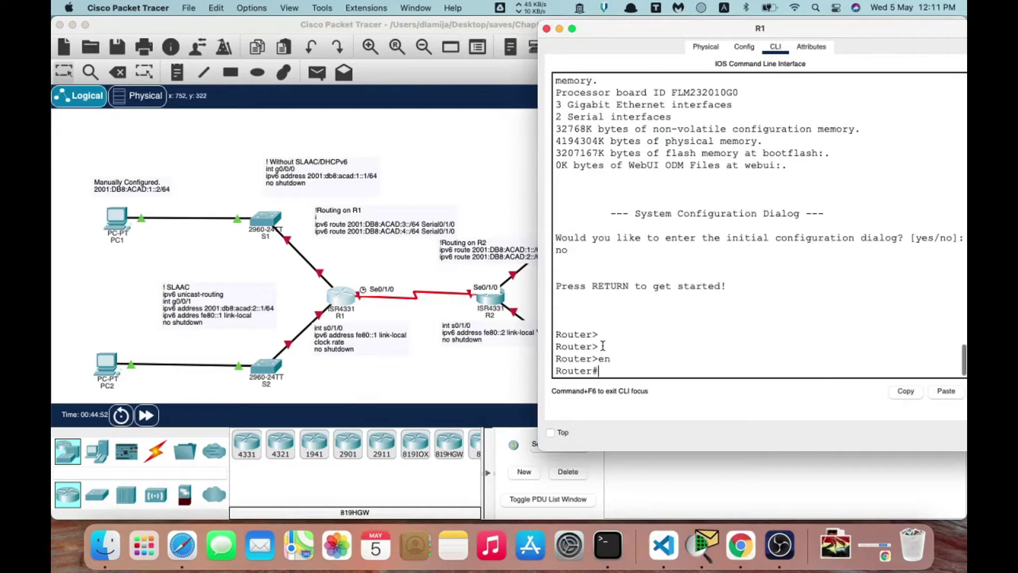
pyautogui.write('conf t')
pyautogui.press('Return')
pyautogui.write('ho')
pyautogui.press('Tab')
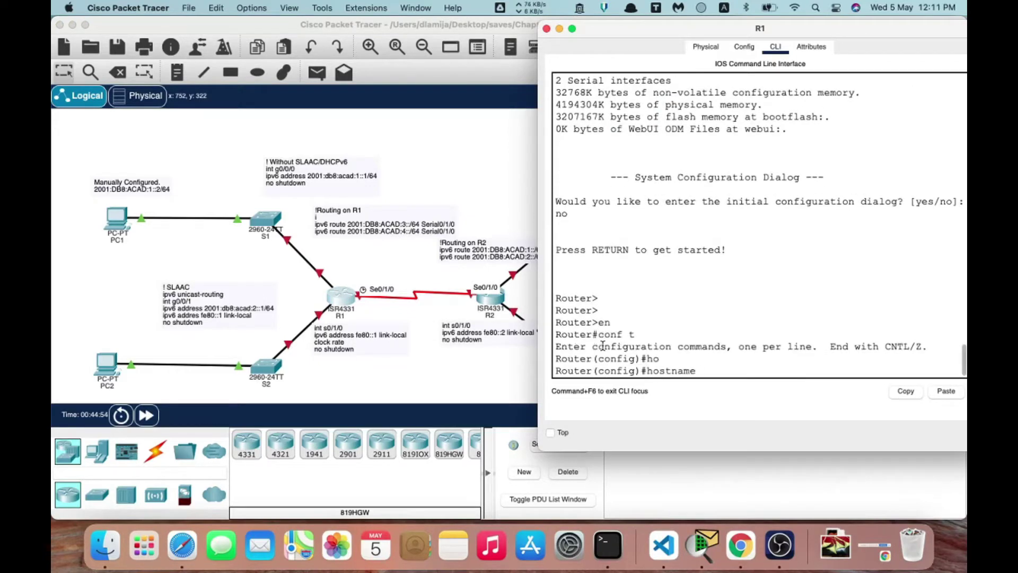
pyautogui.write('R1')
pyautogui.press('Return')
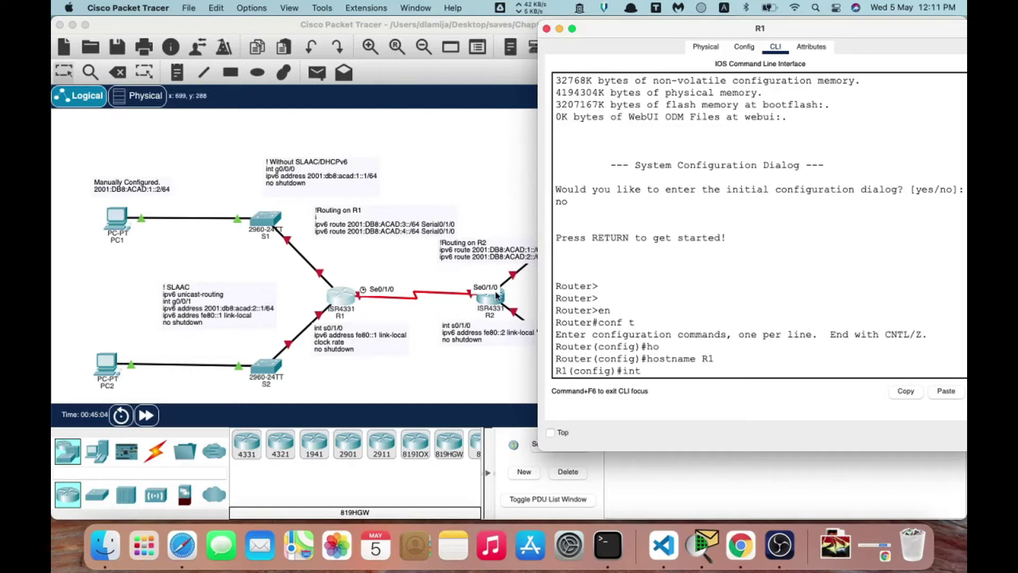
# Configure R1's serial interface s0/1/0 with the IPv6 link-local address fe80::1.
pyautogui.write('0/1/0')
pyautogui.press('Return')
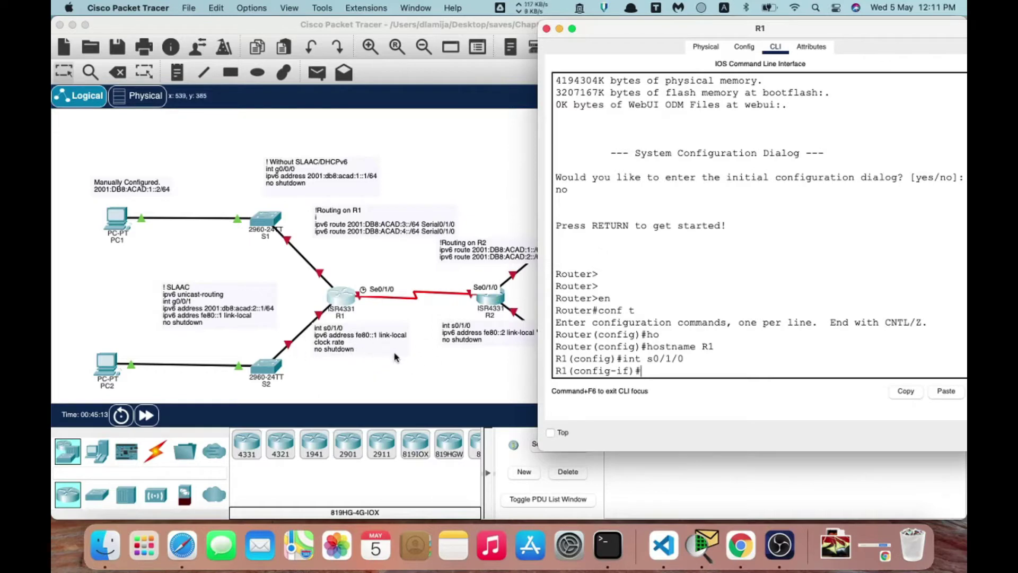
pyautogui.write('ipv6 add')
pyautogui.press('Tab')
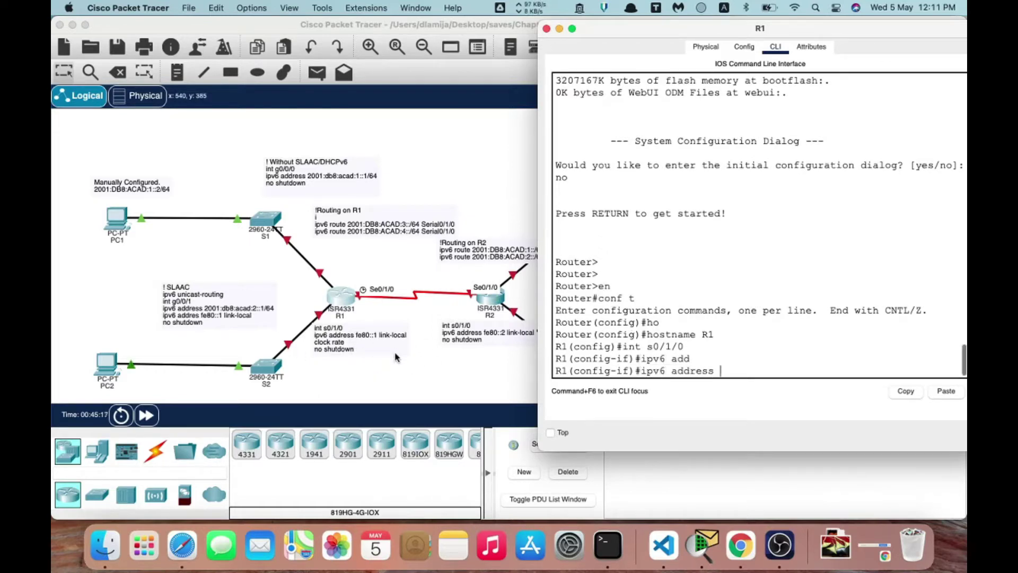
pyautogui.write('fe80::1')
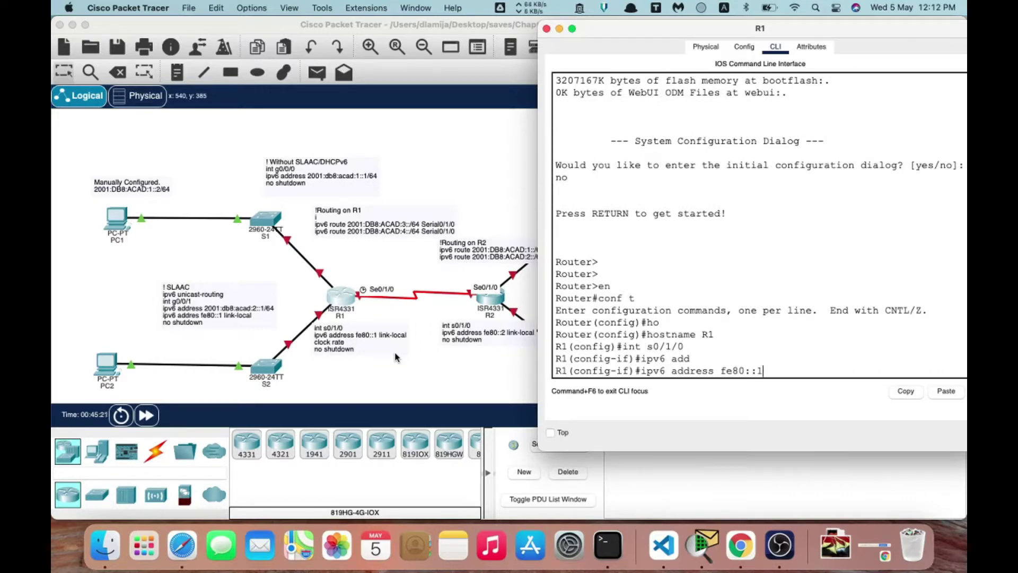
pyautogui.write(' lin')
pyautogui.press('Tab')
pyautogui.press('Return')
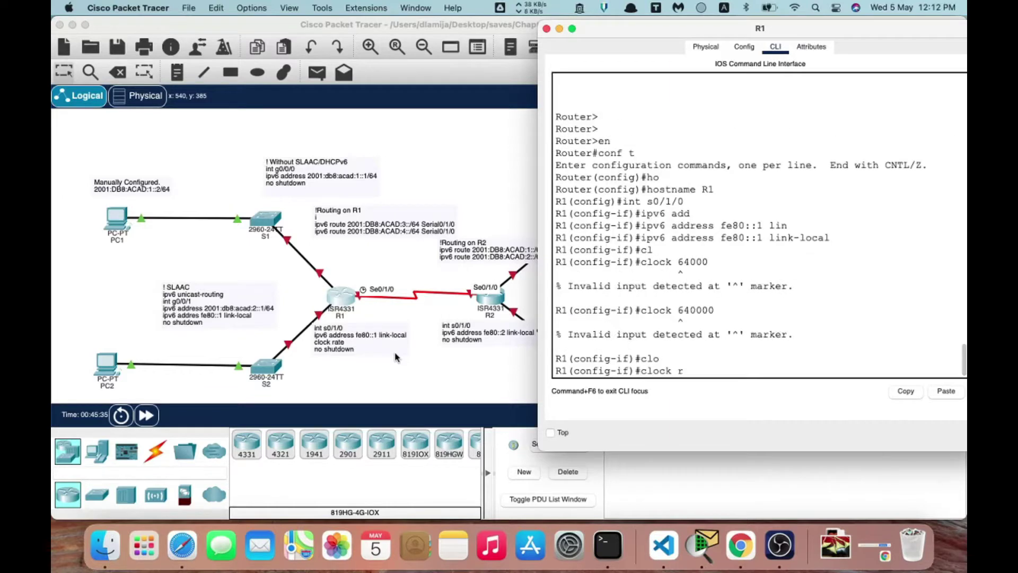
# Set the clock rate of R1's s0/1/0 interface to 64000, enable the interface and close R1's window.
pyautogui.write('a')
pyautogui.press('Tab')
pyautogui.write('64000')
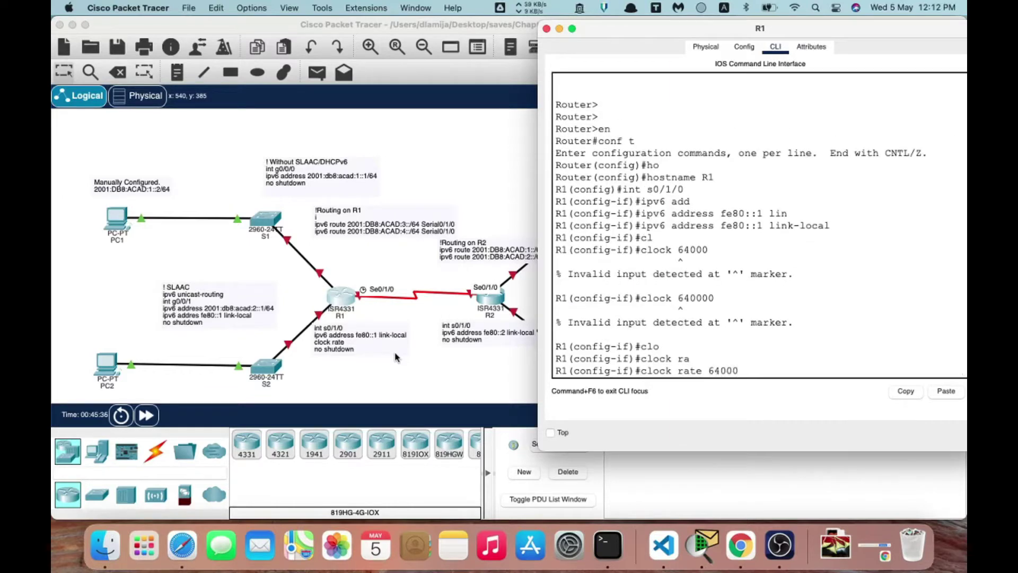
pyautogui.press('Return')
pyautogui.write('no sh')
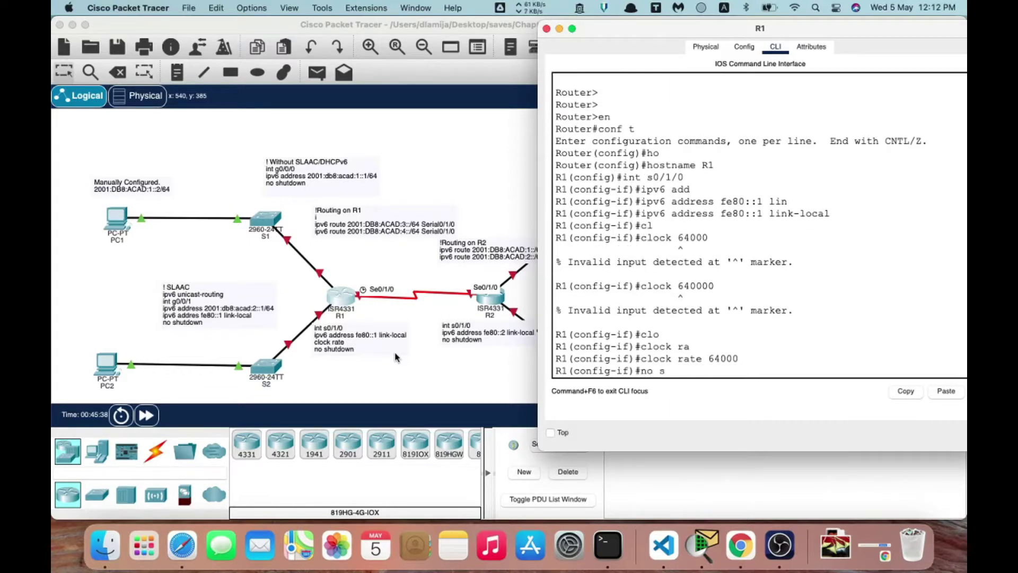
pyautogui.press('Tab')
pyautogui.press('Return')
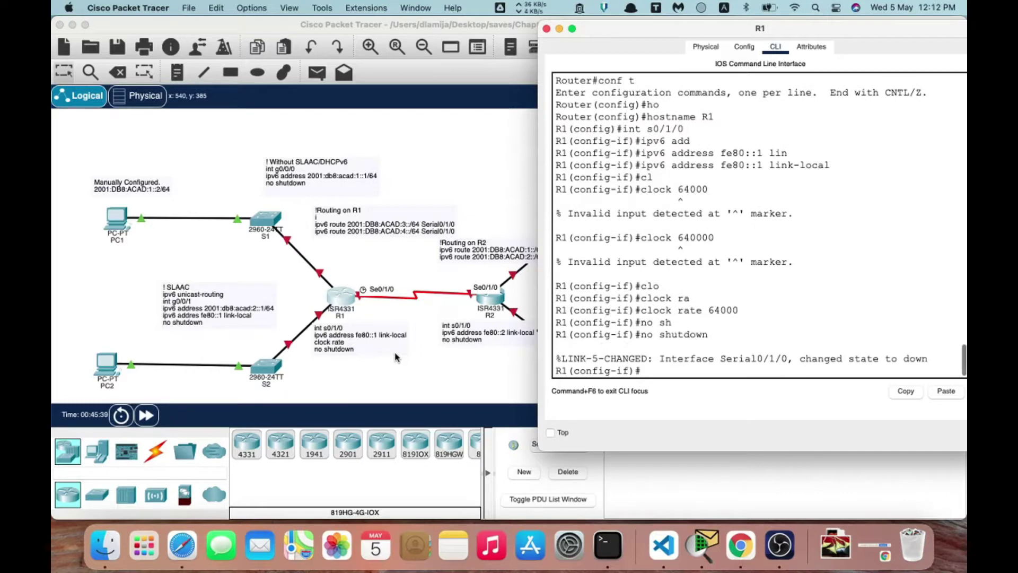
pyautogui.click(549, 29)
# Open router R2's command line, enter global configuration mode and set the hostname to R2.
pyautogui.click(492, 300)
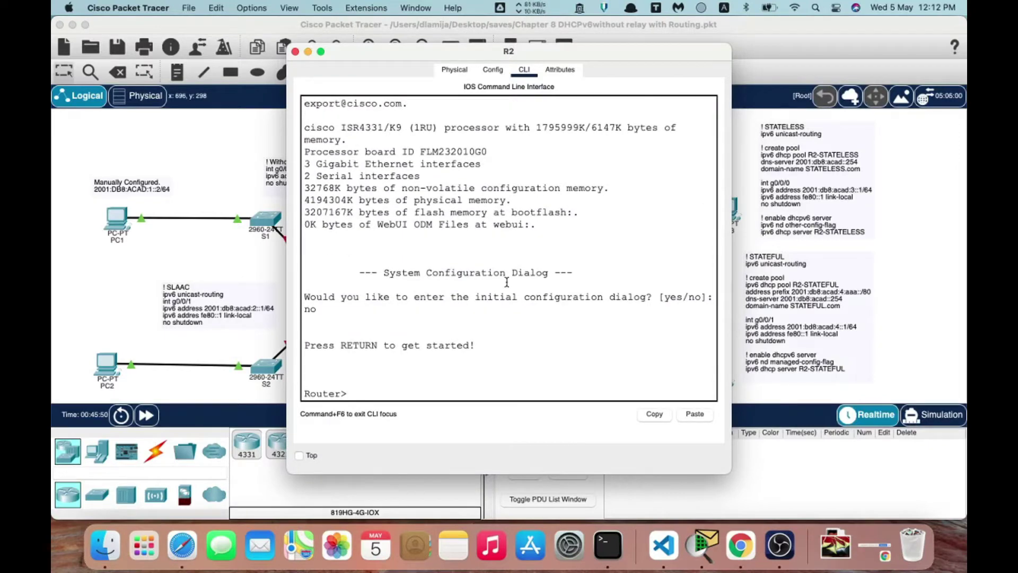
pyautogui.write('en')
pyautogui.press('Return')
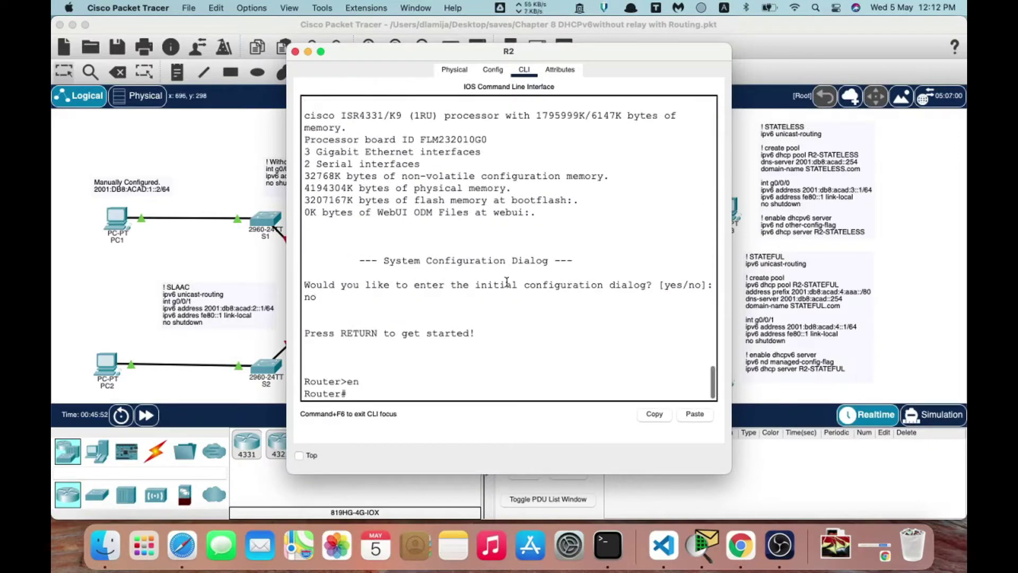
pyautogui.write('conf t')
pyautogui.press('Return')
pyautogui.write('ho')
pyautogui.press('Tab')
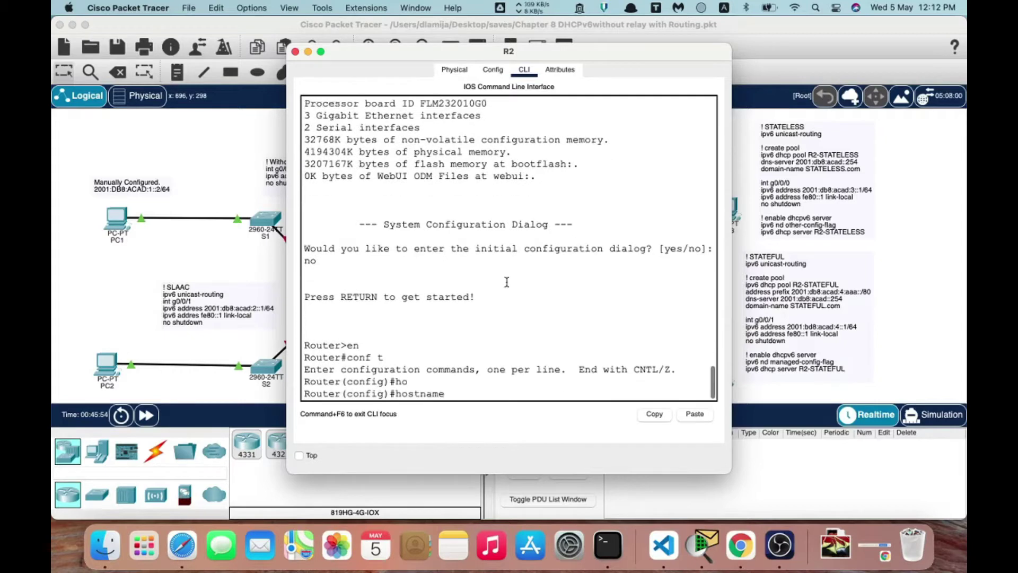
pyautogui.write('R2')
pyautogui.press('Return')
# Configure R2's serial interface s0/1/0 with the IPv6 link-local address fe80::2.
pyautogui.write('int')
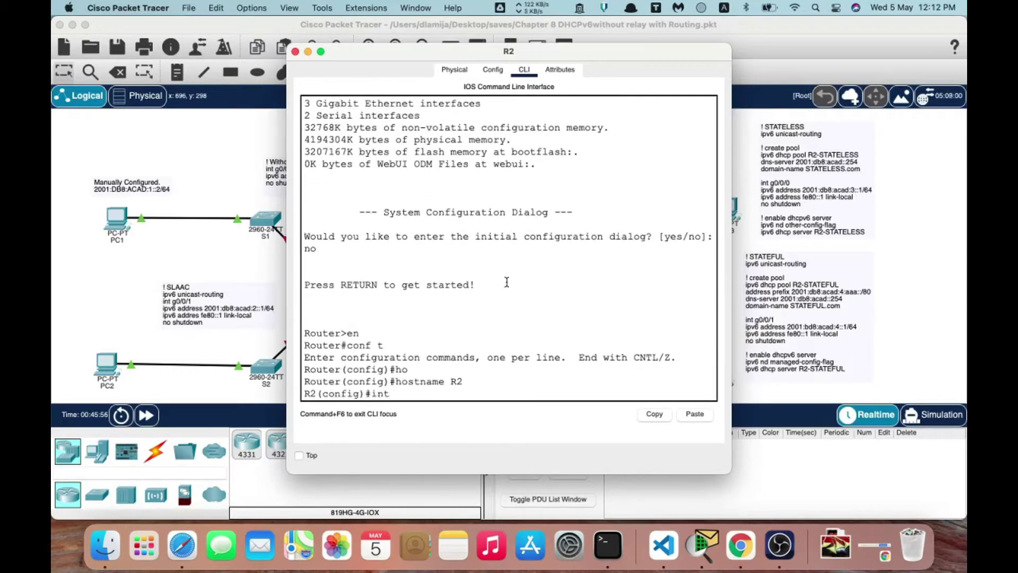
pyautogui.write(' s0/1/0')
pyautogui.press('Return')
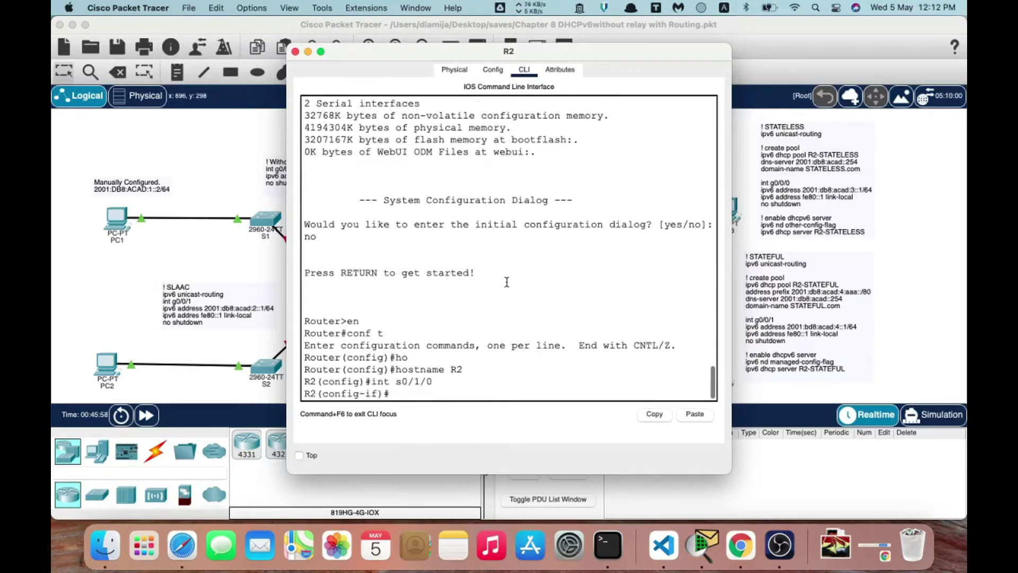
pyautogui.write('ipv6 add')
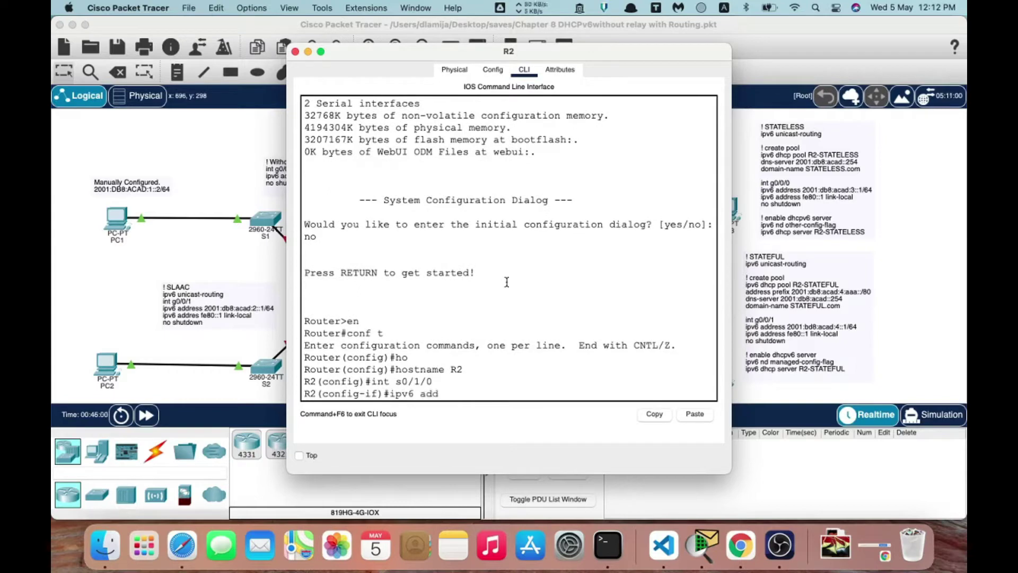
pyautogui.press('Tab')
pyautogui.write('fe70')
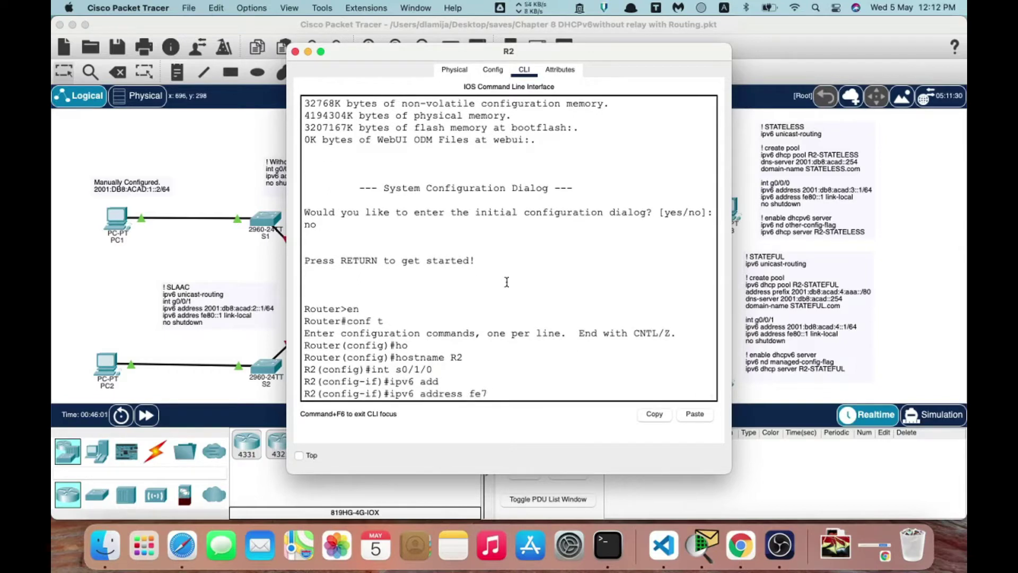
pyautogui.press('BackSpace')
pyautogui.press('BackSpace')
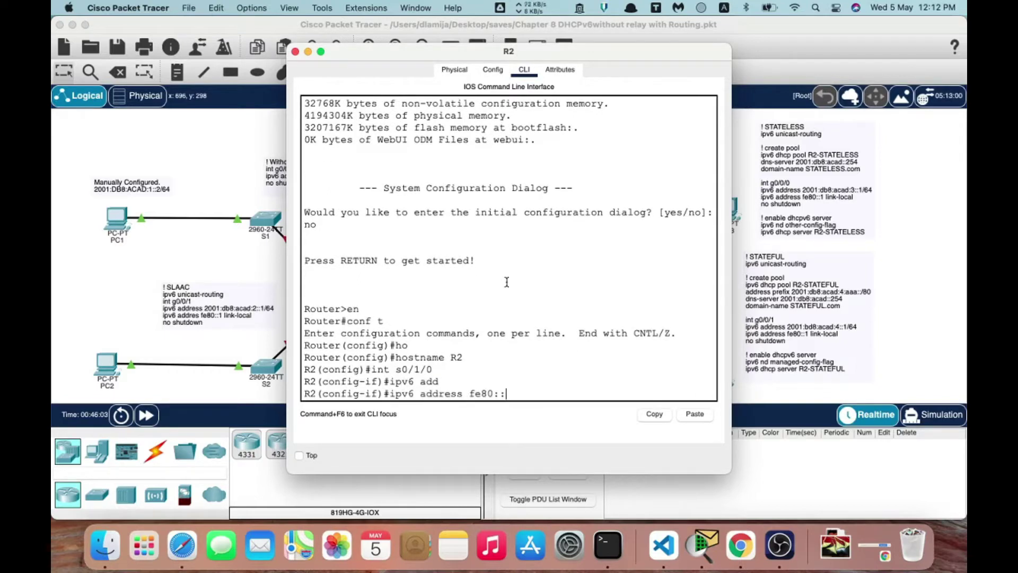
pyautogui.write('80::2 li')
pyautogui.press('Tab')
pyautogui.press('Return')
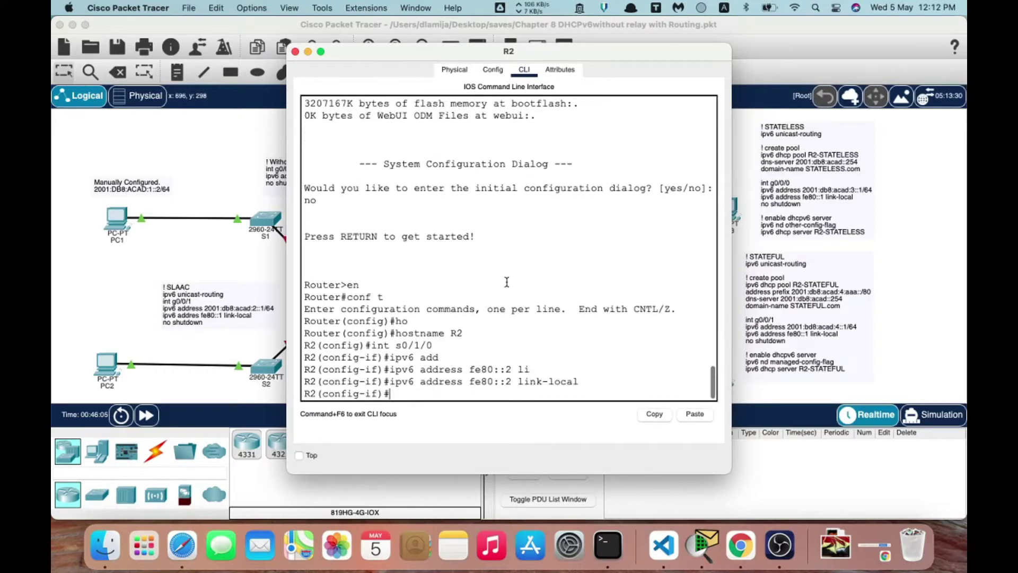
# Enable R2's s0/1/0 interface and return to privileged EXEC mode.
pyautogui.write('no sh')
pyautogui.press('Tab')
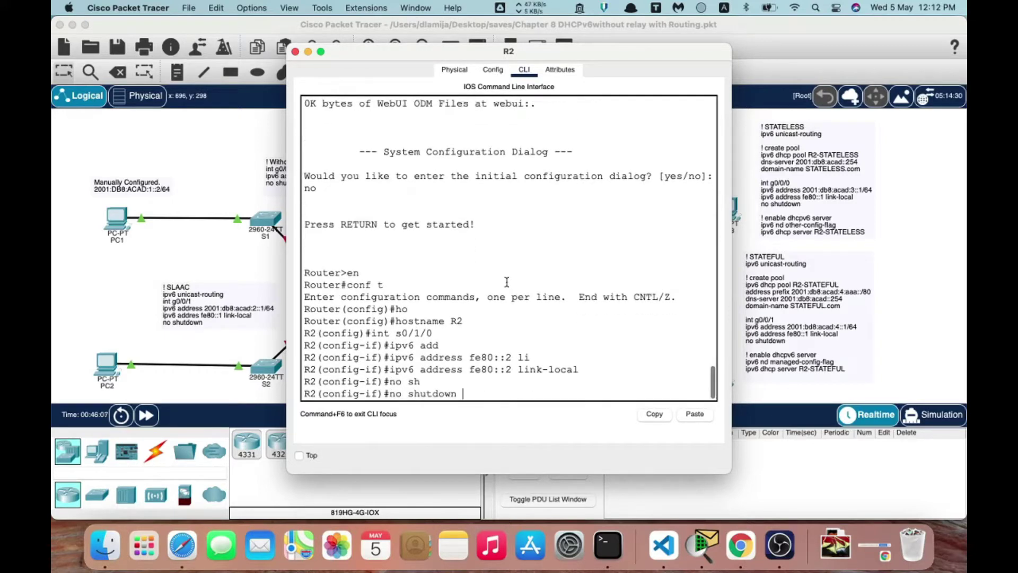
pyautogui.press('Return')
pyautogui.write('end')
pyautogui.press('Return')
pyautogui.press('Return')
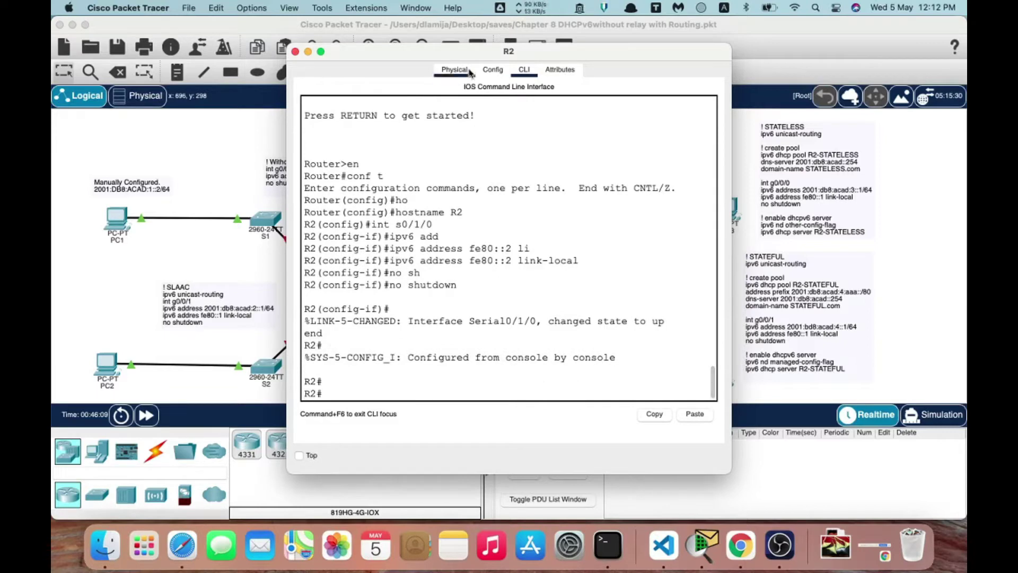
# Ping R1's link-local address fe80::1 from R2 through output interface Serial0/1/0, and close R2's window.
pyautogui.moveTo(447, 49); pyautogui.dragTo(768, 23)
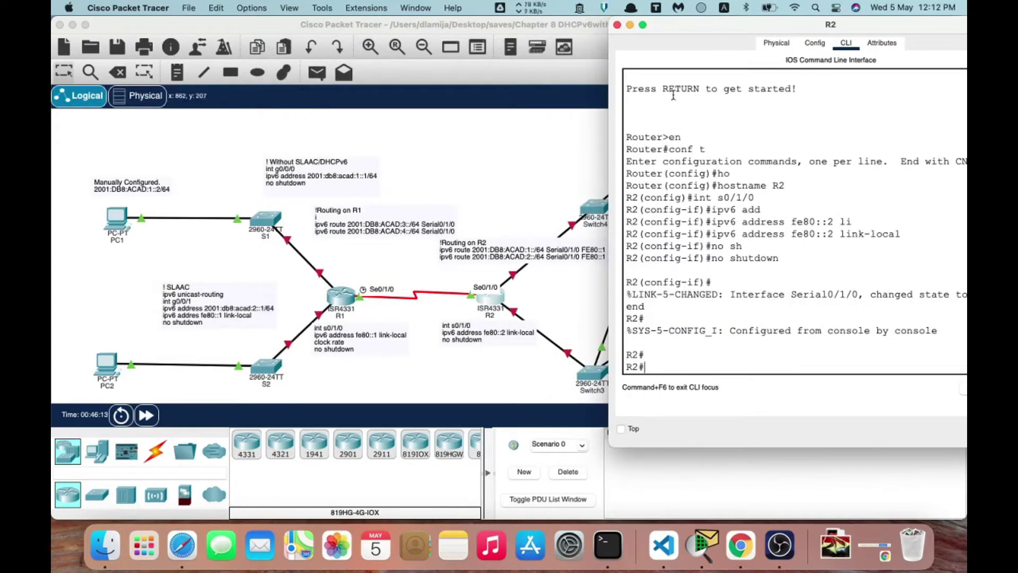
pyautogui.write('ping')
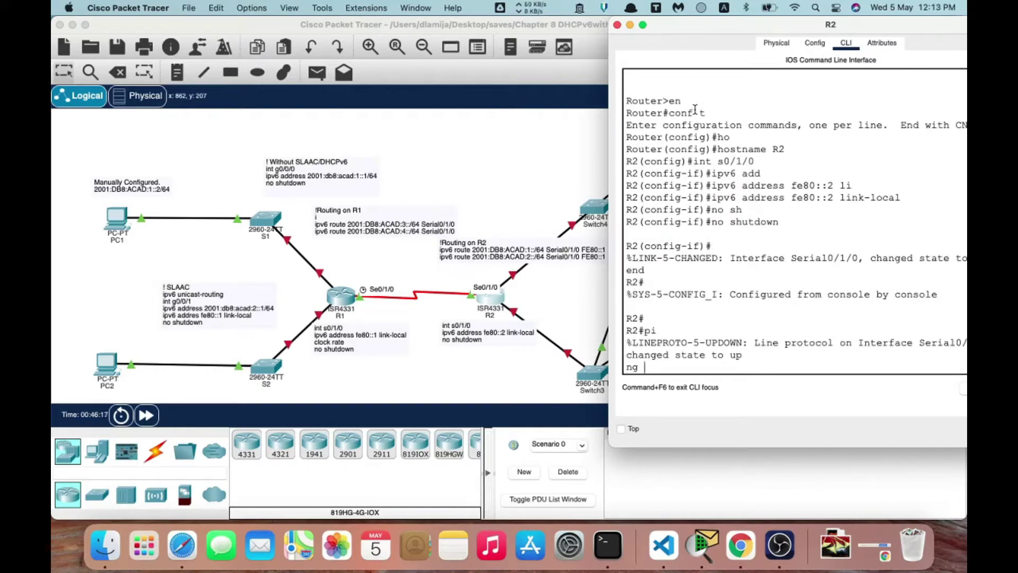
pyautogui.write(' fe80::1')
pyautogui.press('Return')
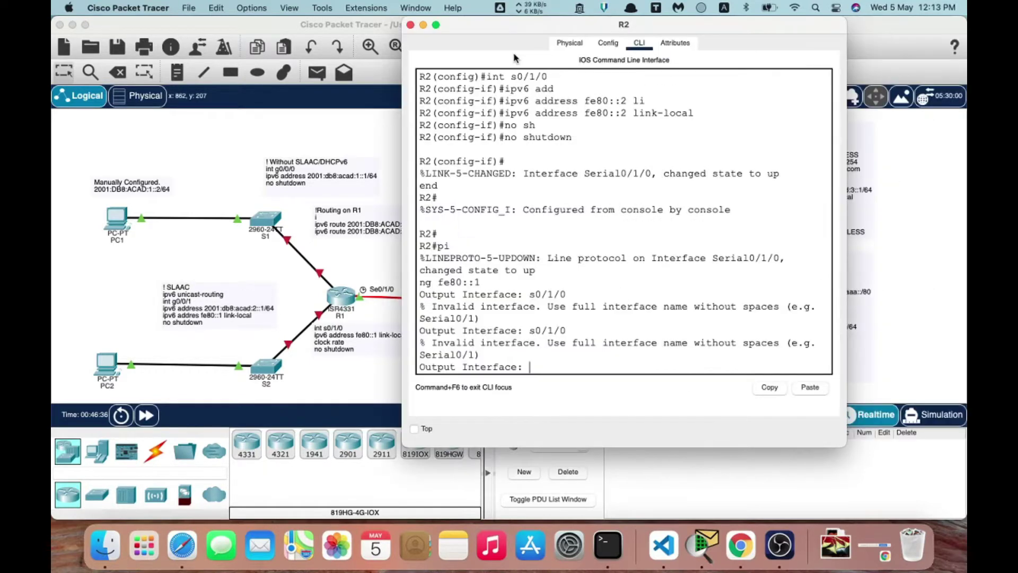
pyautogui.write('Serial0/1/0')
pyautogui.press('Return')
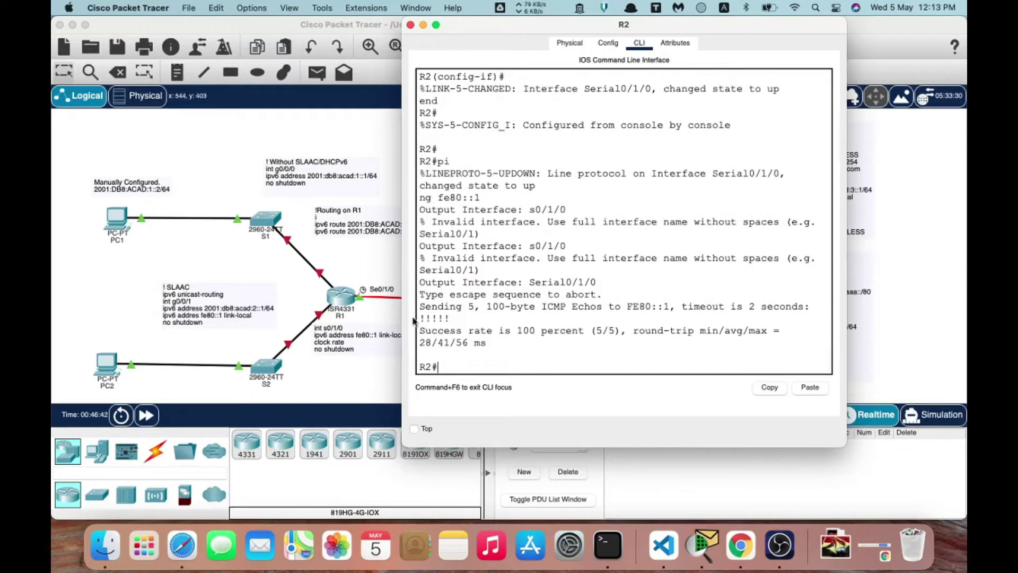
pyautogui.click(411, 25)
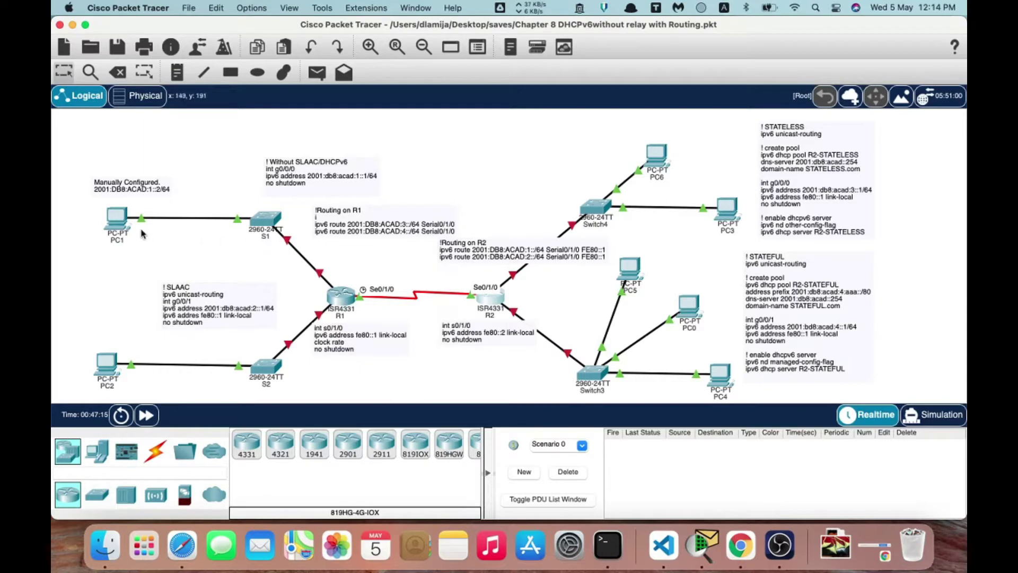
# Open R1's command line and enter configuration mode for interface g0/0/0, keeping the topology notes visible beside the window.
pyautogui.click(347, 304)
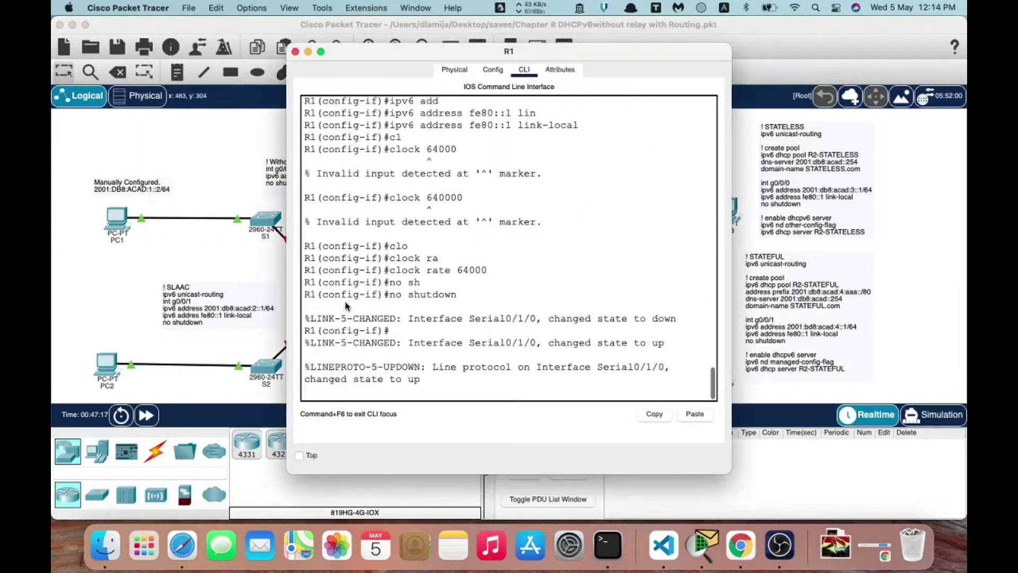
pyautogui.press('Return')
pyautogui.press('Return')
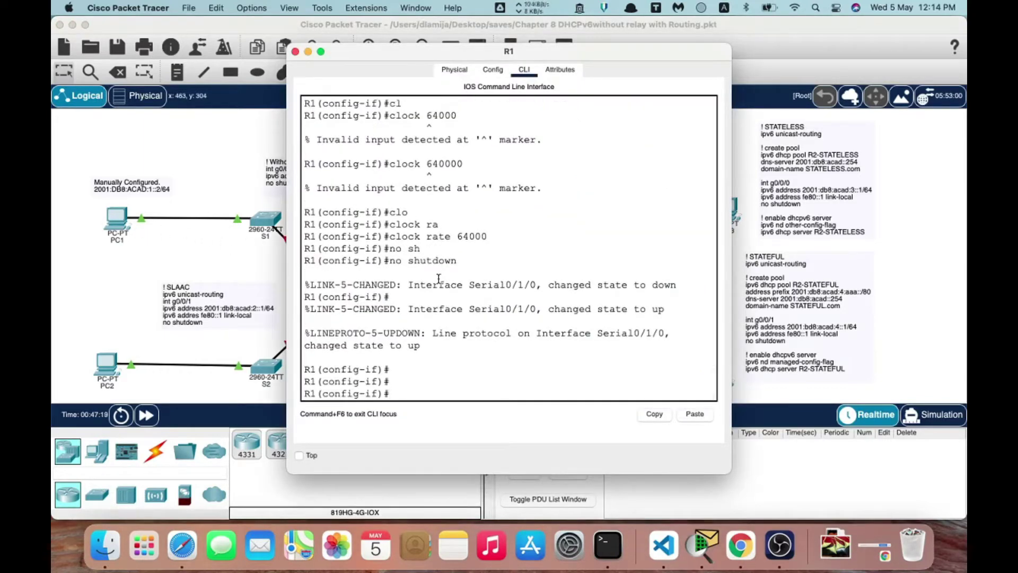
pyautogui.write('int g0/0/0')
pyautogui.press('Return')
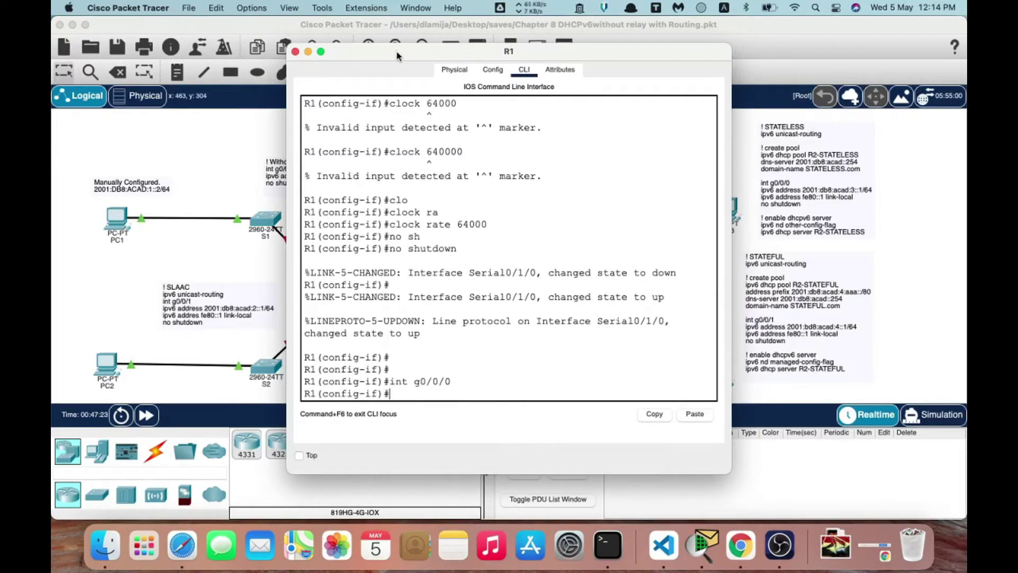
pyautogui.moveTo(397, 53); pyautogui.dragTo(543, 51)
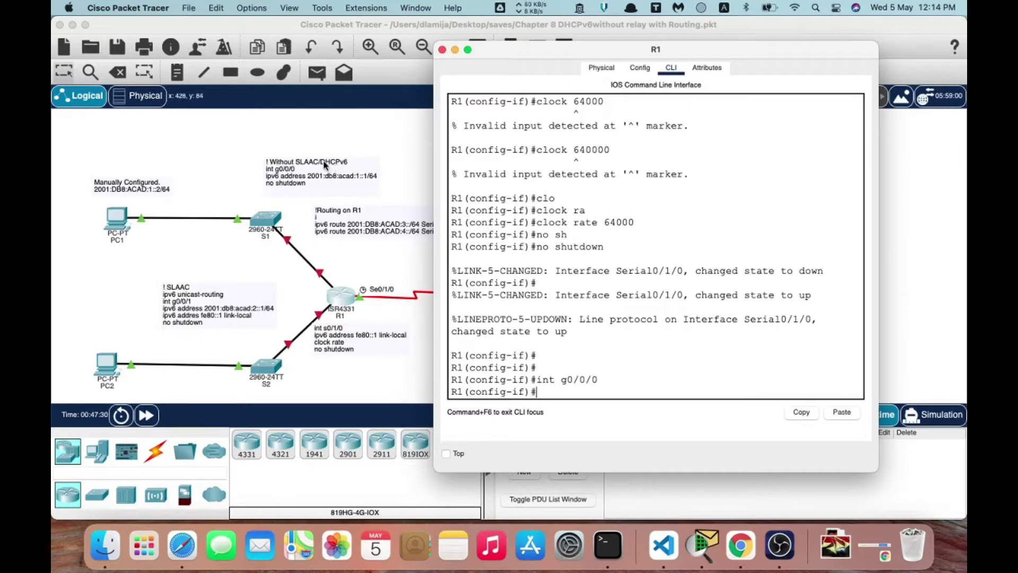
# Assign the IPv6 address 2001:db8:acad:1::2/64 to R1's g0/0/0 interface.
pyautogui.write('ipv6 add')
pyautogui.press('Tab')
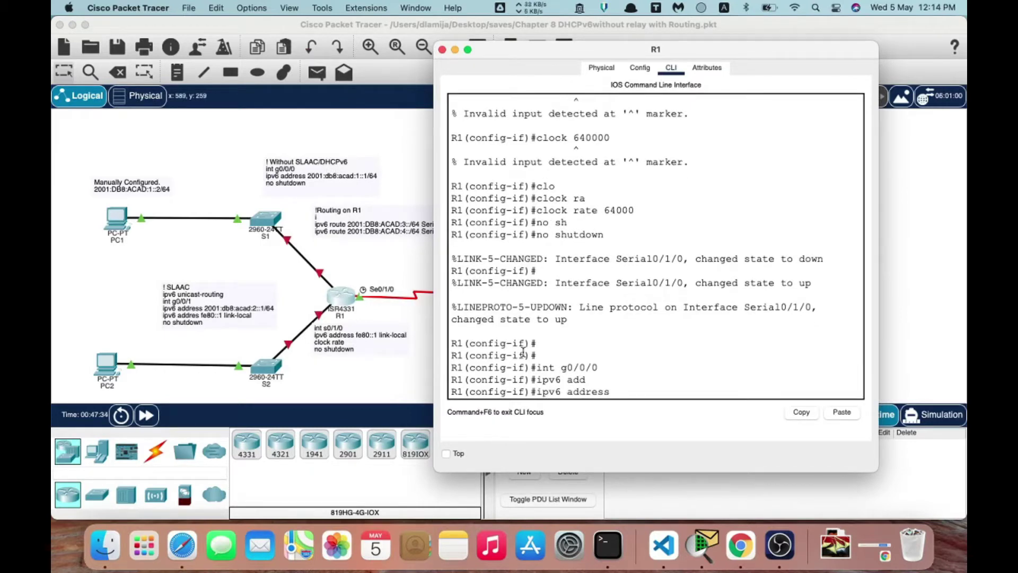
pyautogui.write('2001:db8:acad:1::2')
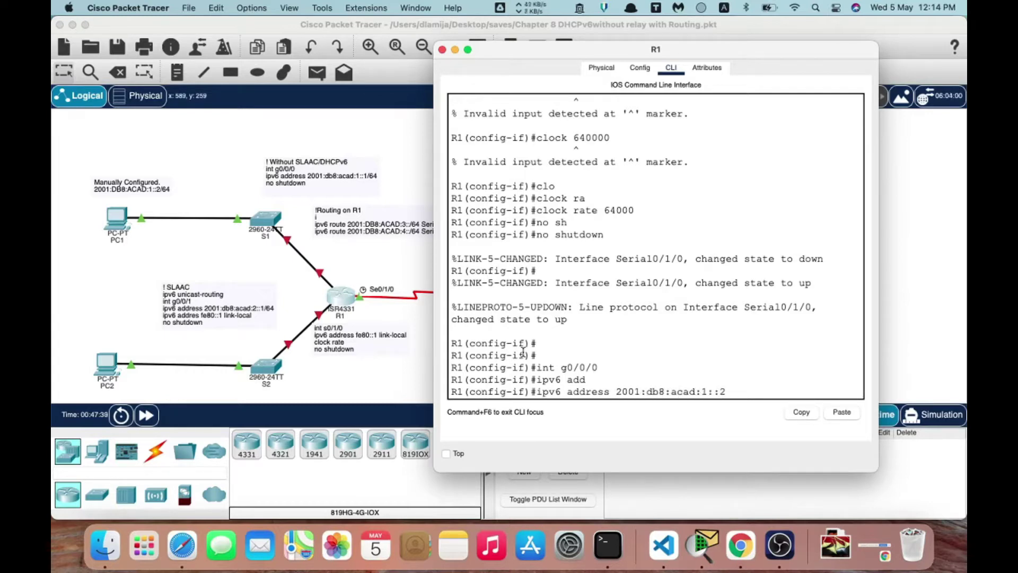
pyautogui.write('/64')
pyautogui.press('Return')
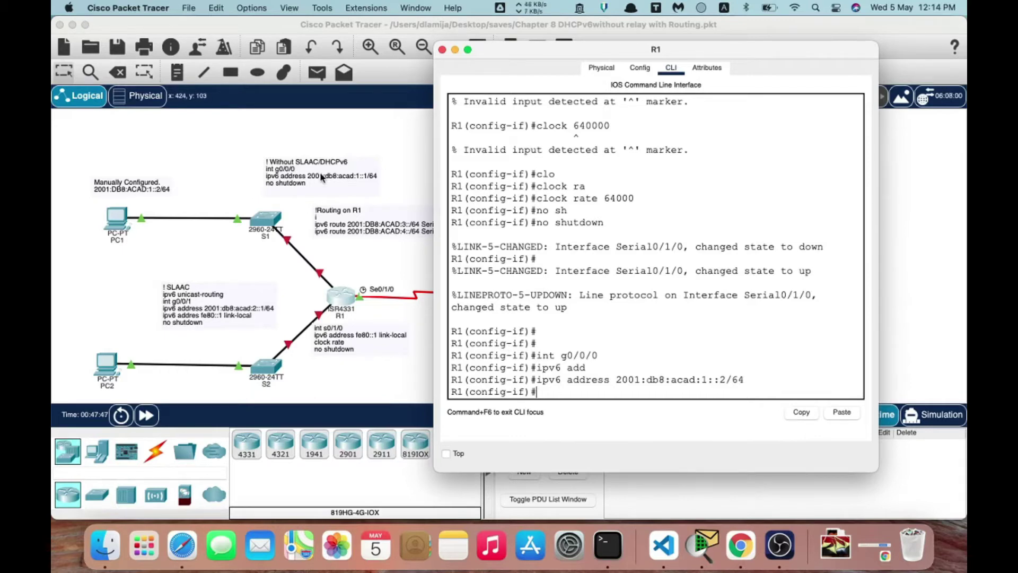
# Enable R1's g0/0/0 interface and return to privileged EXEC mode.
pyautogui.write('no sh')
pyautogui.press('Tab')
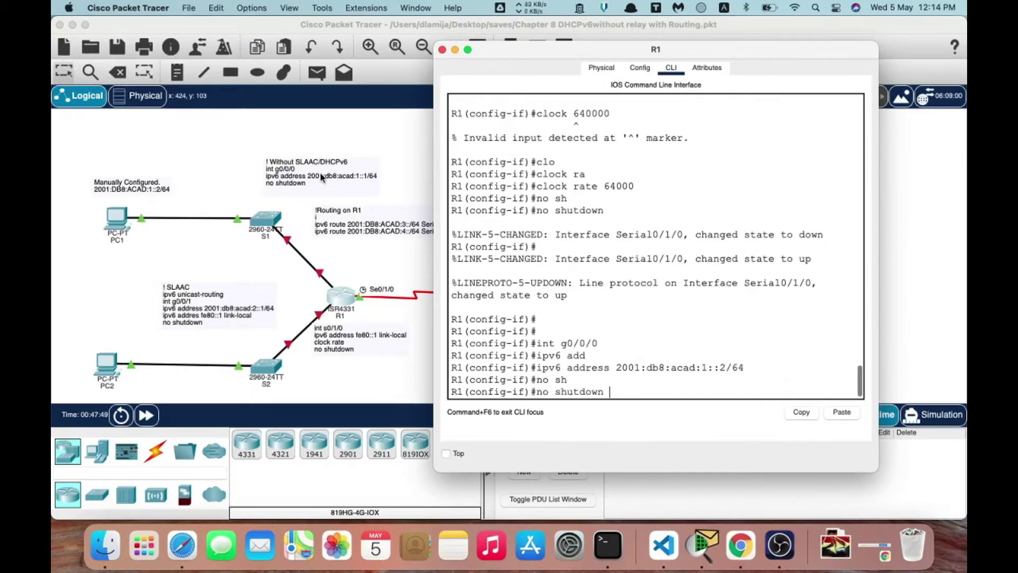
pyautogui.press('Return')
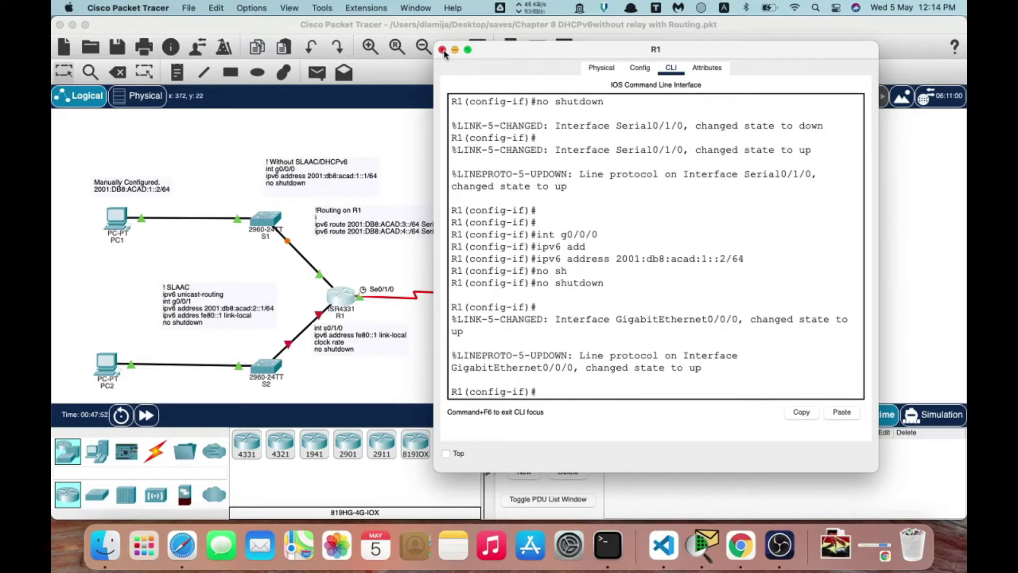
pyautogui.write('end')
pyautogui.press('Return')
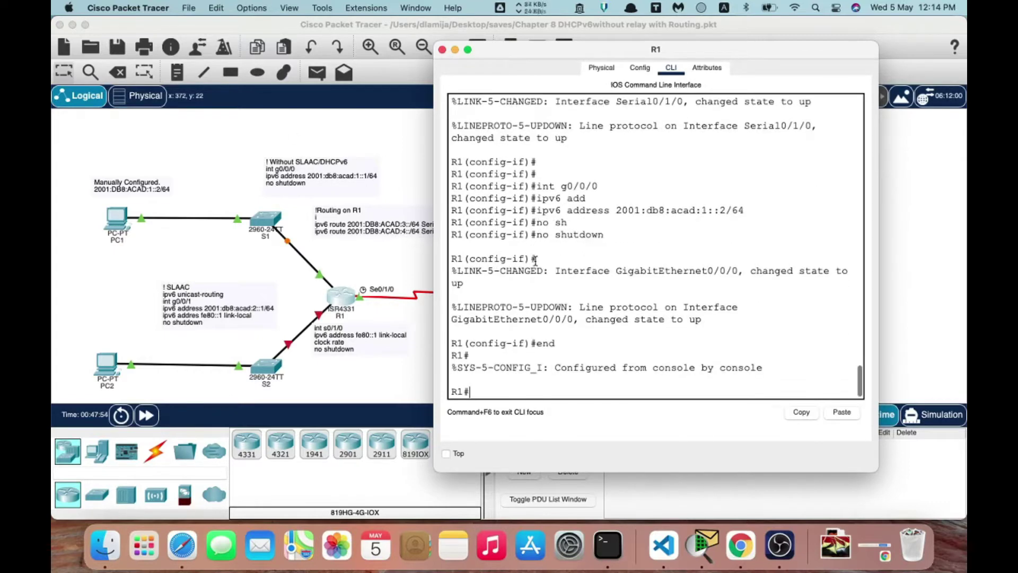
# Display R1's brief IPv6 interface summary and examine the link-local and global addresses of GigabitEthernet0/0/0.
pyautogui.write('sh ipv6 int bri')
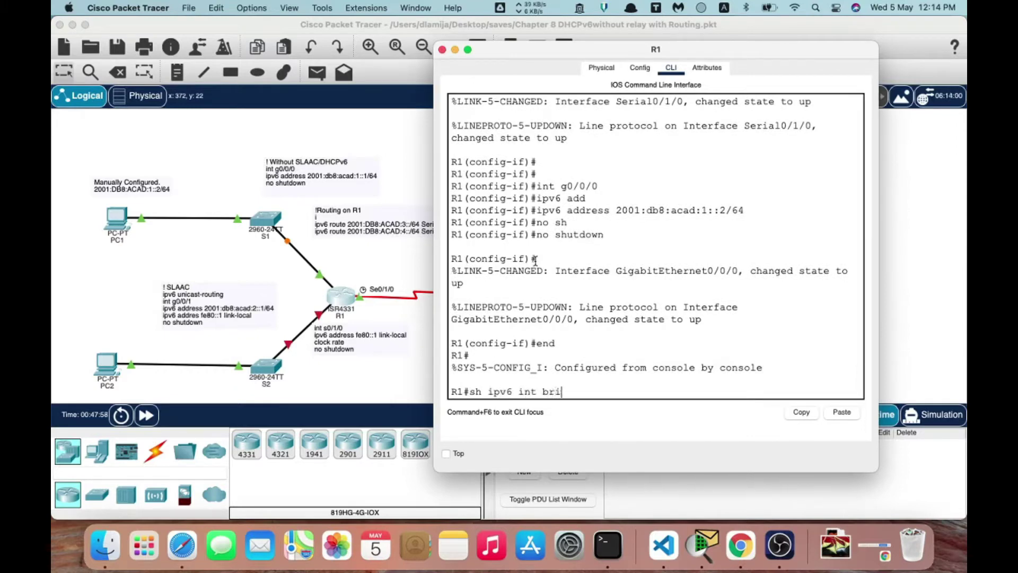
pyautogui.press('Tab')
pyautogui.press('Return')
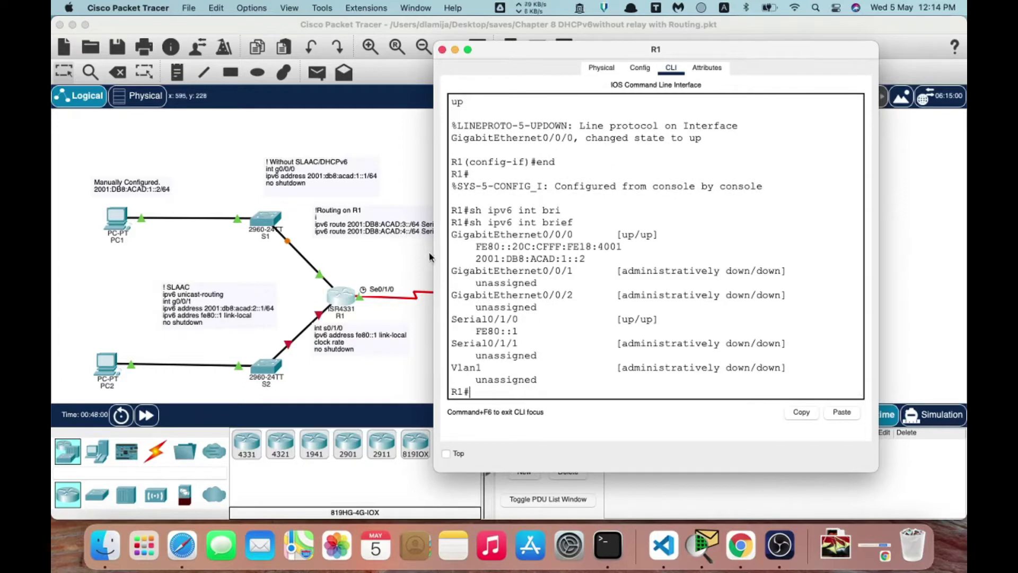
pyautogui.moveTo(430, 255); pyautogui.dragTo(278, 228)
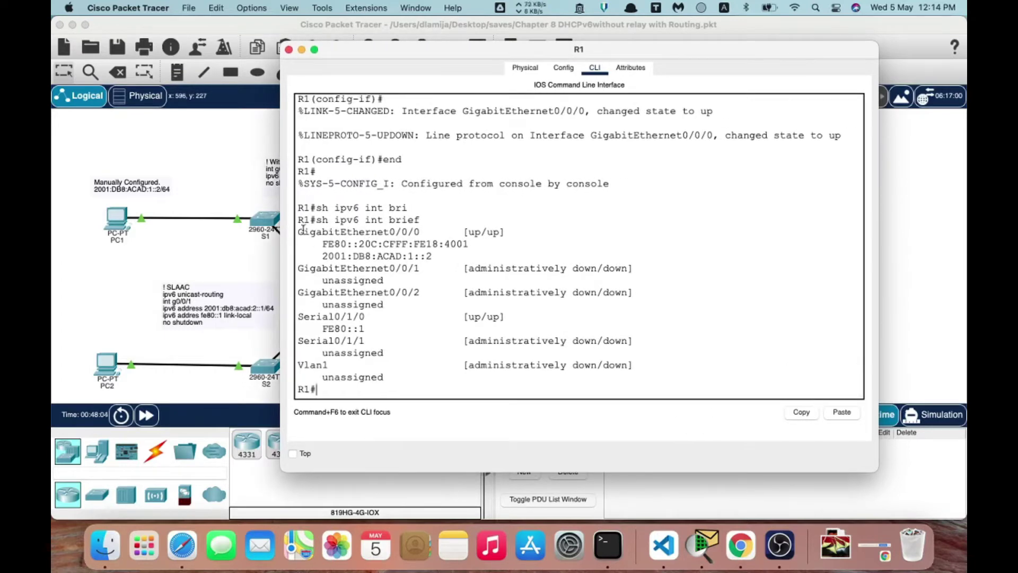
pyautogui.moveTo(303, 232); pyautogui.dragTo(424, 228)
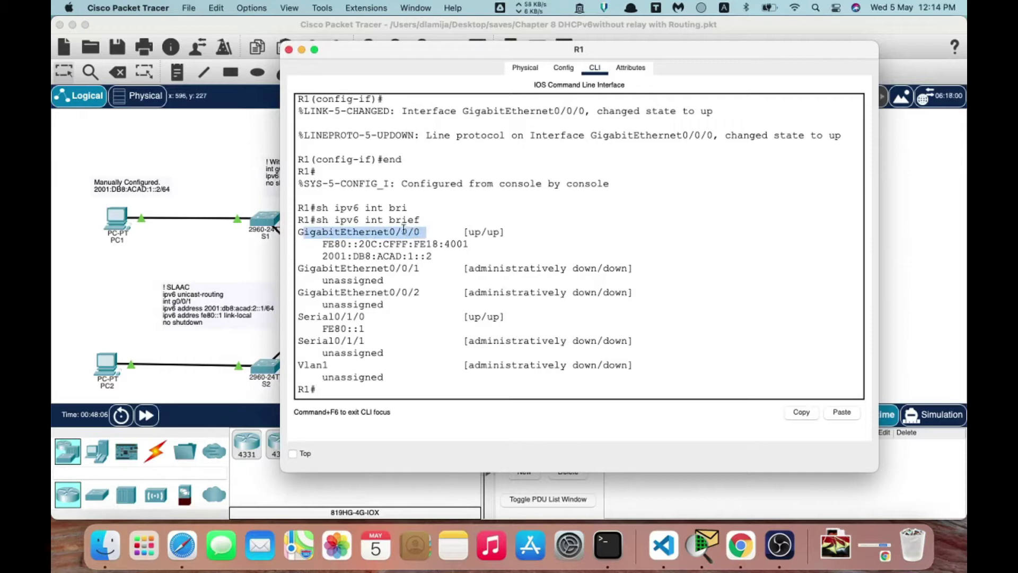
pyautogui.click(322, 244)
pyautogui.moveTo(324, 243); pyautogui.dragTo(476, 242)
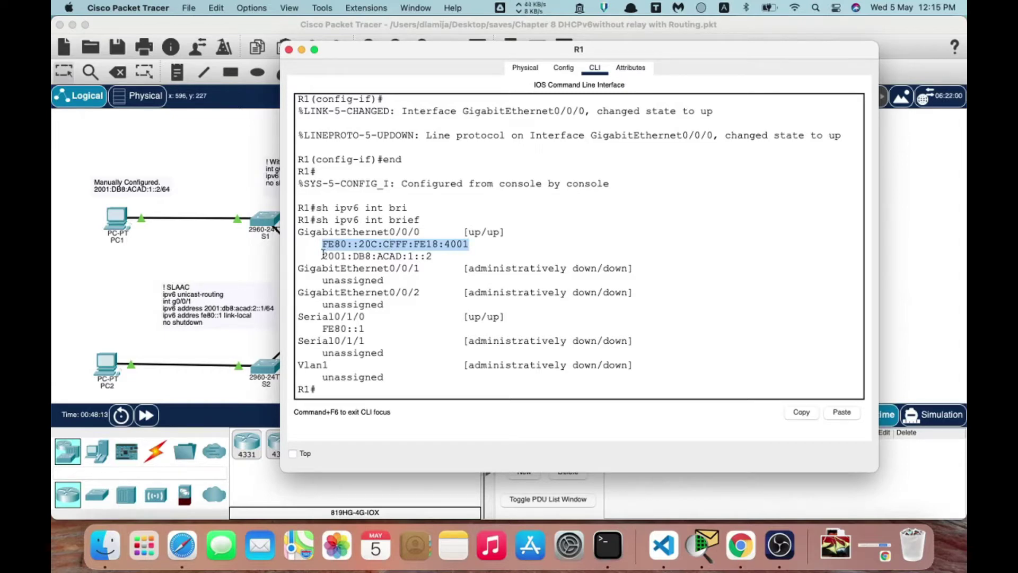
pyautogui.moveTo(323, 256); pyautogui.dragTo(433, 257)
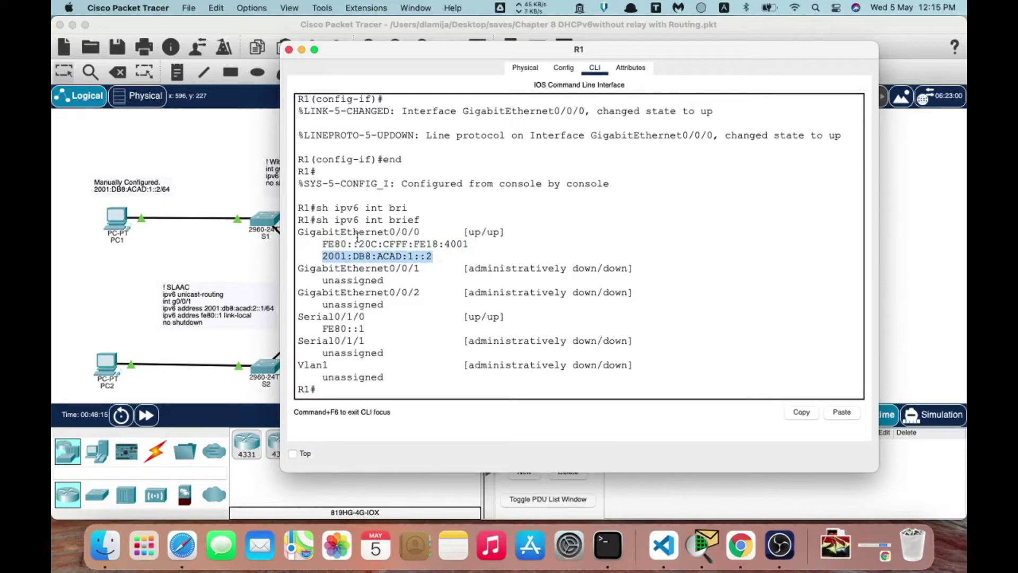
pyautogui.moveTo(322, 243); pyautogui.dragTo(468, 244)
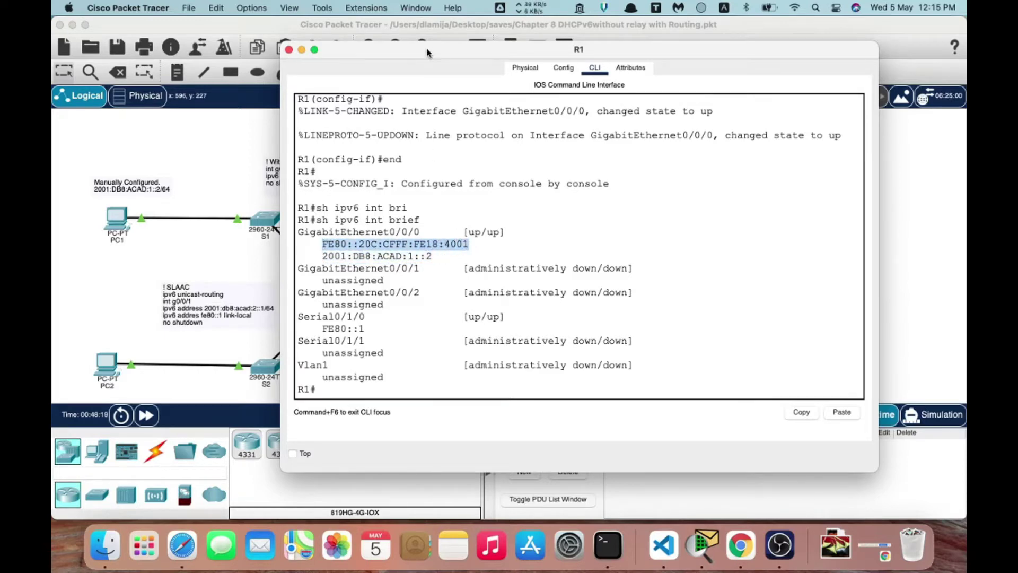
pyautogui.moveTo(427, 53); pyautogui.dragTo(511, 53)
# View PC1's IP configuration, including its IPv6 link-local address, and close PC1's window.
pyautogui.click(116, 219)
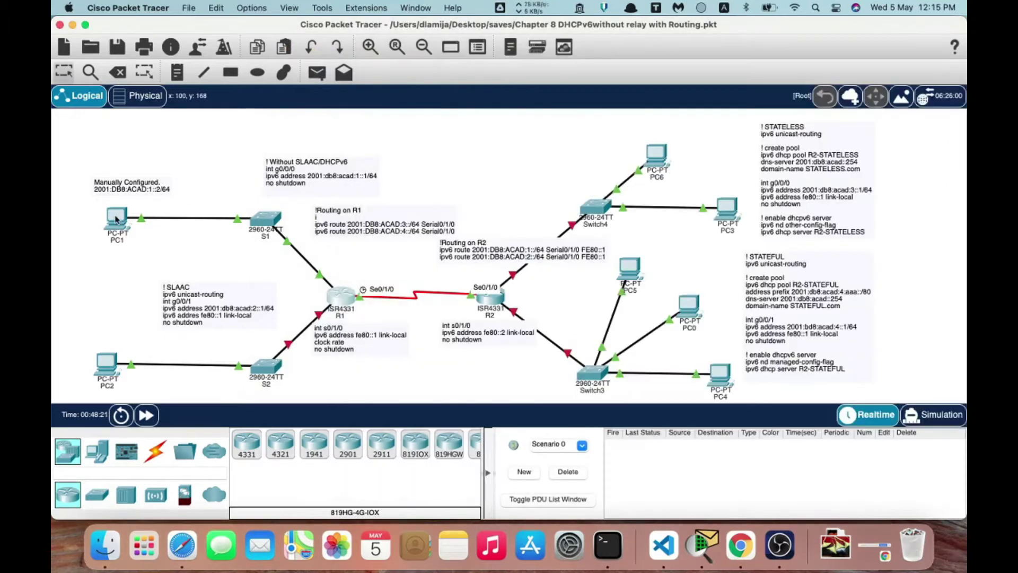
pyautogui.click(115, 219)
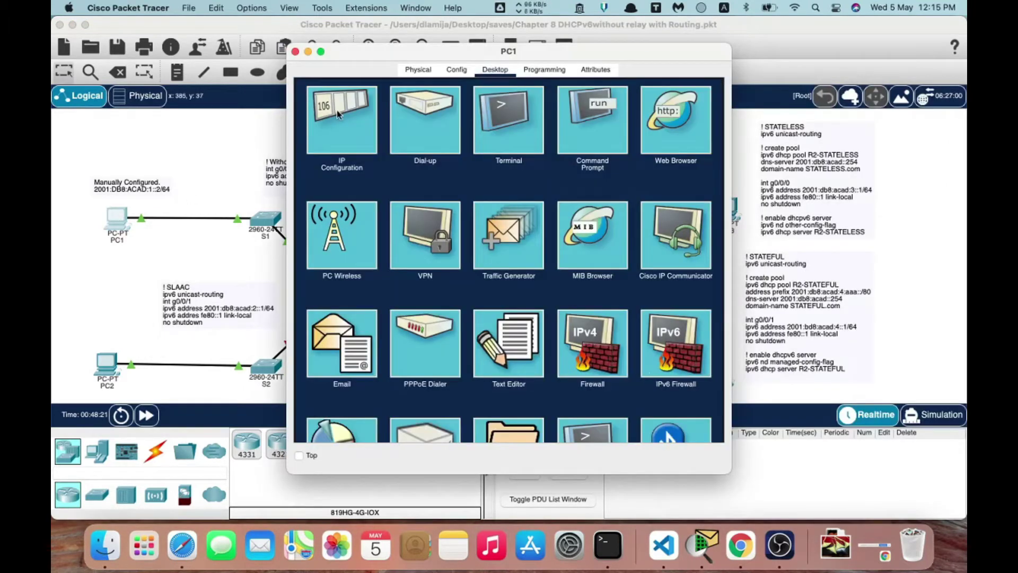
pyautogui.click(336, 110)
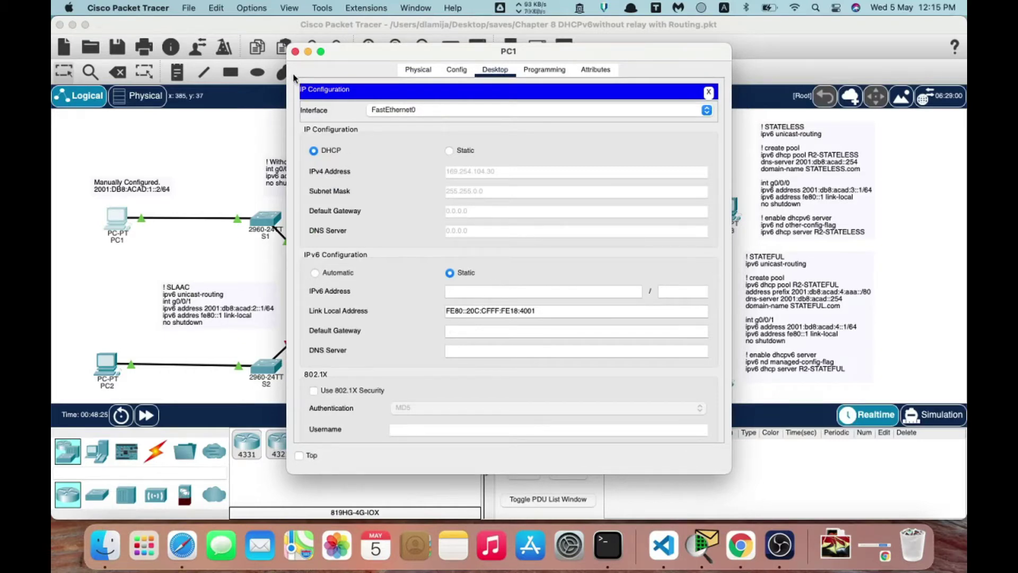
pyautogui.click(296, 51)
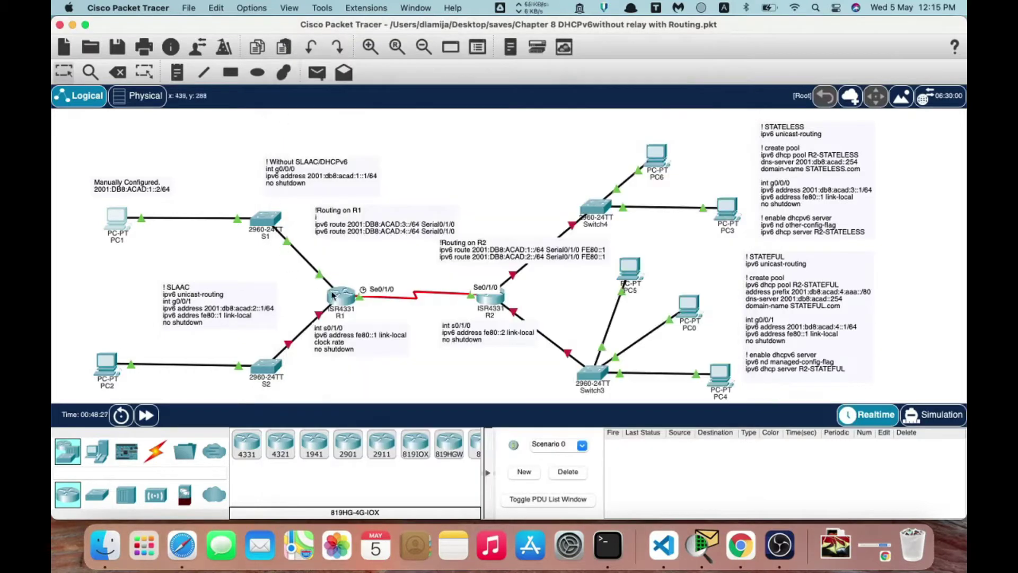
# Reopen PC1's IP configuration and try automatic IPv6 addressing, keeping the topology visible beside the window.
pyautogui.click(112, 218)
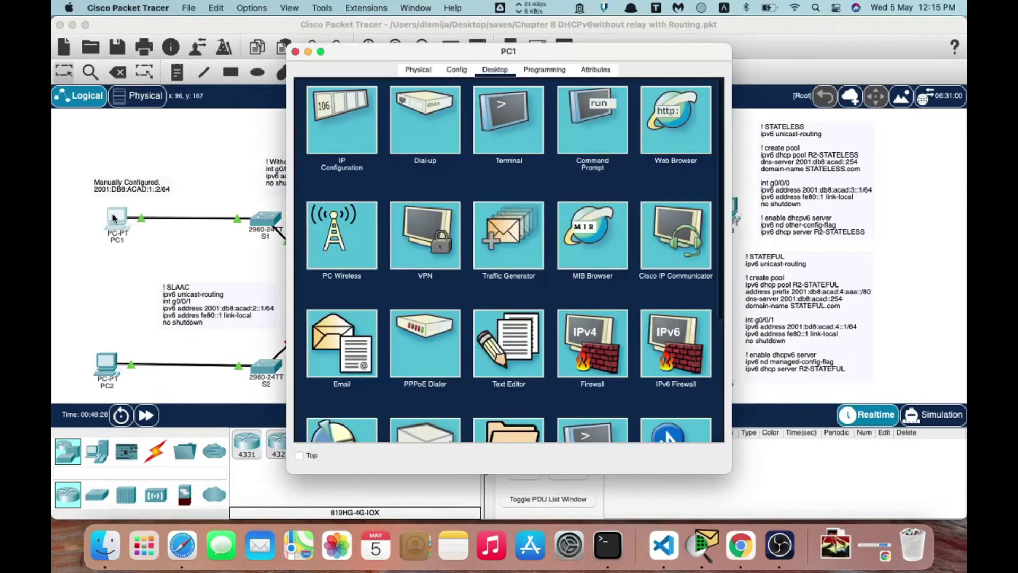
pyautogui.click(342, 121)
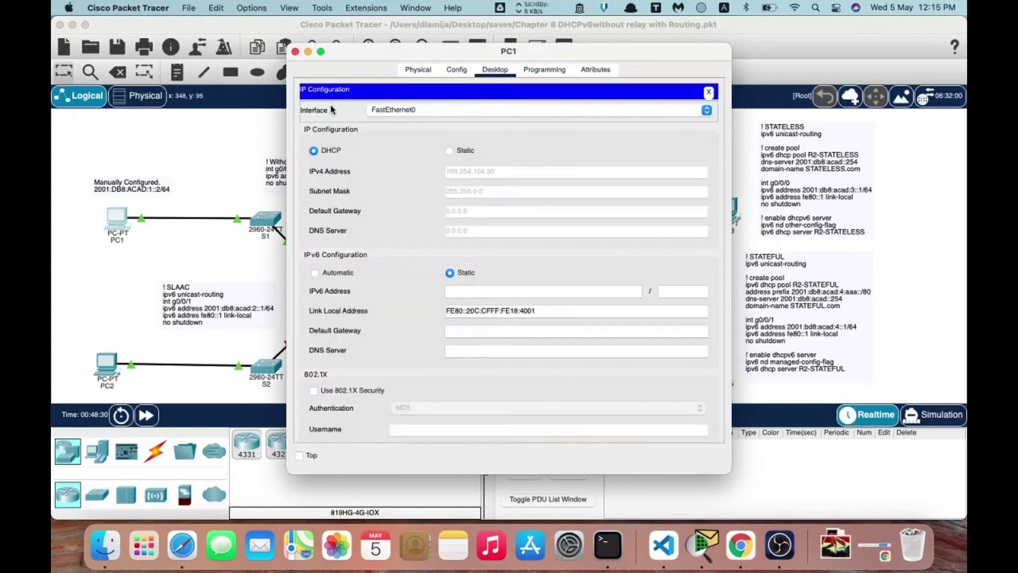
pyautogui.click(315, 273)
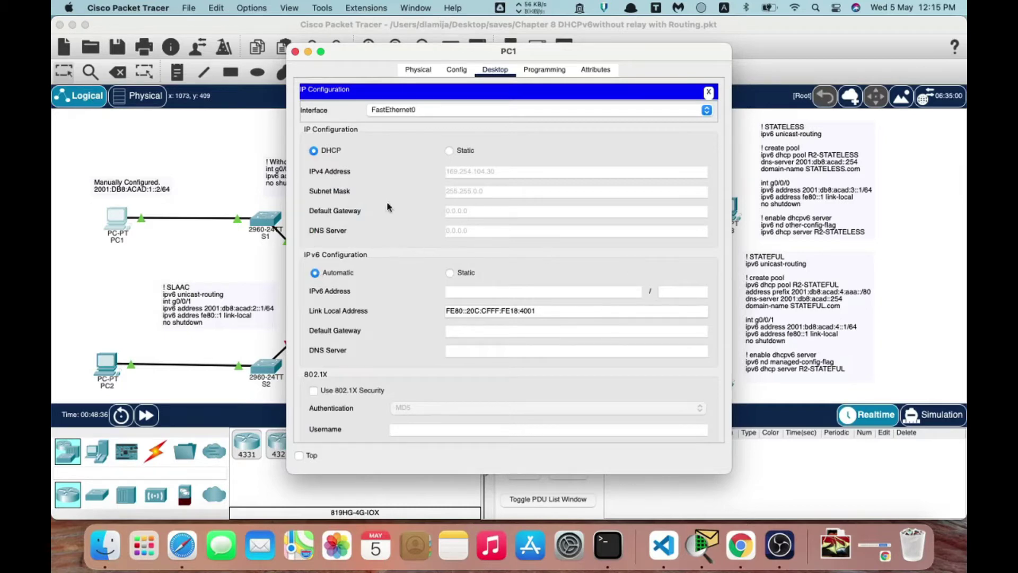
pyautogui.moveTo(404, 53); pyautogui.dragTo(569, 53)
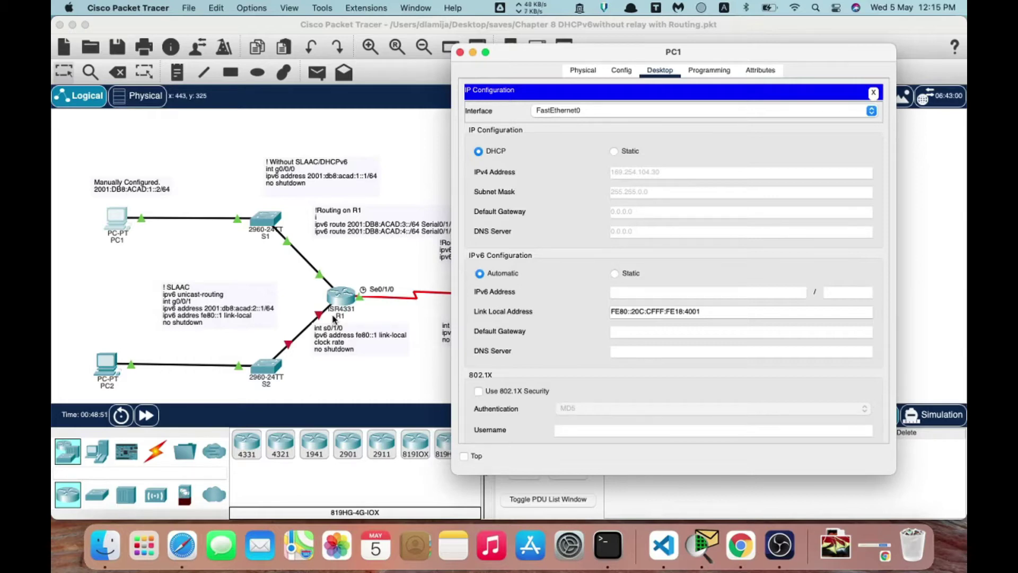
# Give PC1 the static IPv6 address 2001:db8:acad:1::2 with prefix length 64.
pyautogui.click(614, 273)
pyautogui.click(619, 295)
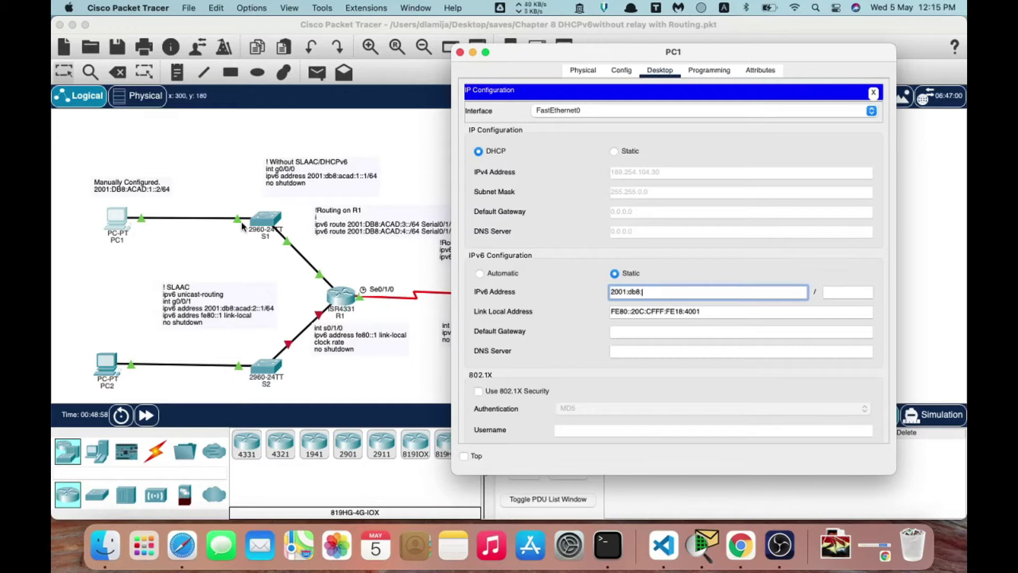
pyautogui.write('2001:db8:acad:1::2')
pyautogui.click(831, 290)
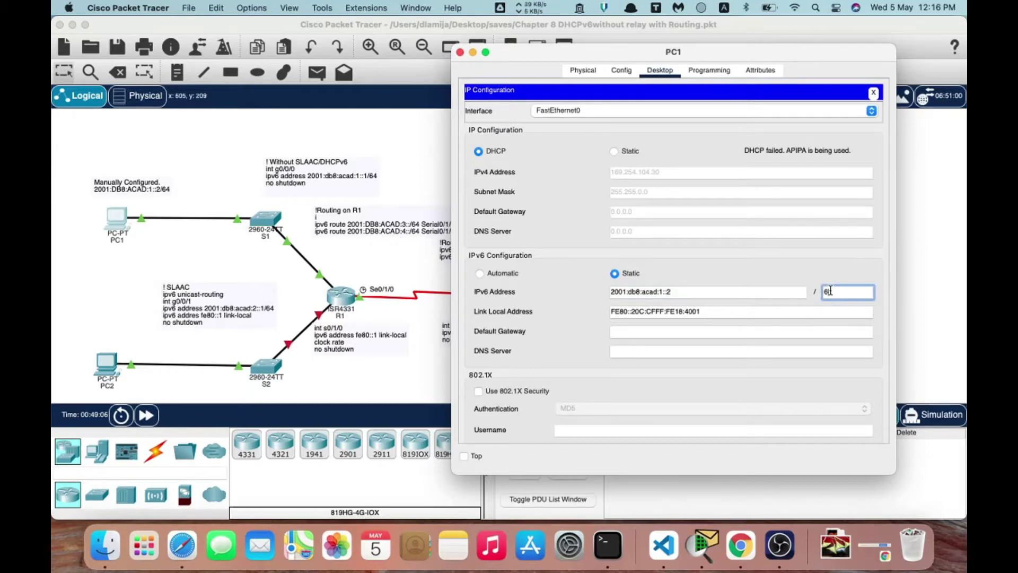
pyautogui.click(671, 333)
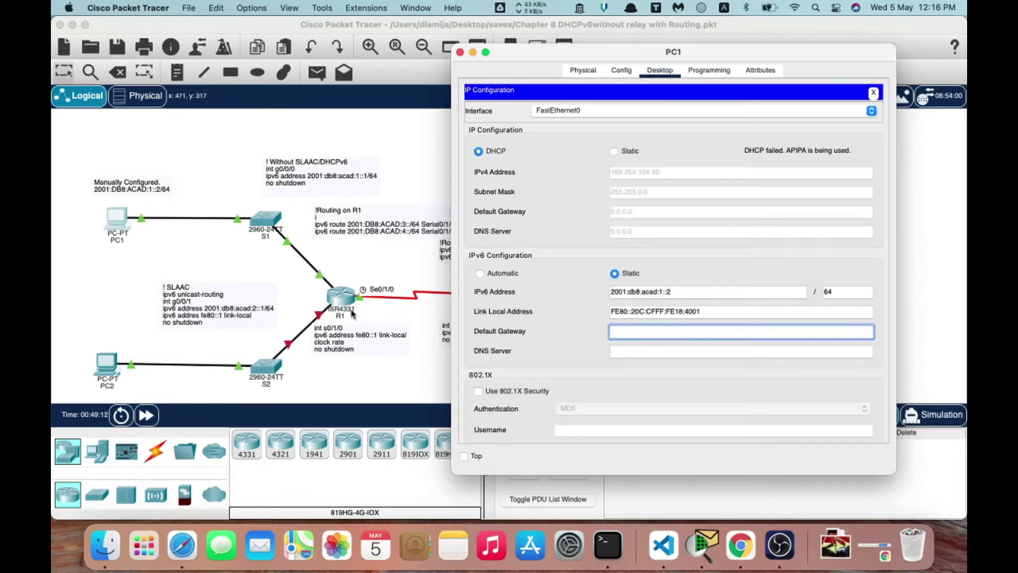
# Return to R1's command line and enter configuration mode for interface g0/0/0 from global configuration.
pyautogui.click(340, 304)
pyautogui.click(340, 303)
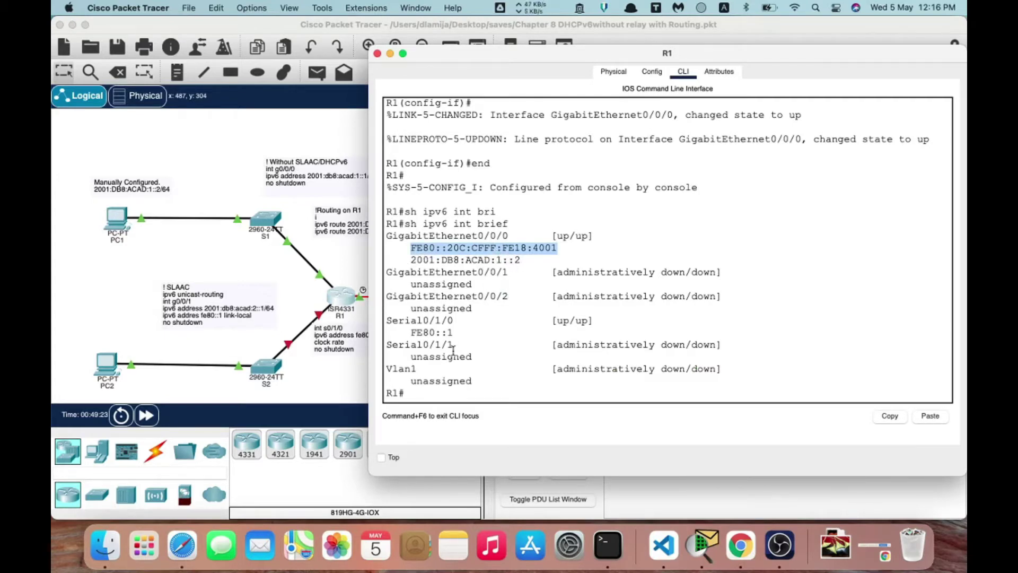
pyautogui.click(408, 402)
pyautogui.write('co')
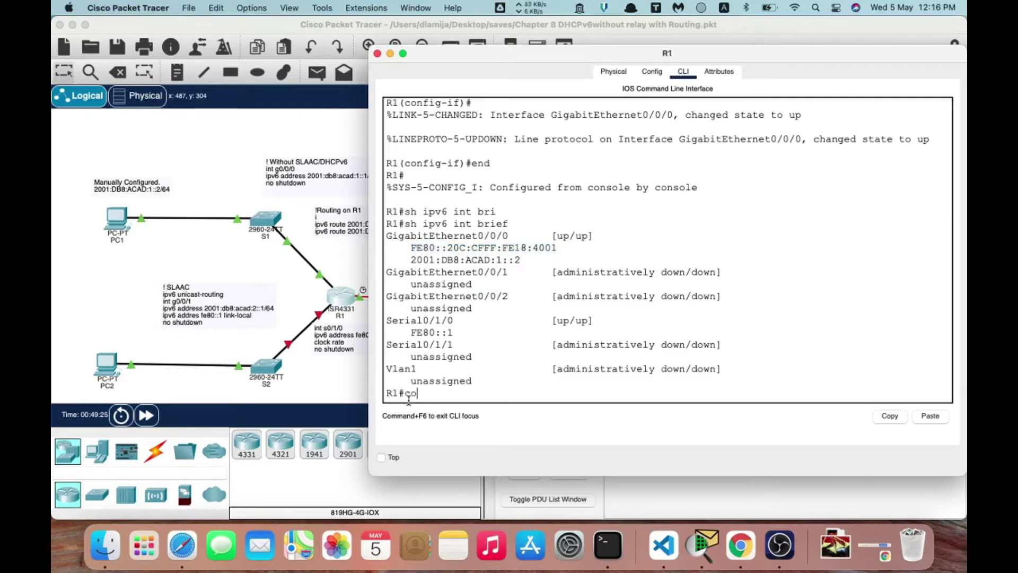
pyautogui.write('nf t')
pyautogui.press('Return')
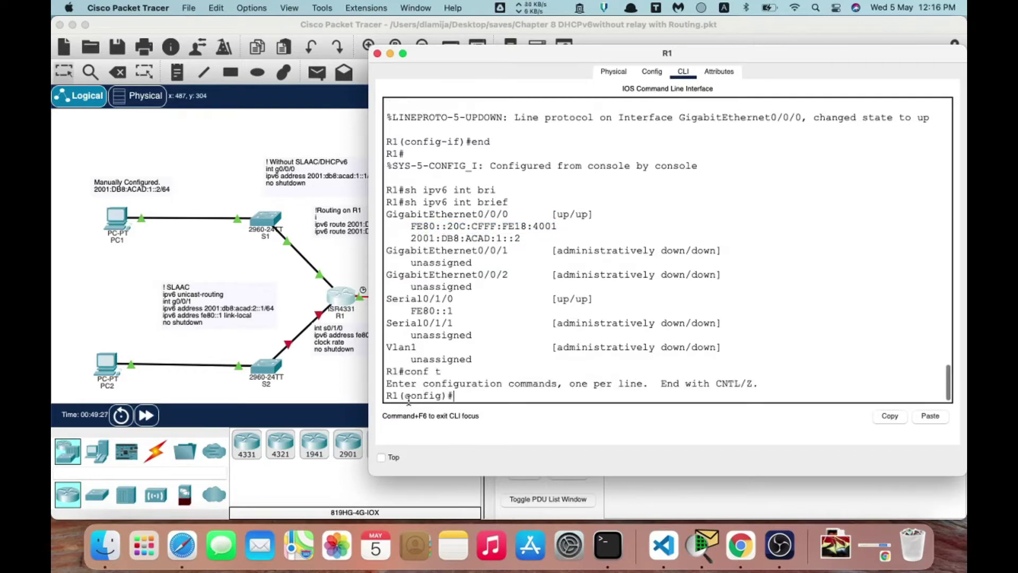
pyautogui.write('int g0/0/0')
pyautogui.press('Return')
# Remove the IPv6 address 2001:db8:acad:1::2/64 from R1's g0/0/0 interface.
pyautogui.write('no ip')
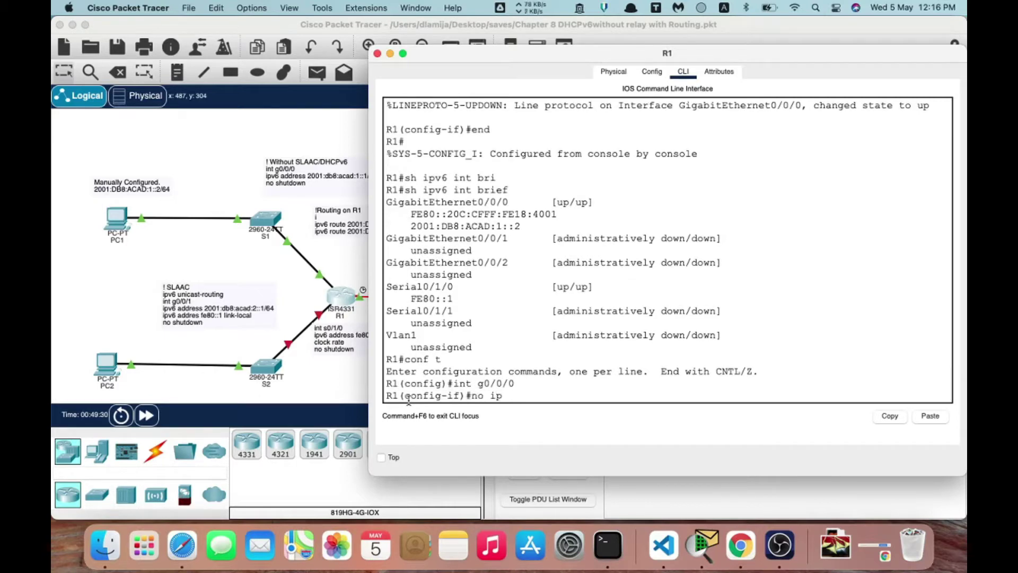
pyautogui.write('v6 add')
pyautogui.press('Tab')
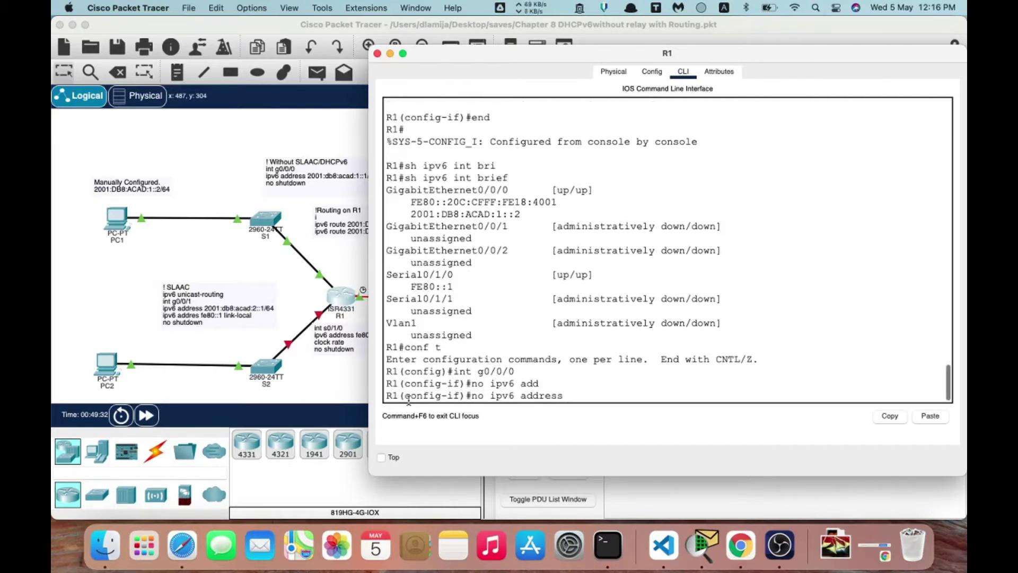
pyautogui.write('2001:db8:acad:')
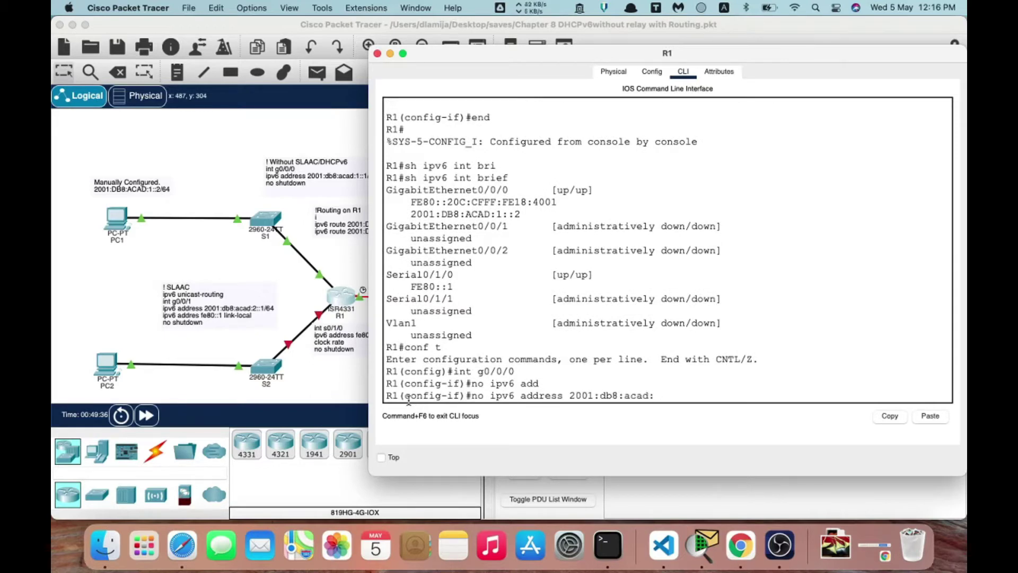
pyautogui.write('1::2/6')
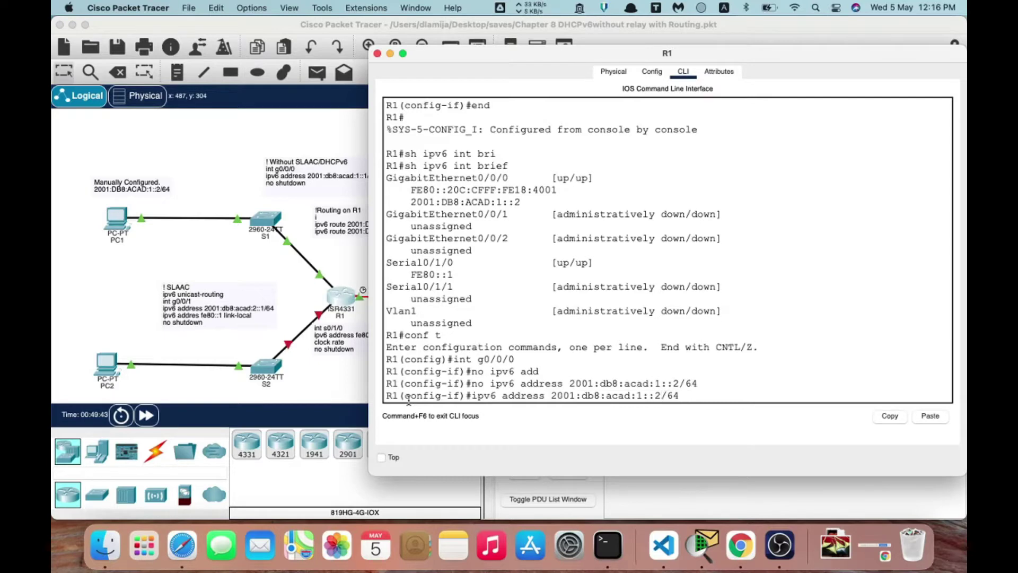
# Assign the IPv6 address 2001:db8:acad:1::1/64 to R1's g0/0/0 interface and leave configuration mode.
pyautogui.press('BackSpace')
pyautogui.write('1/64')
pyautogui.press('Return')
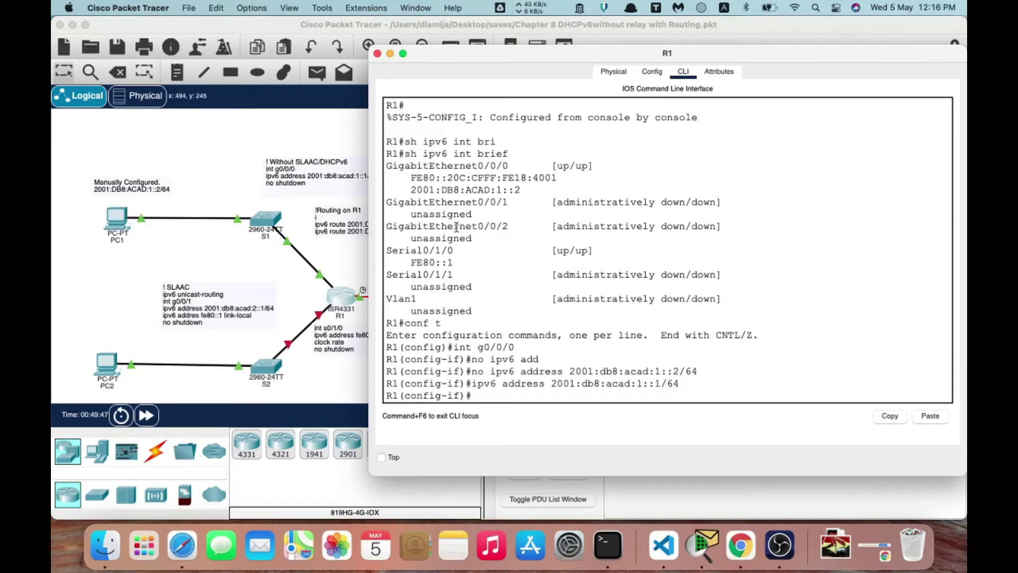
pyautogui.write('end')
pyautogui.press('Return')
# Display R1's brief IPv6 interface summary to check the g0/0/0 address, and close the router window.
pyautogui.write('sh')
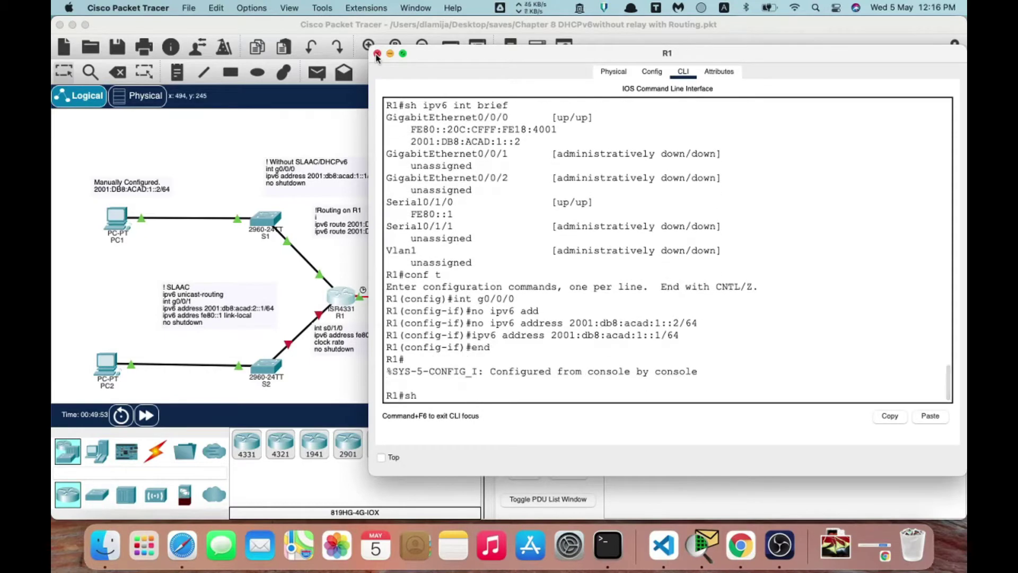
pyautogui.write(' ipv6 int bri')
pyautogui.press('Tab')
pyautogui.press('Return')
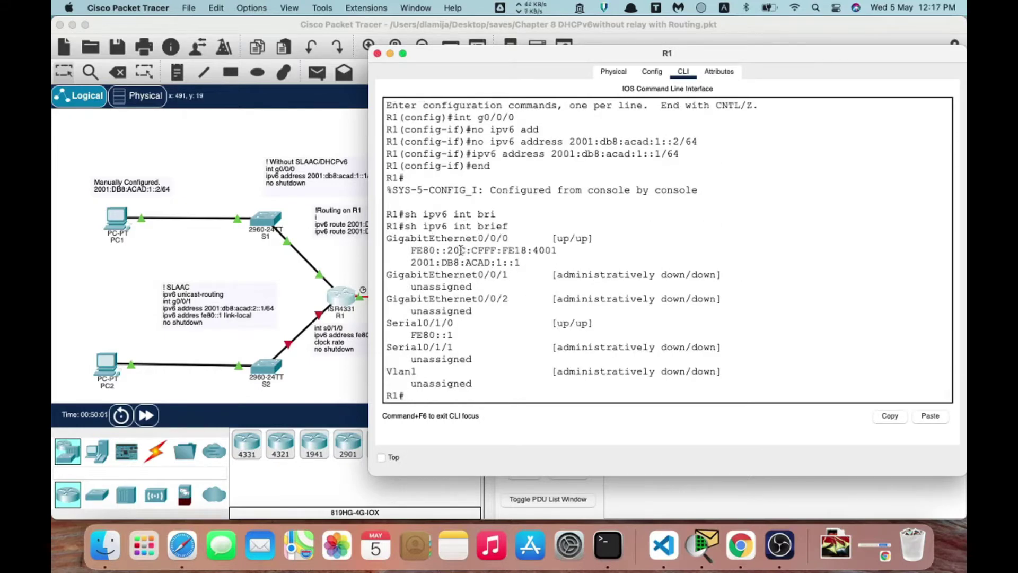
pyautogui.click(377, 53)
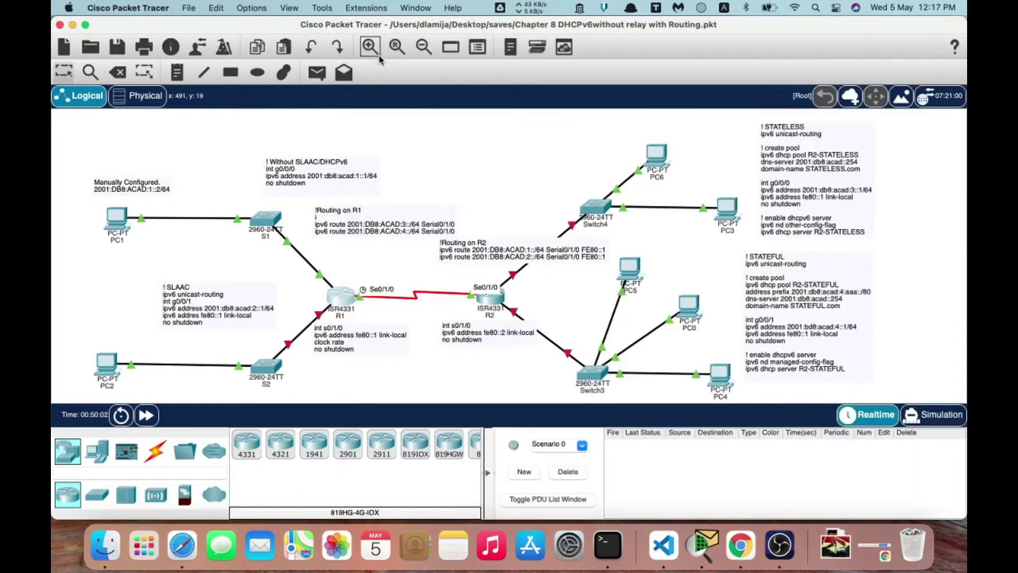
# Review PC1's IPv6 gateway setting against the global address of g0/0/0 in R1's interface summary.
pyautogui.click(113, 225)
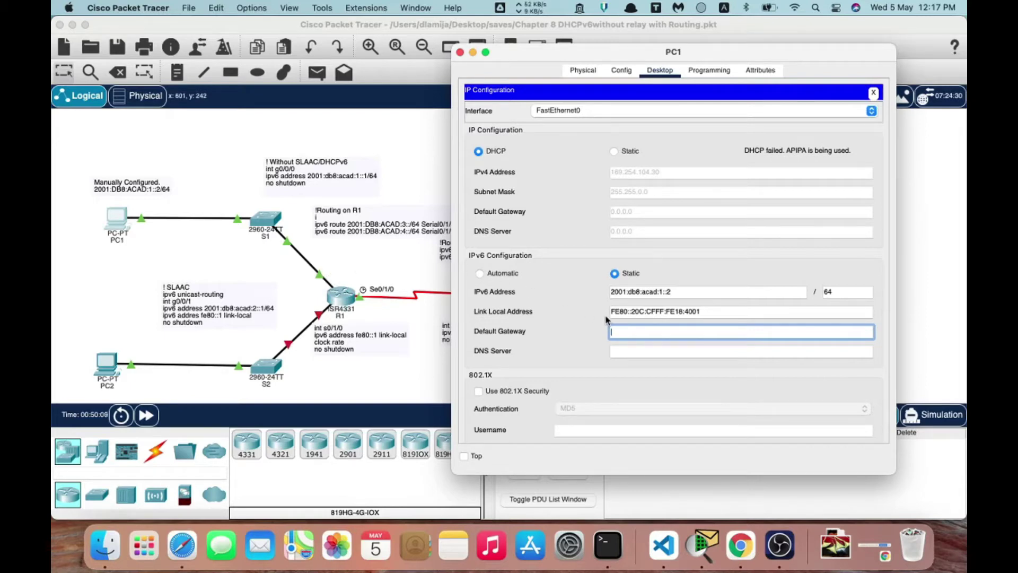
pyautogui.click(339, 295)
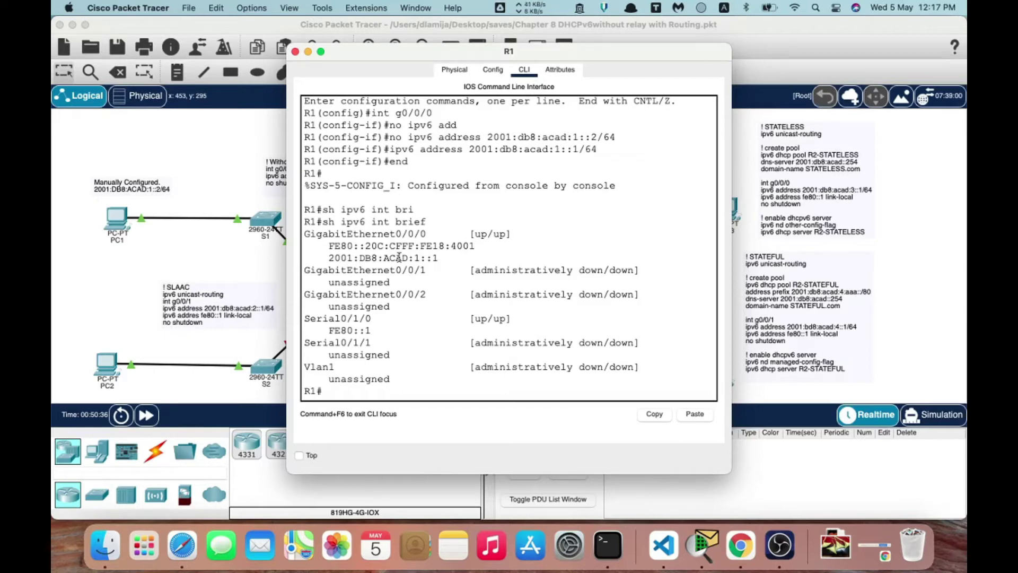
pyautogui.moveTo(328, 258); pyautogui.dragTo(445, 256)
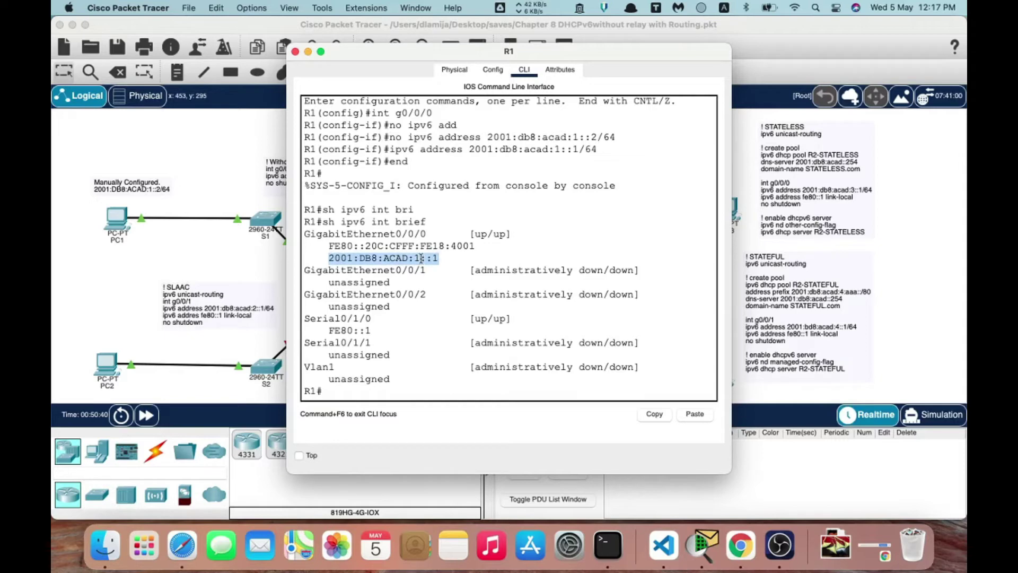
pyautogui.click(421, 258)
pyautogui.moveTo(421, 258); pyautogui.dragTo(430, 259)
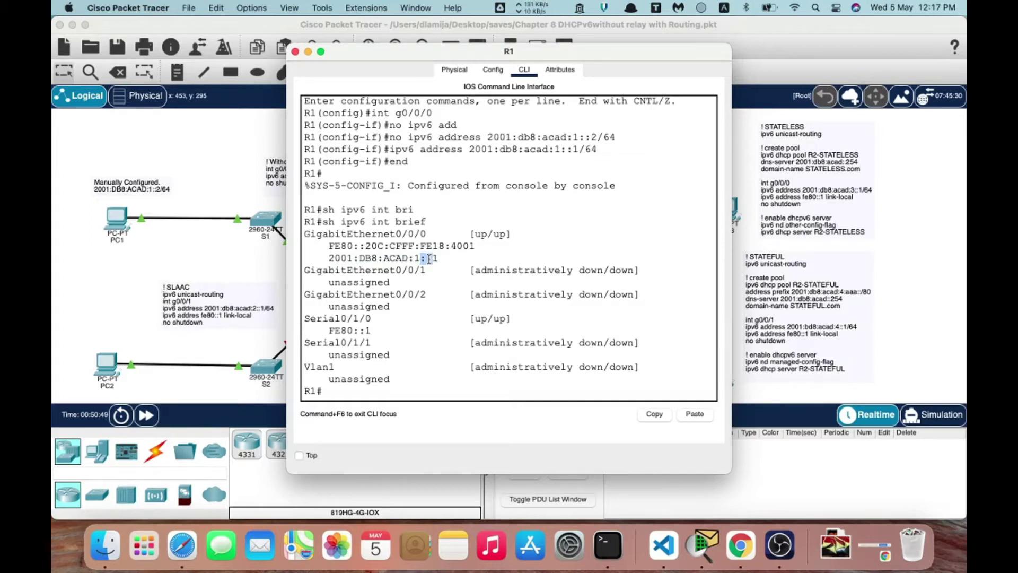
pyautogui.click(295, 52)
# Set PC1's IPv6 default gateway to 2001:db8:acad:1::2 in its IP configuration.
pyautogui.click(115, 215)
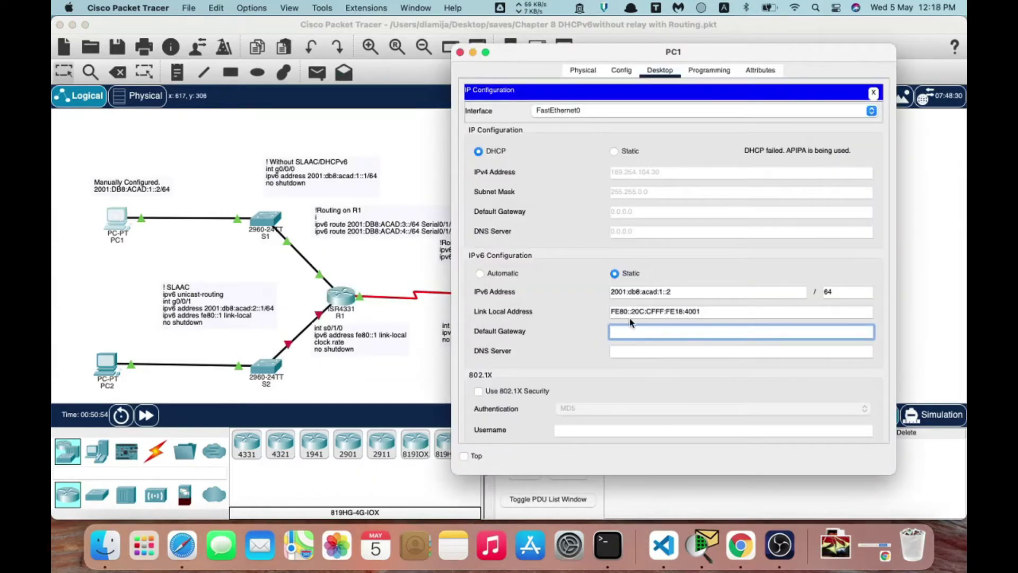
pyautogui.write('2001:db8:acad:1::2')
pyautogui.click(558, 313)
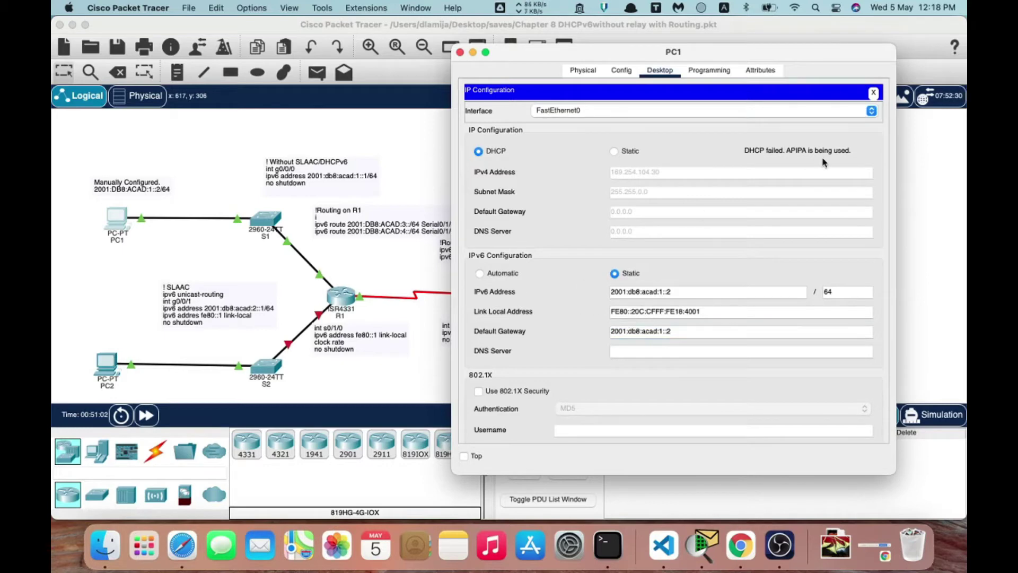
pyautogui.click(873, 94)
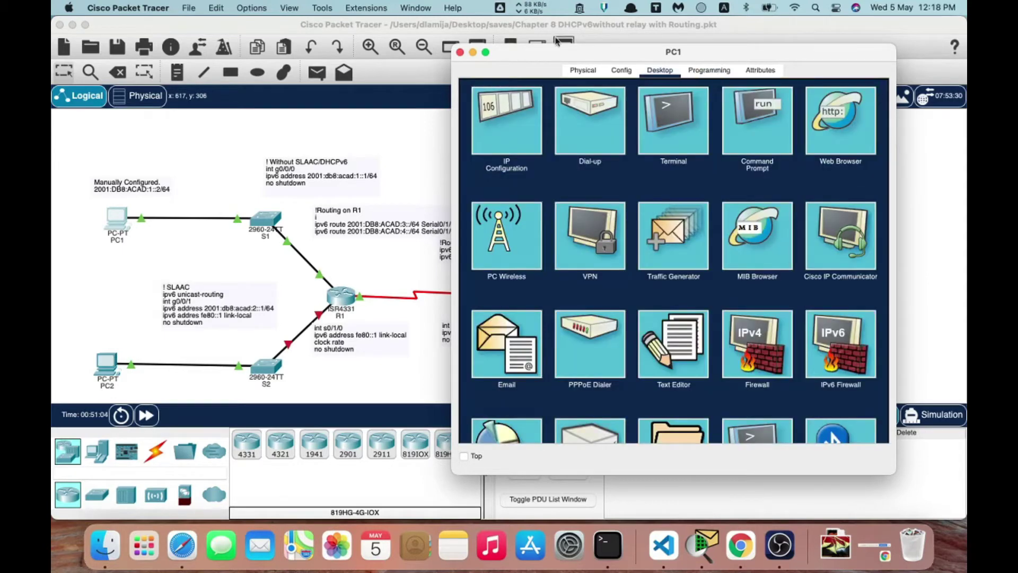
# Ping 2001:db8:acad:1::2 from PC1's command prompt and close the PC1 window.
pyautogui.click(750, 125)
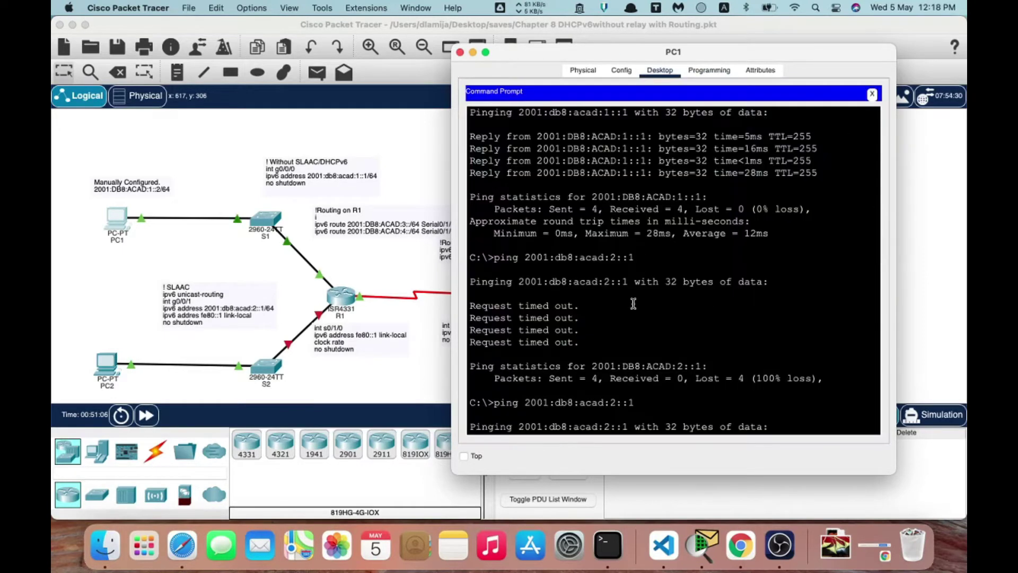
pyautogui.write('ping 2')
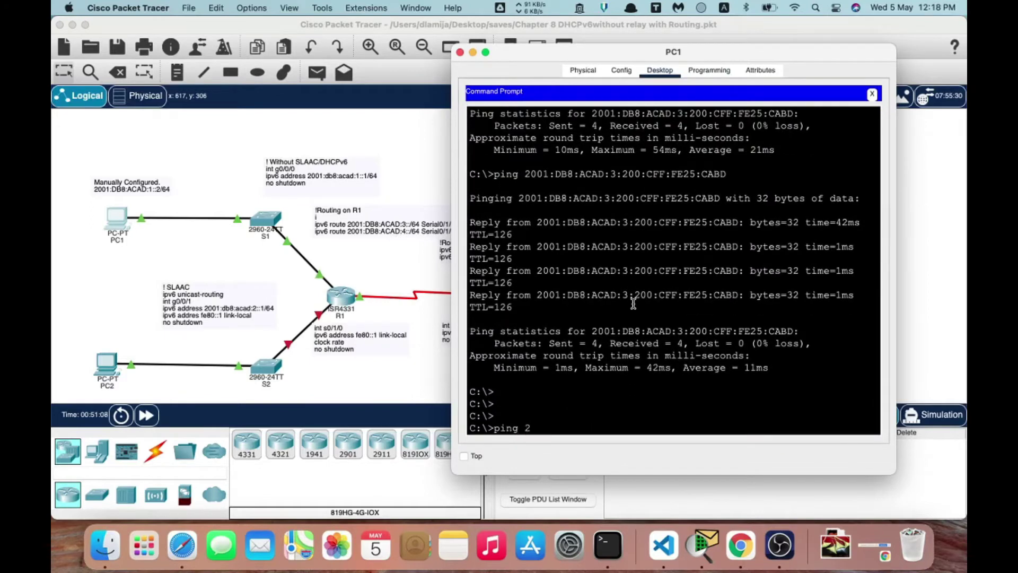
pyautogui.write('001:db8:acad:1:')
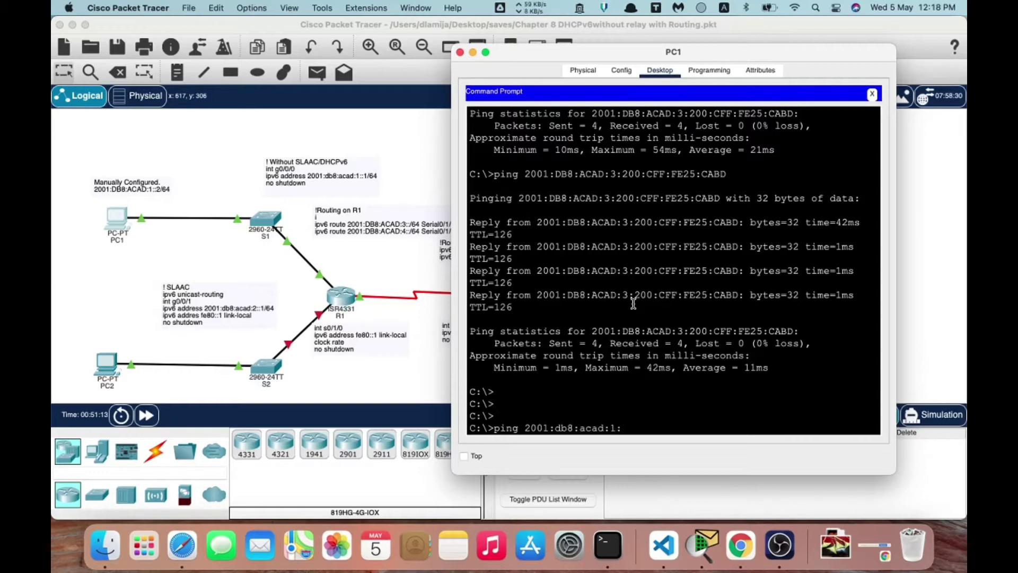
pyautogui.write(':')
pyautogui.write('2')
pyautogui.press('Return')
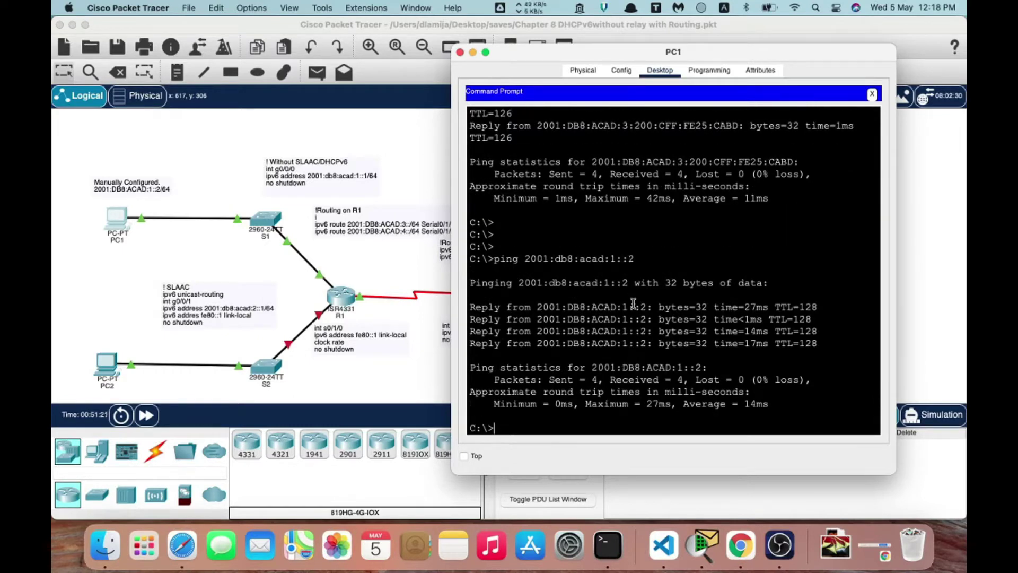
pyautogui.click(460, 52)
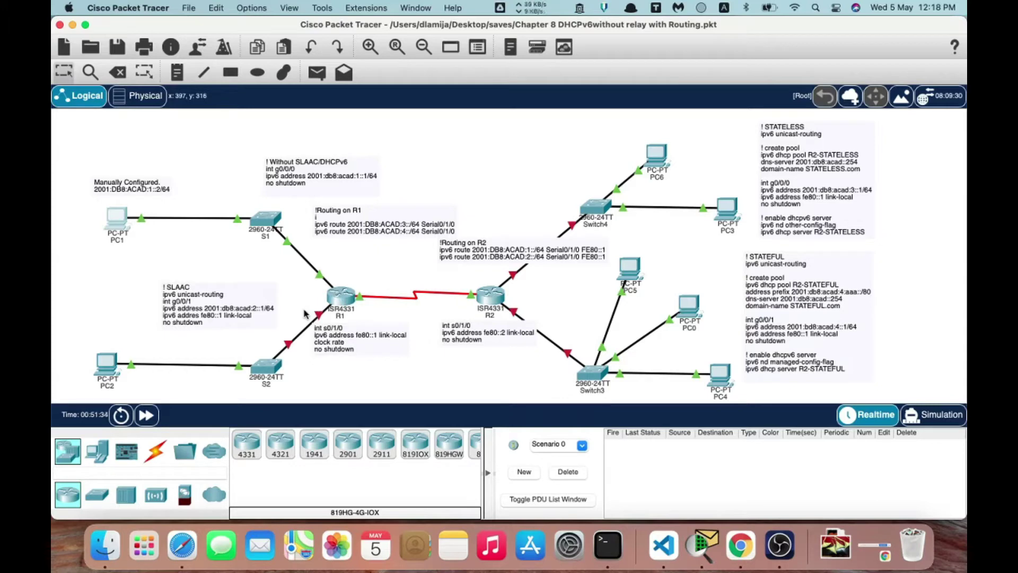
# Open R1's command line and enter interface configuration mode for g0/0/1.
pyautogui.click(340, 295)
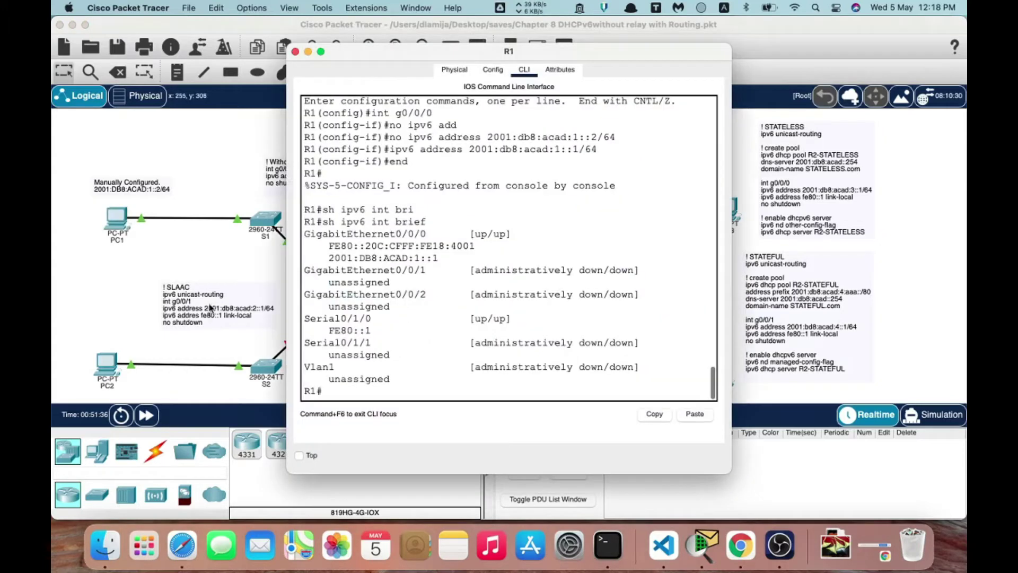
pyautogui.write('conf t')
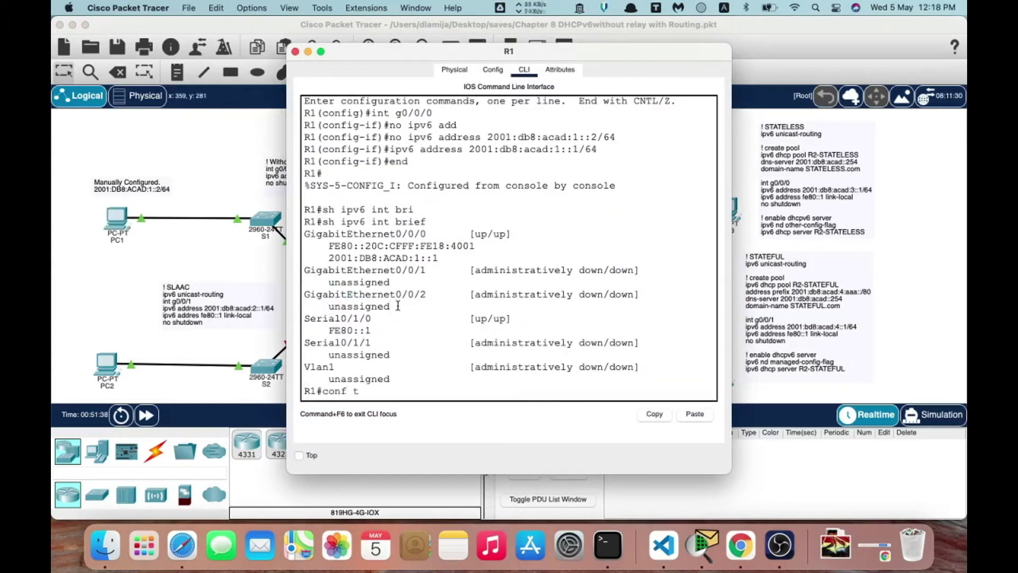
pyautogui.press('Return')
pyautogui.write('int g0/')
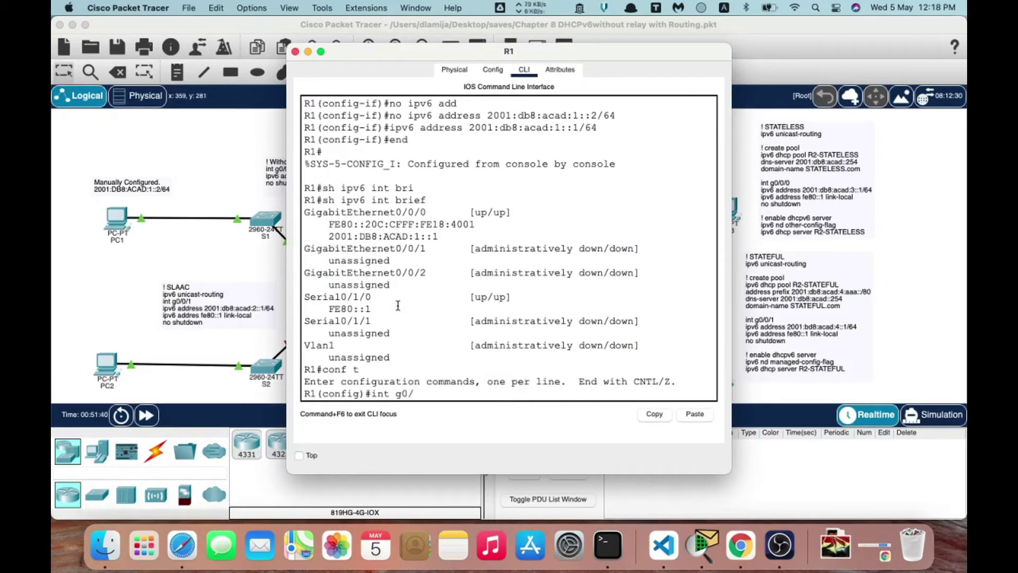
pyautogui.write('0/1')
pyautogui.press('Return')
# Assign the IPv6 address 2001:db8:acad:2::1/64 to R1's g0/0/1 interface.
pyautogui.write('i')
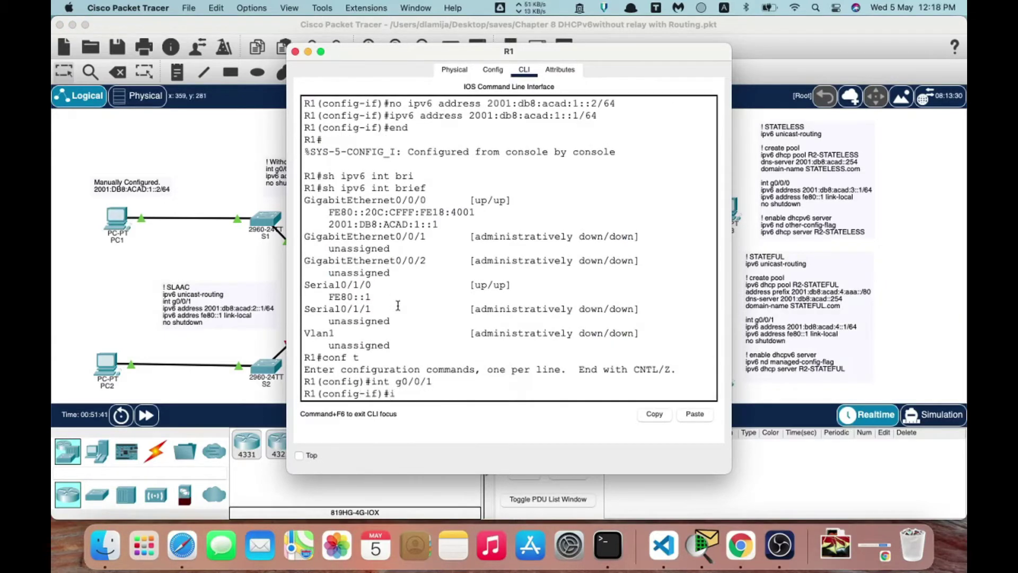
pyautogui.write('pv6 add')
pyautogui.press('Tab')
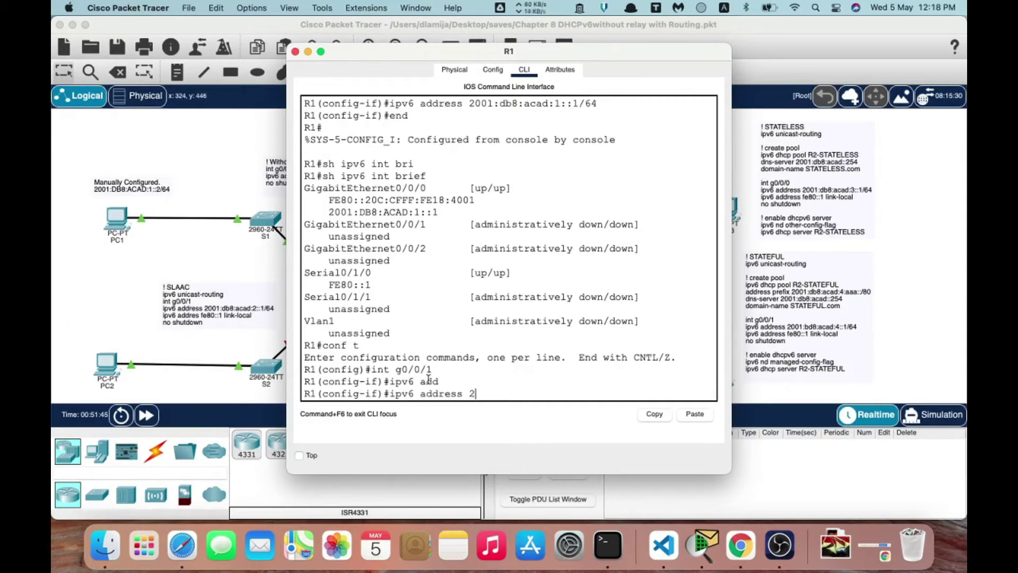
pyautogui.write('2001:db8:acad:')
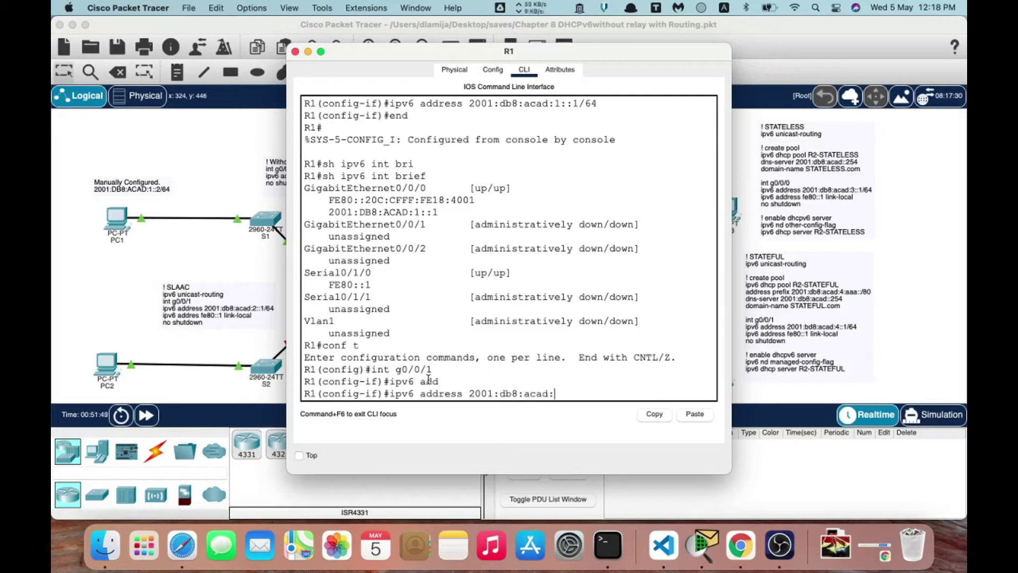
pyautogui.write('2::1/64')
pyautogui.press('Return')
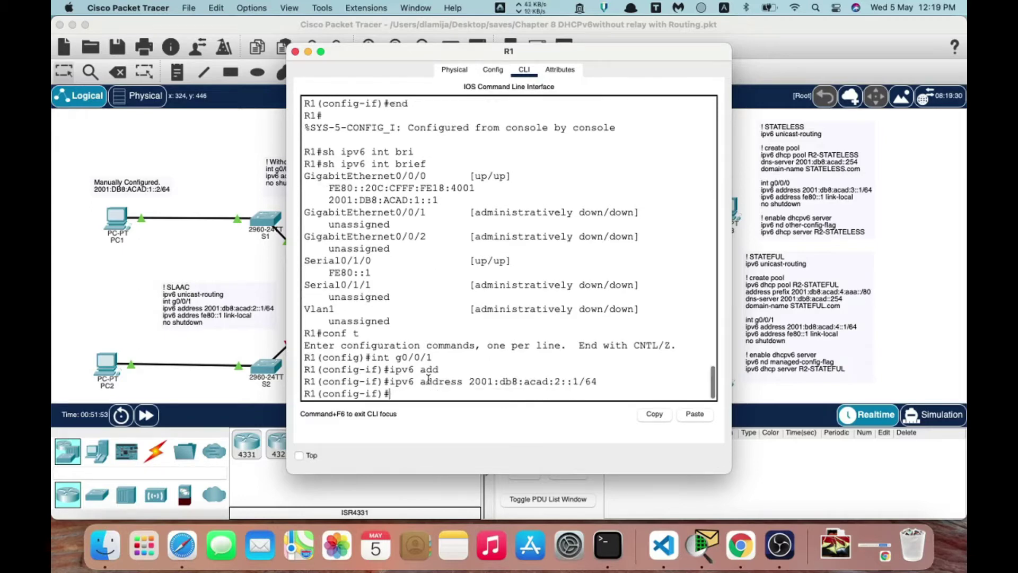
# Enable R1's g0/0/1 interface with no shutdown and return to privileged mode.
pyautogui.write('no sh')
pyautogui.press('Tab')
pyautogui.press('Return')
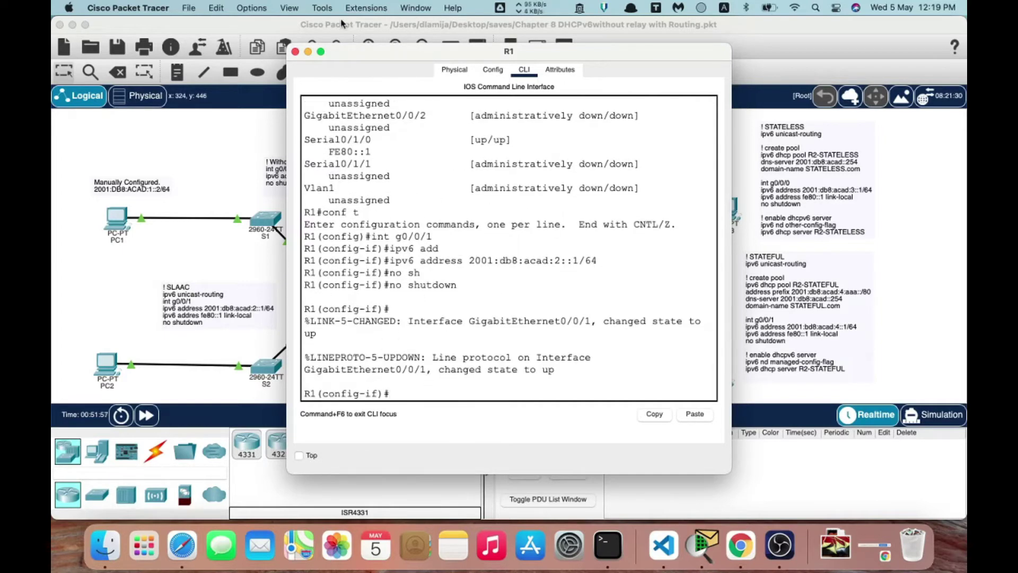
pyautogui.write('end')
pyautogui.press('Return')
# Display R1's brief IPv6 interface summary, copy the g0/0/1 address 2001:DB8:ACAD:2::1, and close the router window.
pyautogui.write('sh ipv')
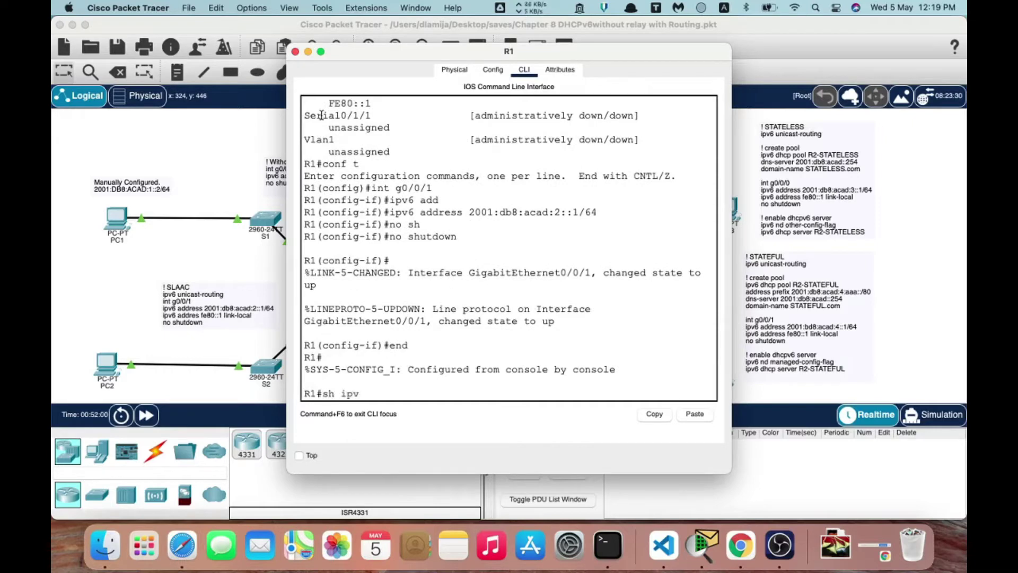
pyautogui.write('6 int br')
pyautogui.press('Tab')
pyautogui.press('Return')
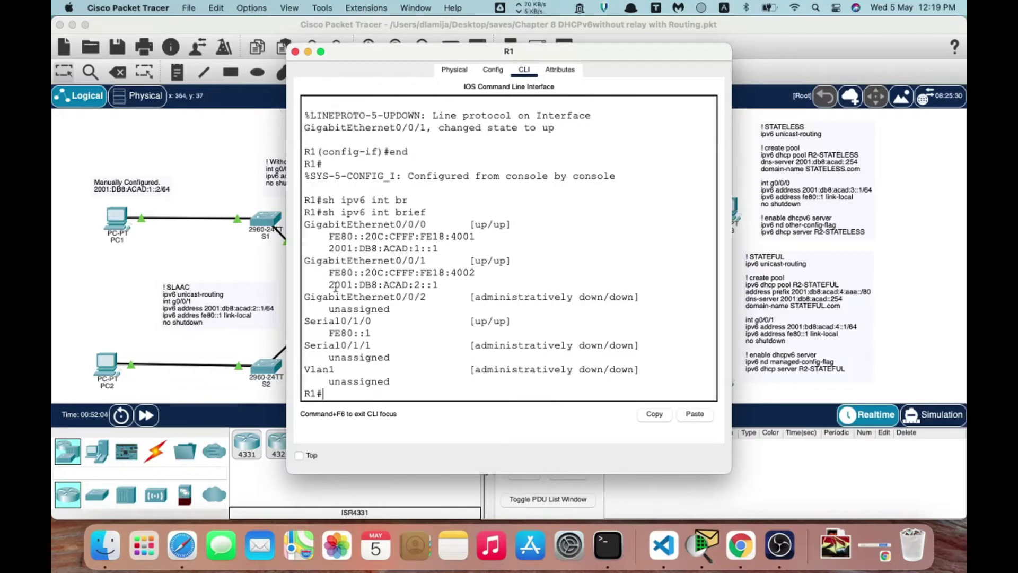
pyautogui.moveTo(328, 285); pyautogui.dragTo(468, 288)
pyautogui.click(469, 288)
pyautogui.click(295, 52)
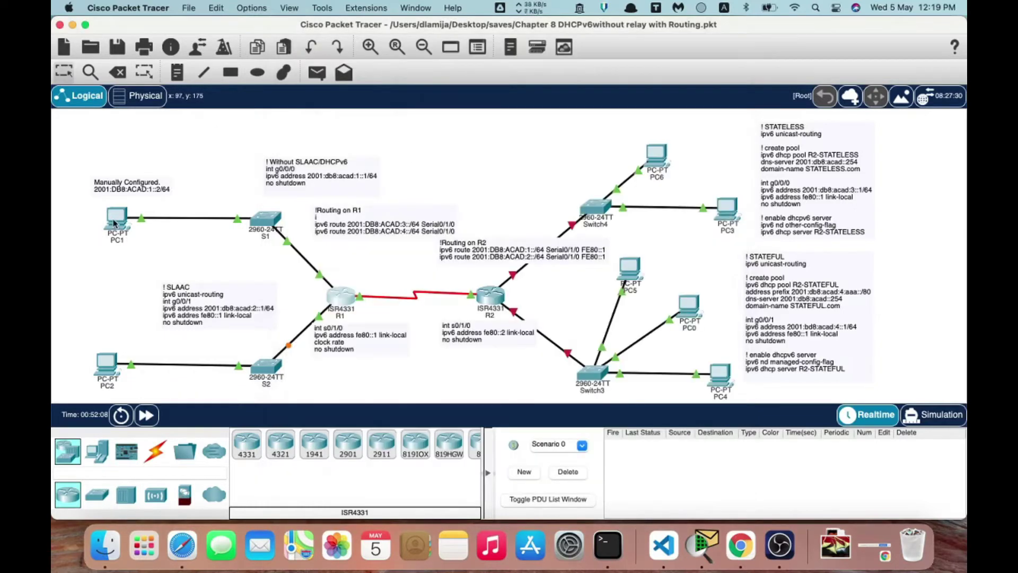
# Clear the IPv6 default gateway in PC1's IP configuration.
pyautogui.click(114, 223)
pyautogui.click(341, 122)
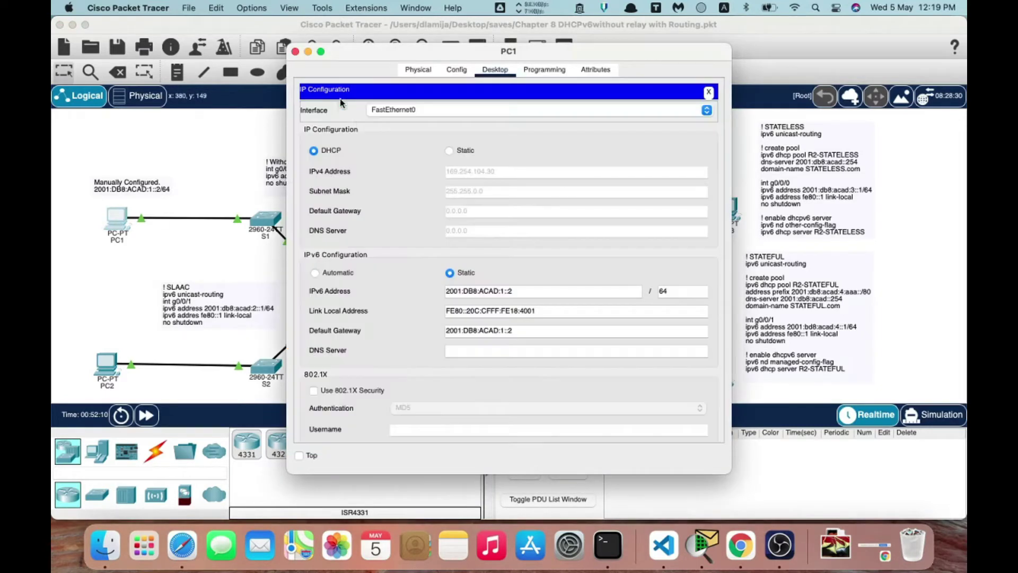
pyautogui.click(526, 332)
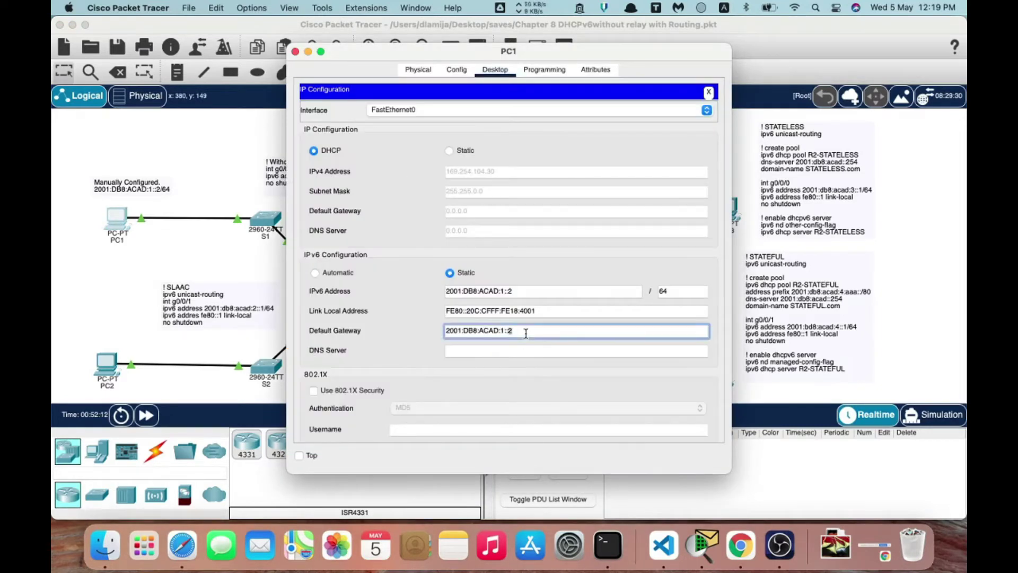
pyautogui.tripleClick(526, 333)
pyautogui.press('BackSpace')
pyautogui.click(709, 92)
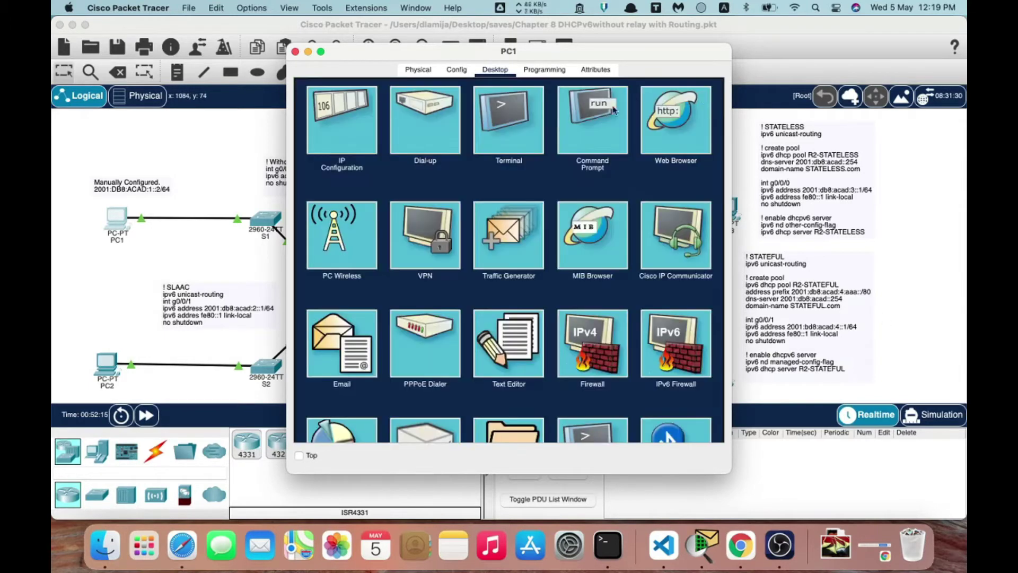
# Ping 2001:DB8:ACAD:2::1 from PC1's command prompt in simulation mode and advance the simulation through the ICMPv6 events.
pyautogui.click(525, 119)
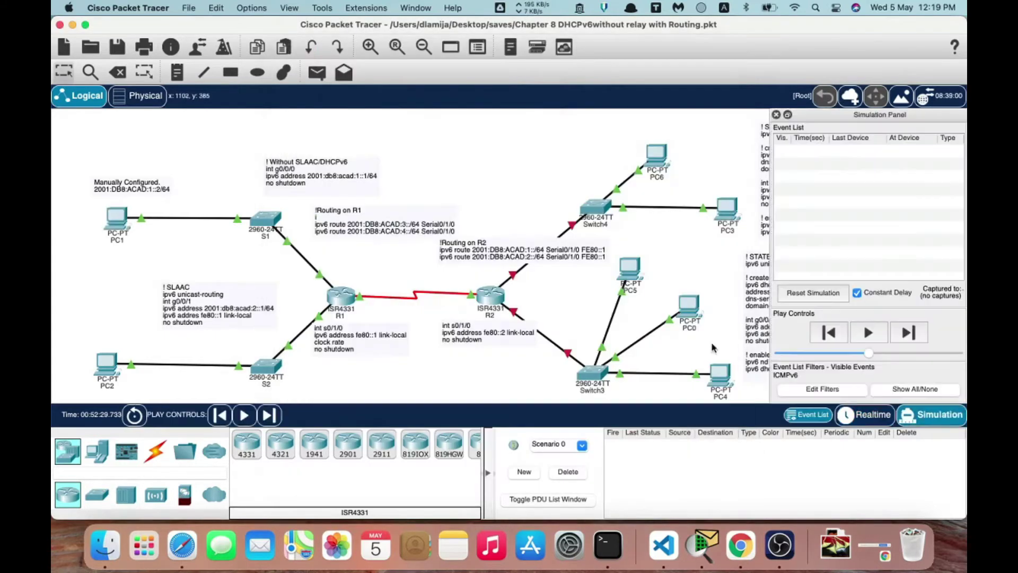
pyautogui.click(943, 414)
pyautogui.click(108, 217)
pyautogui.press('Return')
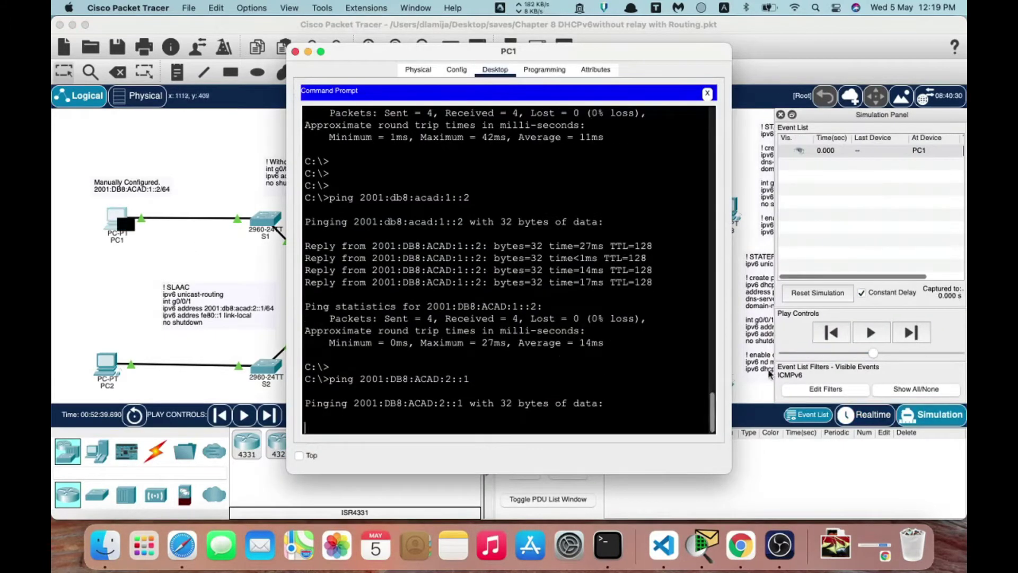
pyautogui.click(912, 334)
pyautogui.click(912, 334)
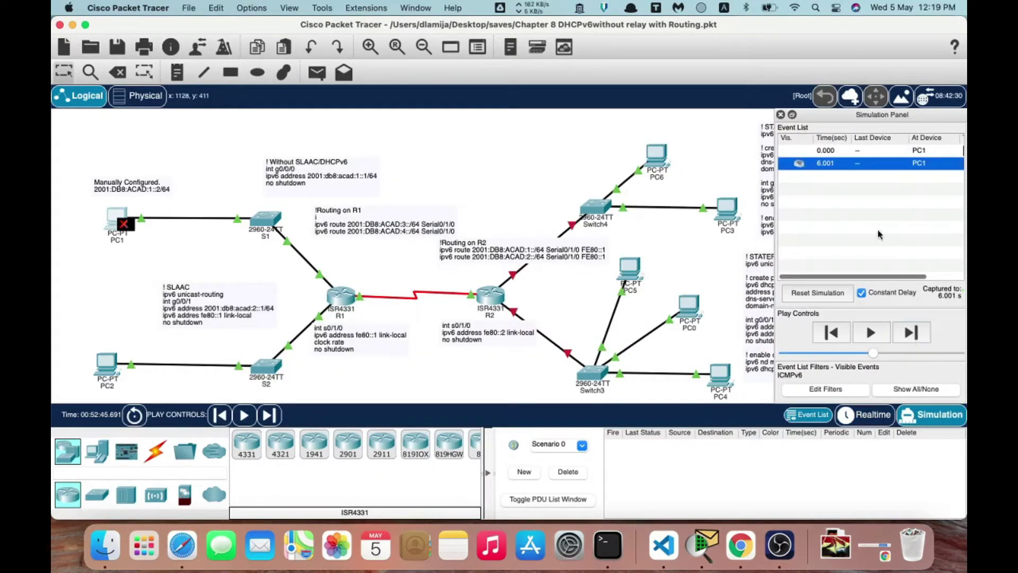
# Inspect the PDU information of PC1's second ICMPv6 event to see how the echo request is handled.
pyautogui.hscroll(3, 891, 219)
pyautogui.click(924, 163)
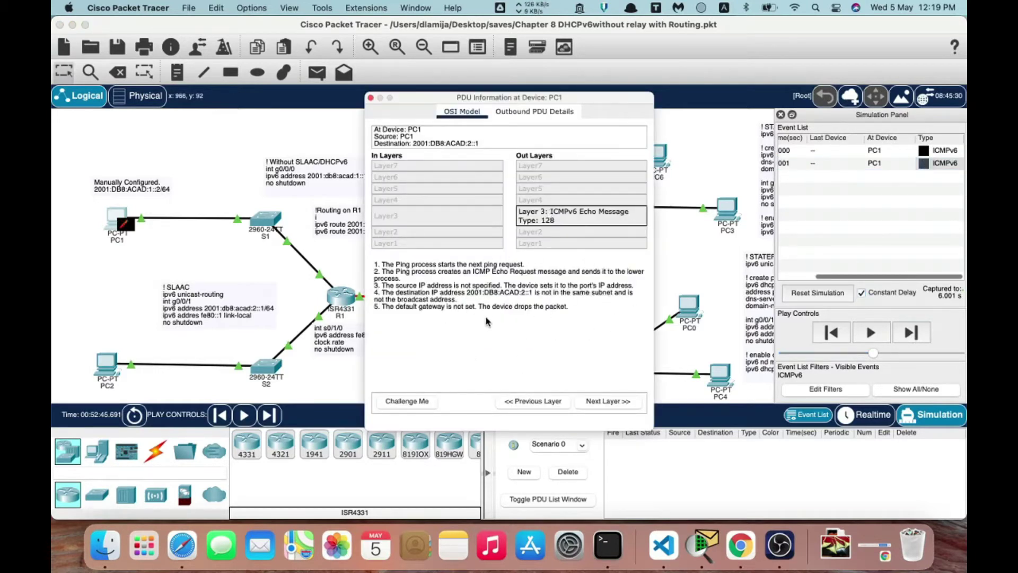
pyautogui.click(370, 98)
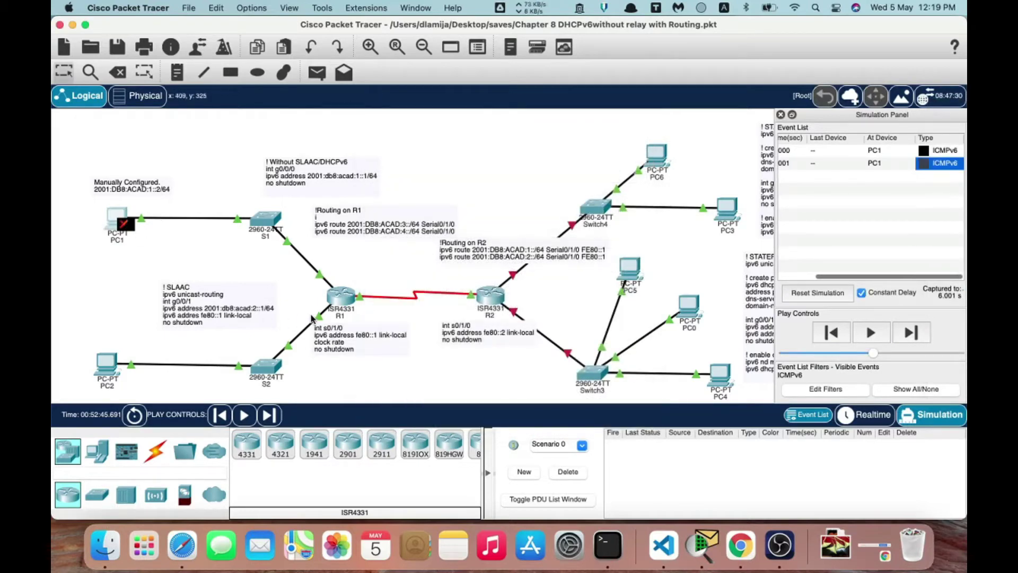
# Set PC1's IPv6 default gateway to 2001:db8:acad:1::1 in its IP configuration.
pyautogui.moveTo(312, 318)
pyautogui.click(312, 318)
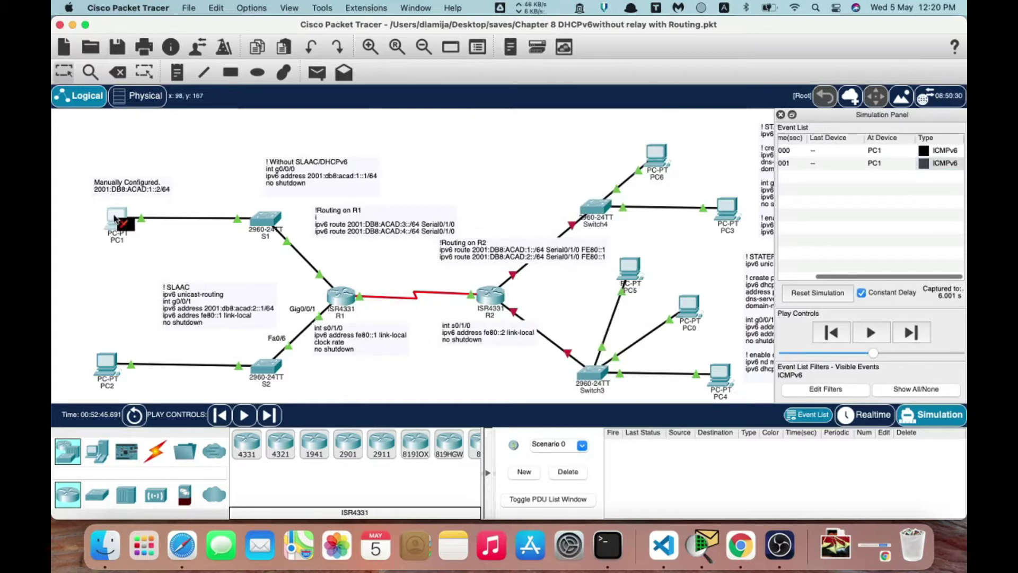
pyautogui.click(115, 218)
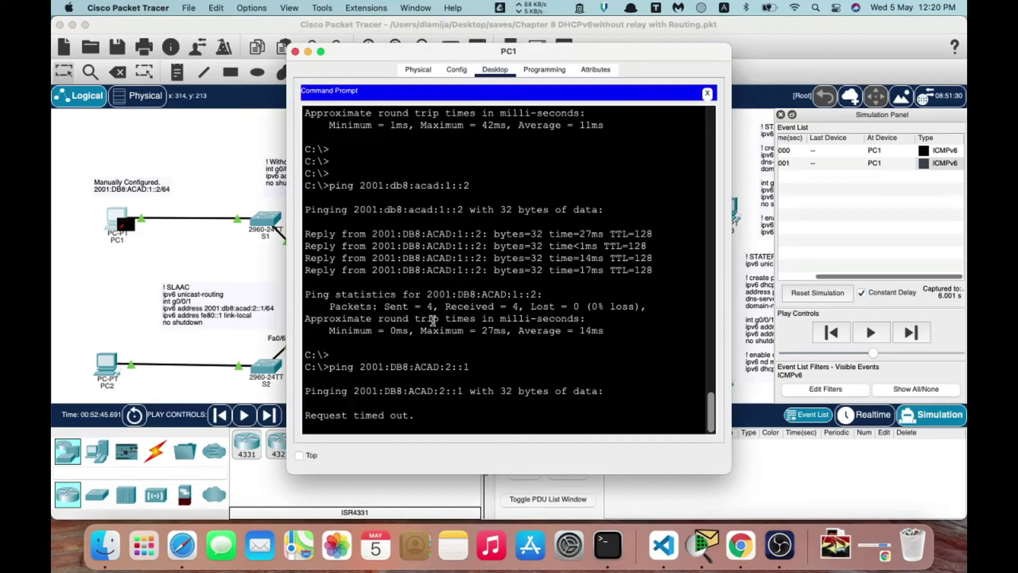
pyautogui.click(707, 93)
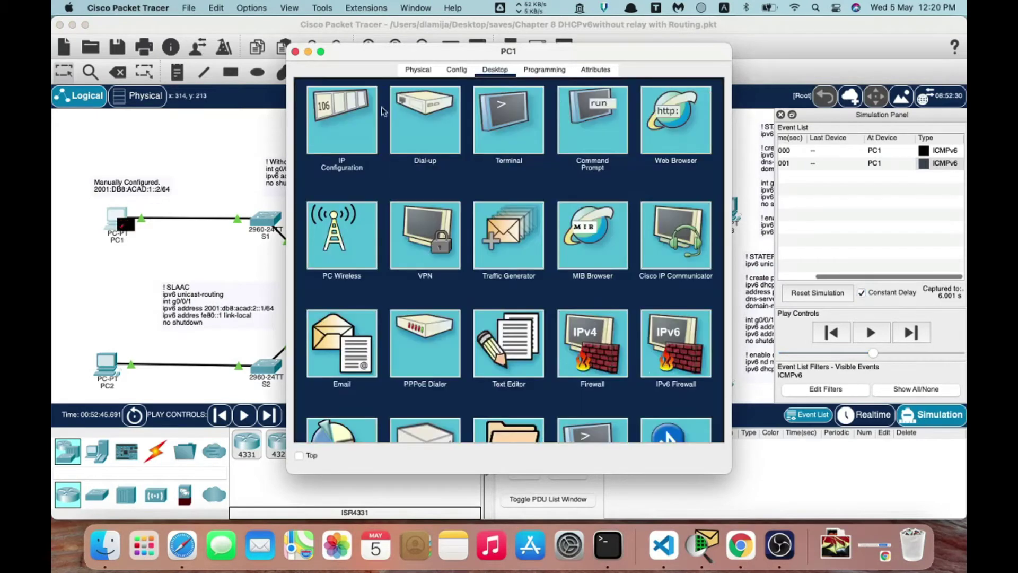
pyautogui.click(361, 110)
pyautogui.click(460, 331)
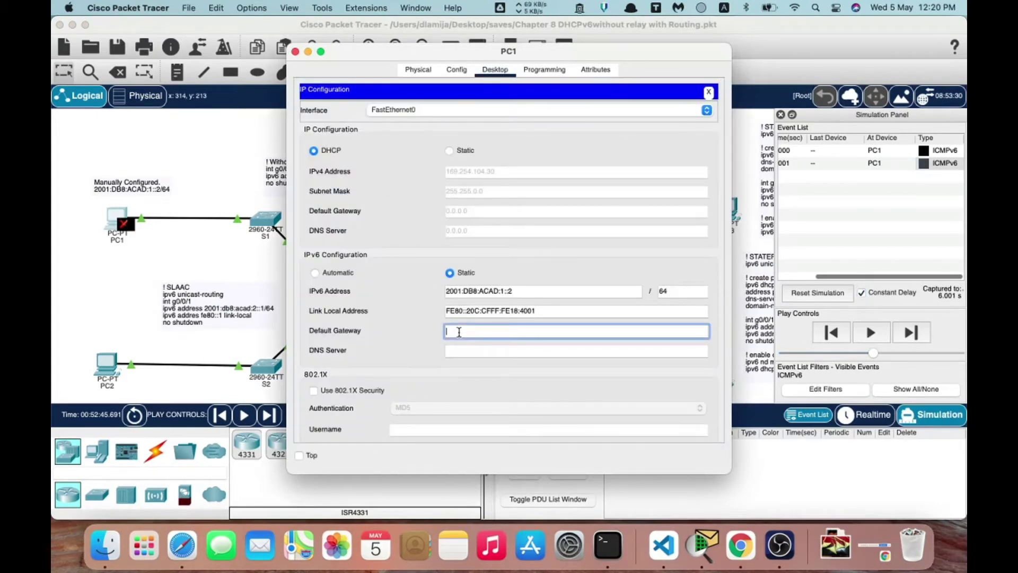
pyautogui.write('2001:db8:acad:1::1')
pyautogui.click(709, 92)
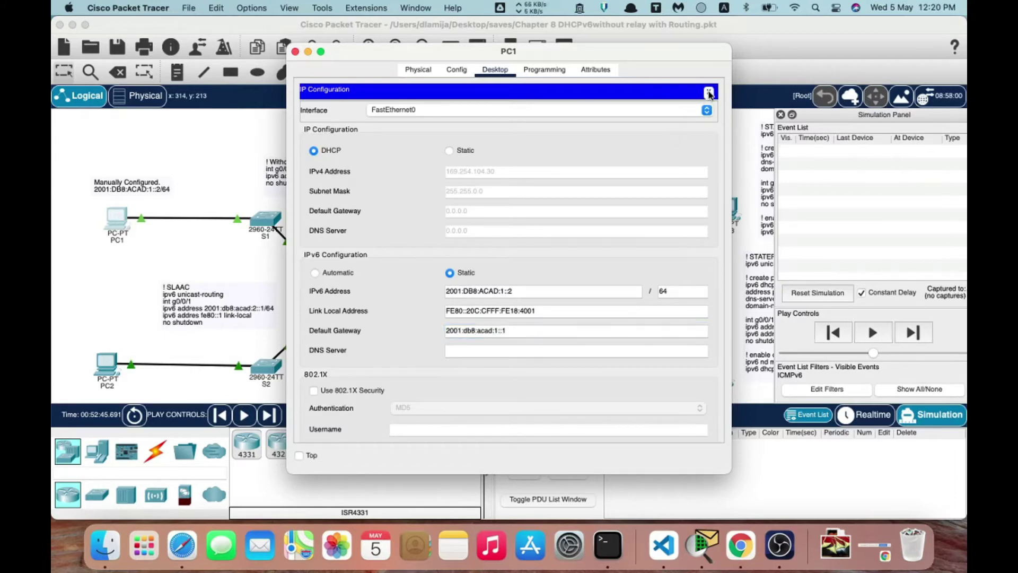
# Ping 2001:DB8:ACAD:2::1 from PC1 again, advance the simulation through the ICMPv6 events, check the replies, and return to realtime mode.
pyautogui.click(908, 332)
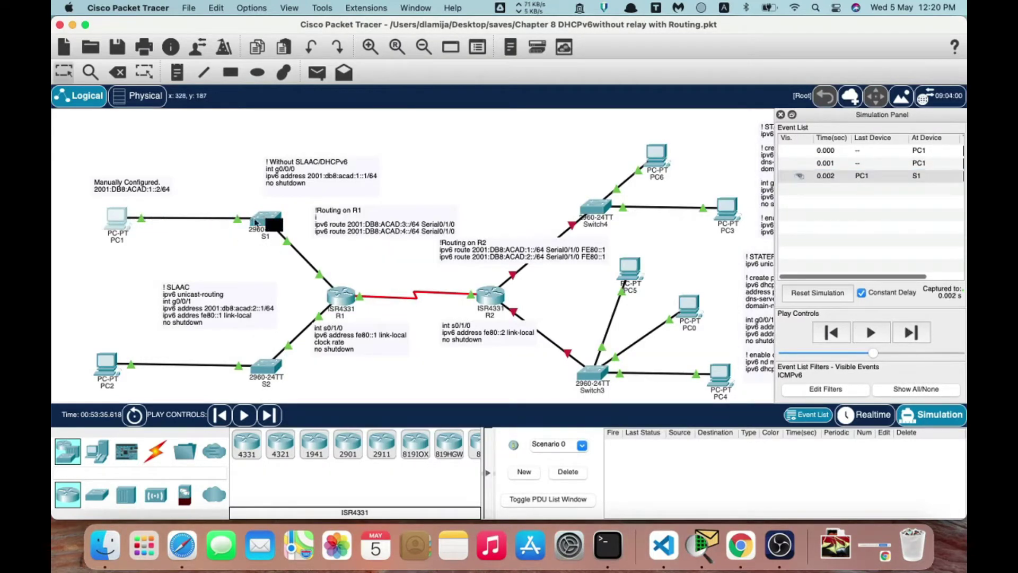
pyautogui.click(910, 332)
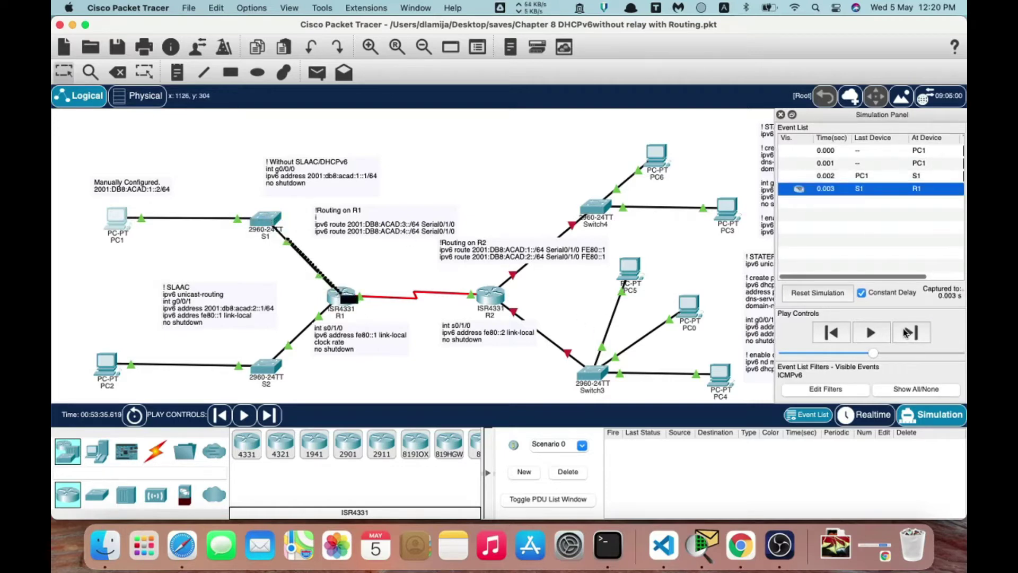
pyautogui.click(907, 332)
pyautogui.click(907, 332)
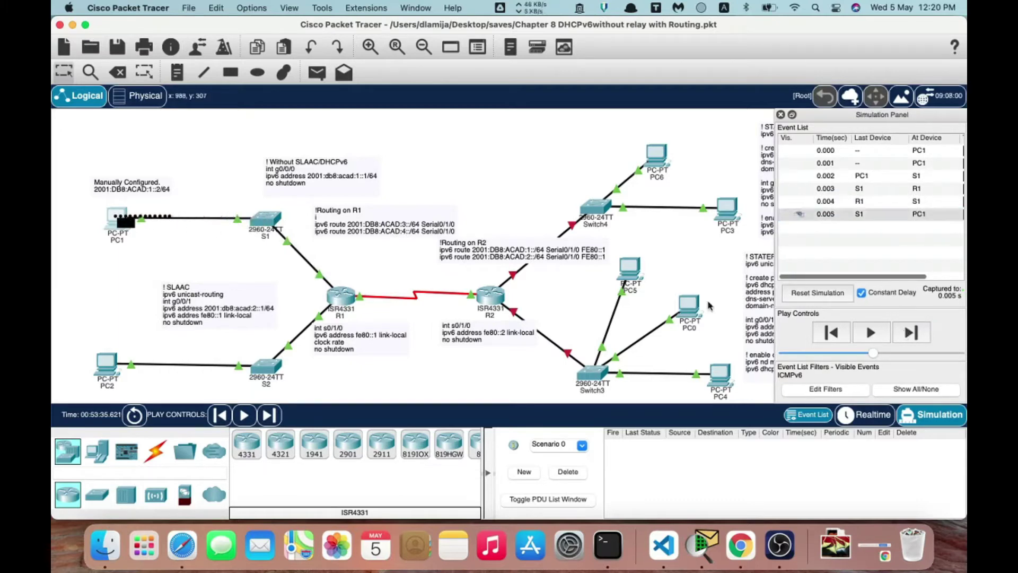
pyautogui.click(114, 217)
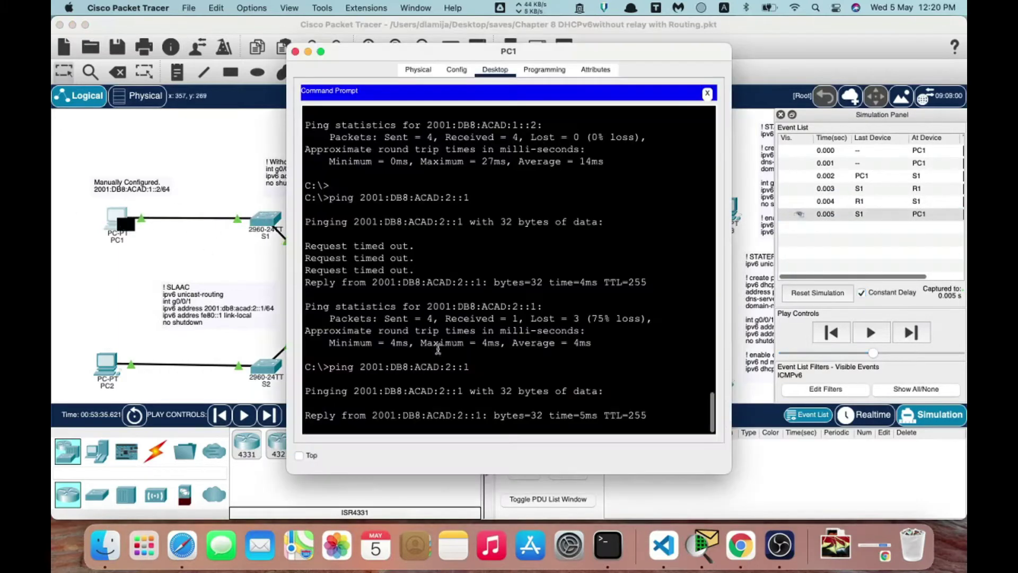
pyautogui.click(891, 415)
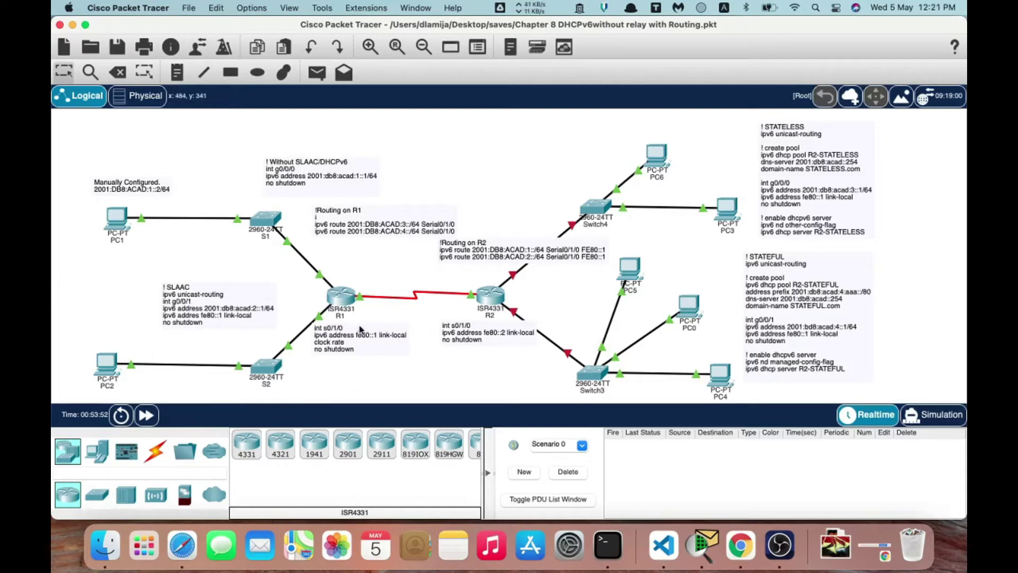
# Enable IPv6 unicast routing on R1 in global configuration mode.
pyautogui.click(334, 298)
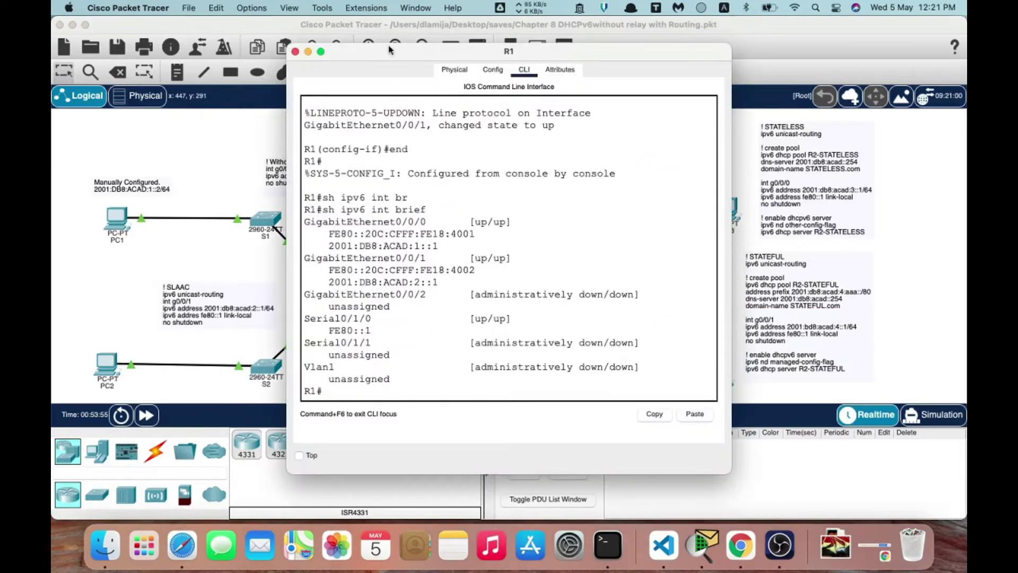
pyautogui.moveTo(389, 50); pyautogui.dragTo(563, 41)
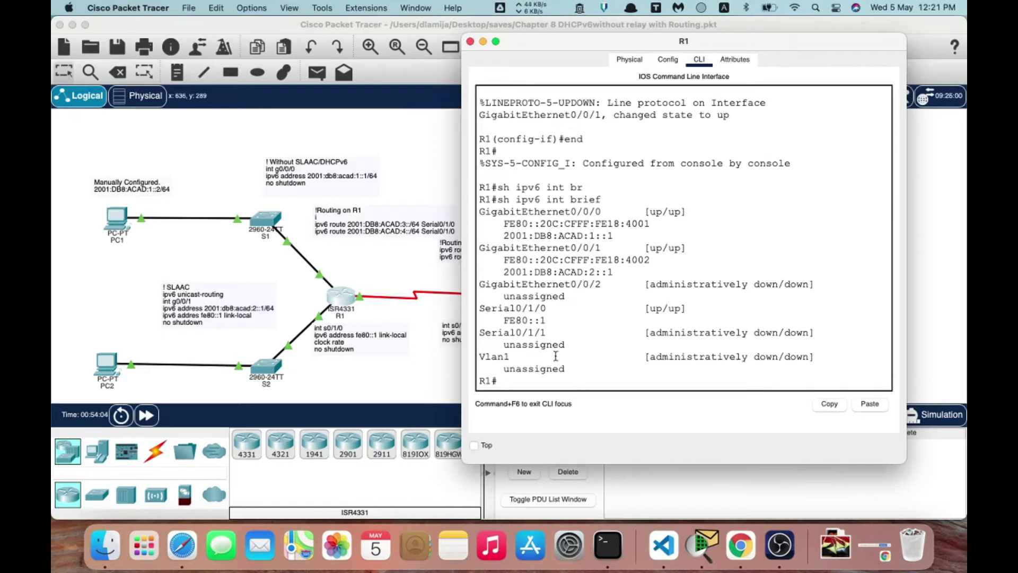
pyautogui.tripleClick(181, 295)
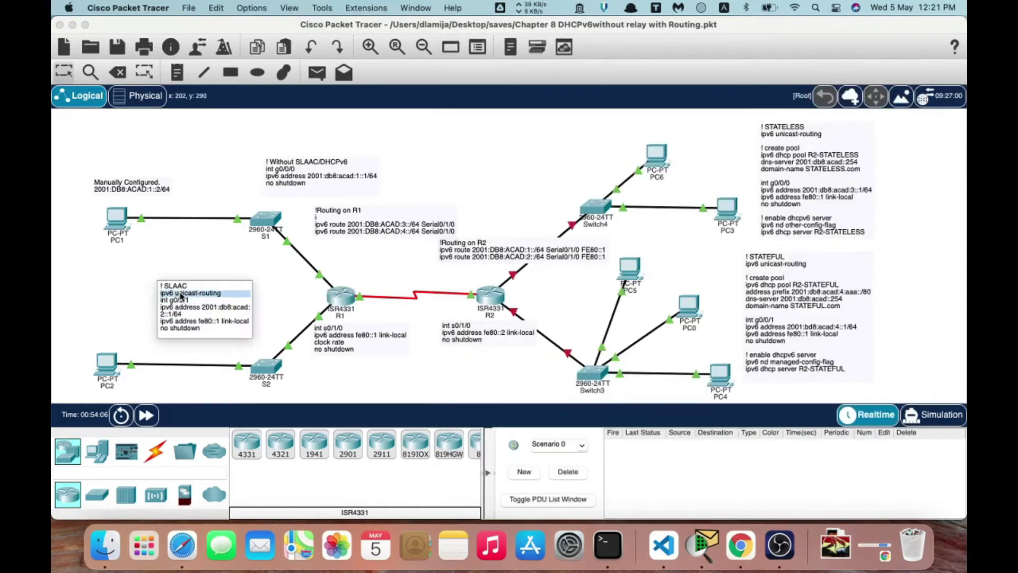
pyautogui.click(343, 300)
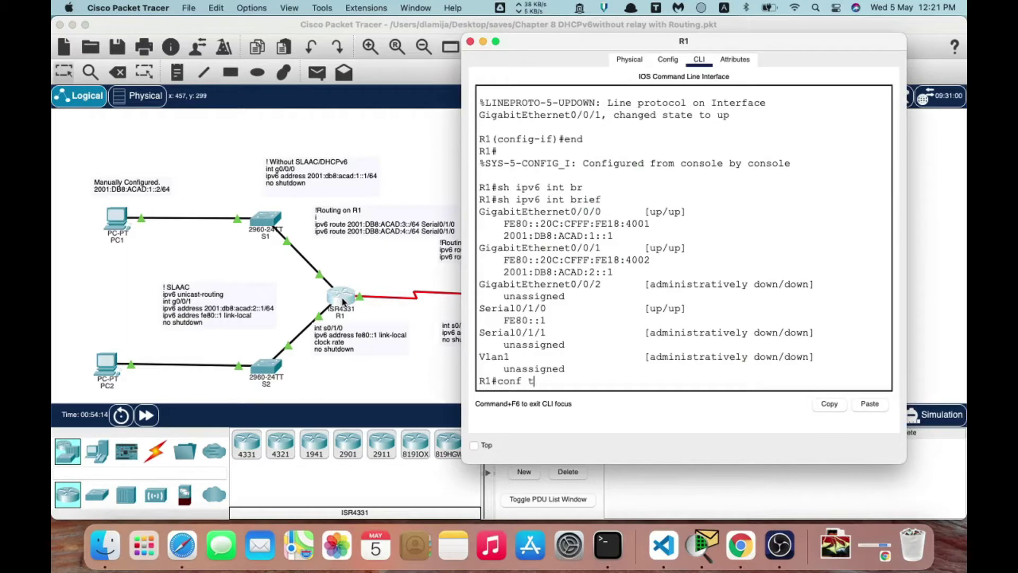
pyautogui.press('Return')
pyautogui.write('ipv6')
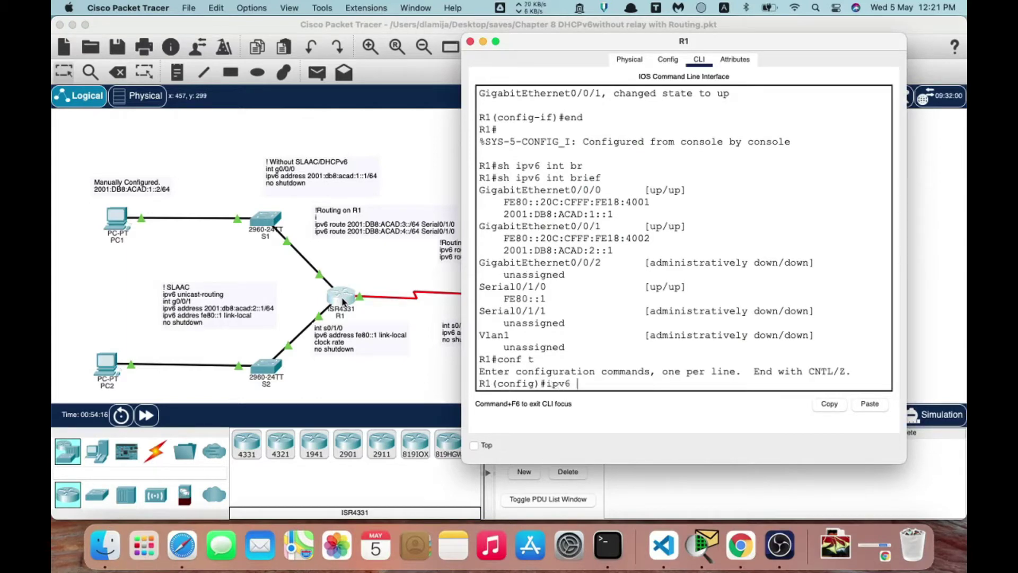
pyautogui.write(' un')
pyautogui.press('Tab')
pyautogui.press('Return')
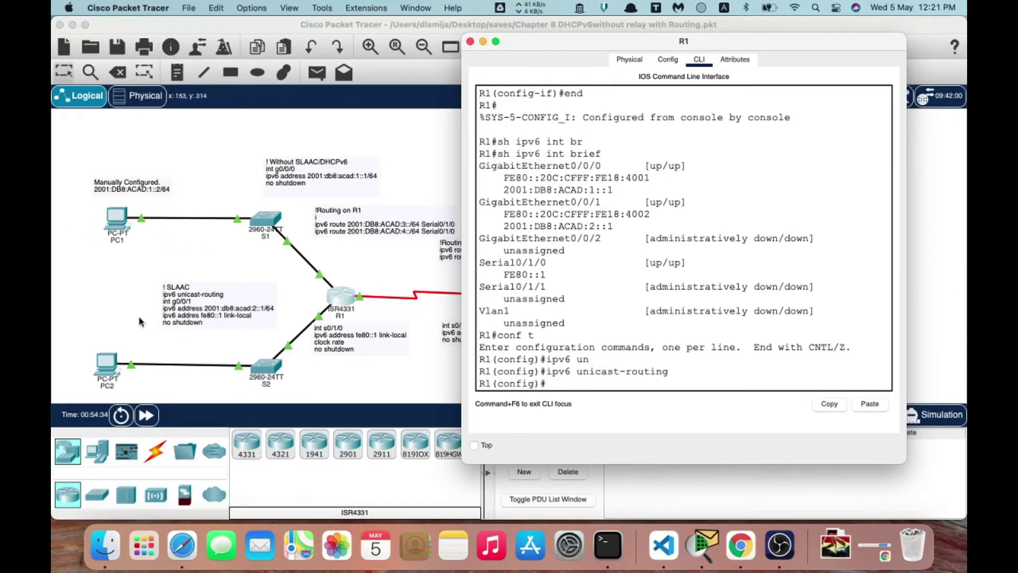
# Set PC2's IPv6 configuration to automatic addressing and close its IP configuration.
pyautogui.click(107, 372)
pyautogui.click(108, 372)
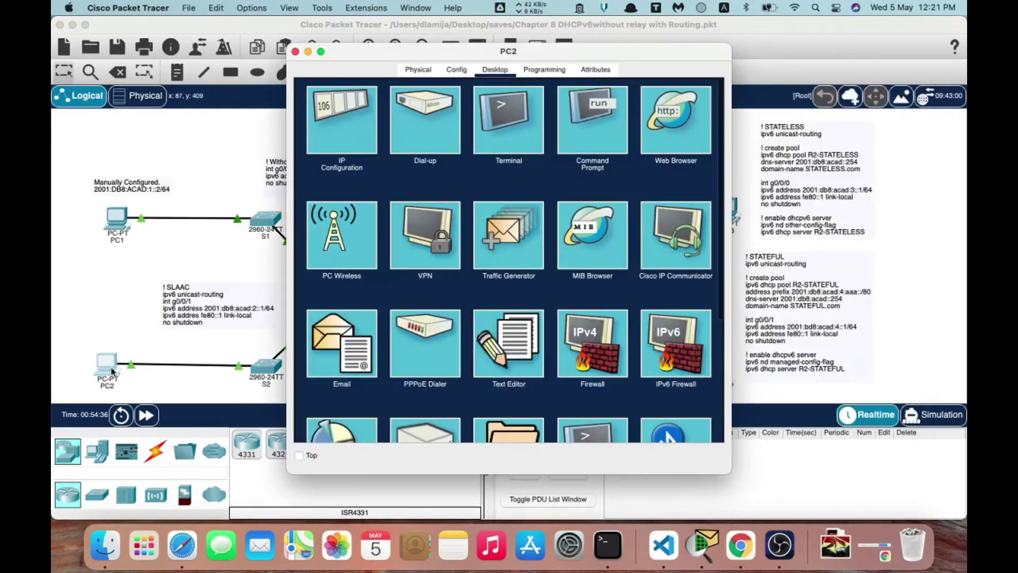
pyautogui.click(336, 112)
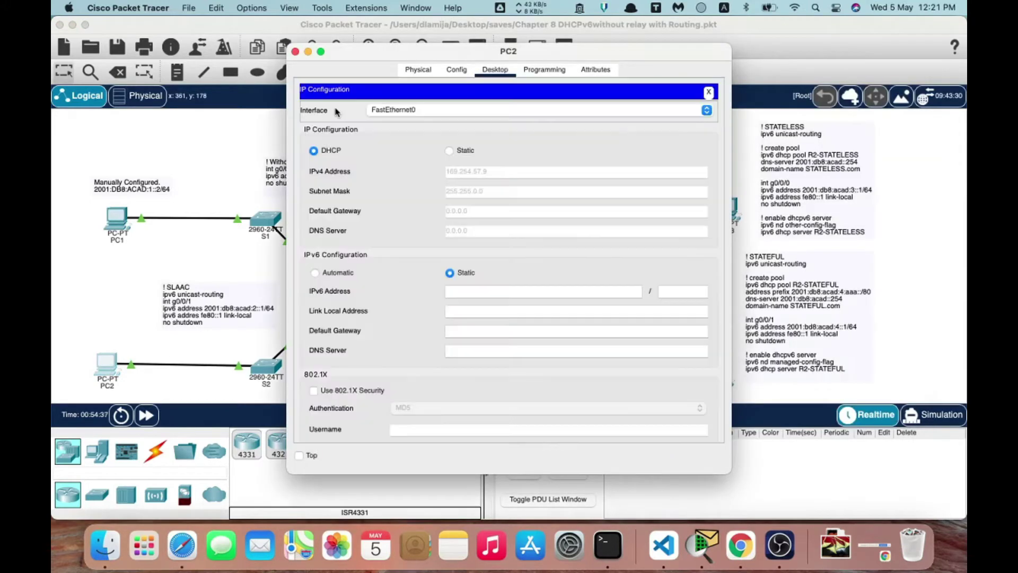
pyautogui.click(315, 273)
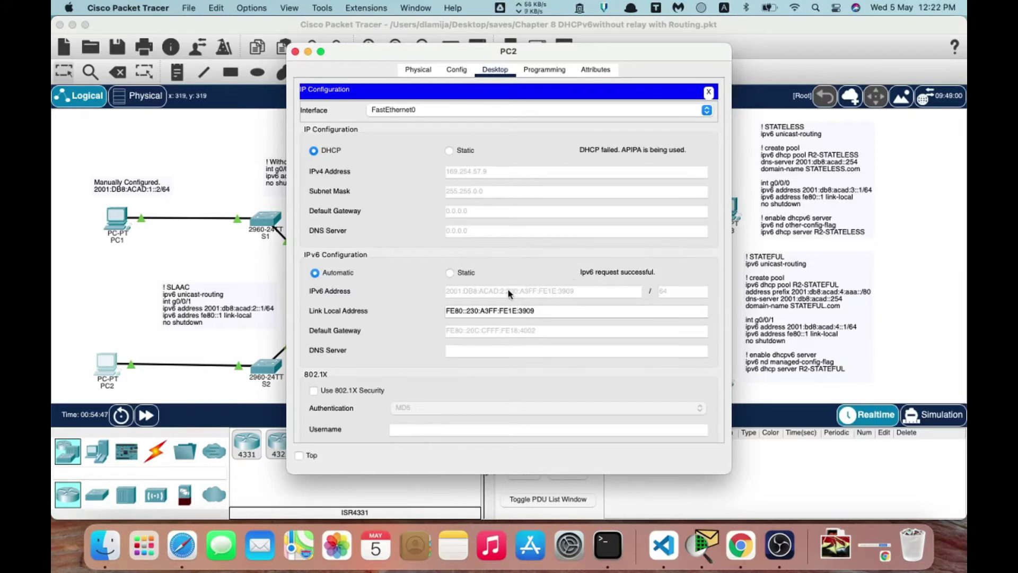
pyautogui.click(708, 93)
# Run ipconfig /all in PC2's command prompt and widen the window to fit the full addresses.
pyautogui.click(588, 119)
pyautogui.scroll(-5, 463, 222)
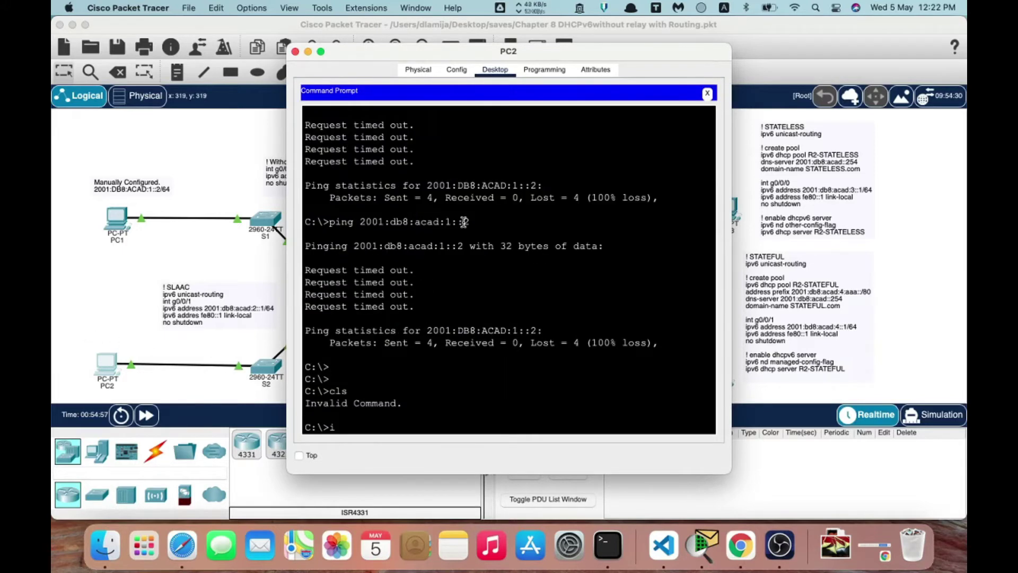
pyautogui.write('ipconfig /all')
pyautogui.press('Return')
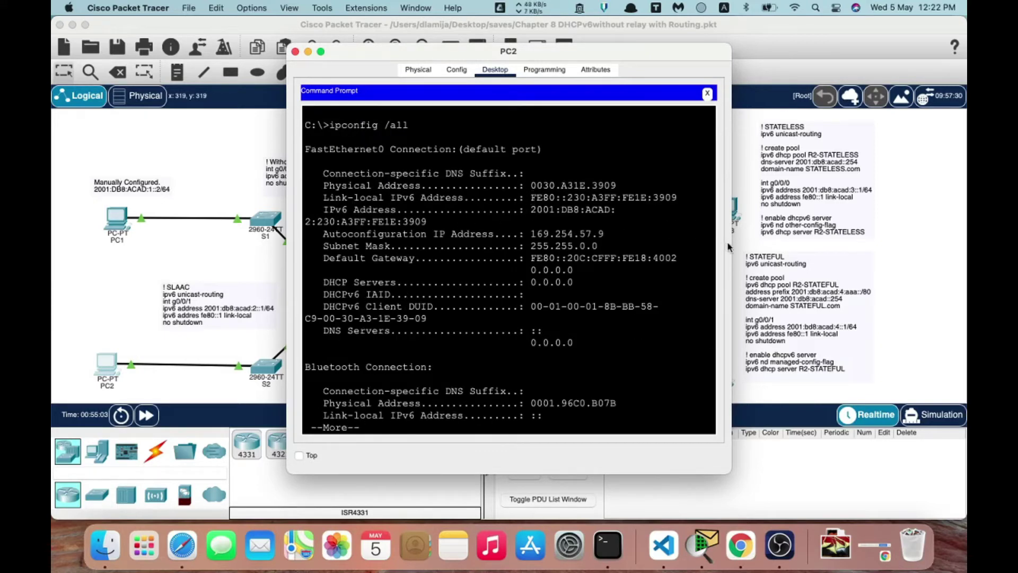
pyautogui.moveTo(731, 245); pyautogui.dragTo(870, 245)
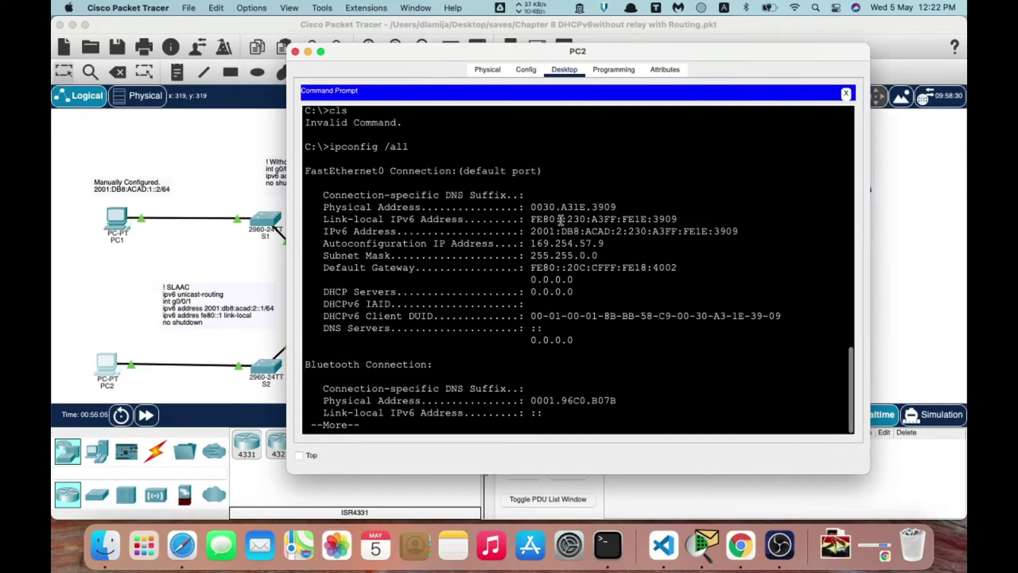
# Compare the prefix and interface ID of PC2's IPv6 address with its physical address, then review its IP configuration and close PC2.
pyautogui.moveTo(531, 231); pyautogui.dragTo(622, 228)
pyautogui.click(622, 229)
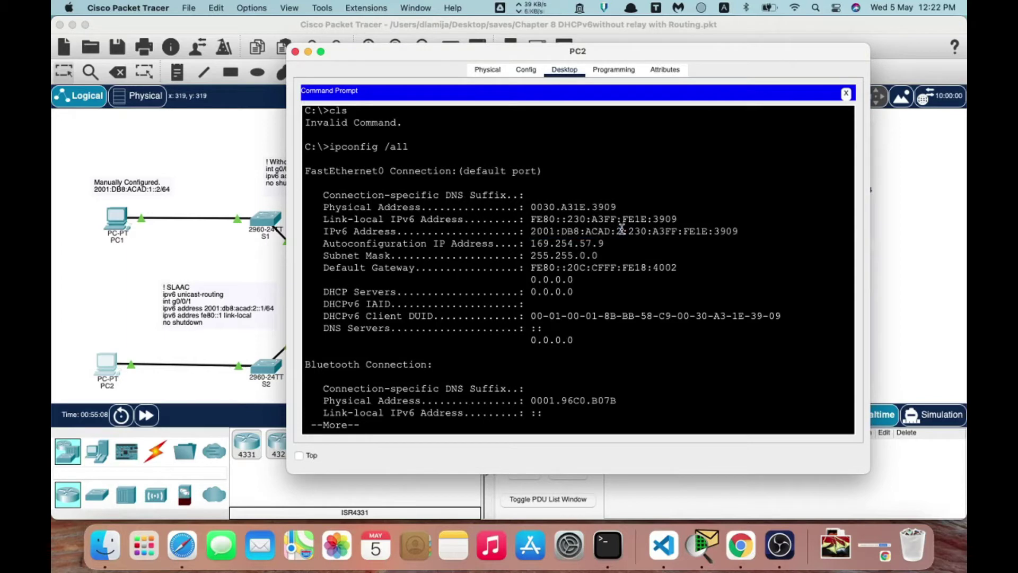
pyautogui.moveTo(622, 229); pyautogui.dragTo(533, 232)
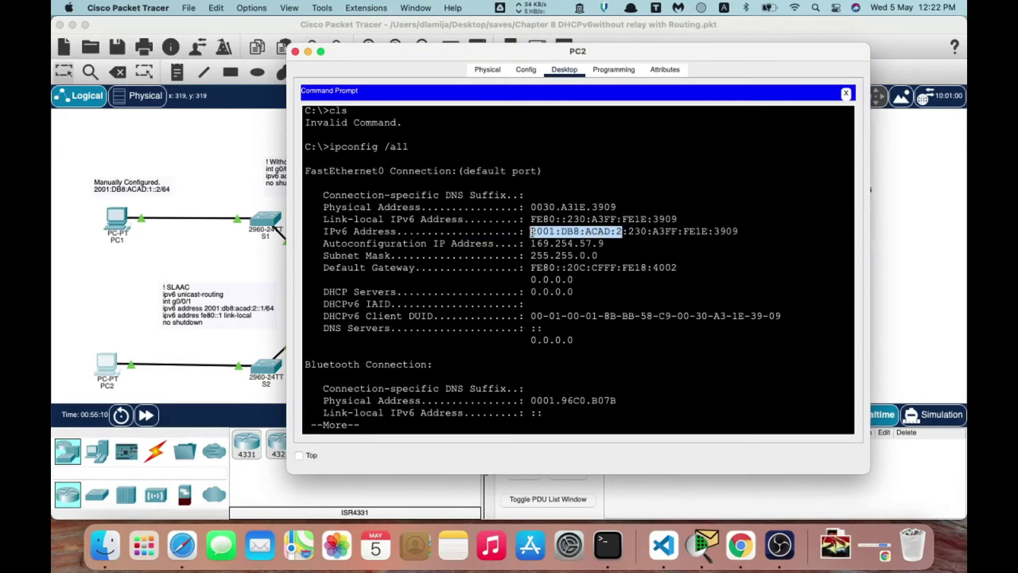
pyautogui.moveTo(628, 232); pyautogui.dragTo(737, 228)
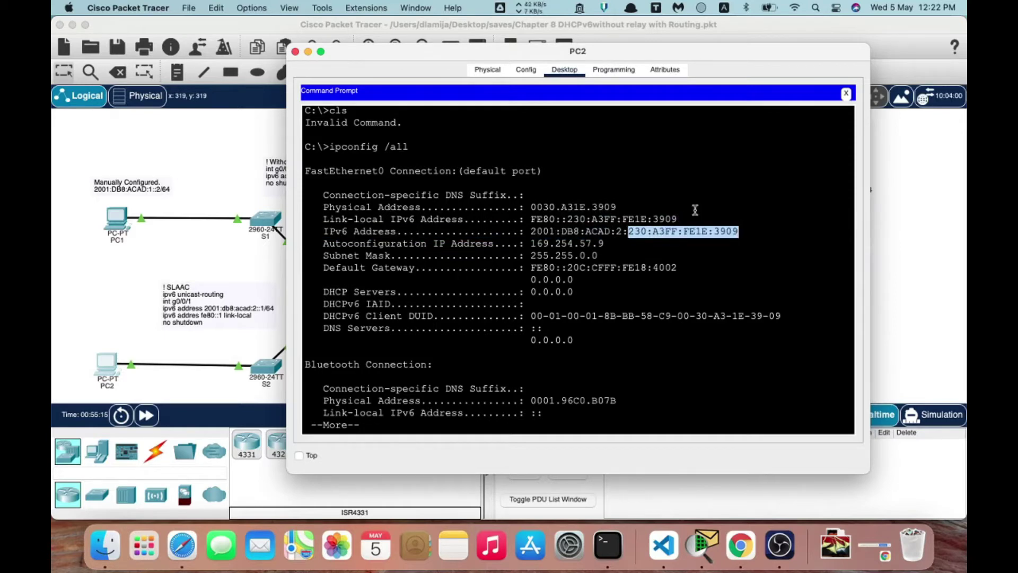
pyautogui.moveTo(531, 206); pyautogui.dragTo(617, 208)
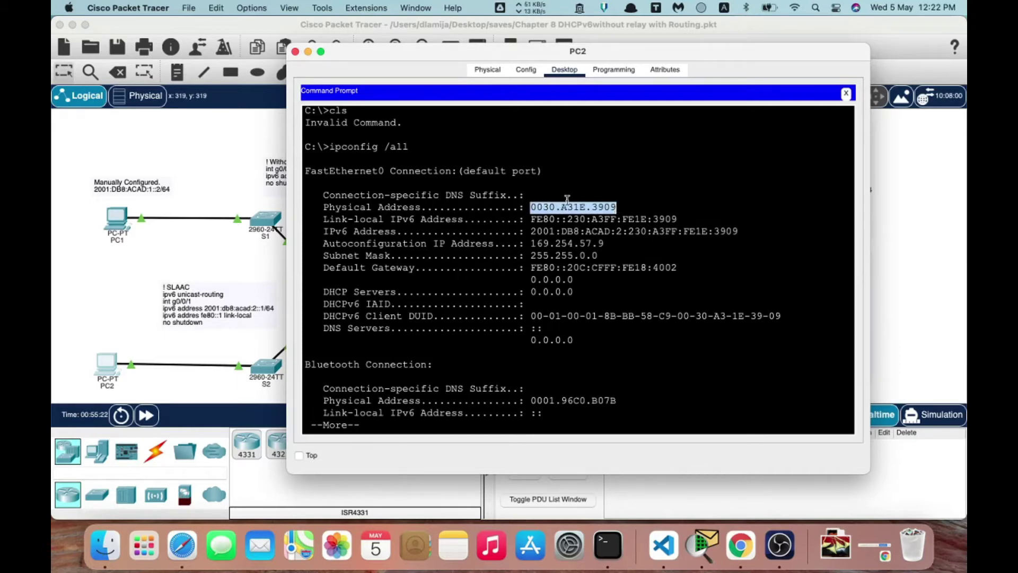
pyautogui.moveTo(664, 231); pyautogui.dragTo(695, 229)
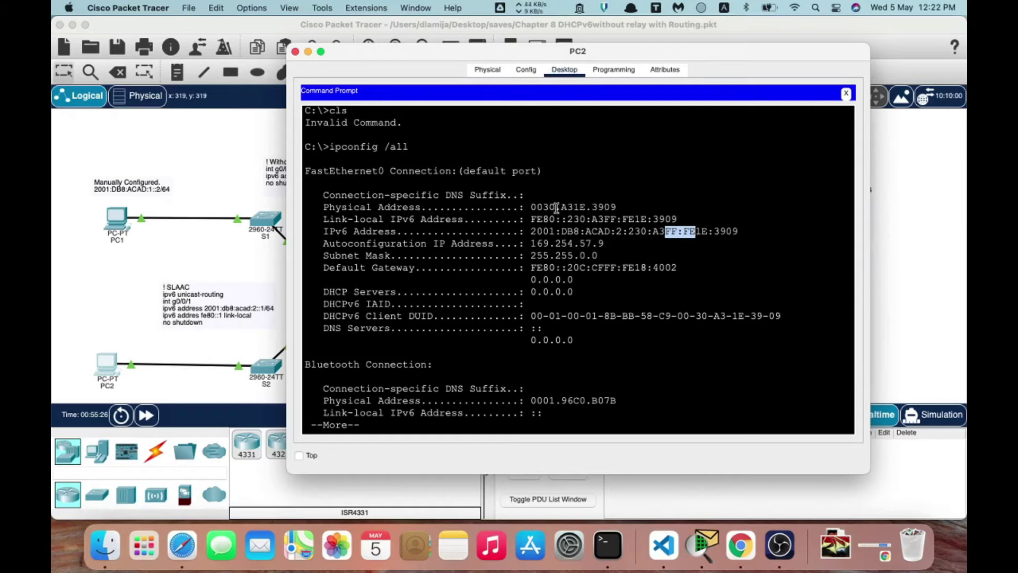
pyautogui.moveTo(531, 207); pyautogui.dragTo(543, 207)
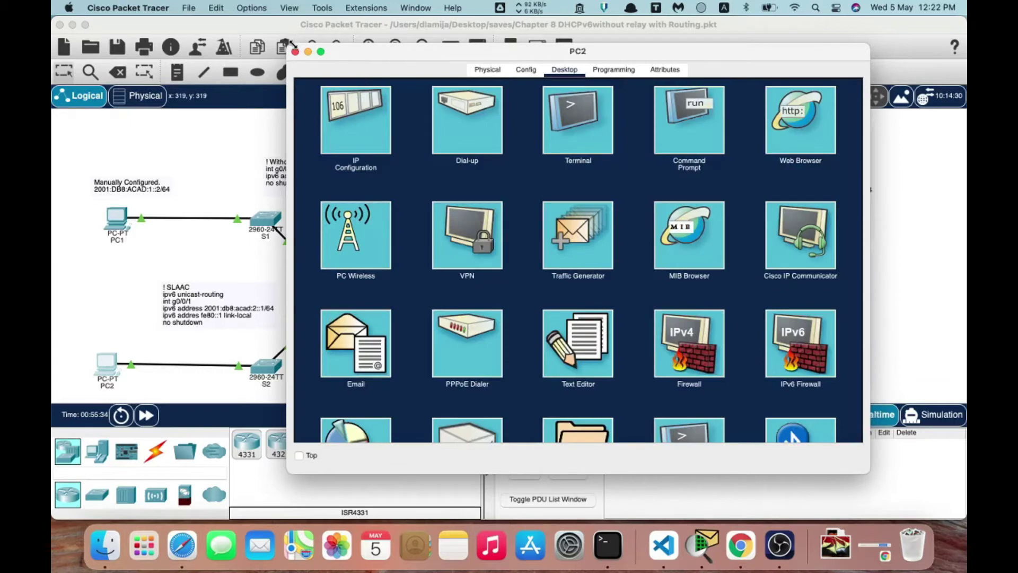
pyautogui.click(356, 119)
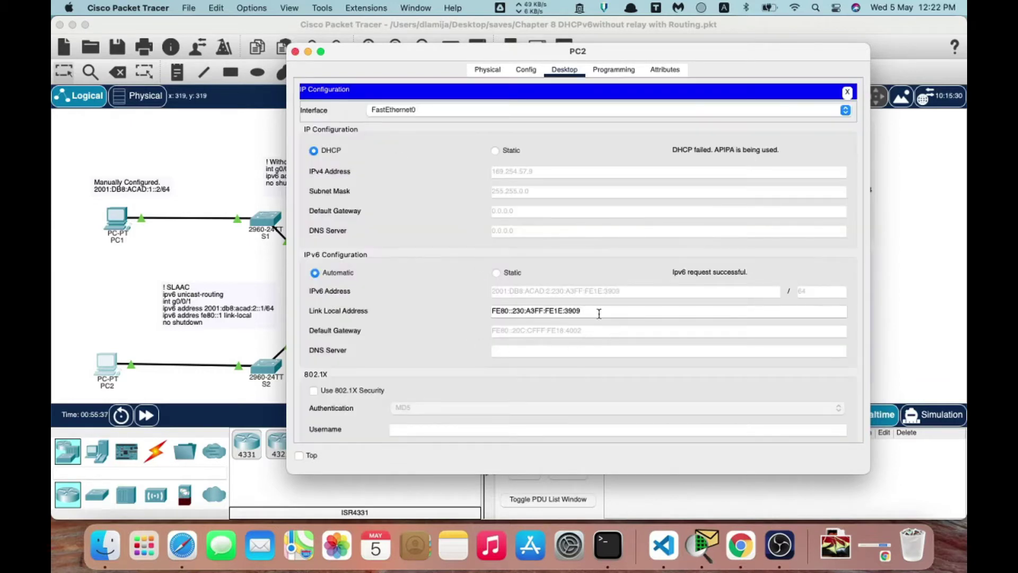
pyautogui.click(848, 92)
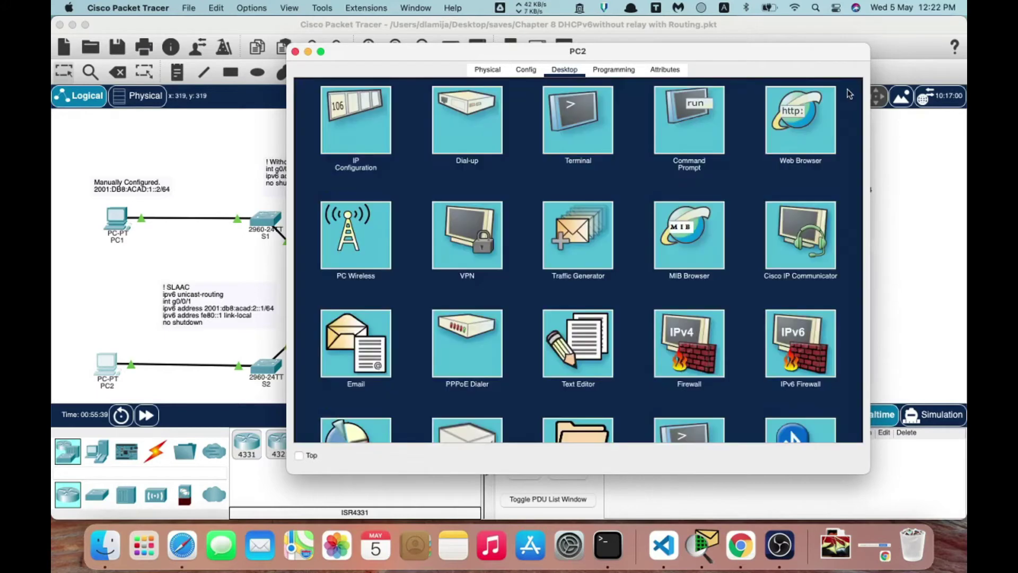
pyautogui.click(296, 51)
# On R1, set the link-local IPv6 address of interface g0/0/1 to fe80::1 and close the router's window.
pyautogui.click(338, 305)
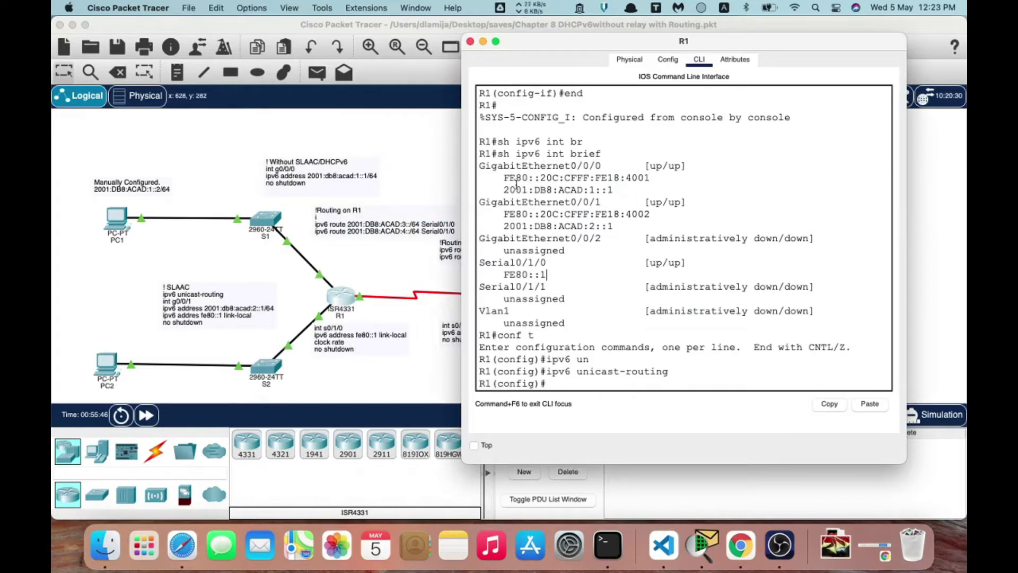
pyautogui.moveTo(505, 178); pyautogui.dragTo(646, 179)
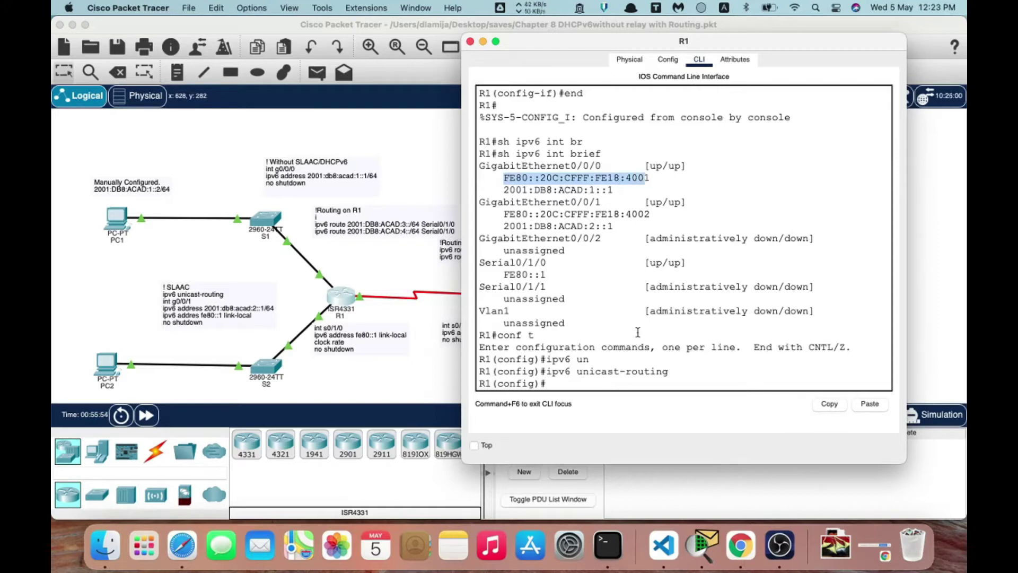
pyautogui.click(601, 373)
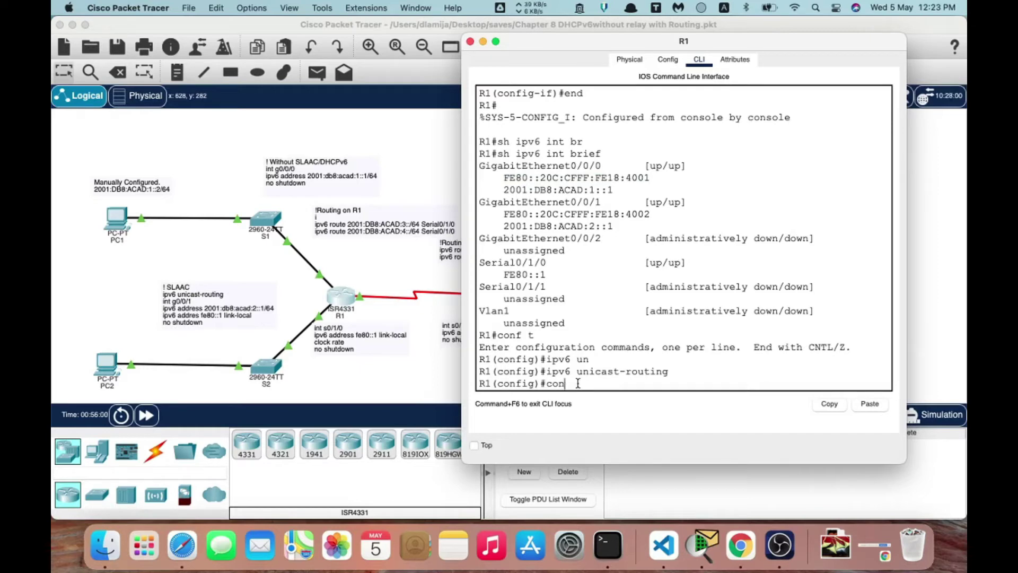
pyautogui.press('BackSpace')
pyautogui.press('BackSpace')
pyautogui.press('BackSpace')
pyautogui.write('int g0/0/1')
pyautogui.press('Return')
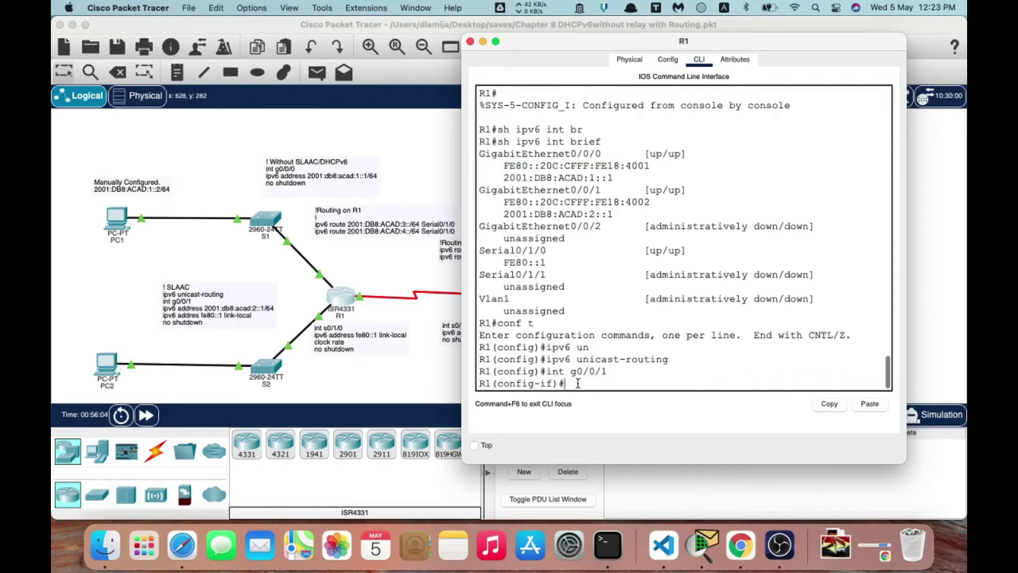
pyautogui.write('ipv6 add')
pyautogui.press('Tab')
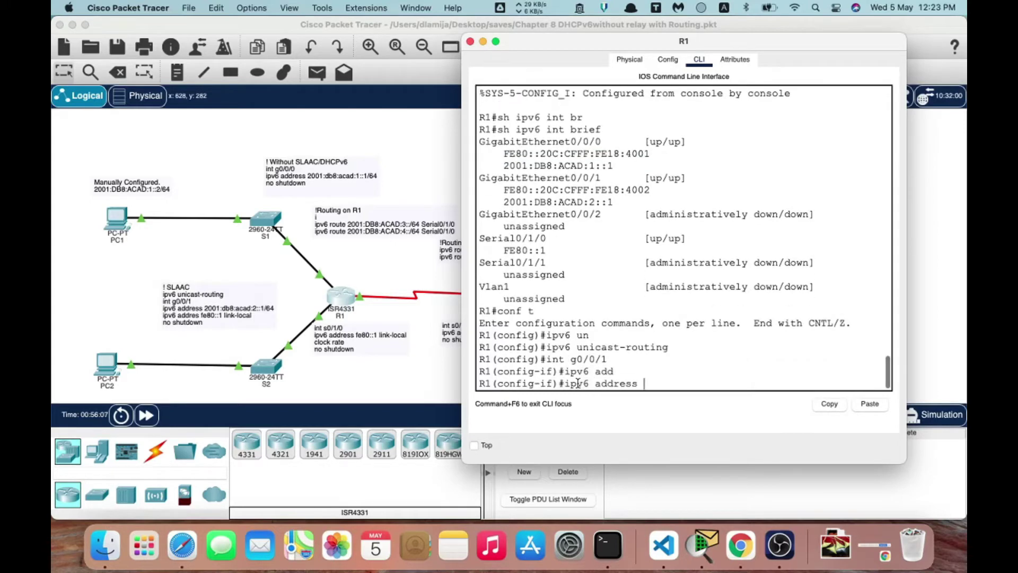
pyautogui.write('fe80')
pyautogui.write('::1 li')
pyautogui.press('Tab')
pyautogui.press('Return')
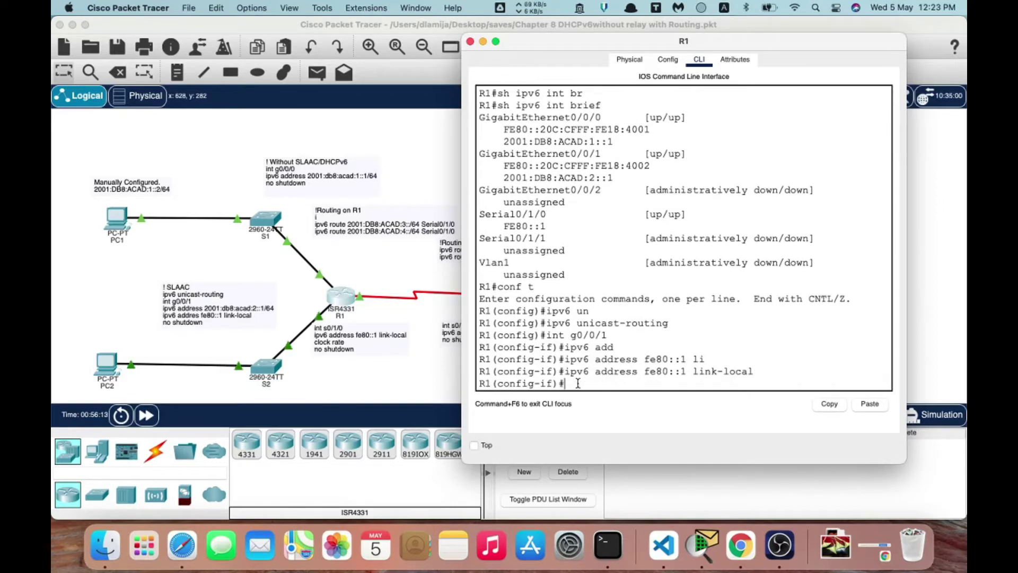
pyautogui.click(470, 41)
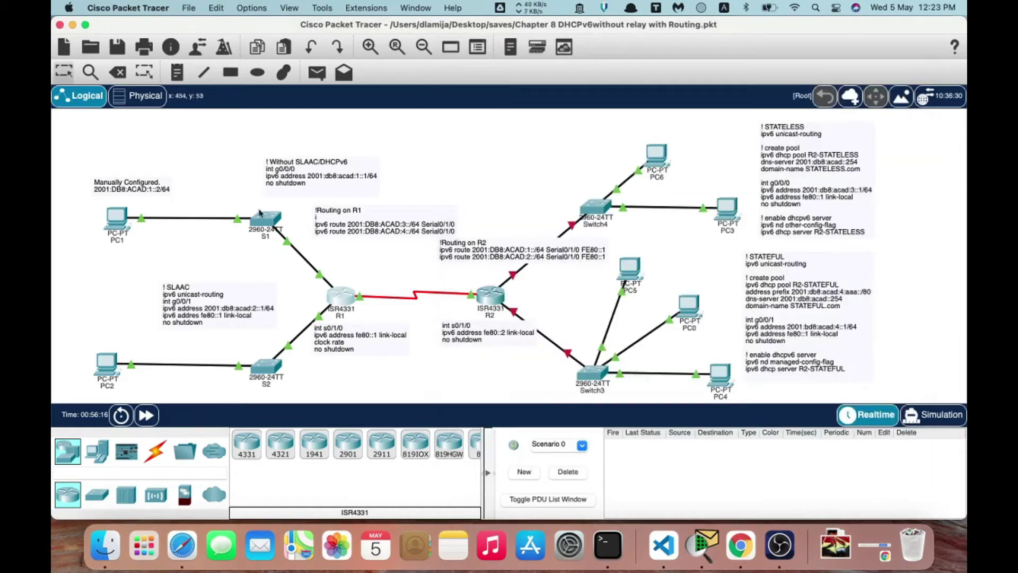
# Check PC2's IPv6 settings in its IP configuration and the default gateway in the earlier ipconfig output of its command prompt.
pyautogui.click(107, 366)
pyautogui.click(338, 108)
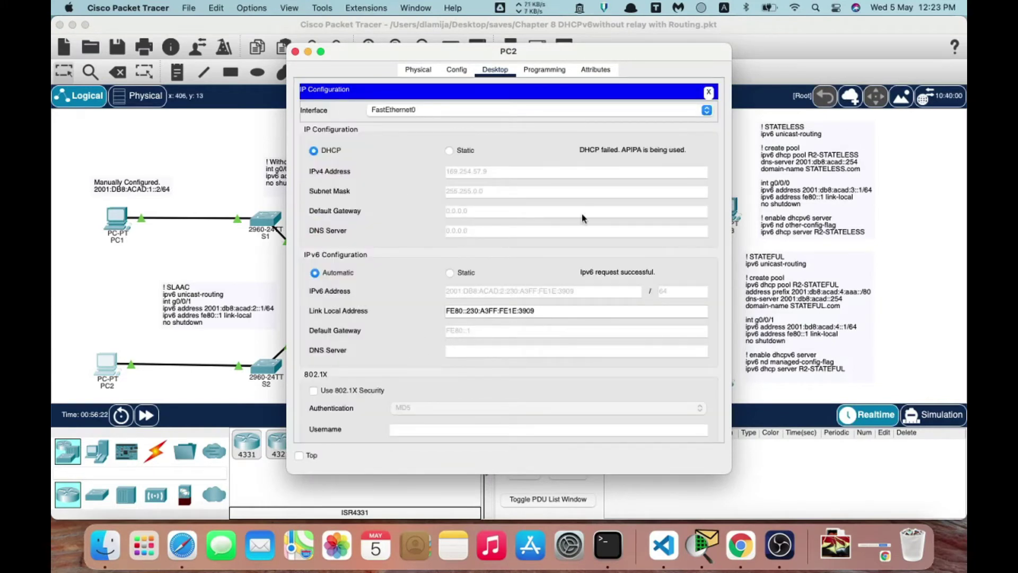
pyautogui.click(709, 92)
pyautogui.click(592, 116)
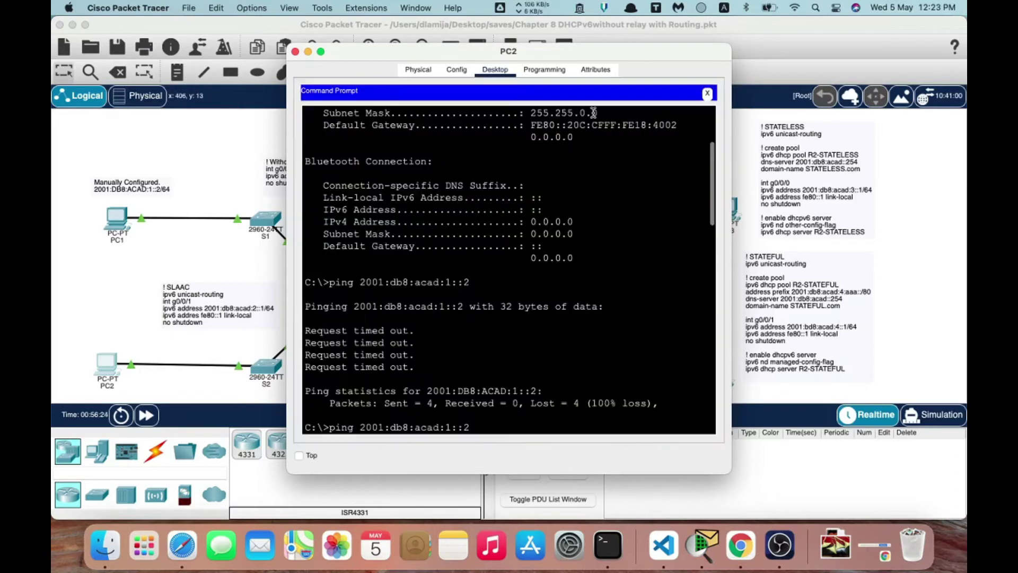
pyautogui.scroll(3, 533, 208)
pyautogui.scroll(1, 533, 208)
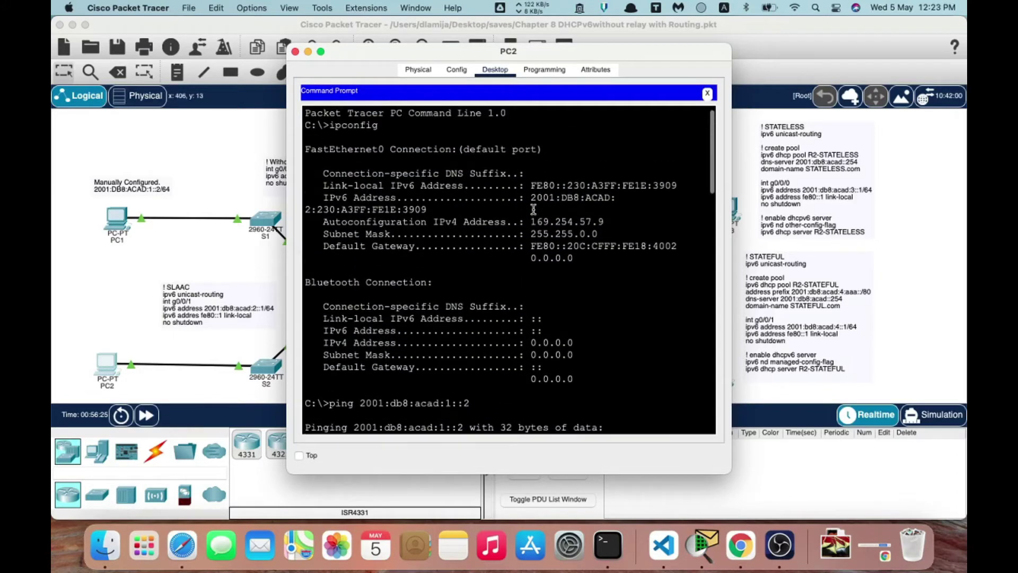
pyautogui.moveTo(533, 246); pyautogui.dragTo(679, 247)
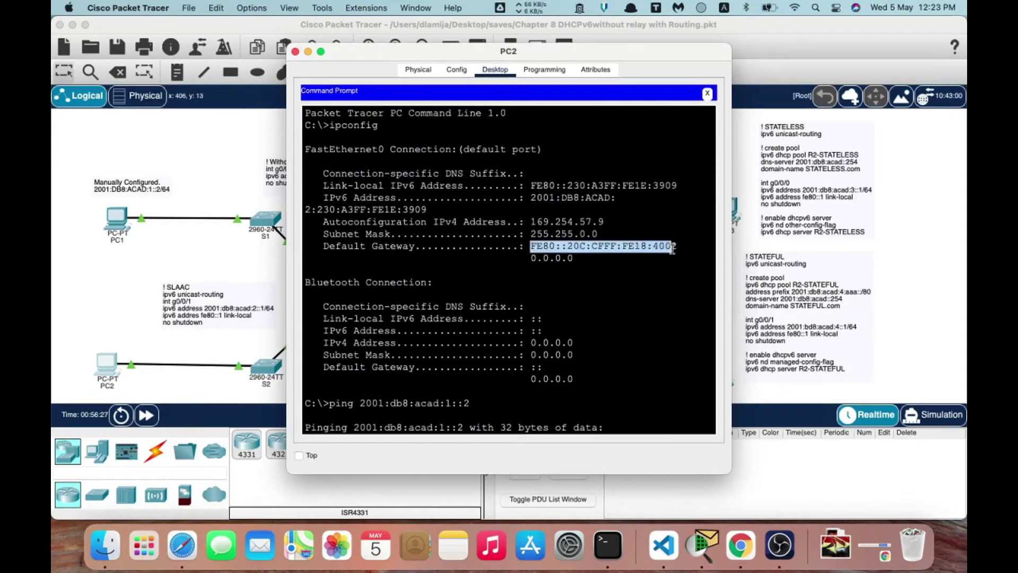
pyautogui.scroll(-5, 603, 335)
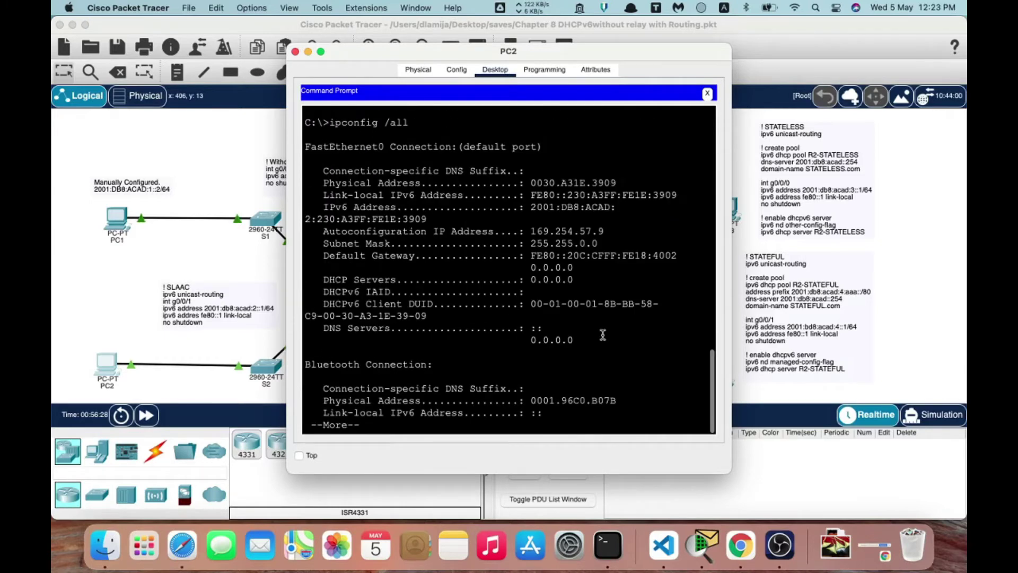
# Rerun ipconfig /all on PC2, check the default gateway, and close PC2.
pyautogui.press('space')
pyautogui.press('Up')
pyautogui.press('Return')
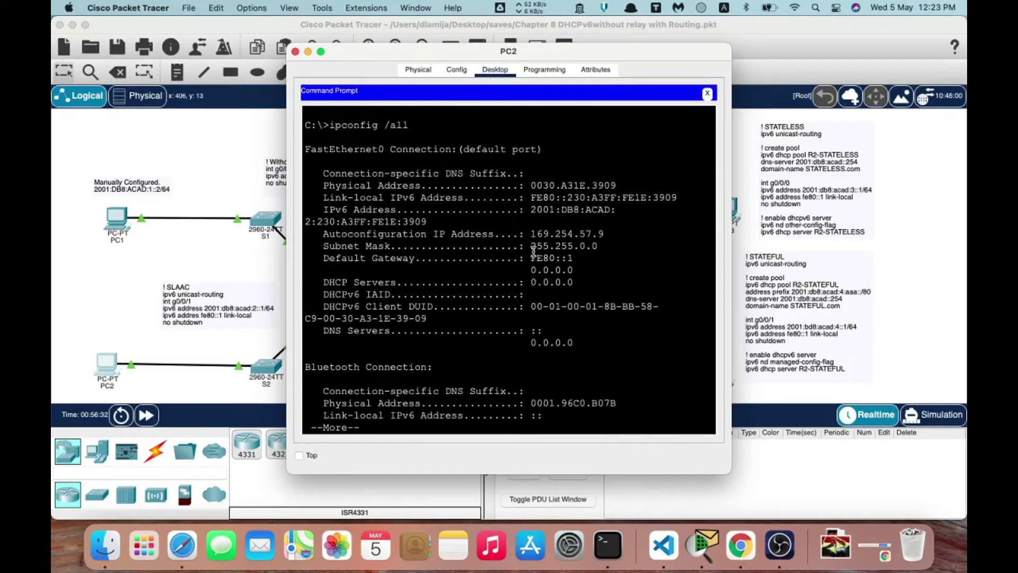
pyautogui.moveTo(533, 258); pyautogui.dragTo(602, 246)
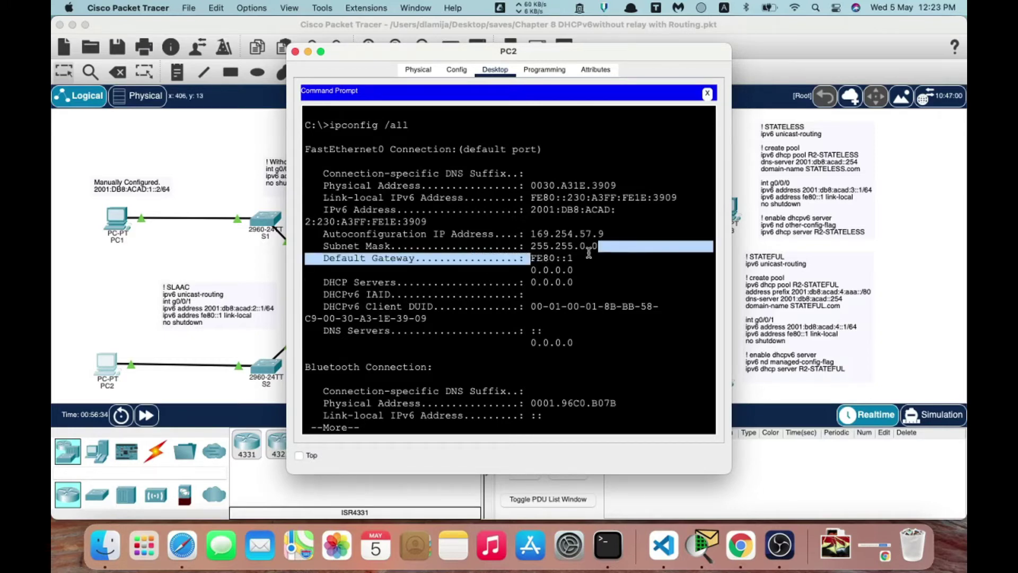
pyautogui.click(295, 52)
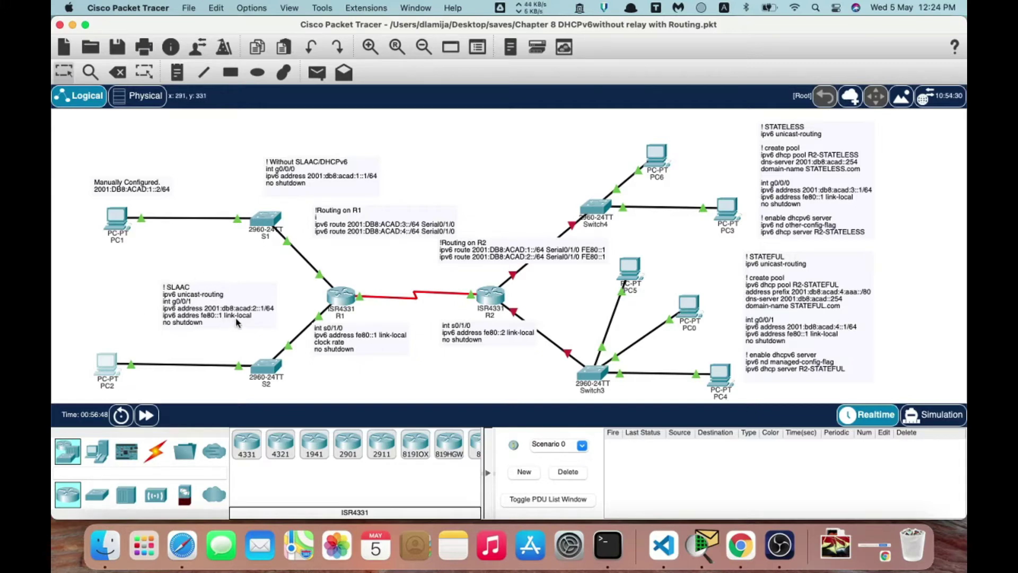
# Display R1's running configuration and compare the IPv6 addresses set on GigabitEthernet0/0/0 and GigabitEthernet0/0/1.
pyautogui.click(340, 298)
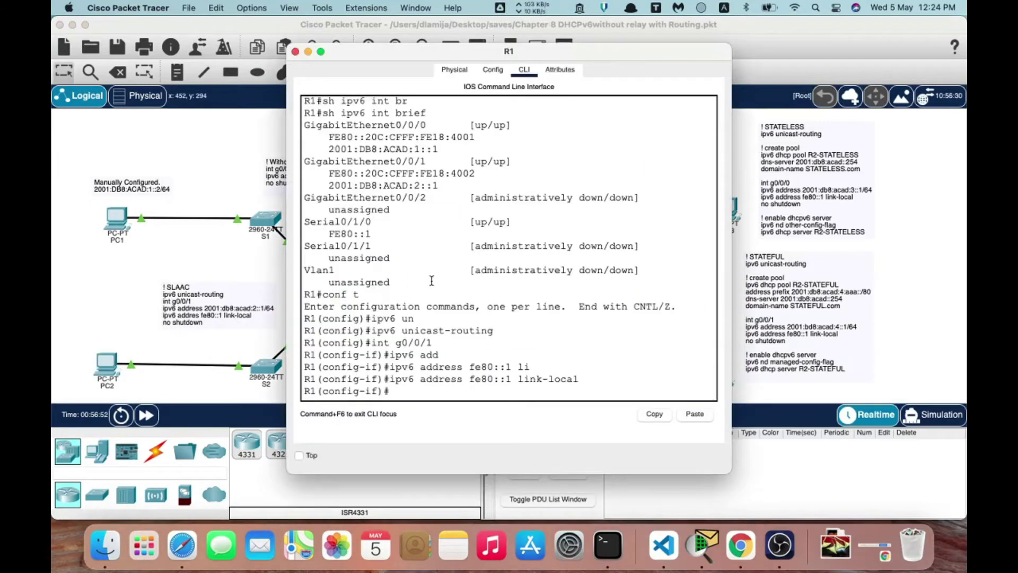
pyautogui.scroll(5, 431, 281)
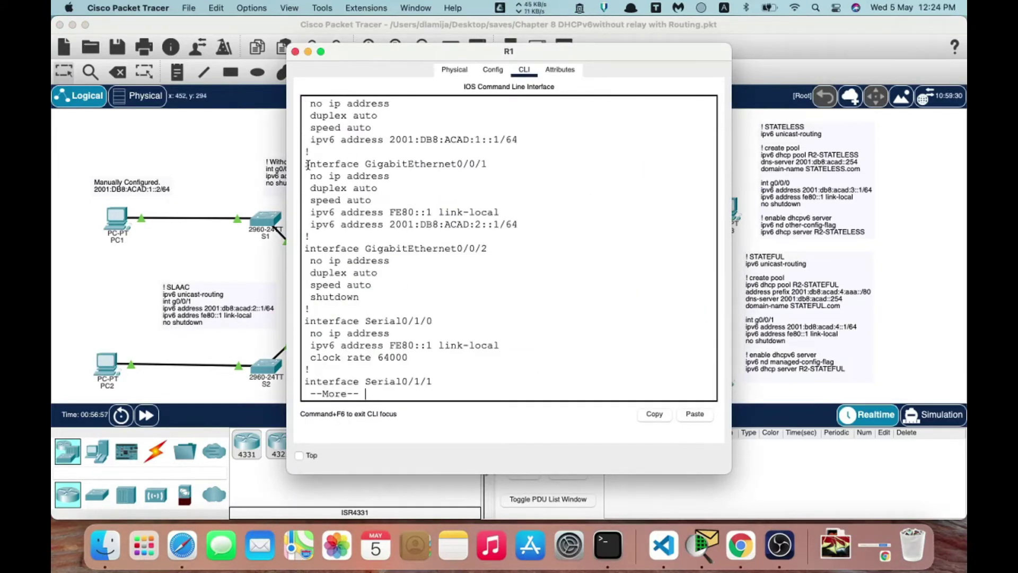
pyautogui.moveTo(322, 165); pyautogui.dragTo(492, 197)
pyautogui.scroll(3, 492, 196)
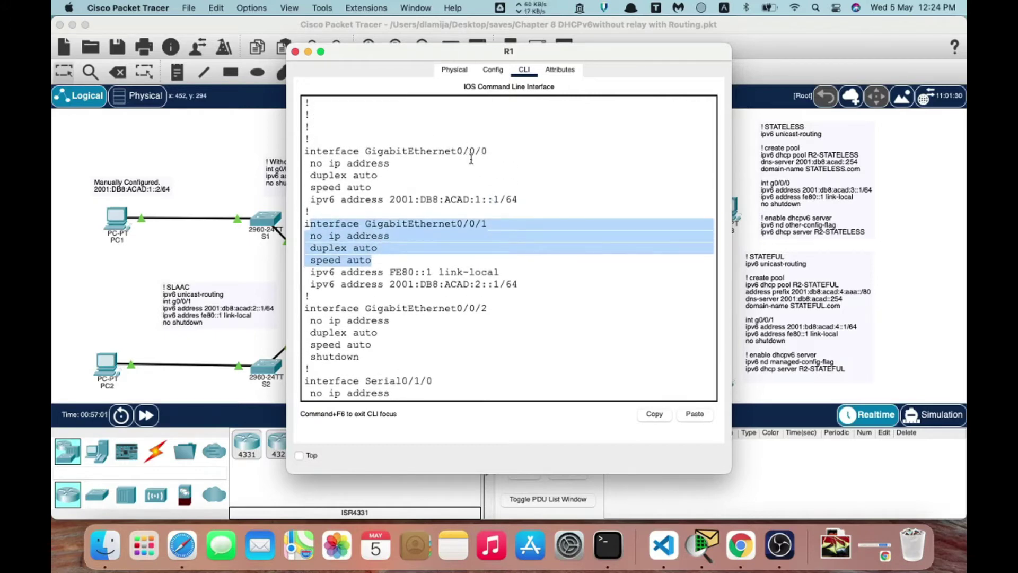
pyautogui.click(475, 225)
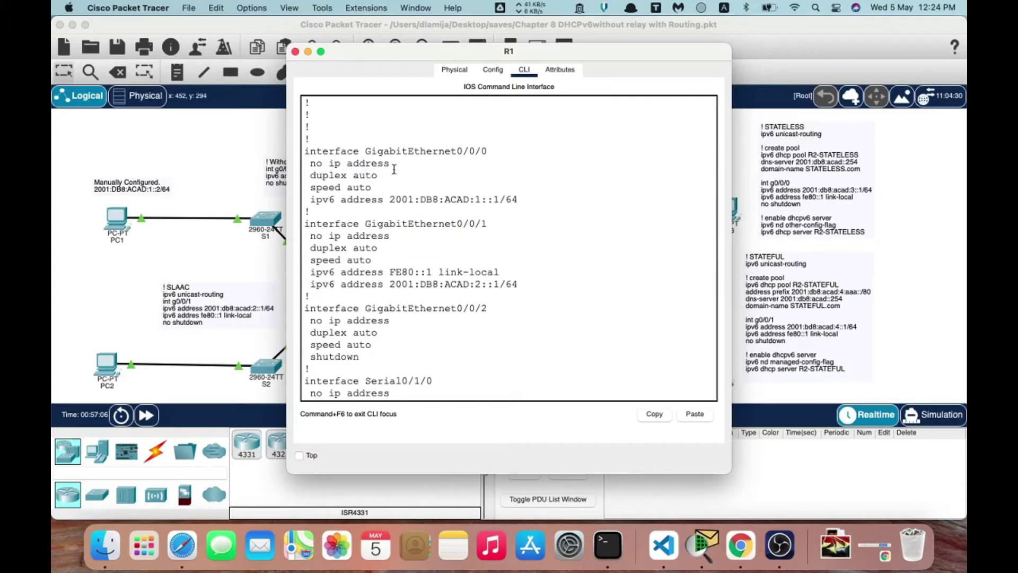
pyautogui.press('Return')
pyautogui.press('Return')
pyautogui.press('Return')
pyautogui.press('Return')
pyautogui.press('Return')
pyautogui.press('Return')
pyautogui.press('Return')
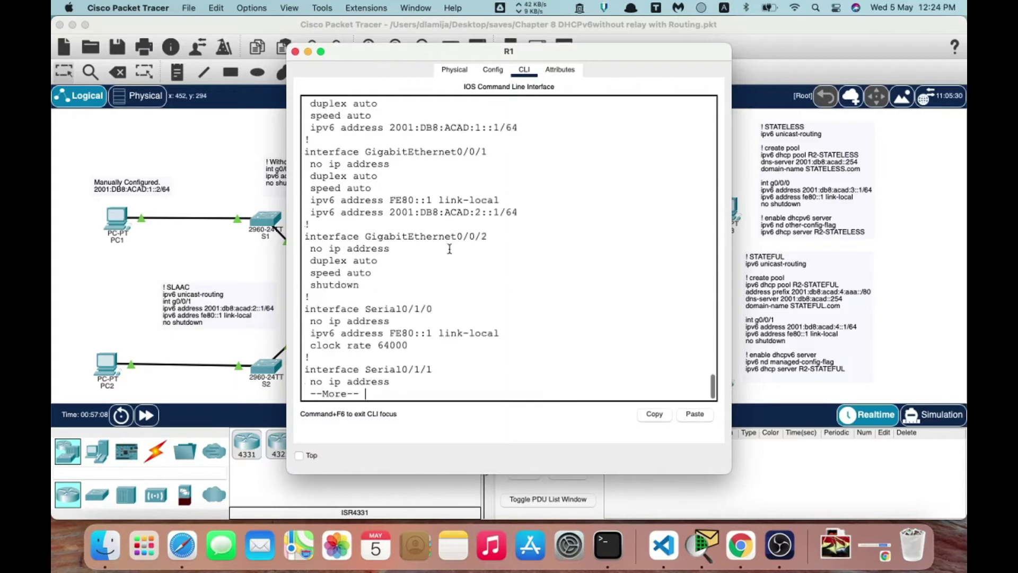
# Set the link-local IPv6 address of R1's interface g0/0/0 to fe80::1 and leave configuration mode.
pyautogui.write('co')
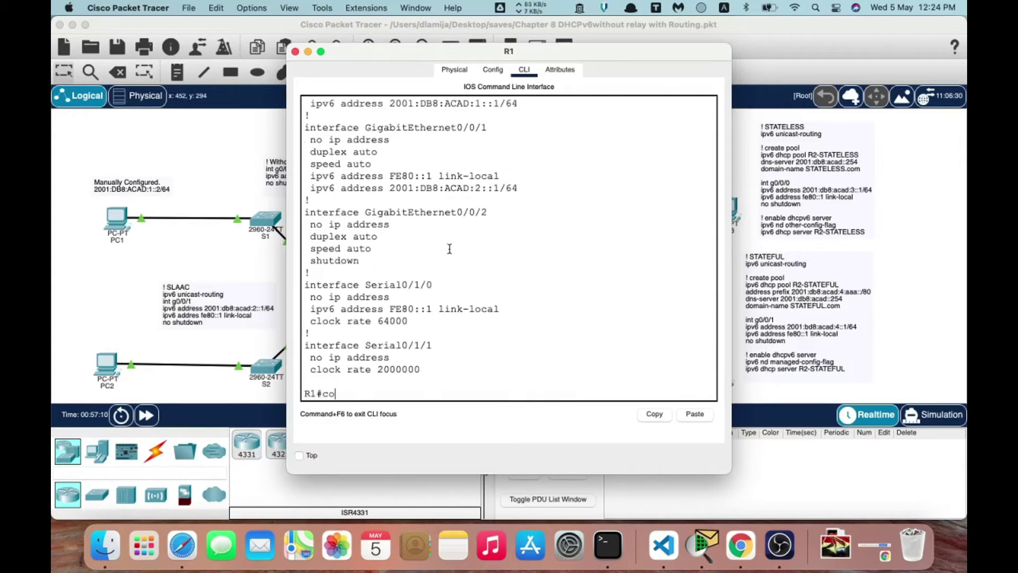
pyautogui.write('nf')
pyautogui.press('Return')
pyautogui.press('Return')
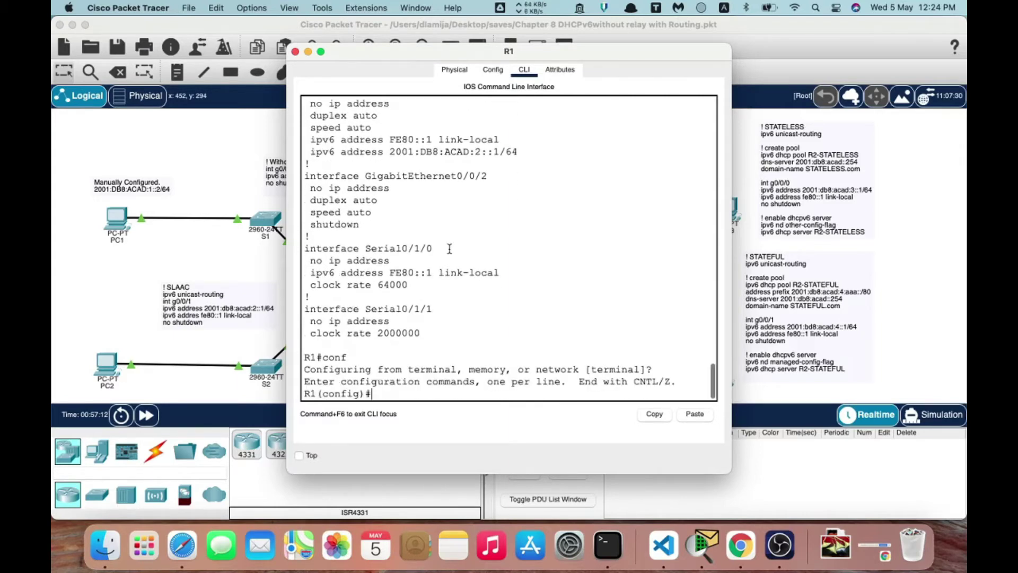
pyautogui.write('int g0/0/0')
pyautogui.press('Return')
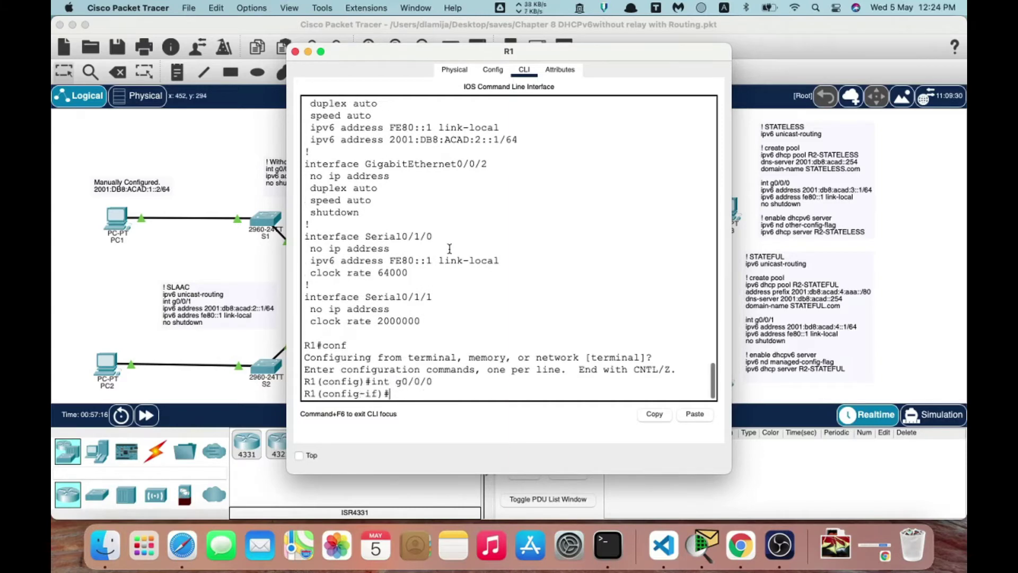
pyautogui.write('ipv6 add')
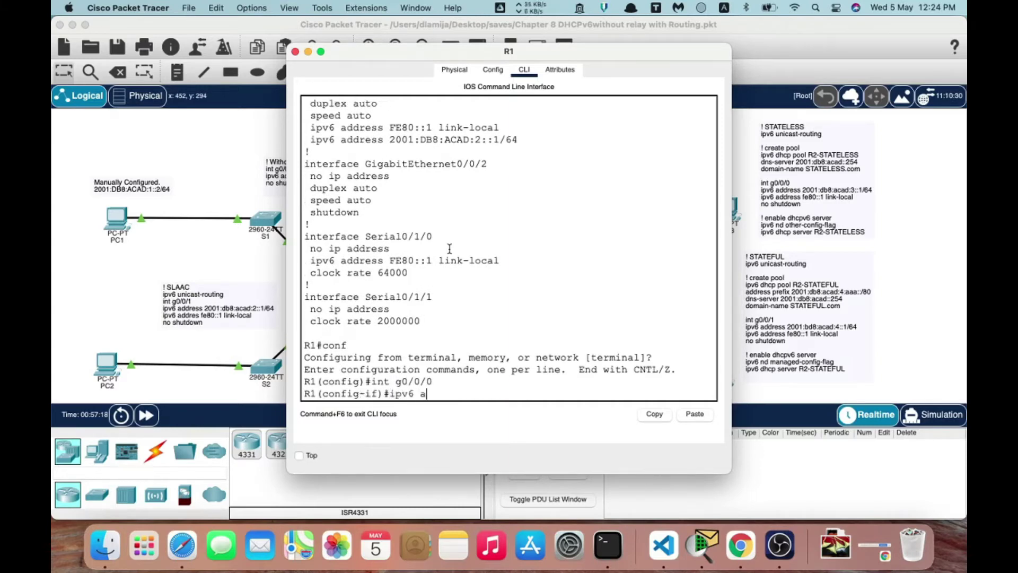
pyautogui.press('Tab')
pyautogui.write('fe')
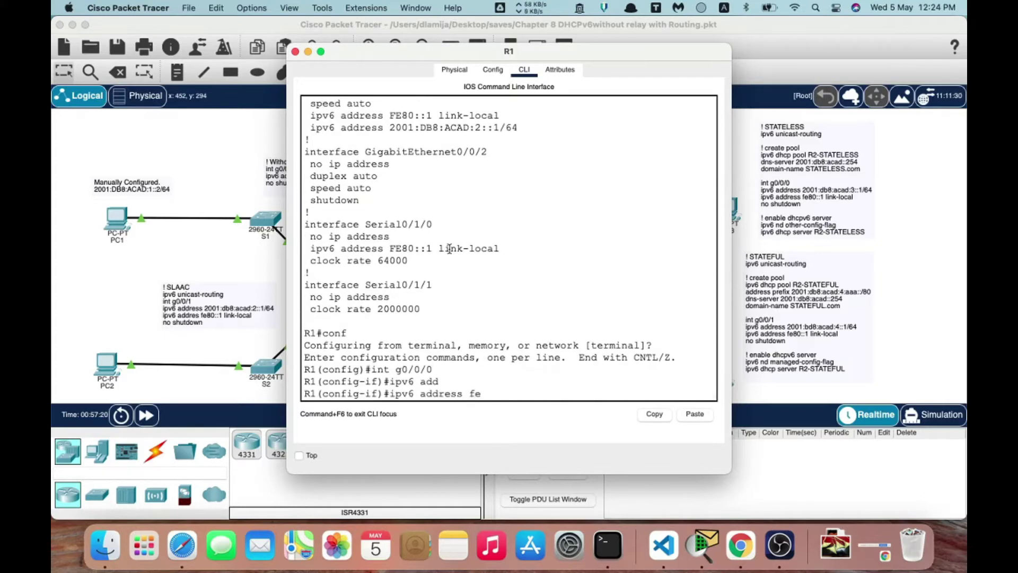
pyautogui.write('80::1 lin')
pyautogui.press('Tab')
pyautogui.press('Return')
pyautogui.write('end')
pyautogui.press('Return')
# Show R1's running configuration and verify the link-local and global IPv6 addresses of GigabitEthernet0/0/0 and GigabitEthernet0/0/1.
pyautogui.write('sh')
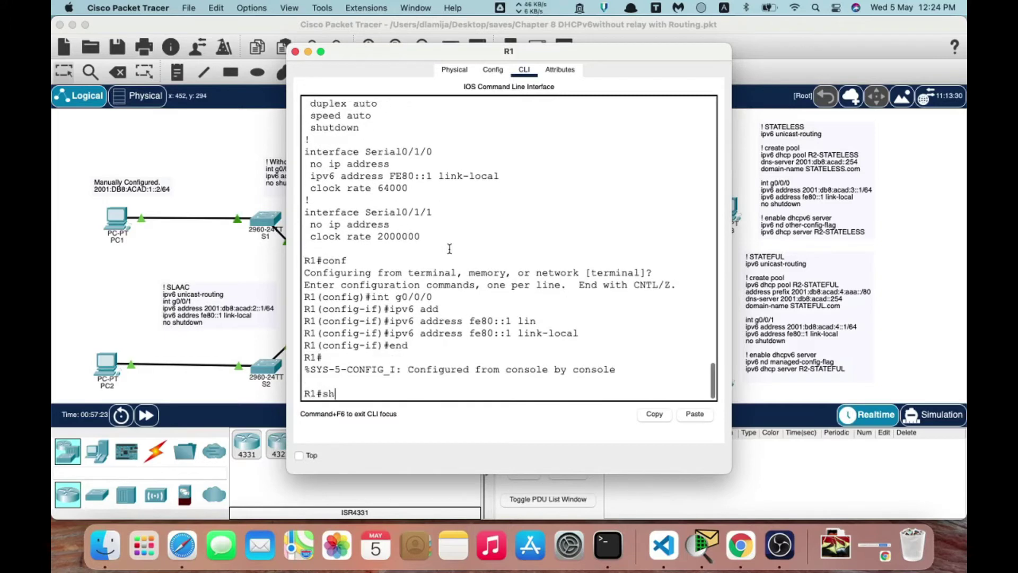
pyautogui.write(' run')
pyautogui.press('Return')
pyautogui.press('space')
pyautogui.press('space')
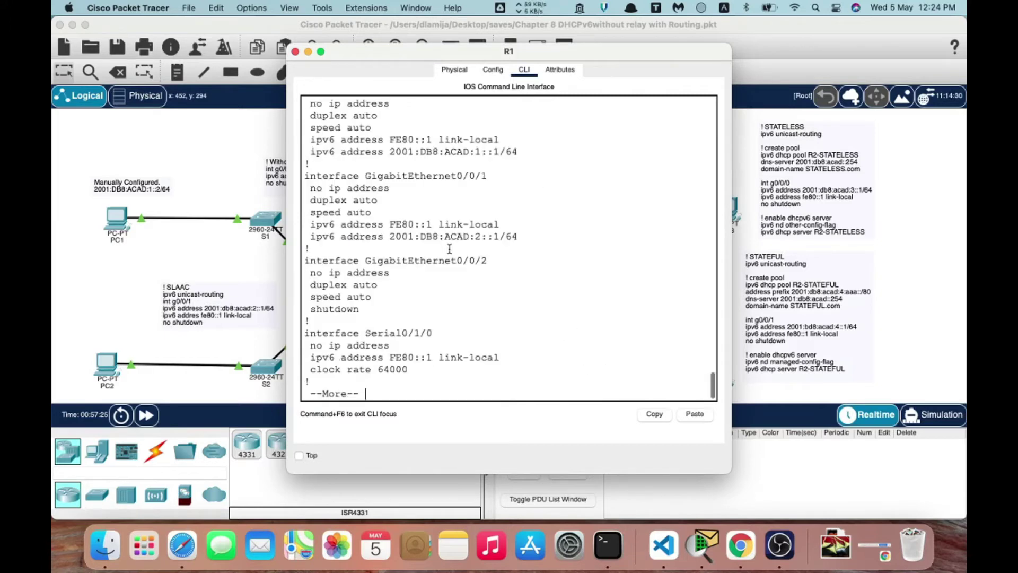
pyautogui.scroll(3, 410, 206)
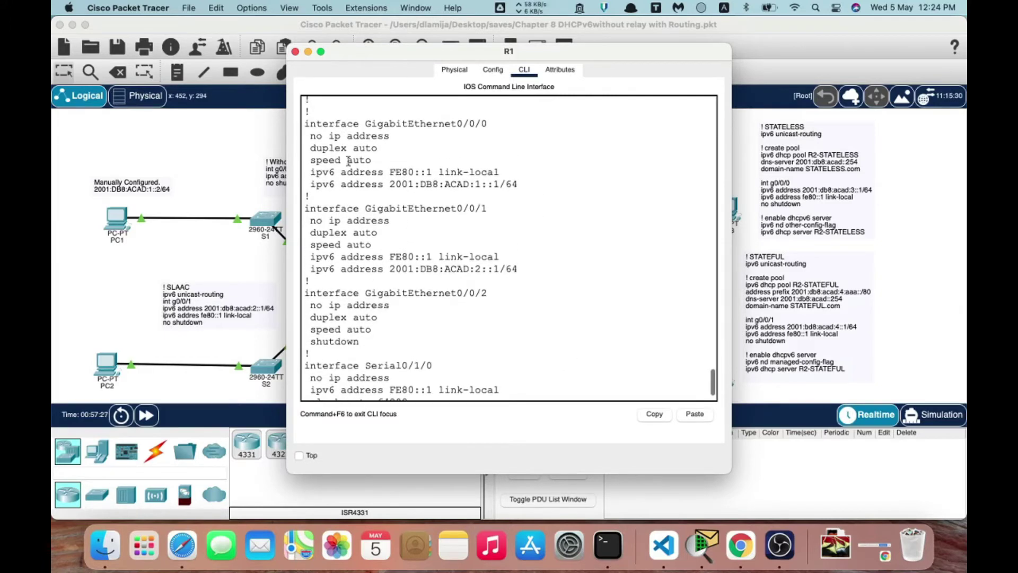
pyautogui.moveTo(304, 124); pyautogui.dragTo(519, 276)
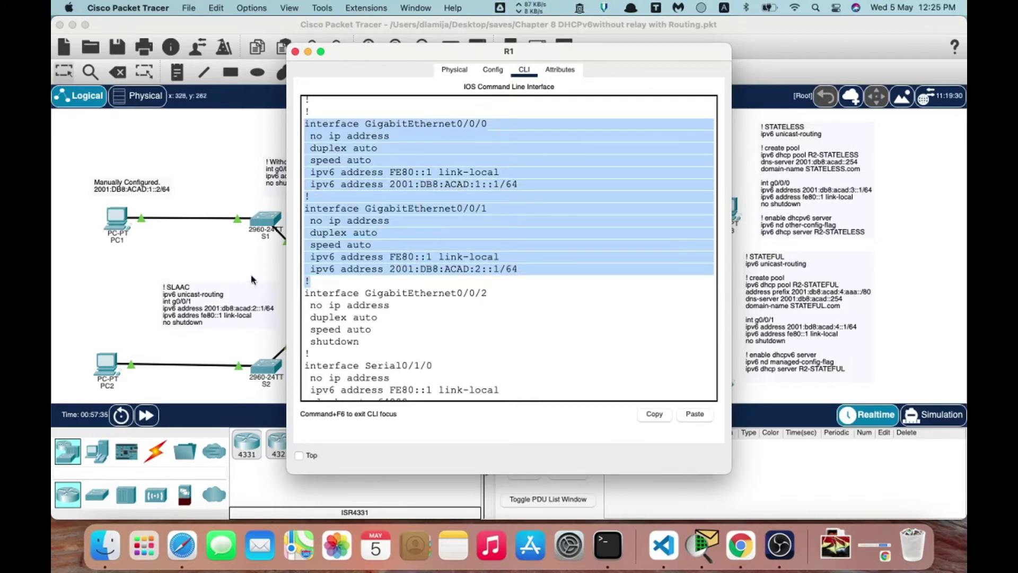
pyautogui.click(357, 307)
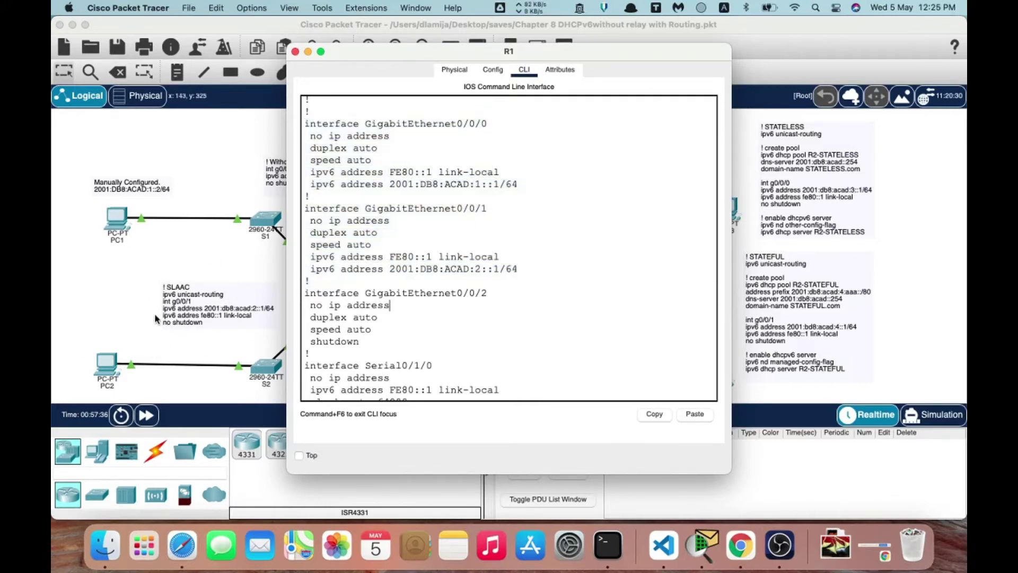
# Review the rest of R1's running configuration, including the serial interfaces, and locate the ipv6 unicast-routing line.
pyautogui.scroll(-3, 424, 337)
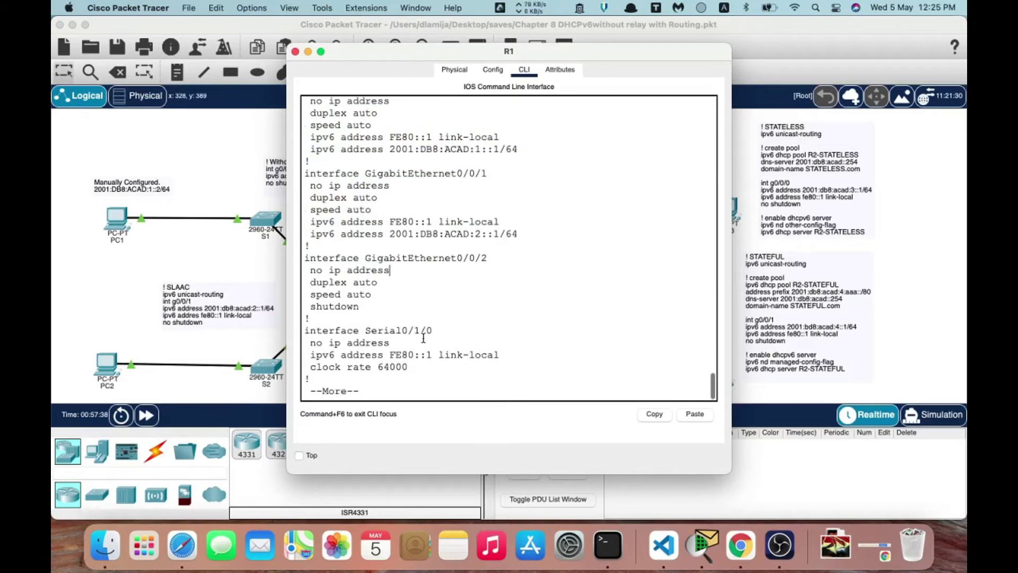
pyautogui.press('space')
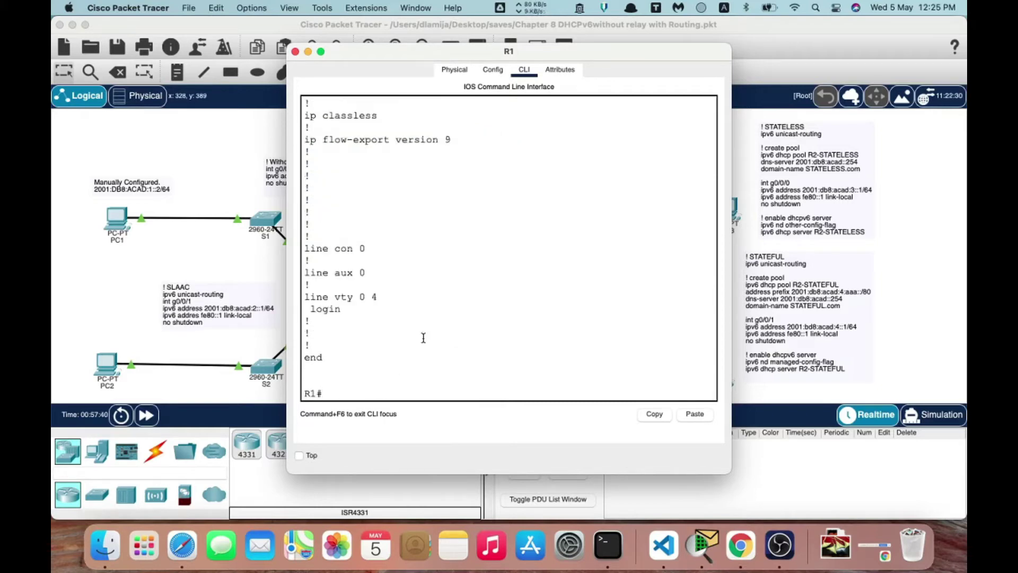
pyautogui.scroll(10, 400, 266)
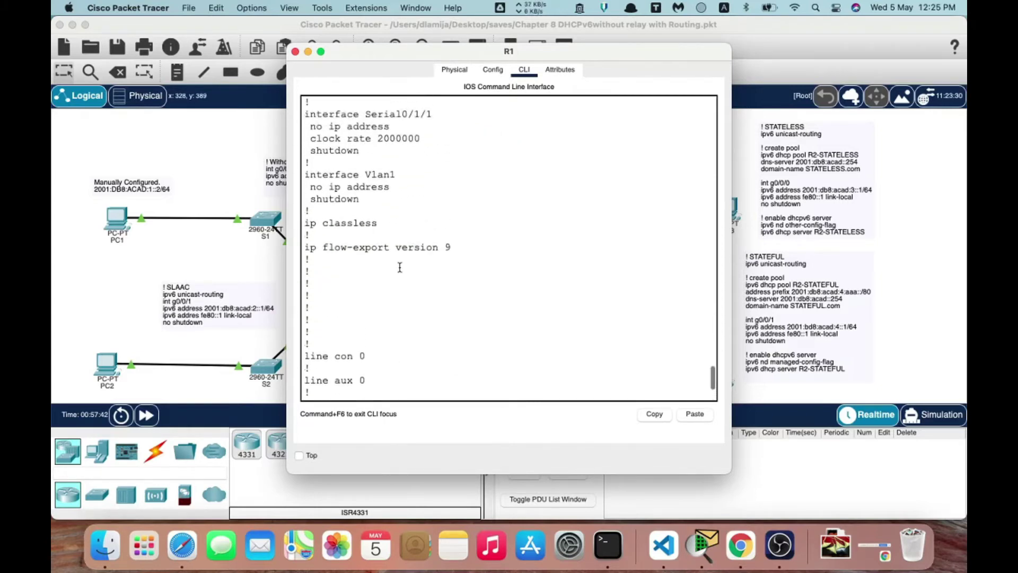
pyautogui.scroll(3, 400, 266)
pyautogui.scroll(-8, 400, 266)
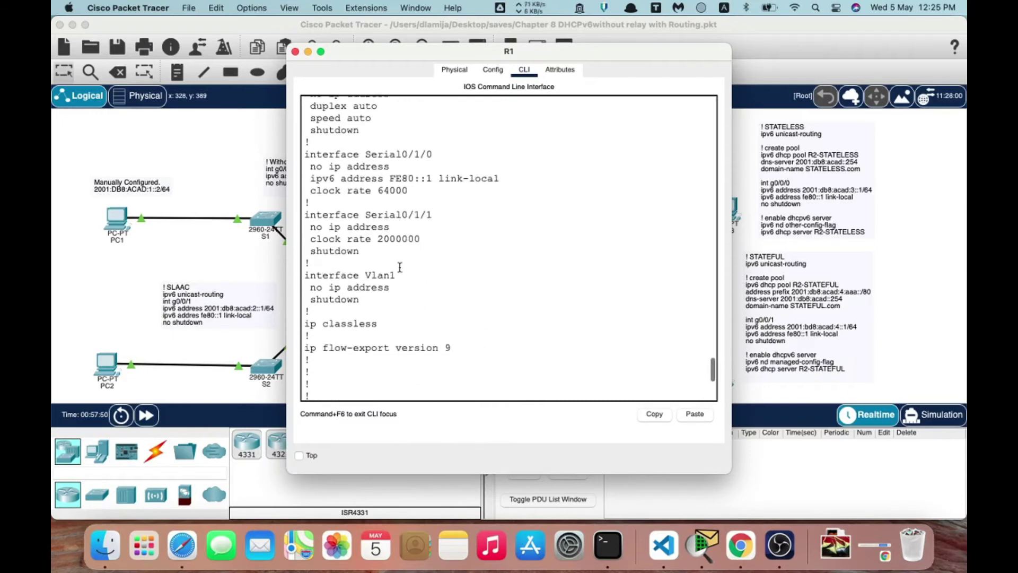
pyautogui.scroll(3, 399, 266)
pyautogui.scroll(8, 400, 267)
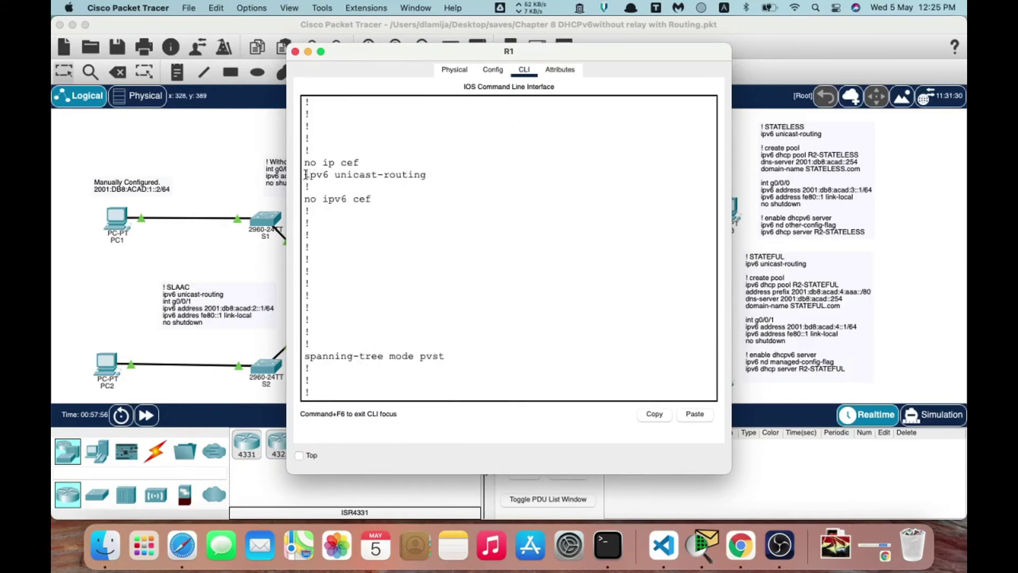
# Mark the ipv6 unicast-routing line in R1's configuration and try the Automatic IPv6 configuration on PC1.
pyautogui.moveTo(305, 173); pyautogui.dragTo(442, 176)
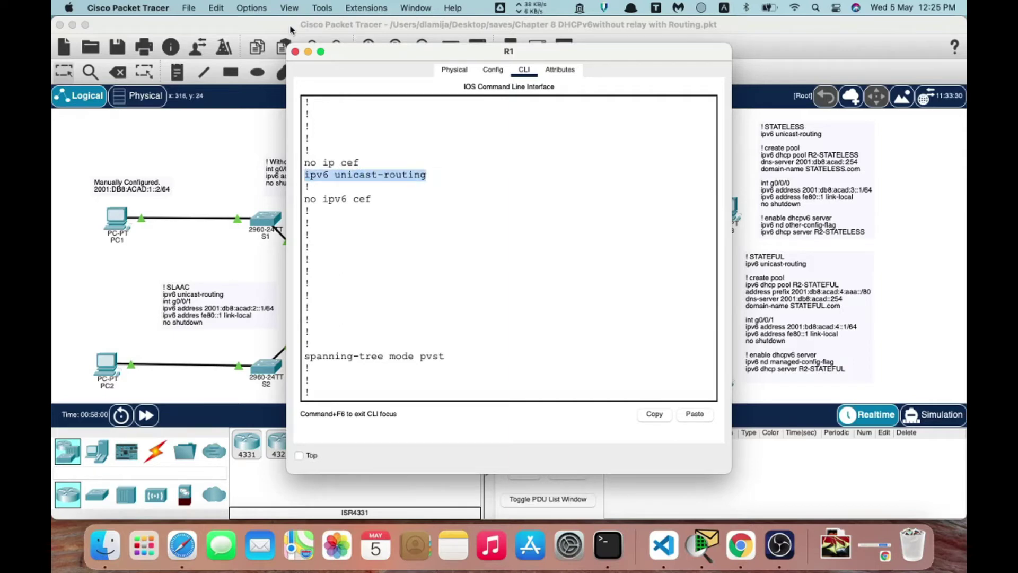
pyautogui.moveTo(334, 51); pyautogui.dragTo(472, 25)
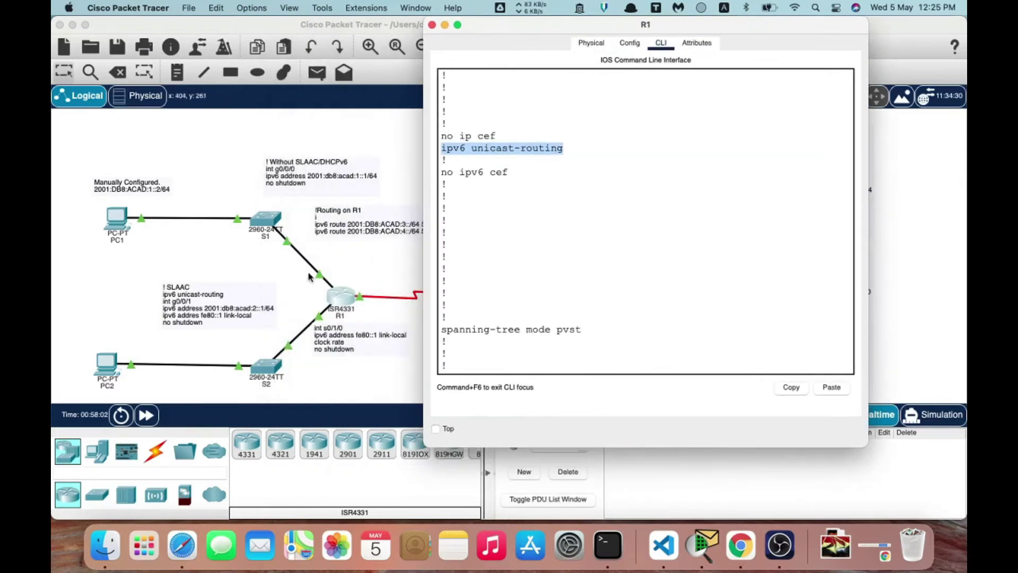
pyautogui.click(109, 221)
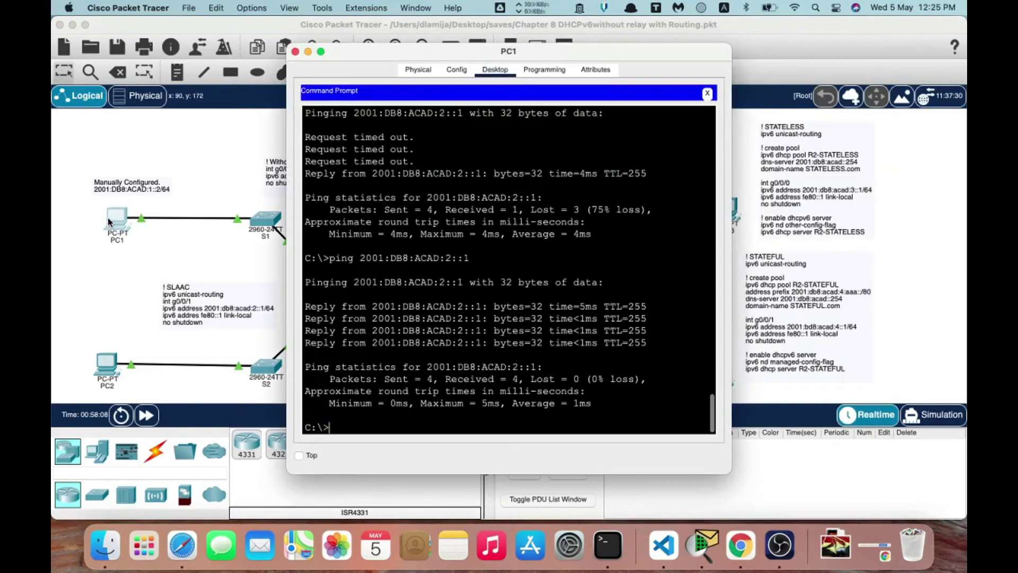
pyautogui.click(707, 94)
pyautogui.click(326, 111)
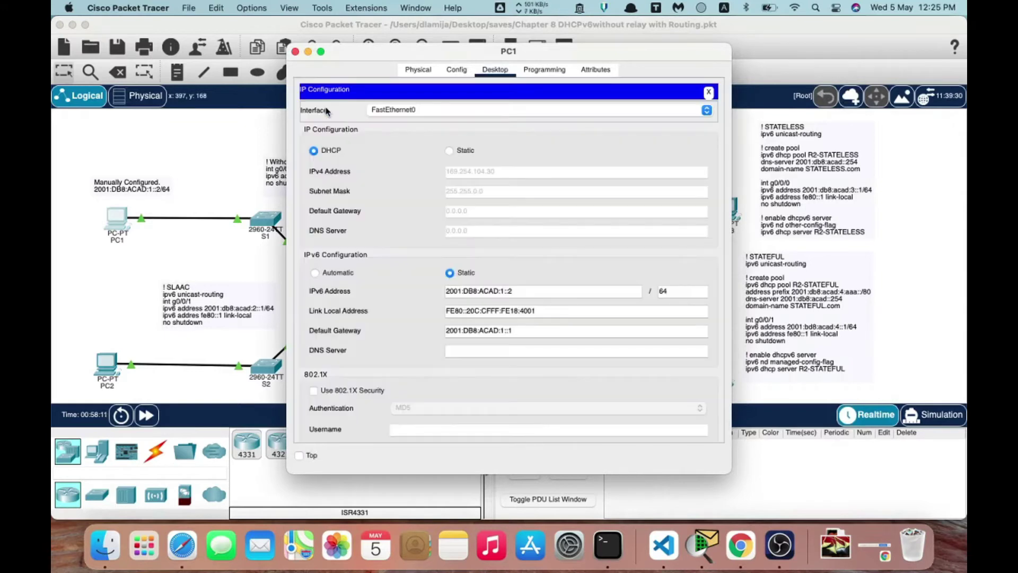
pyautogui.click(315, 273)
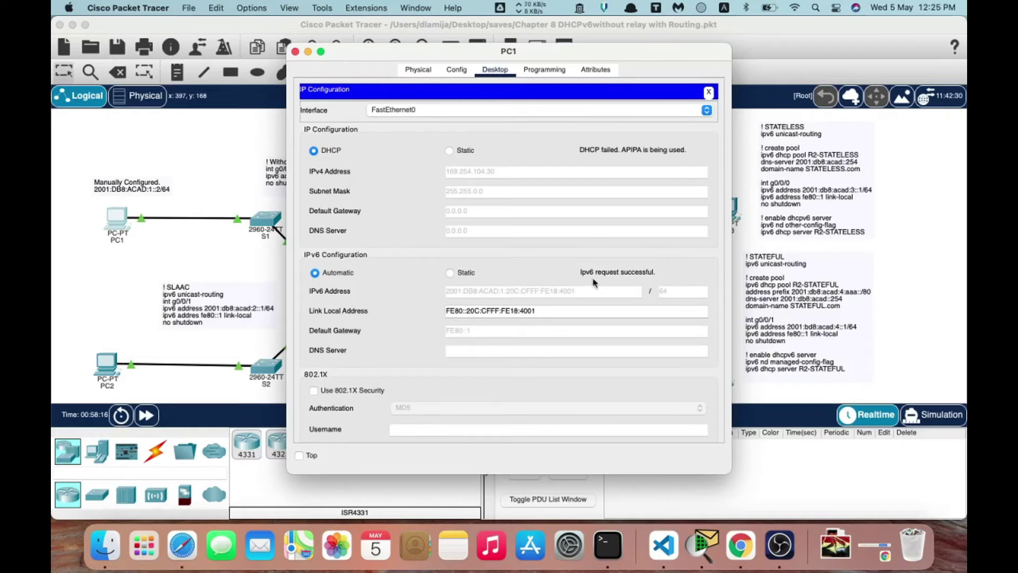
# Configure PC1's IPv6 statically with address 2001:db8:acad:1::2, prefix length 64 and default gateway fe80::1, and close its configuration.
pyautogui.click(450, 273)
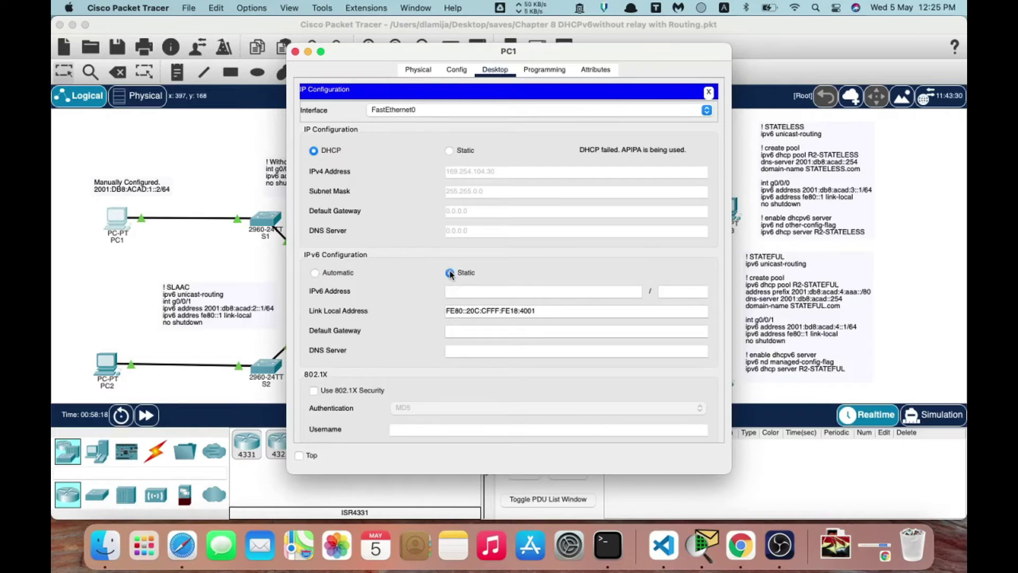
pyautogui.click(469, 293)
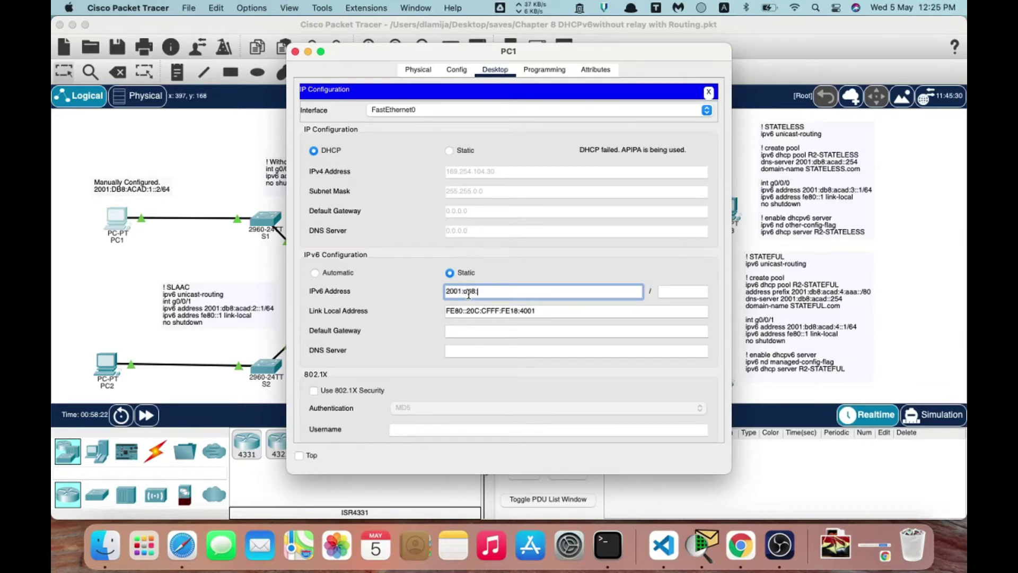
pyautogui.write('2001:db8:acad:1::2')
pyautogui.click(679, 292)
pyautogui.write('64')
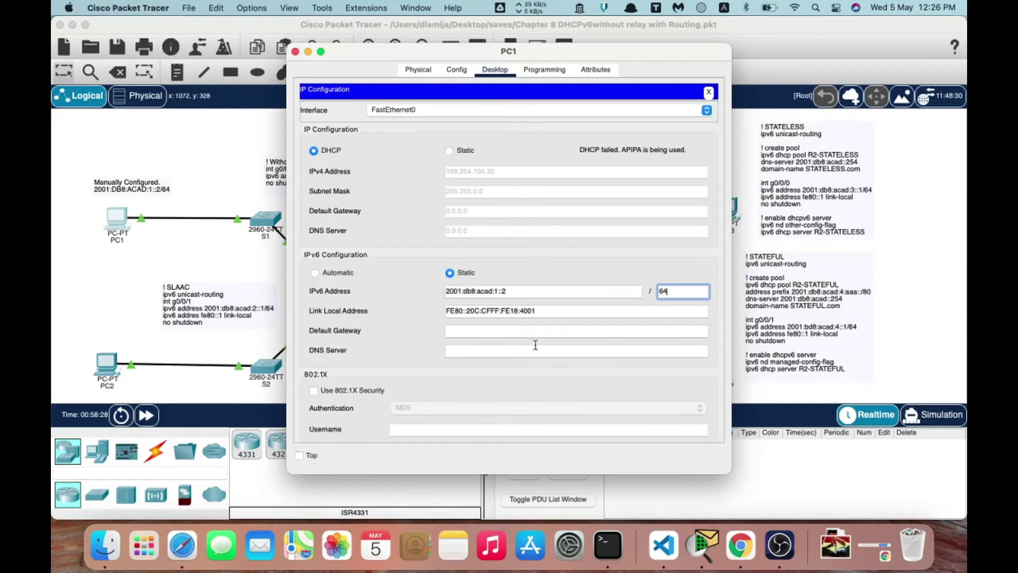
pyautogui.click(498, 332)
pyautogui.write('f')
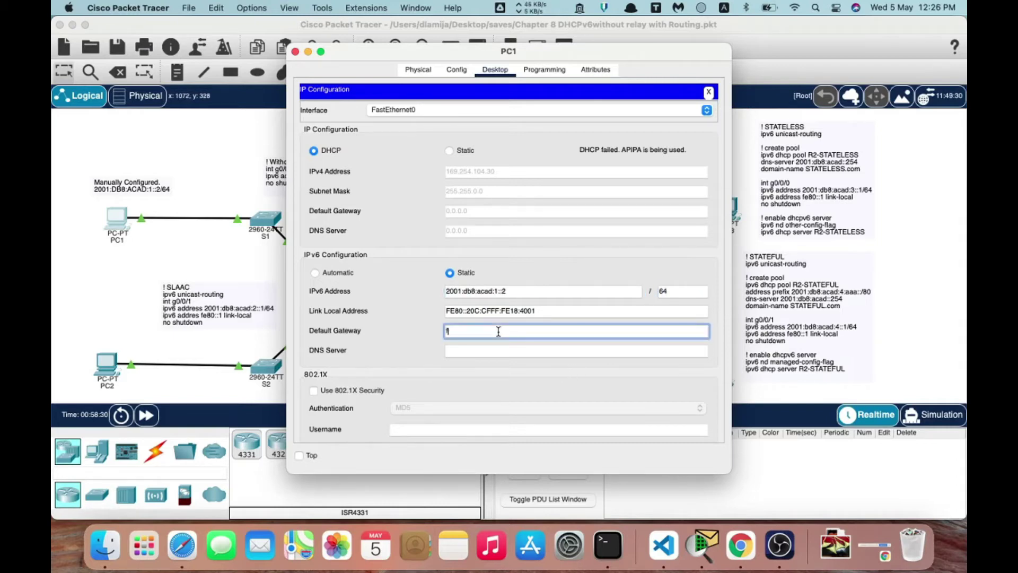
pyautogui.write('e80::1')
pyautogui.click(454, 350)
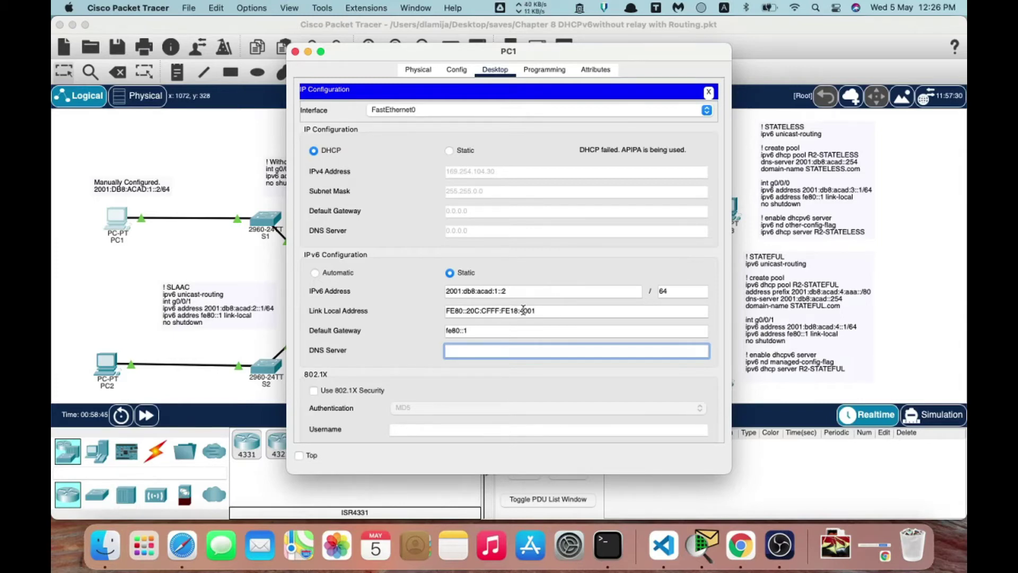
pyautogui.click(708, 93)
pyautogui.click(295, 52)
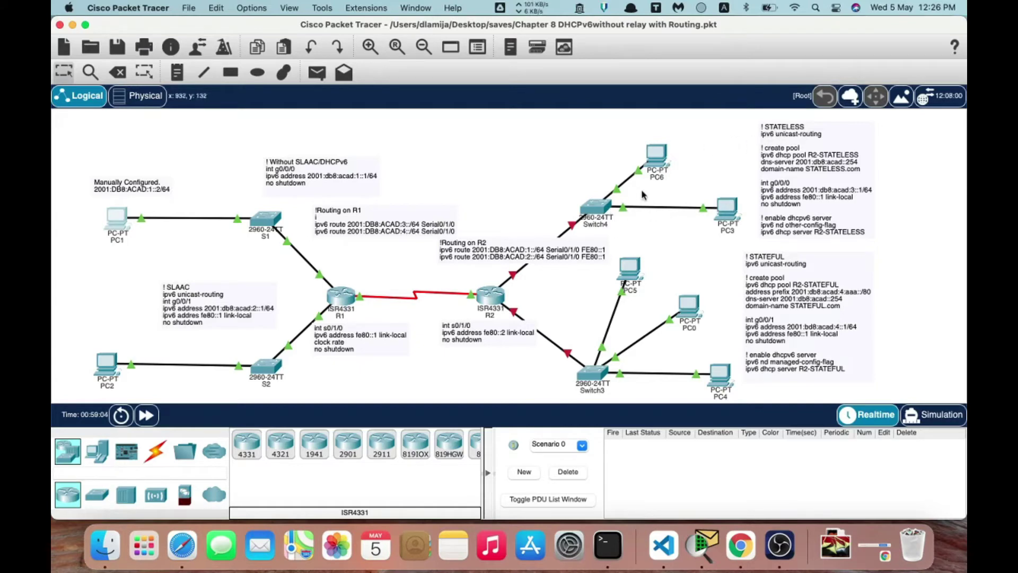
# Open router R2's command line and enter privileged and global configuration mode.
pyautogui.moveTo(625, 180)
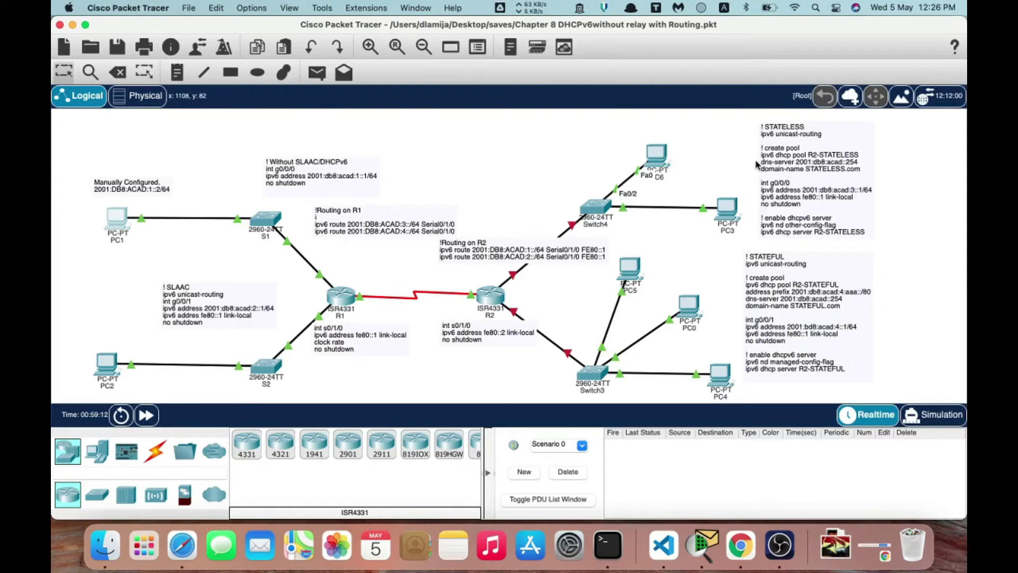
pyautogui.click(492, 295)
pyautogui.press('Return')
pyautogui.press('Return')
pyautogui.press('Return')
pyautogui.write('en')
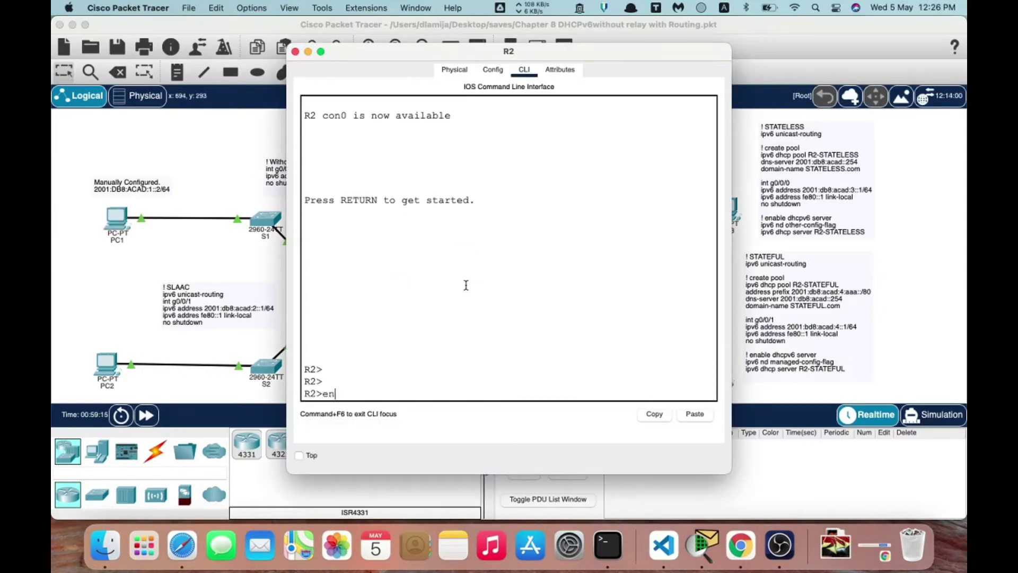
pyautogui.press('Return')
pyautogui.write('conf')
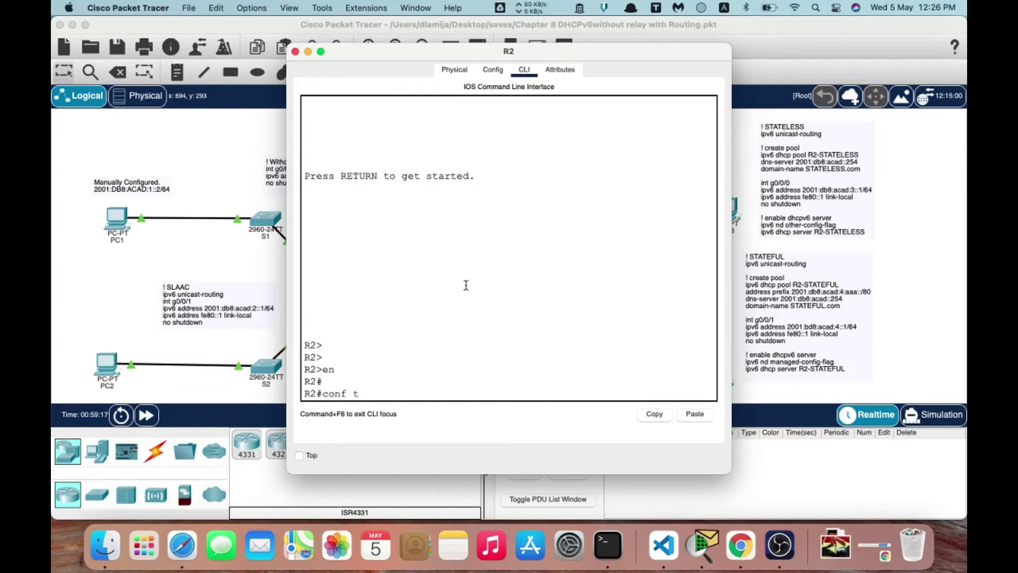
pyautogui.write(' t')
pyautogui.press('Return')
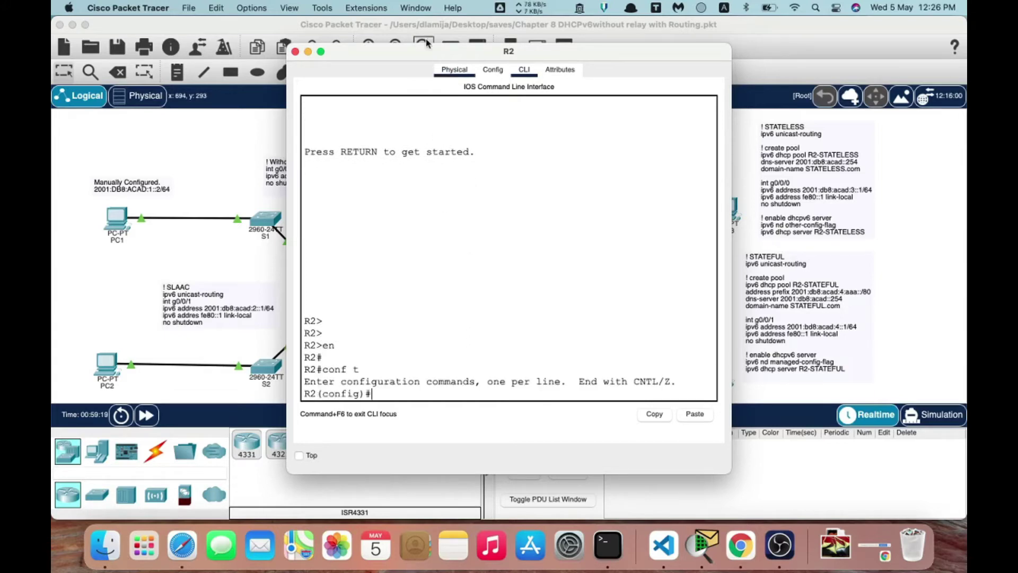
# Assign the IPv6 address 2001:db8:acad:3::1/64 to R2's interface g0/0/0.
pyautogui.moveTo(427, 50); pyautogui.dragTo(197, 53)
pyautogui.write('int ')
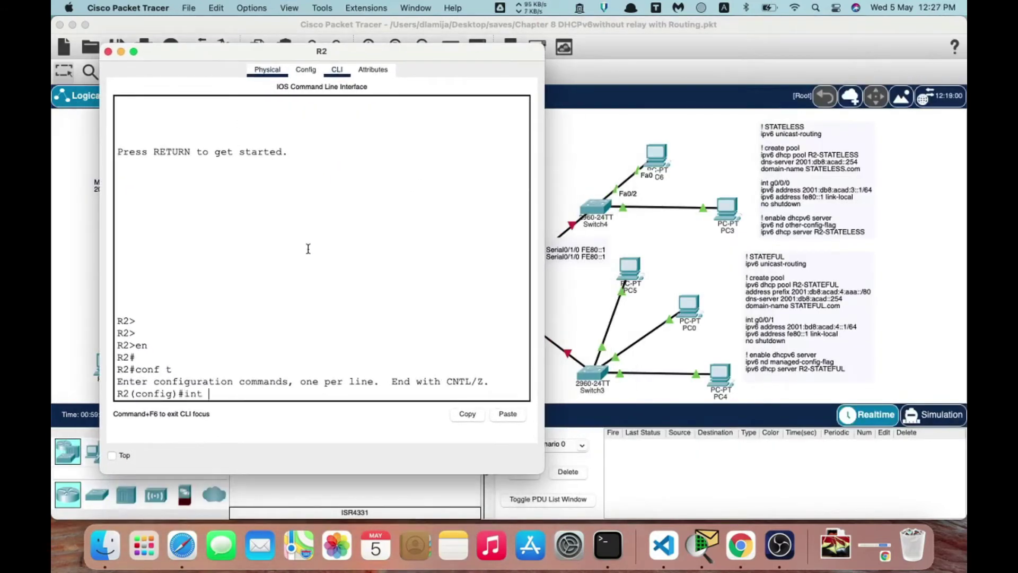
pyautogui.write('g0/00')
pyautogui.press('BackSpace')
pyautogui.write('/0')
pyautogui.press('Return')
pyautogui.write('ipv6 ad')
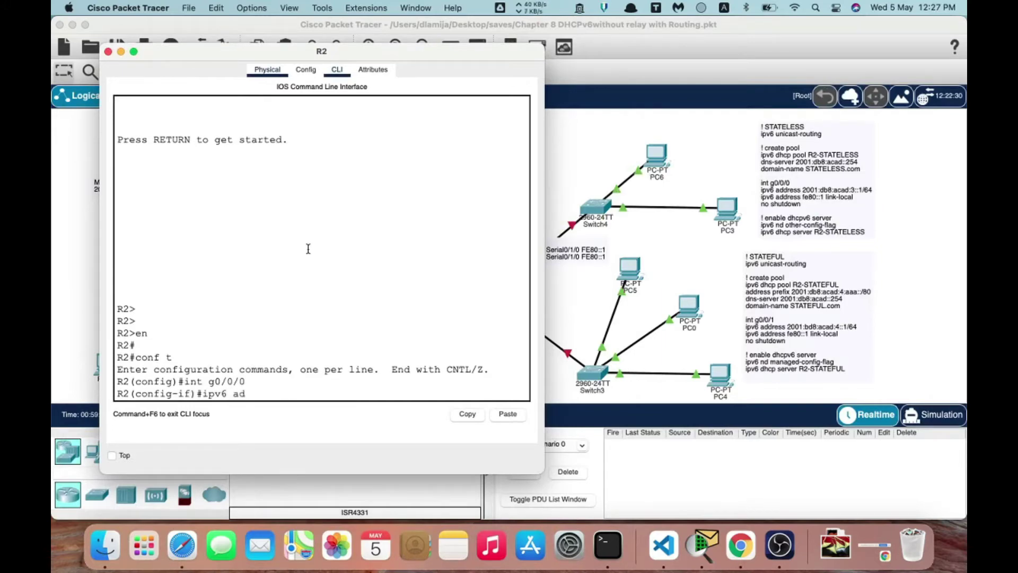
pyautogui.write('d')
pyautogui.press('Tab')
pyautogui.write('2001:a')
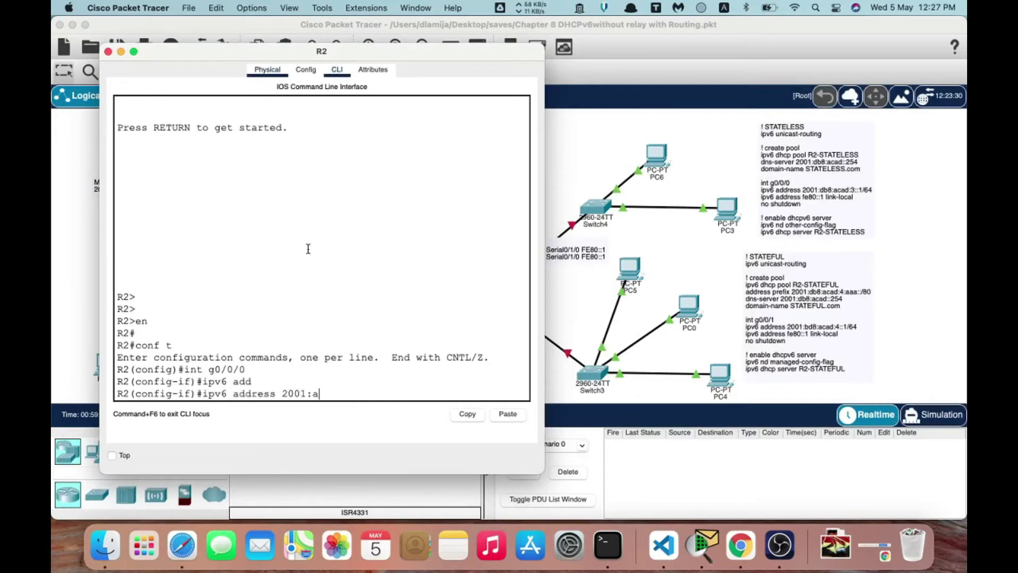
pyautogui.press('BackSpace')
pyautogui.write('db8:acad:3::1/')
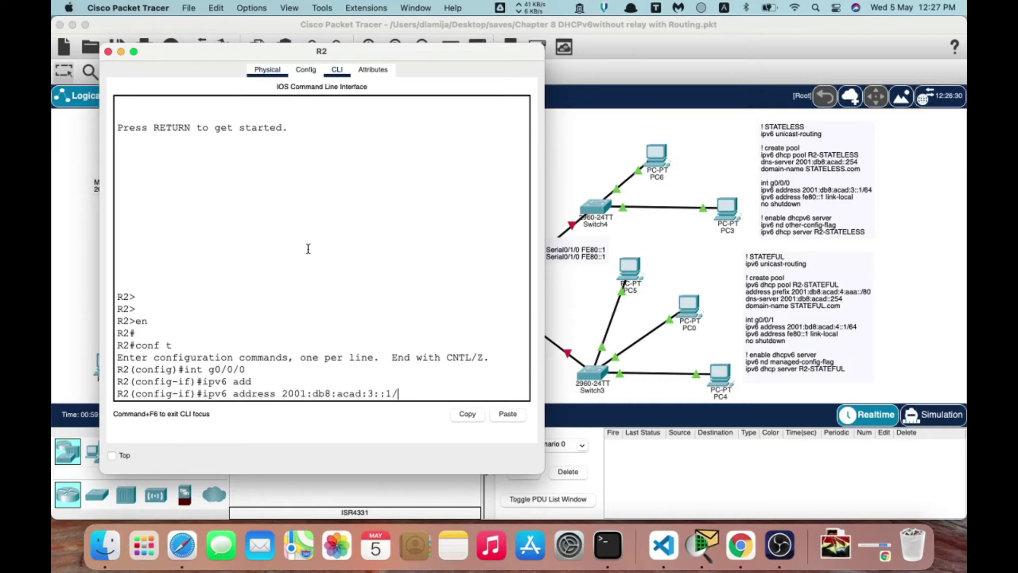
pyautogui.write('64')
pyautogui.press('Return')
# Set the link-local IPv6 address of R2's interface g0/0/0 to fe80::1.
pyautogui.write('ipv')
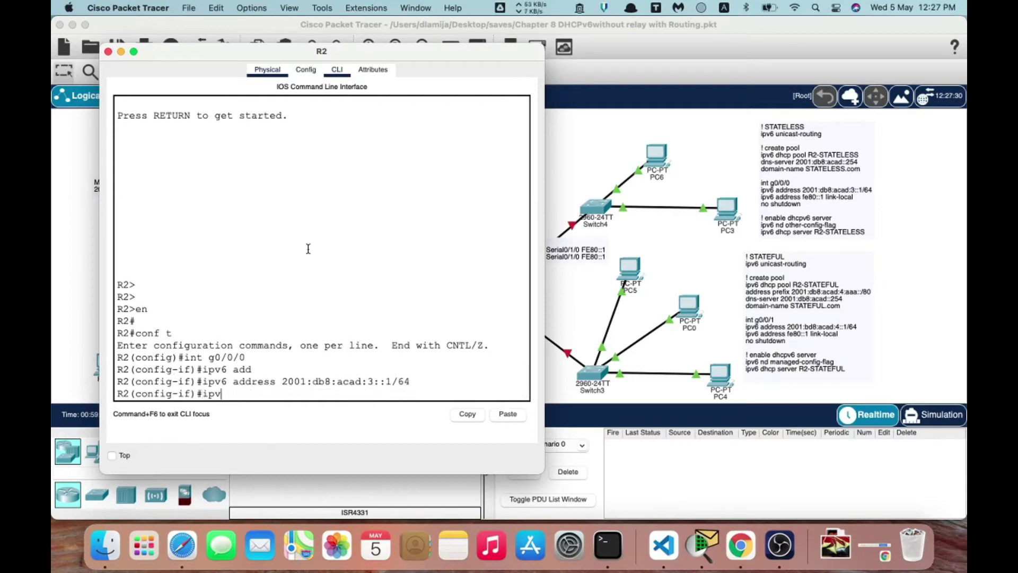
pyautogui.write('6 add')
pyautogui.press('Tab')
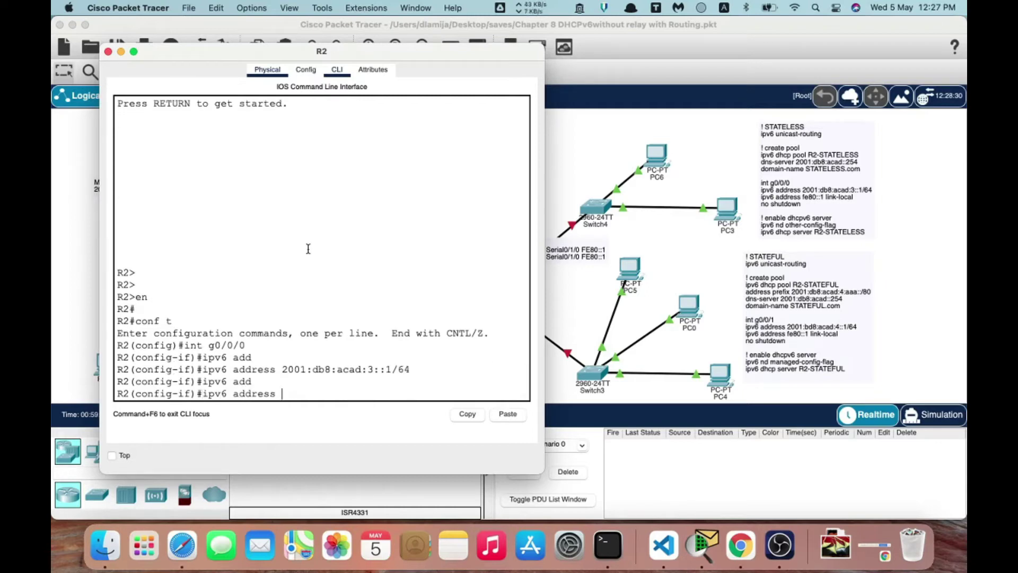
pyautogui.write('fe80::1 lin')
pyautogui.press('Tab')
pyautogui.press('Return')
# Enable R2's interface g0/0/0 with no shutdown and leave configuration mode.
pyautogui.write('no')
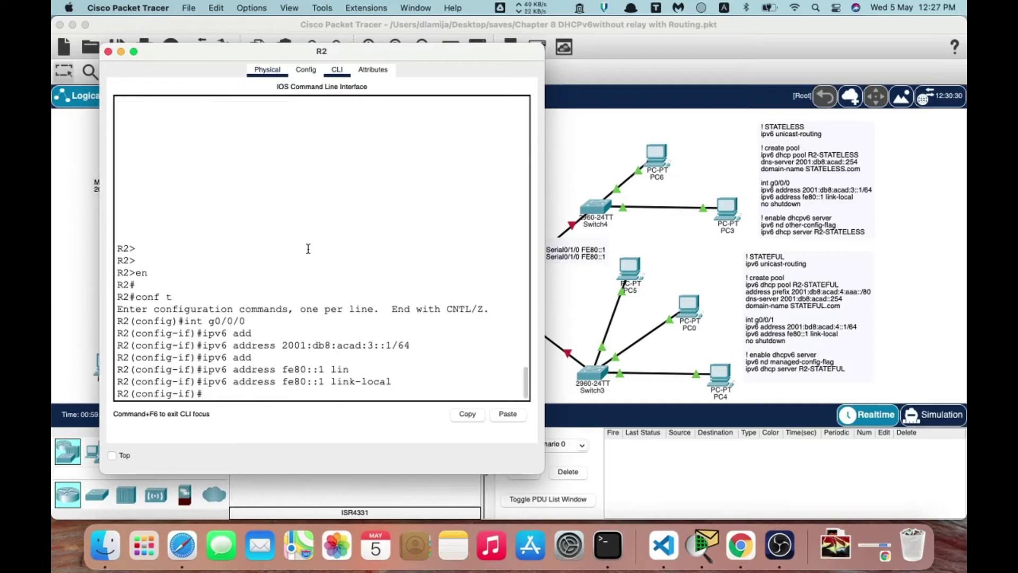
pyautogui.write(' sh')
pyautogui.press('Tab')
pyautogui.press('Return')
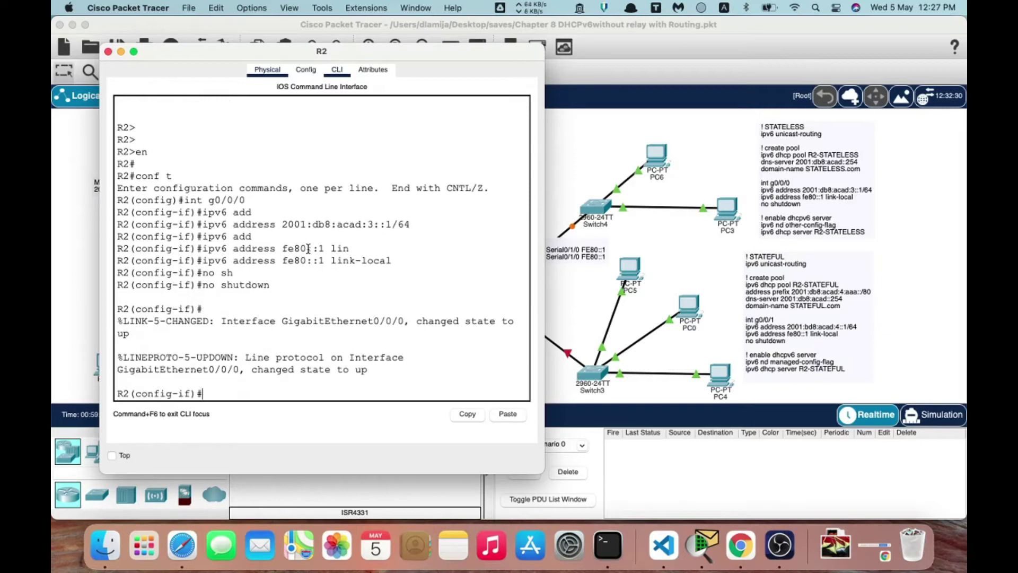
pyautogui.write('end')
pyautogui.press('Return')
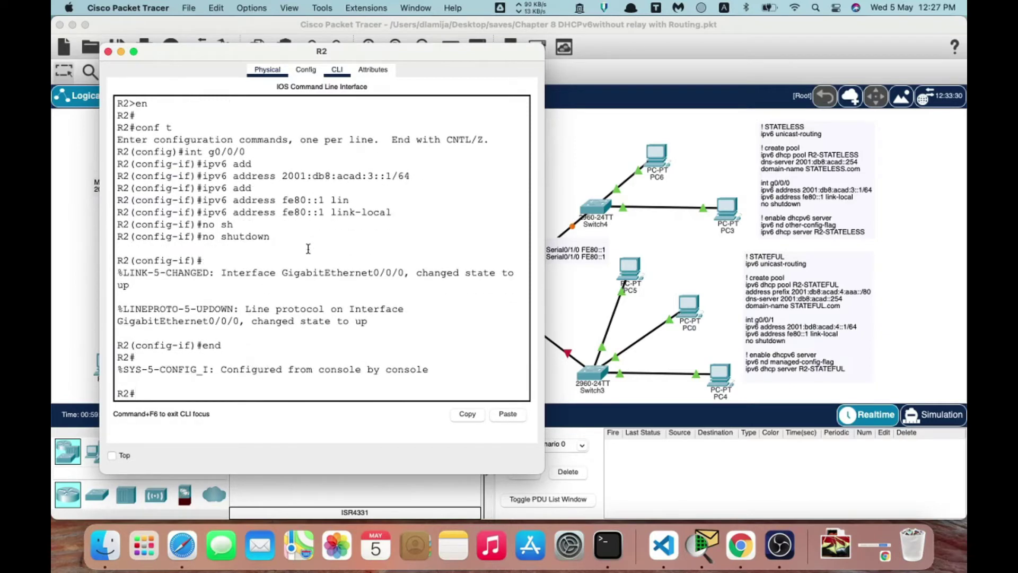
# Enable IPv6 unicast routing on R2 from global configuration mode.
pyautogui.write('conf t')
pyautogui.press('Return')
pyautogui.write('ip')
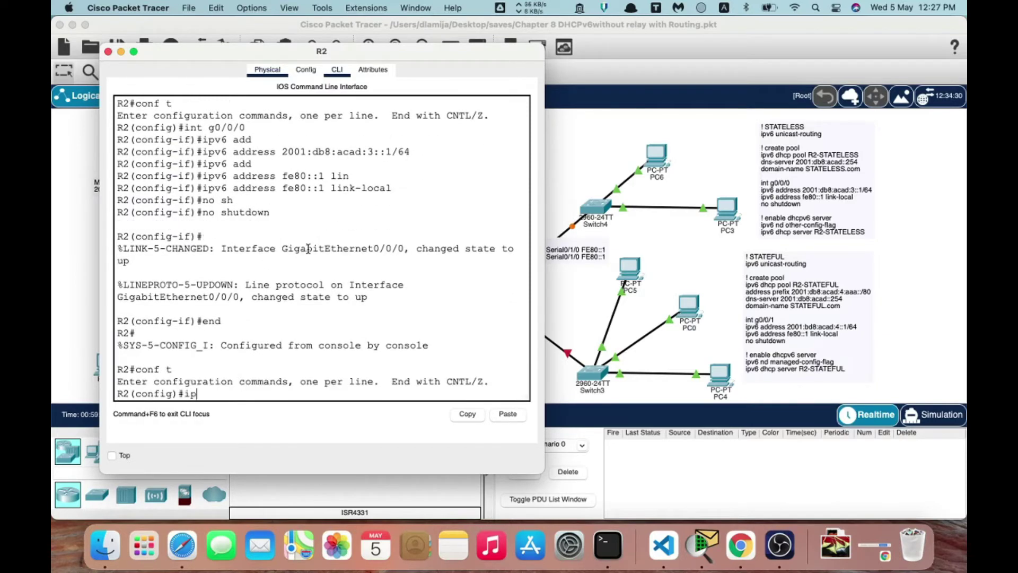
pyautogui.write('v6 n')
pyautogui.write('uni')
pyautogui.press('Tab')
pyautogui.press('Return')
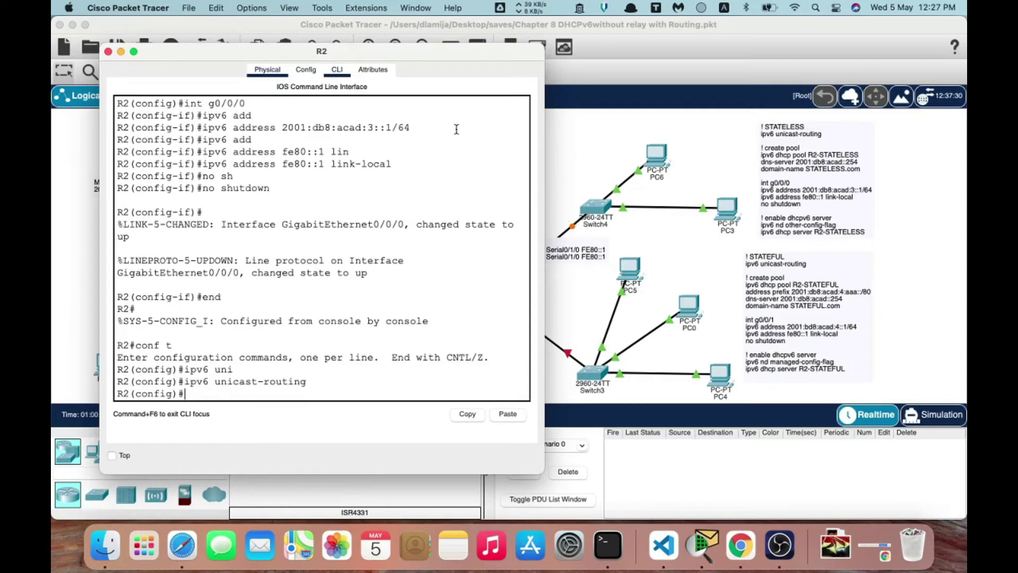
# Set PC6's IPv6 configuration to Automatic and fast-forward the simulation time.
pyautogui.click(594, 161)
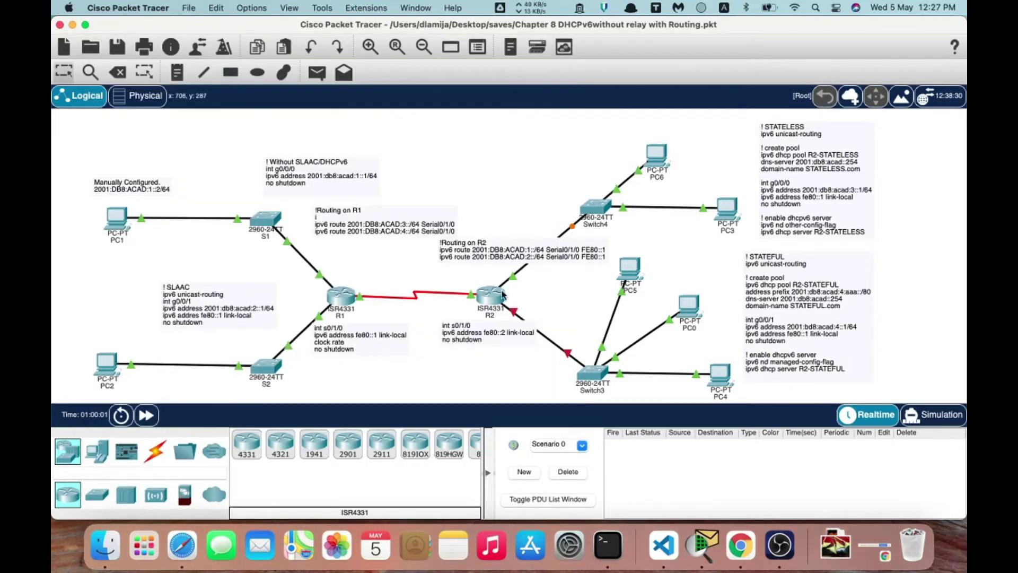
pyautogui.click(658, 159)
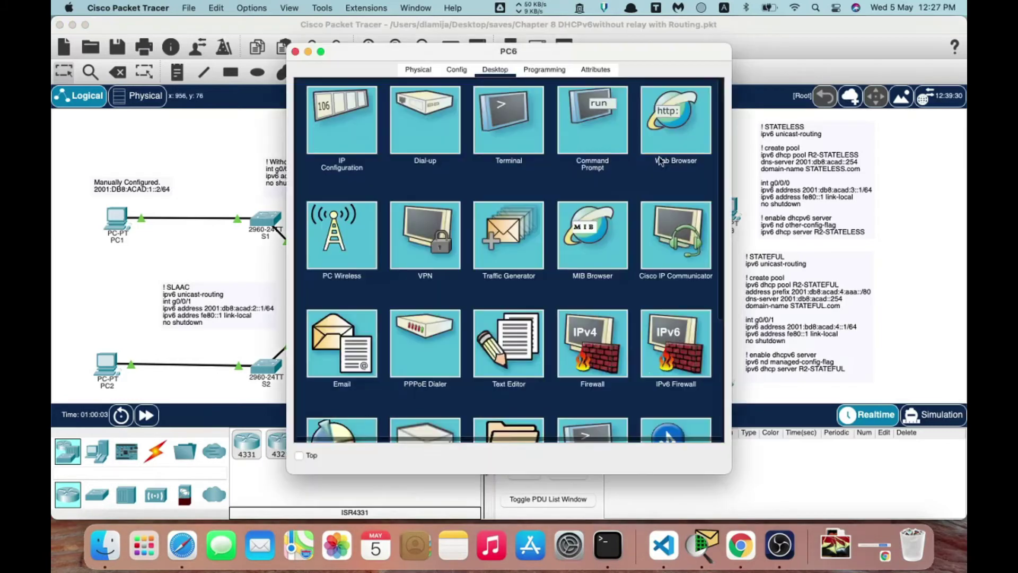
pyautogui.click(337, 110)
pyautogui.click(315, 274)
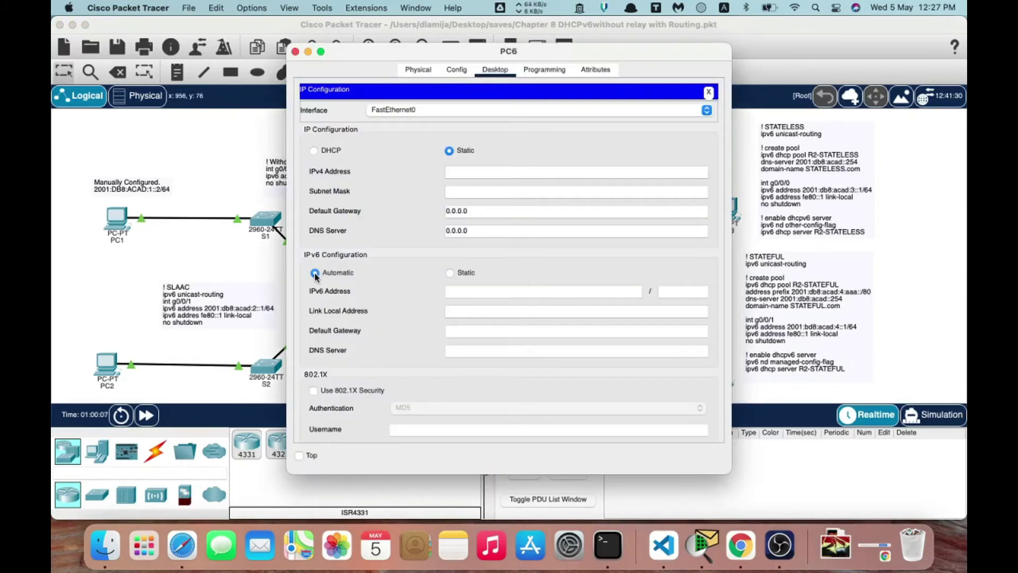
pyautogui.moveTo(394, 55); pyautogui.dragTo(713, 60)
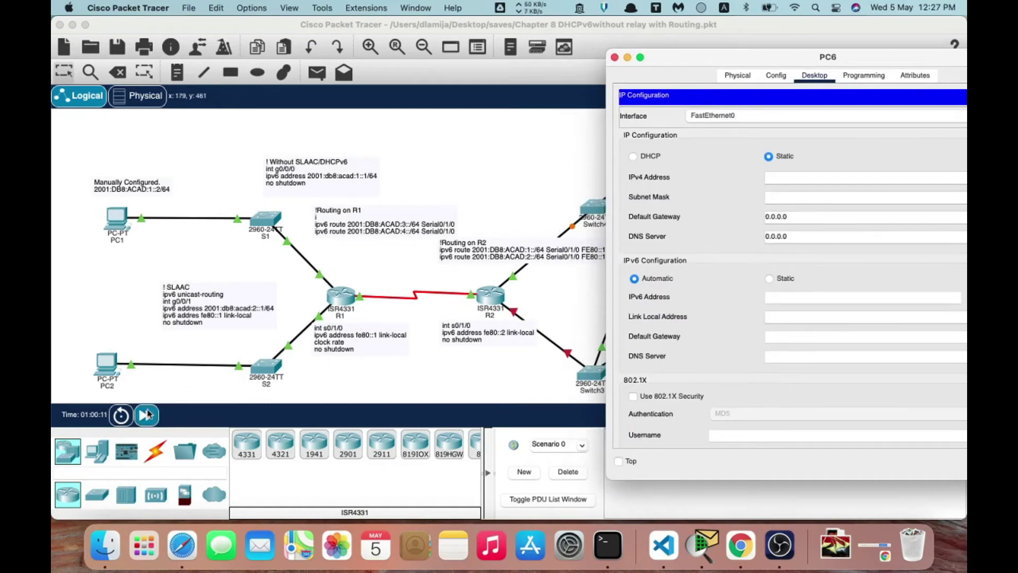
pyautogui.click(147, 414)
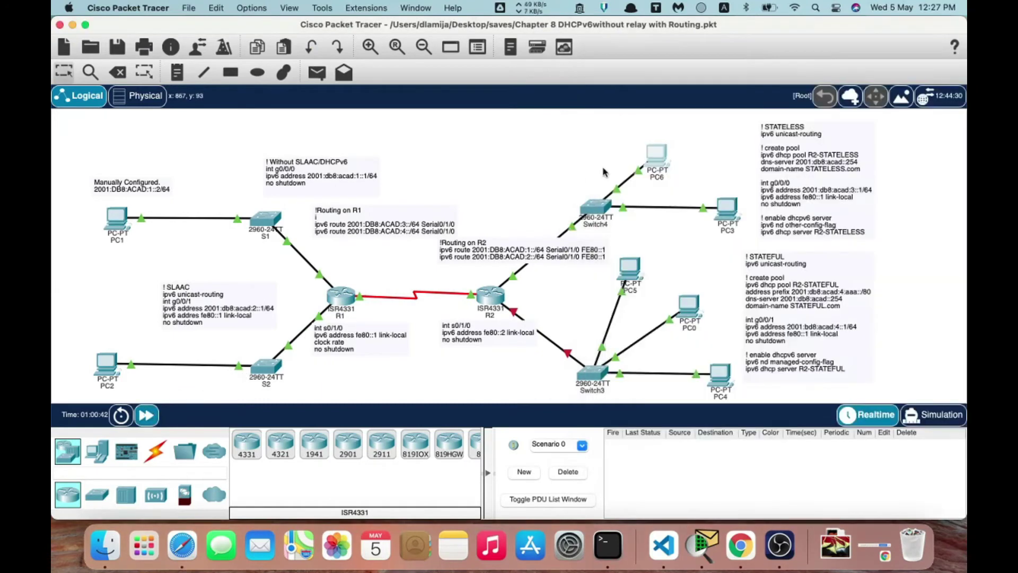
# Check the IPv6 address and default gateway that PC6 obtained automatically, and close its window.
pyautogui.click(657, 156)
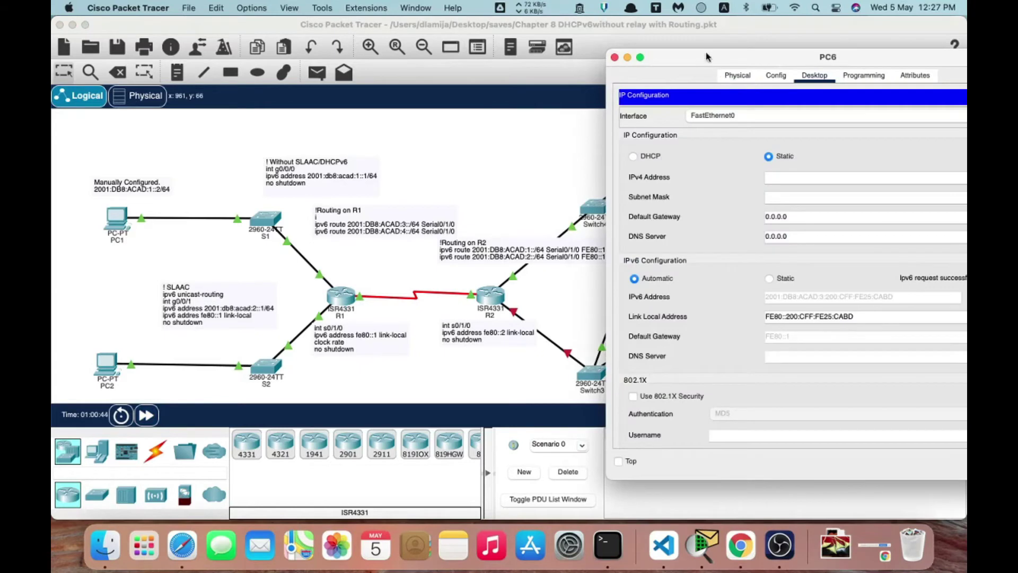
pyautogui.moveTo(706, 57); pyautogui.dragTo(271, 24)
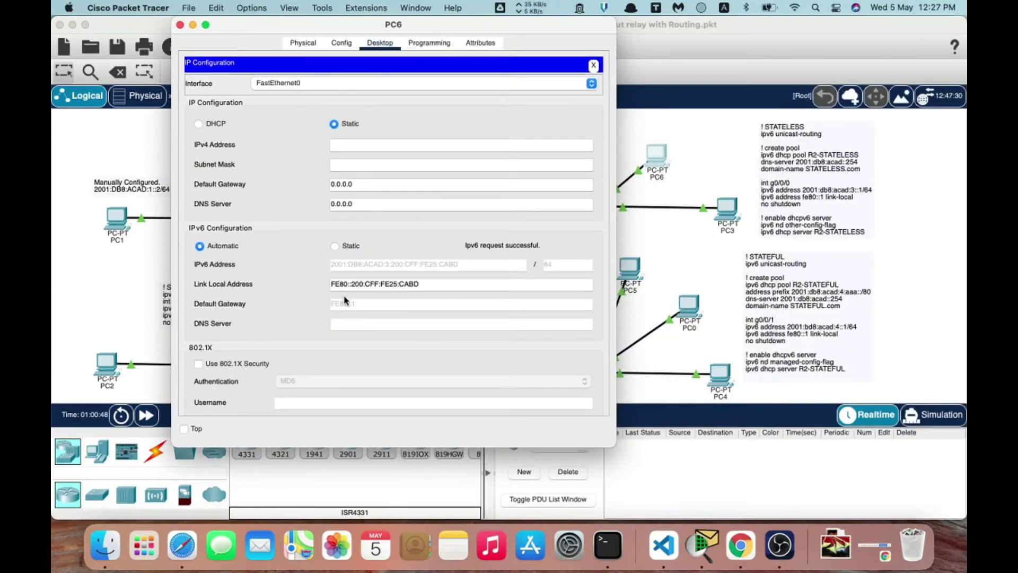
pyautogui.click(180, 24)
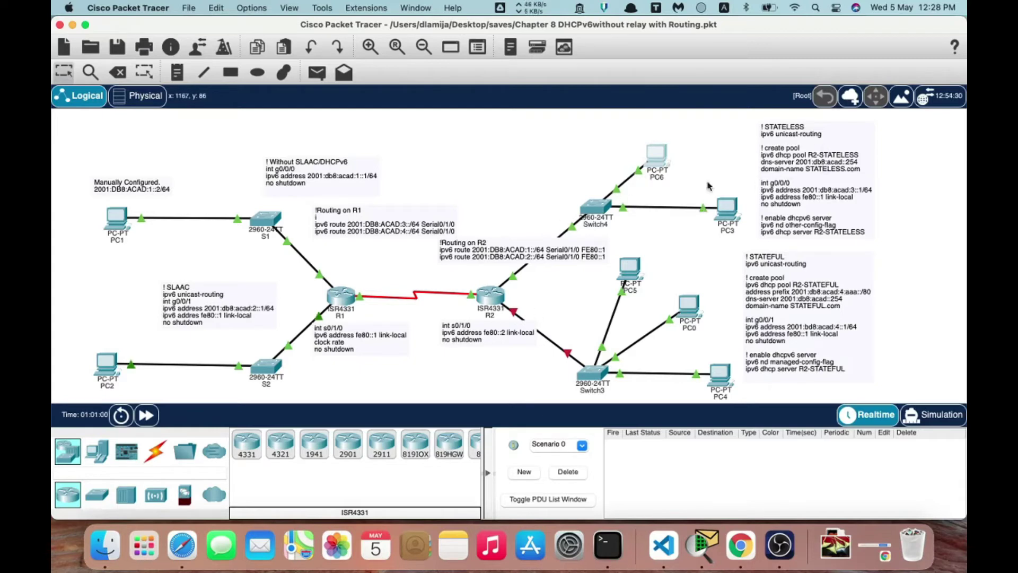
# Create an IPv6 DHCP pool named R2-STATELESS on R2.
pyautogui.click(492, 294)
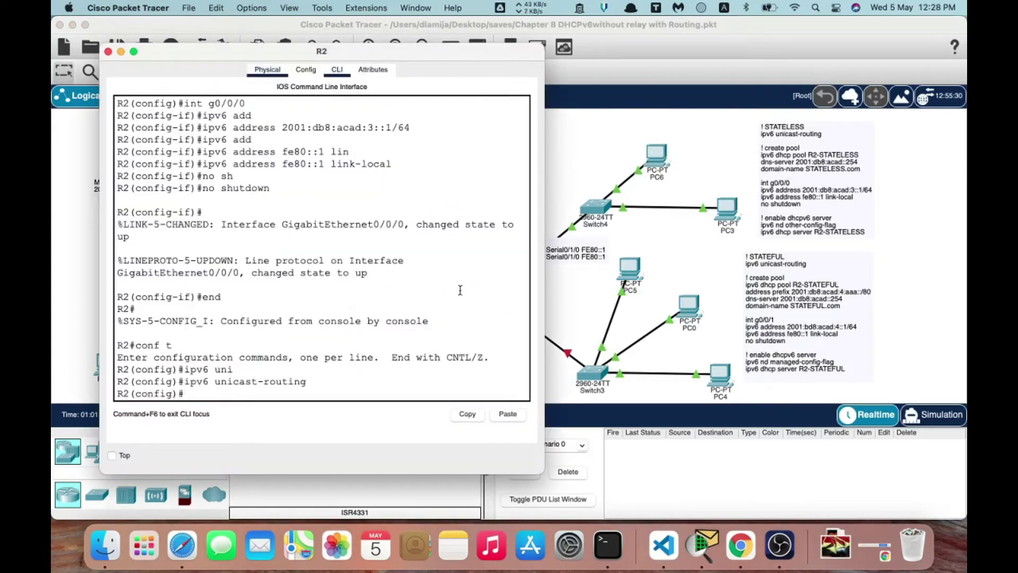
pyautogui.click(376, 294)
pyautogui.write('pv6 dhcp poo')
pyautogui.press('Tab')
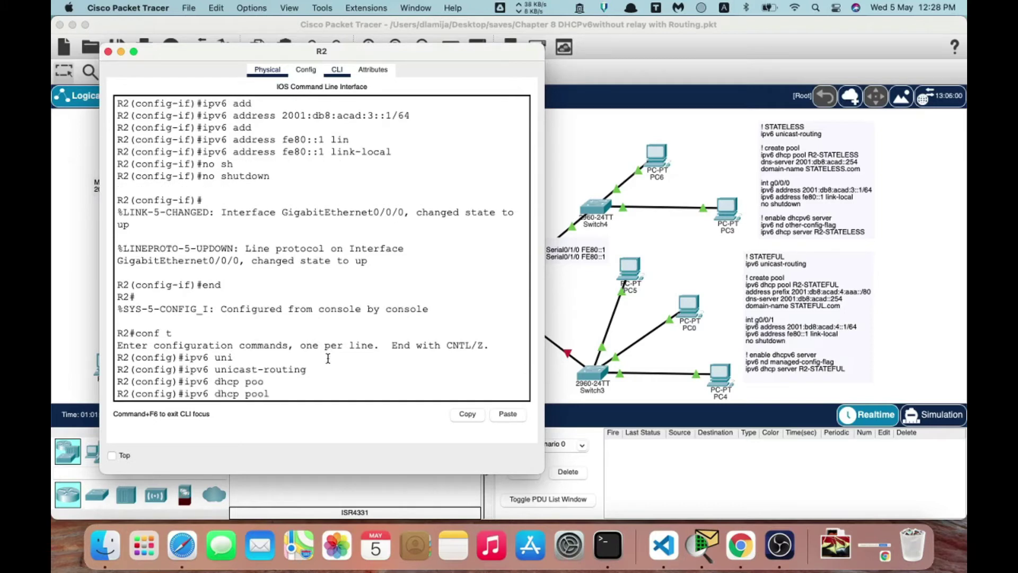
pyautogui.write('R2-STATELESS')
pyautogui.press('Return')
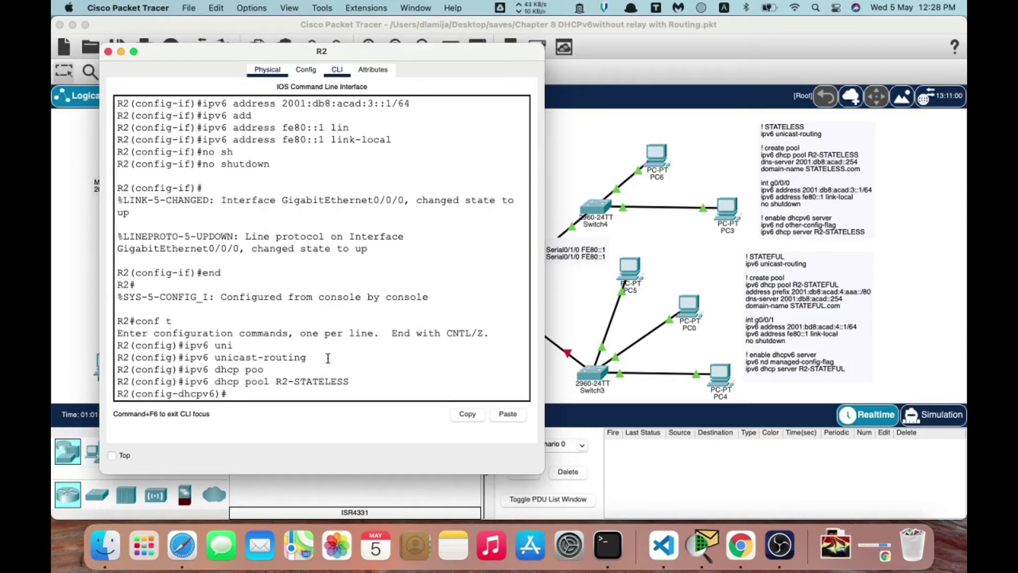
# Set the R2-STATELESS pool's DNS server to 2001:db8:acad:6::254.
pyautogui.press('Tab')
pyautogui.write('n')
pyautogui.press('Tab')
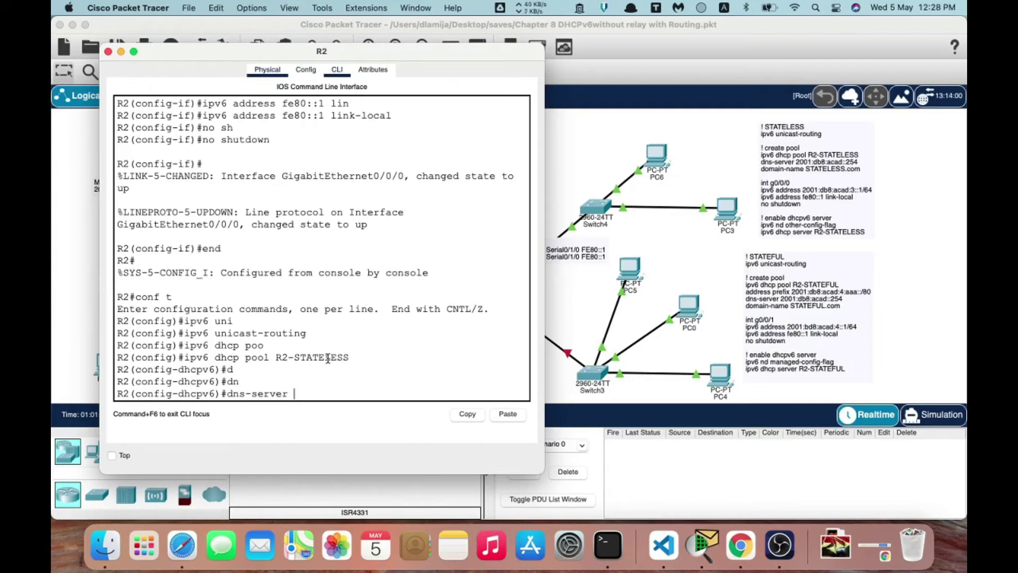
pyautogui.write('2001:db8:acad:6')
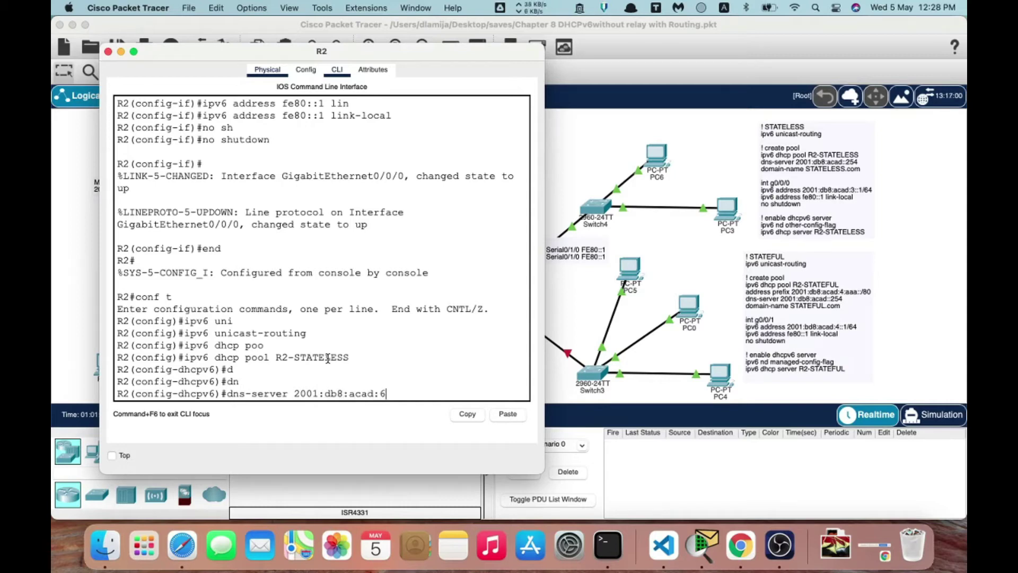
pyautogui.write('::254')
pyautogui.press('Return')
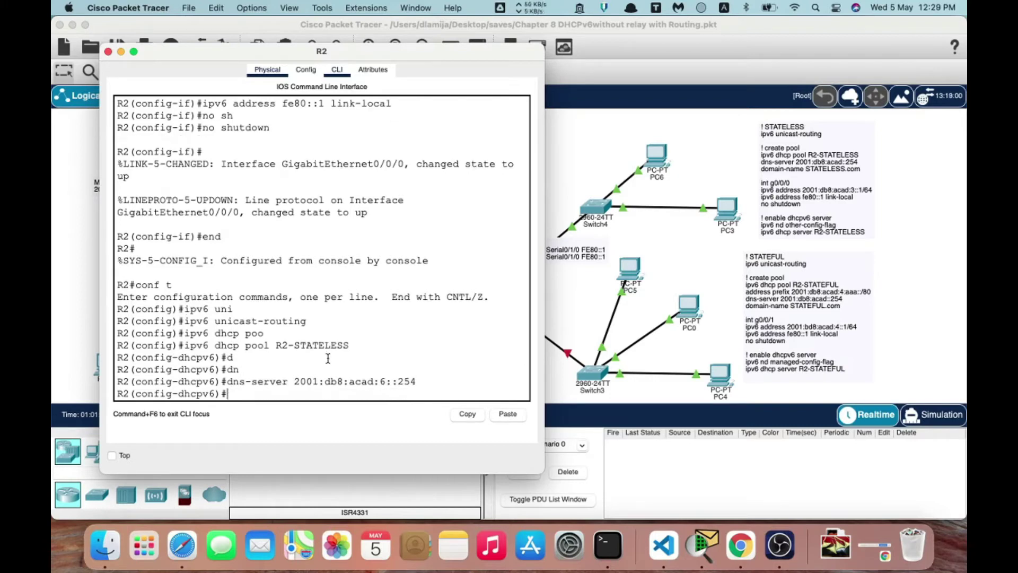
# Set the R2-STATELESS pool's domain name to STATELESS.com and leave configuration mode.
pyautogui.write('do')
pyautogui.press('Tab')
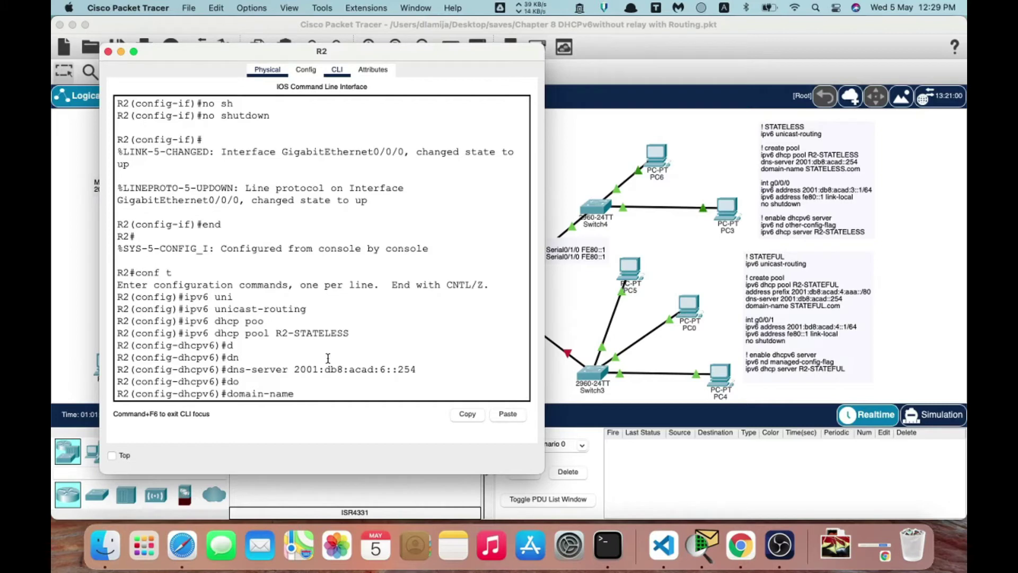
pyautogui.write('SSTATELESS')
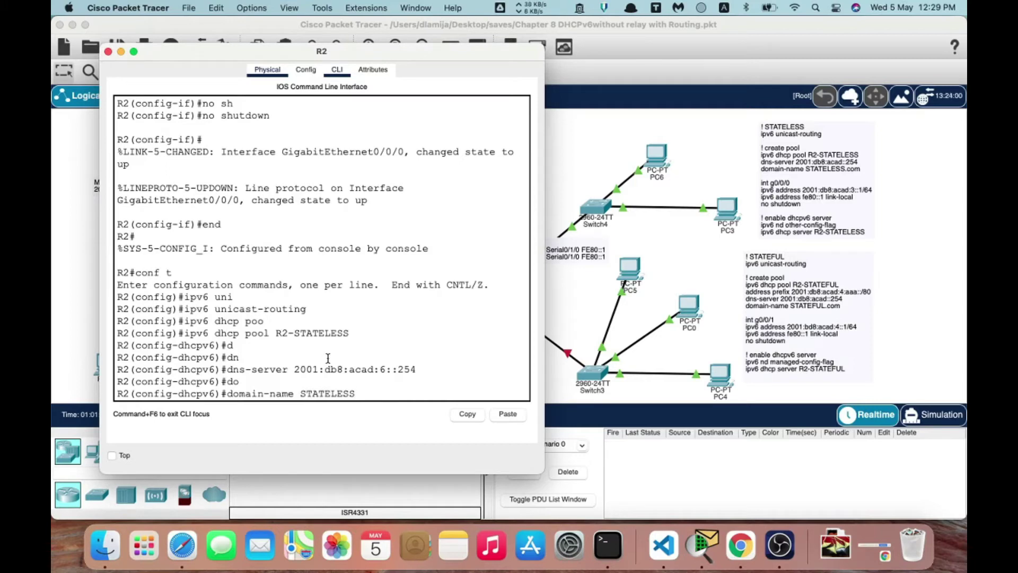
pyautogui.write('.com')
pyautogui.press('Return')
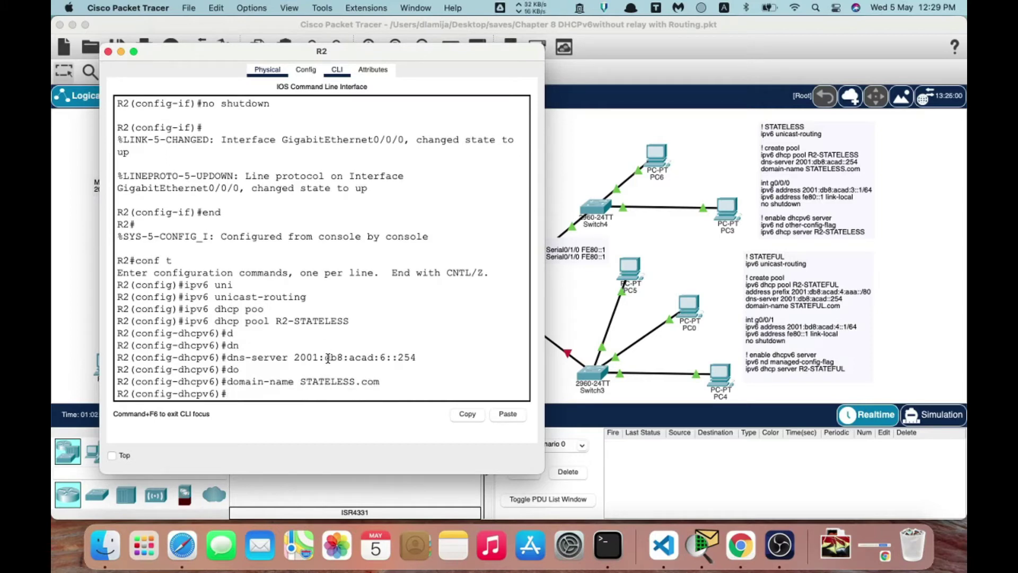
pyautogui.write('end')
pyautogui.press('Return')
pyautogui.press('Return')
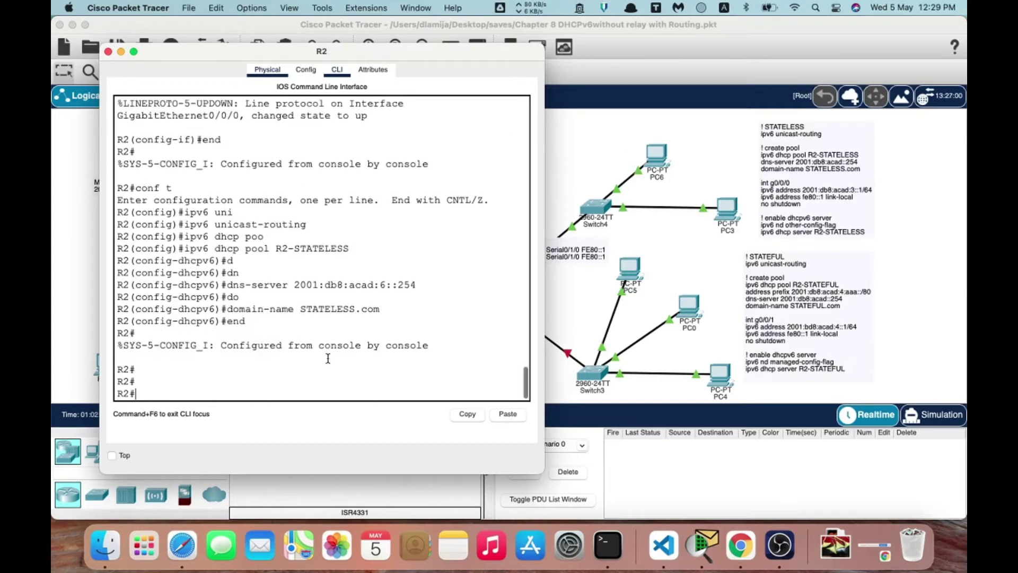
pyautogui.press('Return')
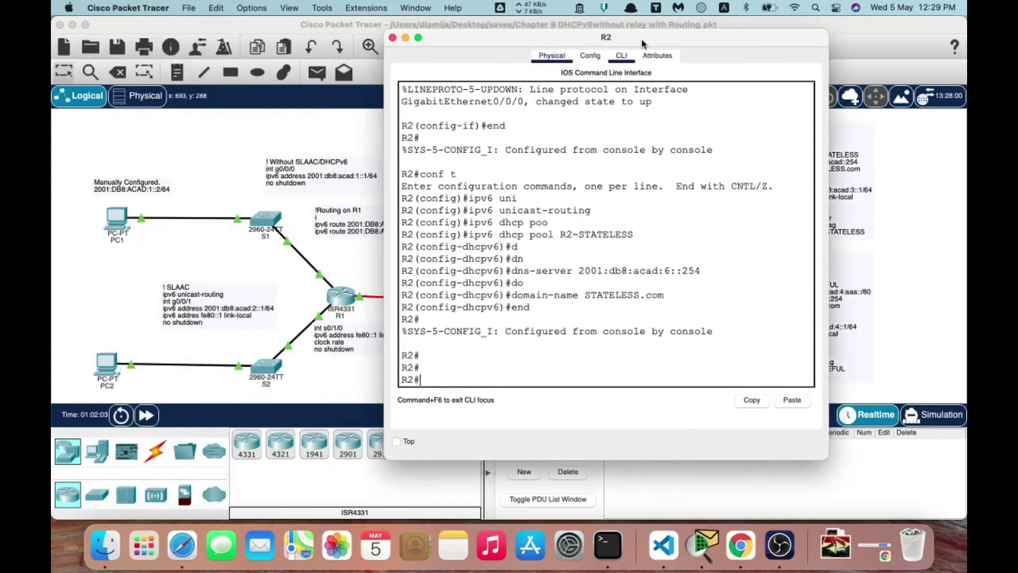
# Enter interface configuration mode for g0/0/0 on R2, moving the router window aside to see the topology.
pyautogui.moveTo(358, 58); pyautogui.dragTo(807, 65)
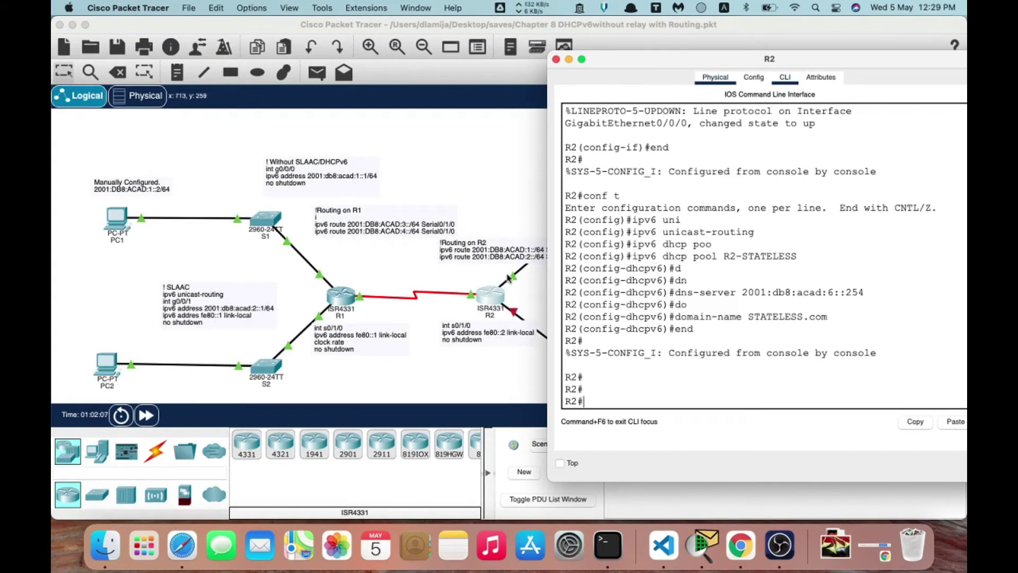
pyautogui.click(603, 339)
pyautogui.write('conf t')
pyautogui.press('Return')
pyautogui.write('int g0')
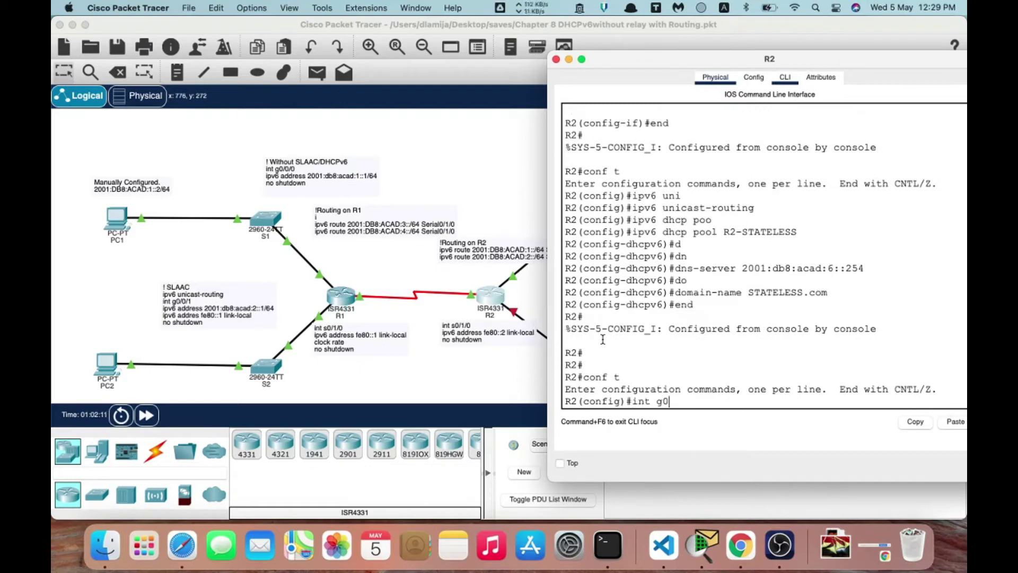
pyautogui.write('/0/0')
pyautogui.press('Return')
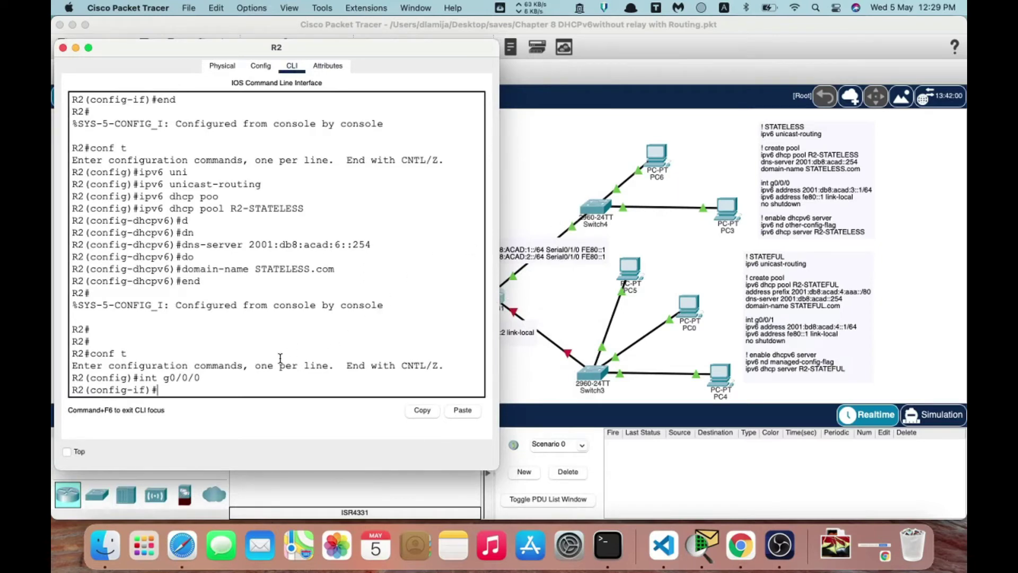
# List the available ipv6 nd options on R2's g0/0/0 and enable other-config-flag.
pyautogui.write('6 n')
pyautogui.press('Tab')
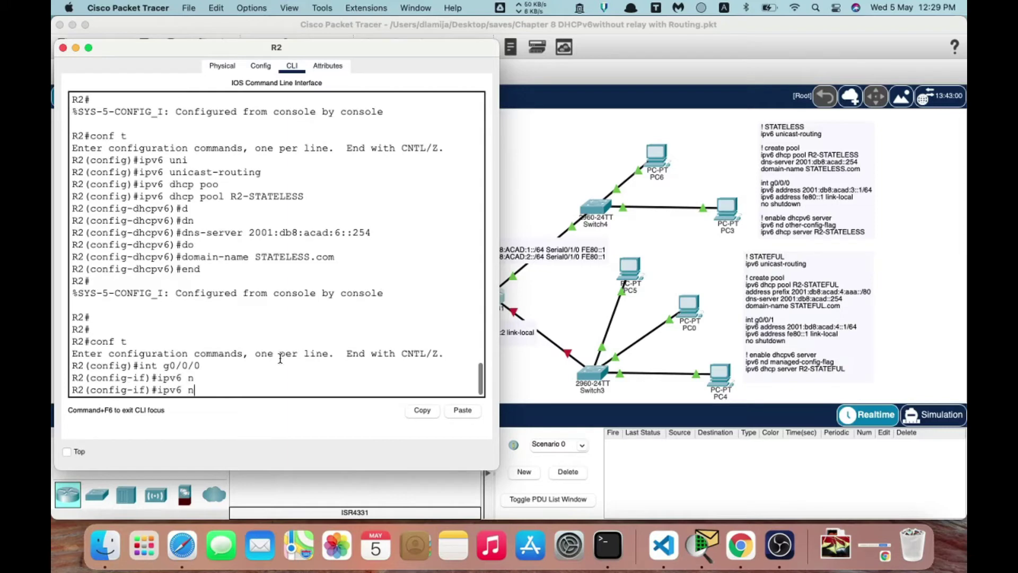
pyautogui.write('d')
pyautogui.press('Tab')
pyautogui.write('?')
pyautogui.press('Tab')
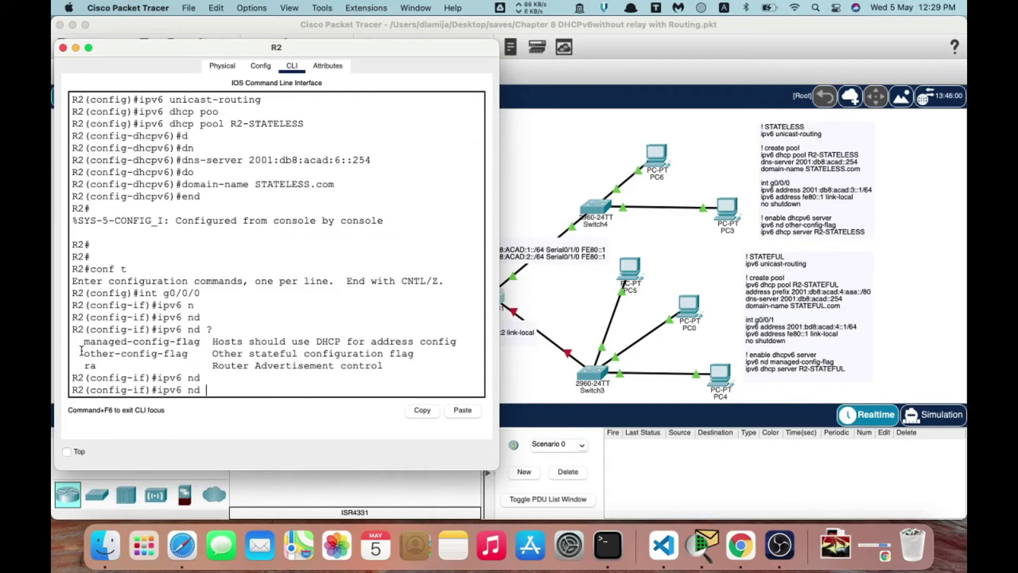
pyautogui.moveTo(83, 353); pyautogui.dragTo(197, 357)
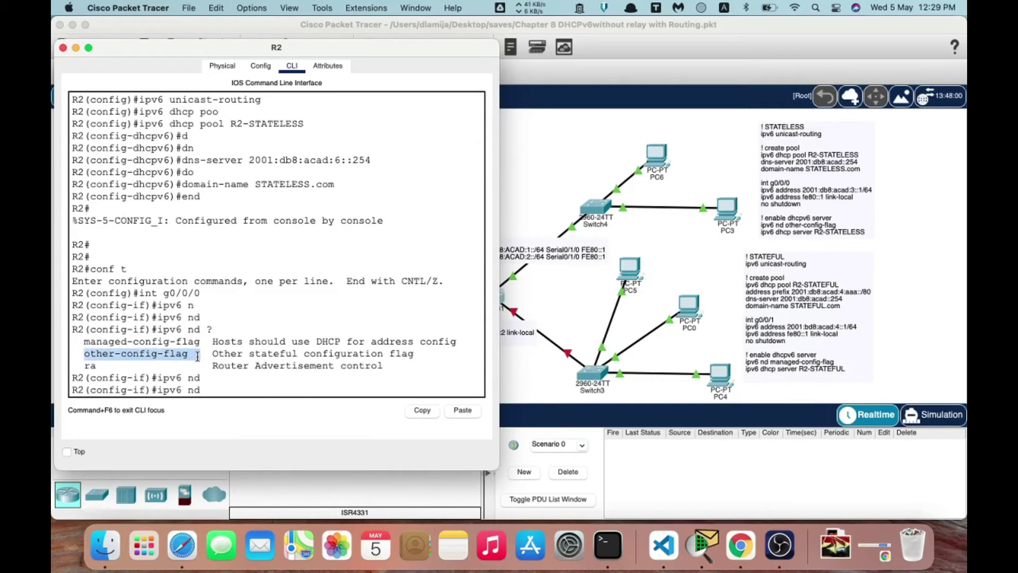
pyautogui.write('o')
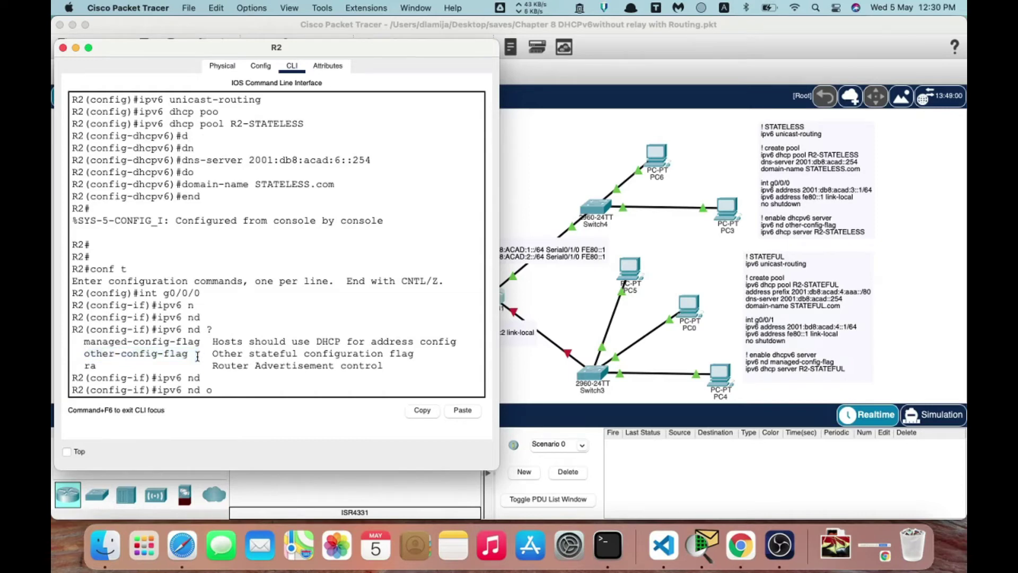
pyautogui.press('Tab')
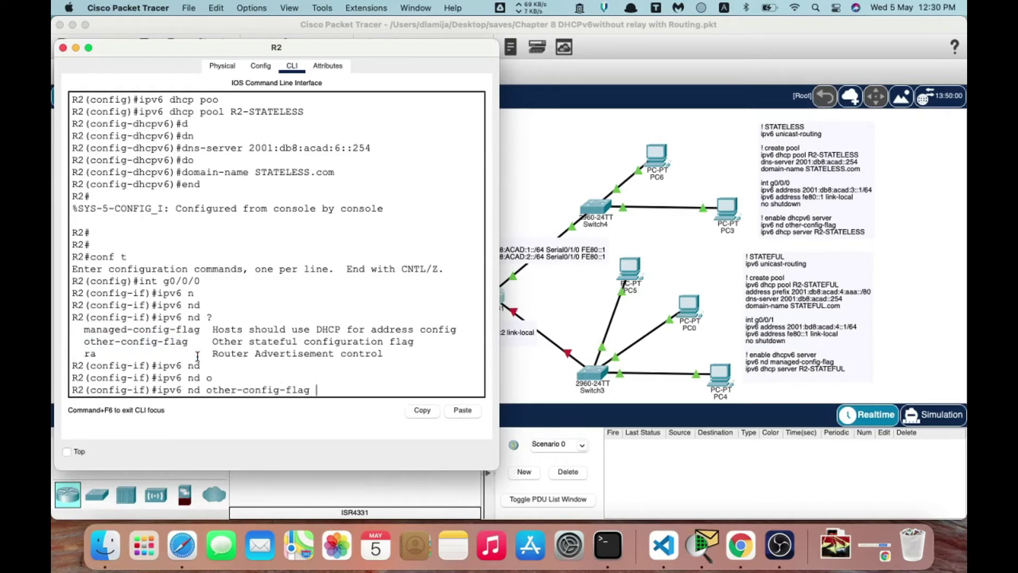
pyautogui.press('Return')
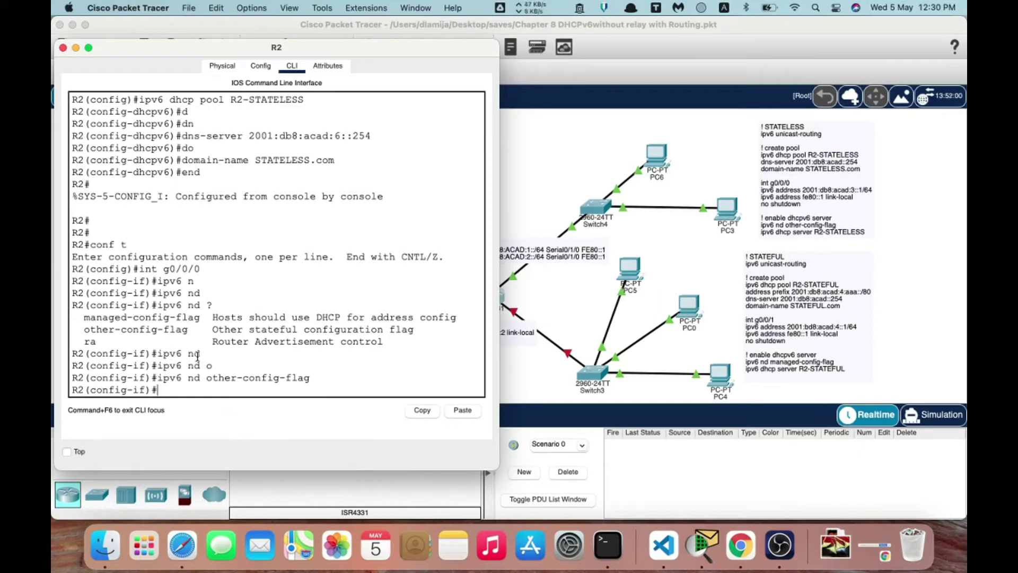
# Review the pool's DNS server entry and the other-config-flag command in R2's command history.
pyautogui.scroll(5, 157, 201)
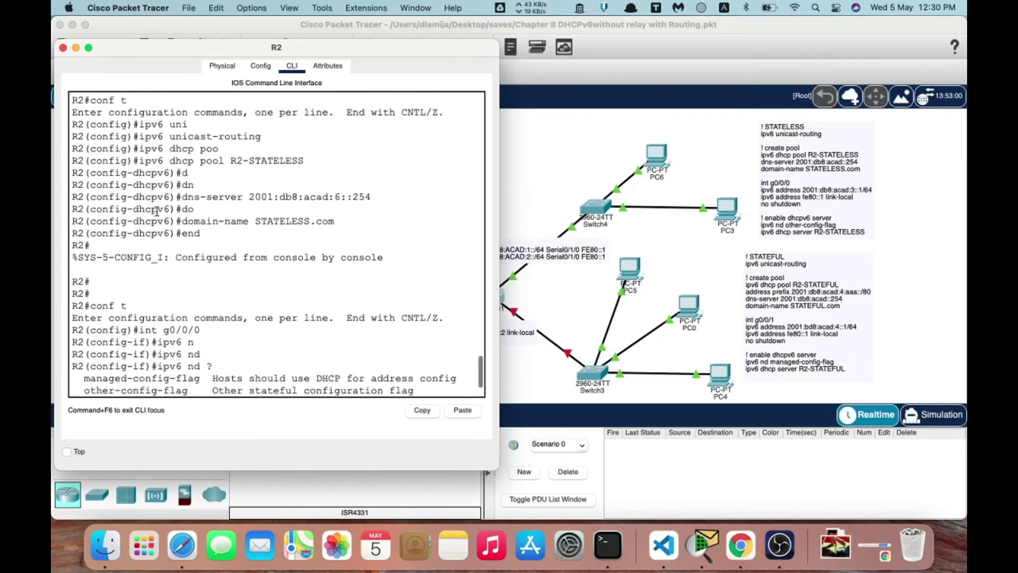
pyautogui.moveTo(139, 192); pyautogui.dragTo(273, 193)
pyautogui.click(274, 193)
pyautogui.scroll(-5, 283, 249)
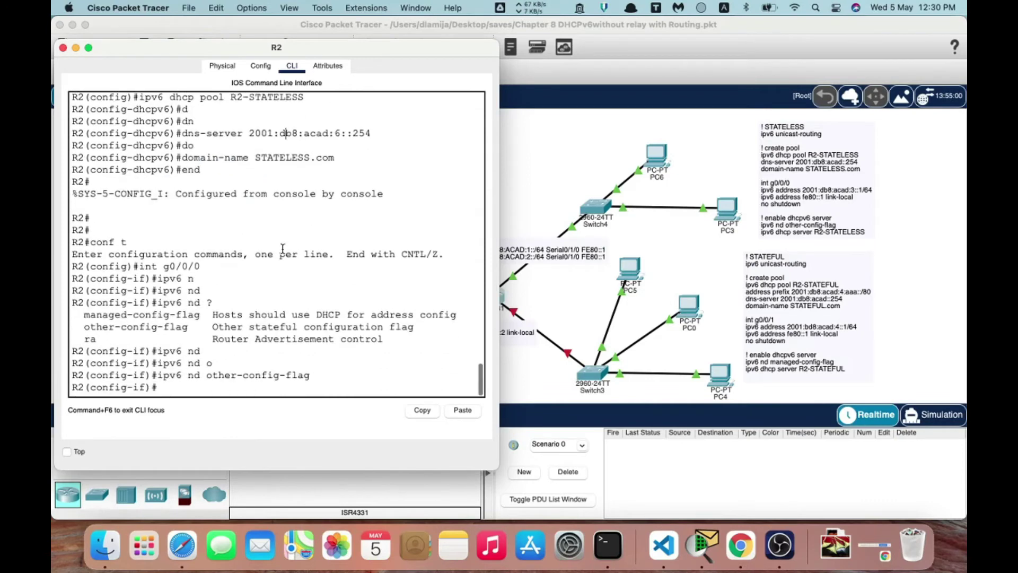
pyautogui.moveTo(157, 375); pyautogui.dragTo(320, 376)
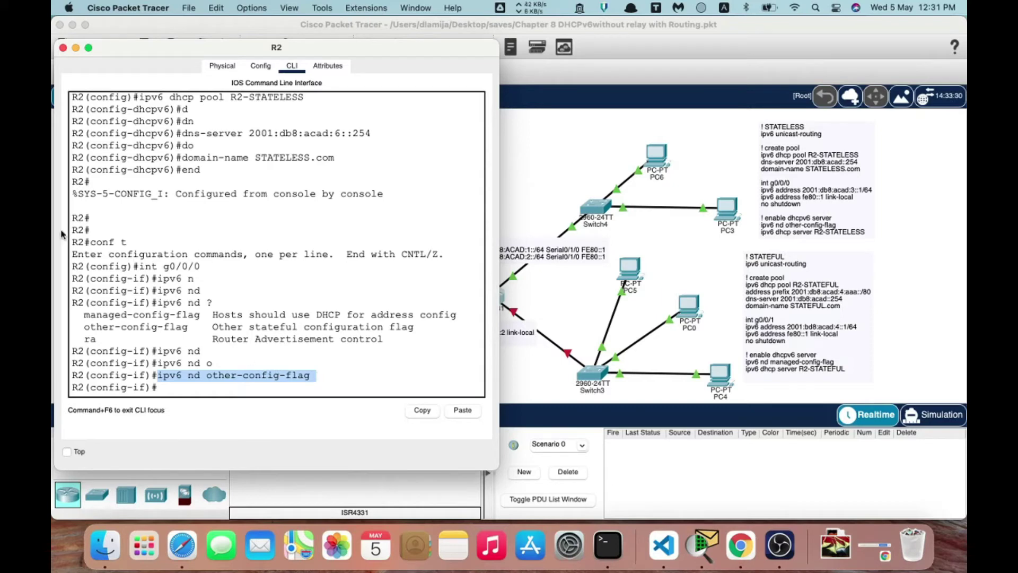
# Enable the DHCPv6 server on R2's g0/0/0 with pool R2-STATELESS and leave configuration mode.
pyautogui.click(222, 393)
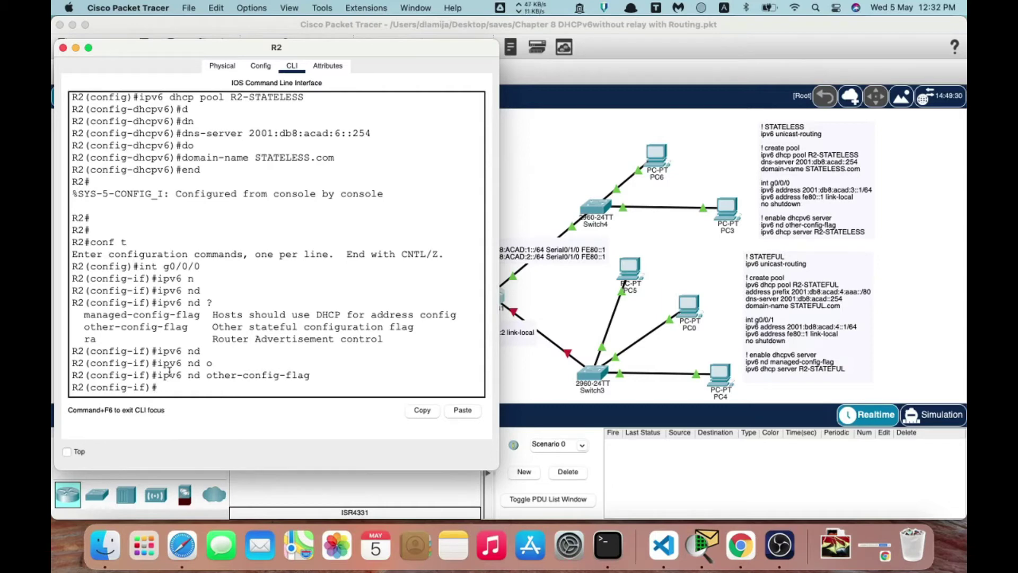
pyautogui.write('pv6 dh')
pyautogui.press('Tab')
pyautogui.write('se')
pyautogui.press('Tab')
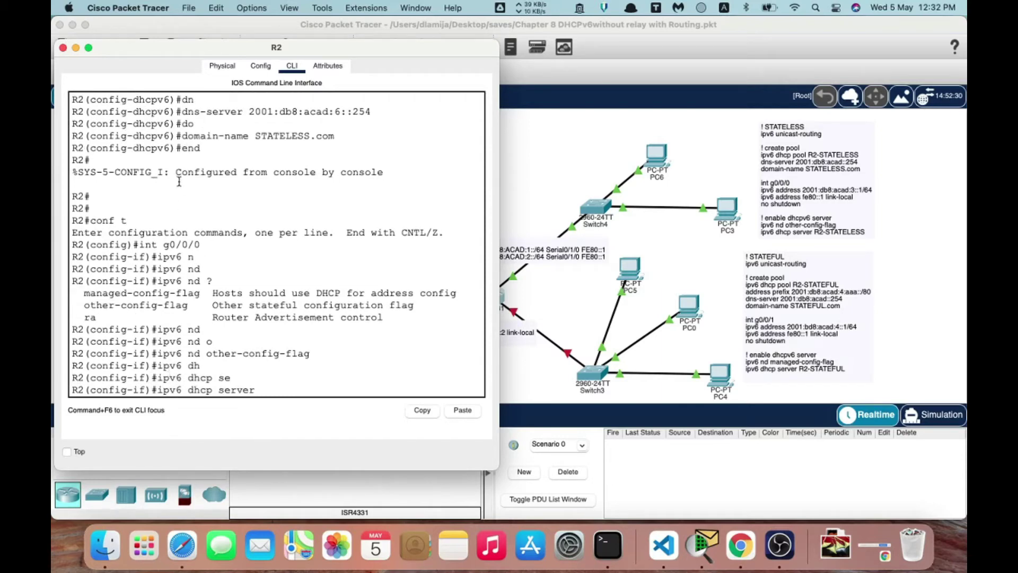
pyautogui.scroll(4, 218, 170)
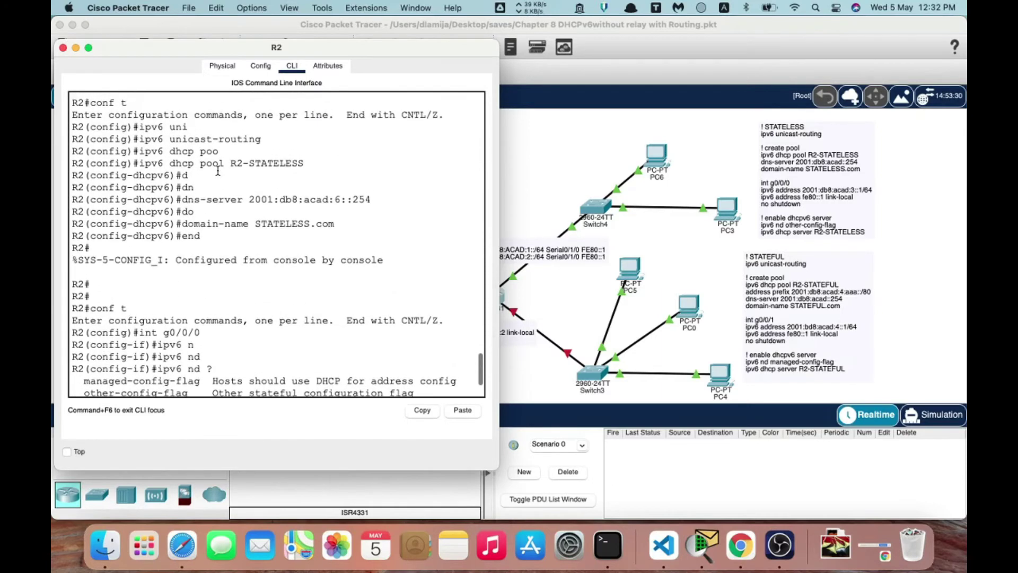
pyautogui.moveTo(230, 162); pyautogui.dragTo(305, 163)
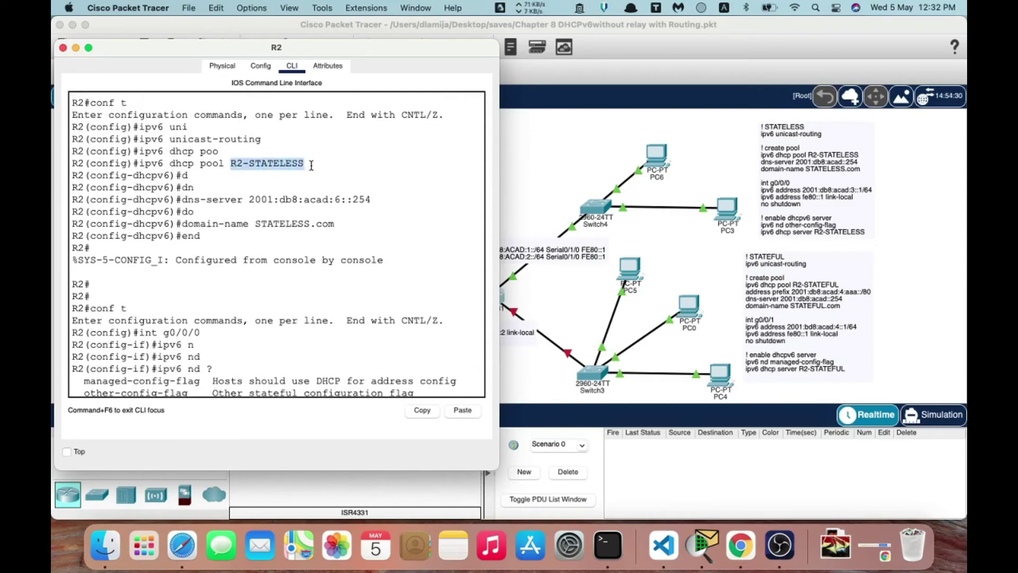
pyautogui.click(423, 410)
pyautogui.click(462, 410)
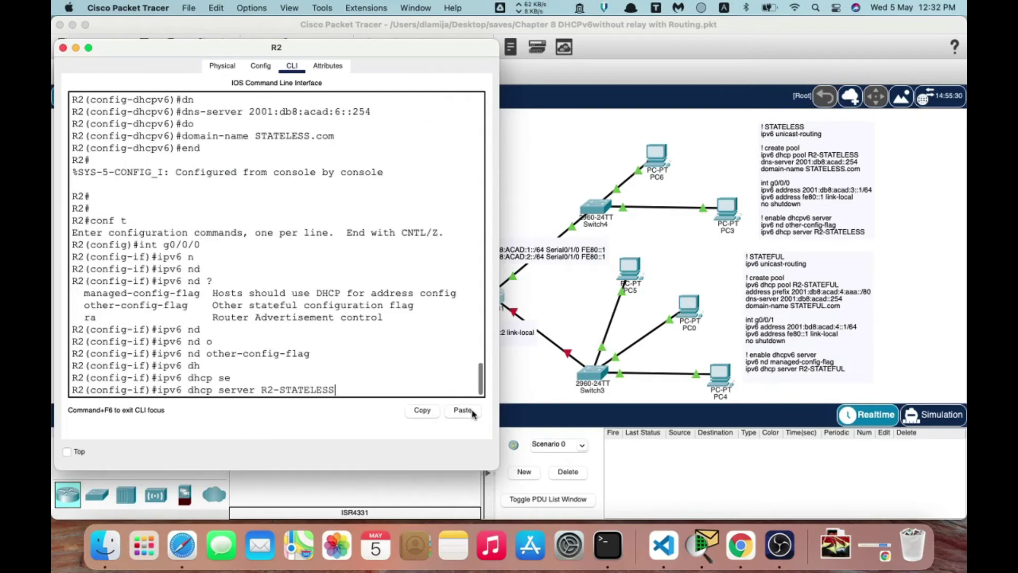
pyautogui.press('Return')
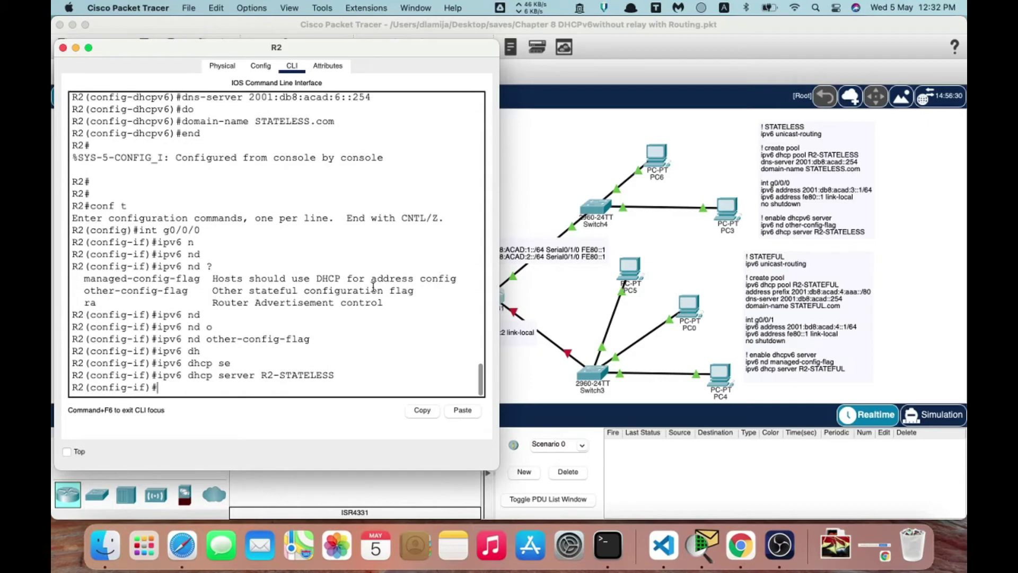
pyautogui.write('end')
pyautogui.press('Return')
# Check the IPv6 address, default gateway and DNS server in PC6's IP configuration, and close it.
pyautogui.click(697, 184)
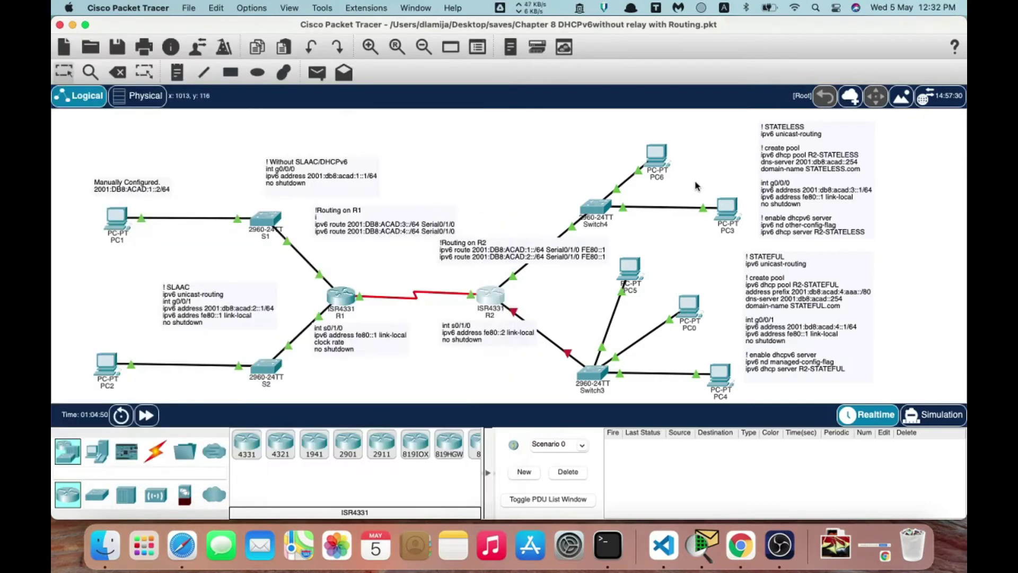
pyautogui.click(655, 160)
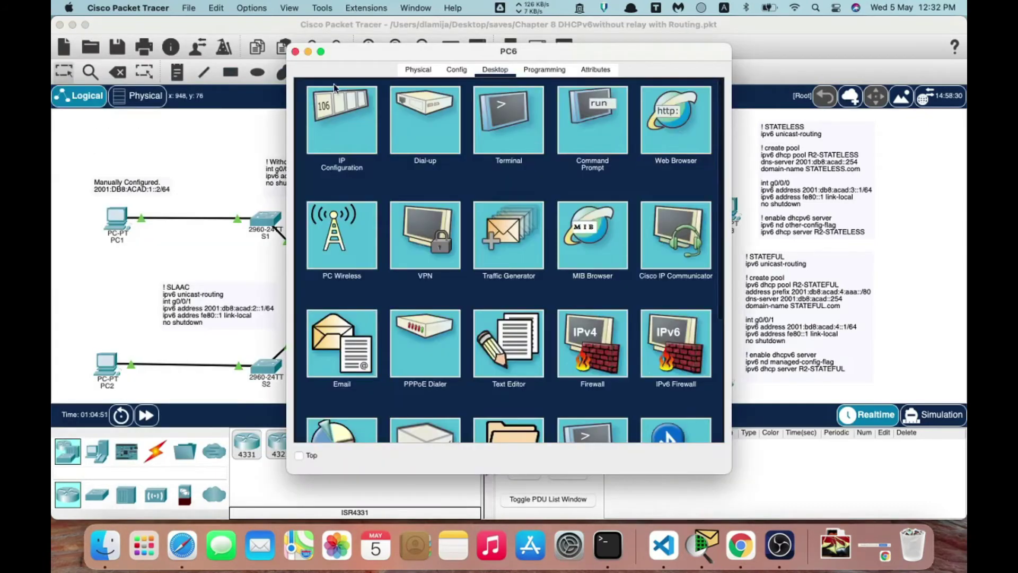
pyautogui.click(335, 108)
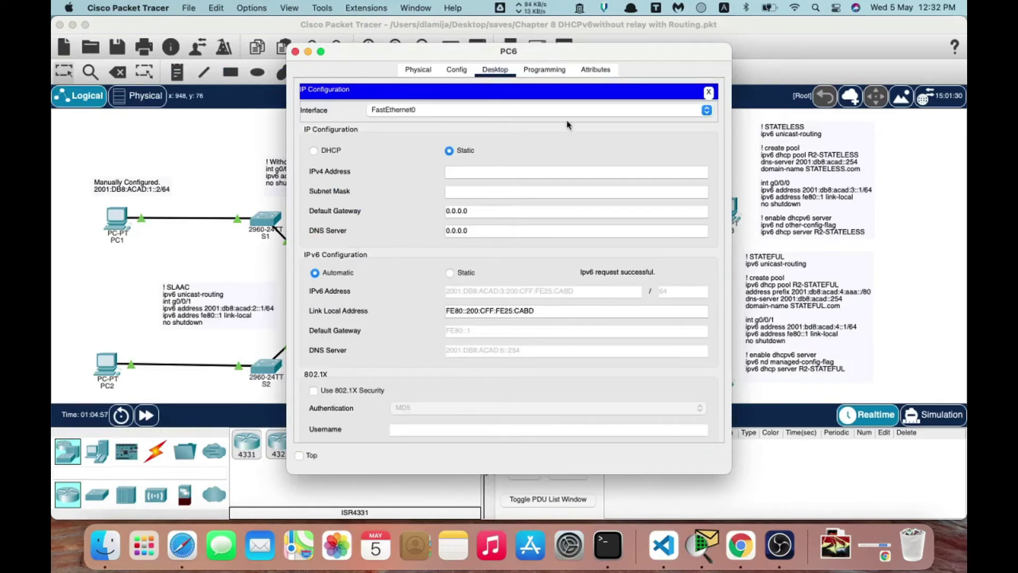
pyautogui.click(709, 94)
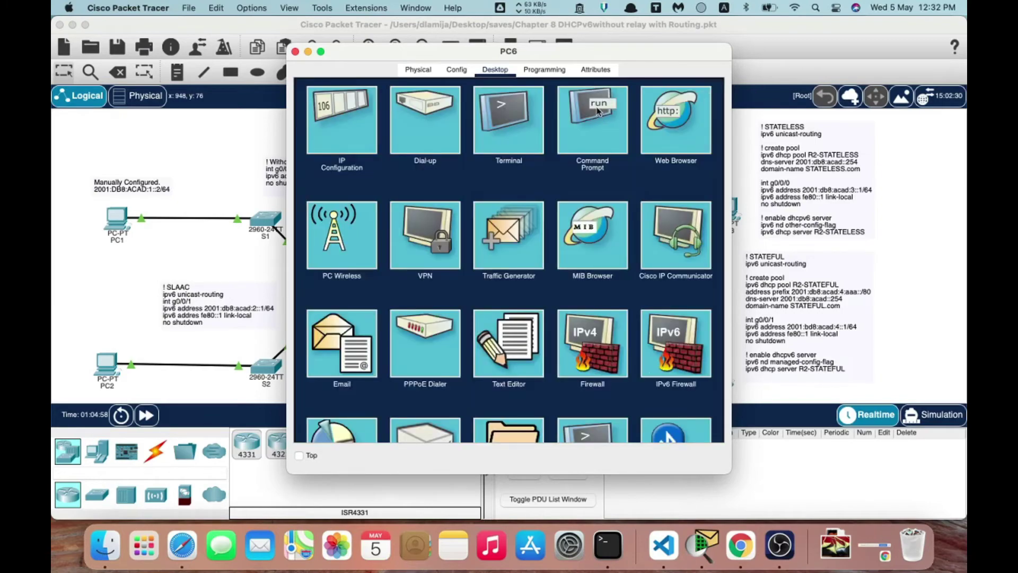
# Open PC6's command prompt and review the earlier ipconfig output.
pyautogui.click(597, 109)
pyautogui.scroll(5, 561, 251)
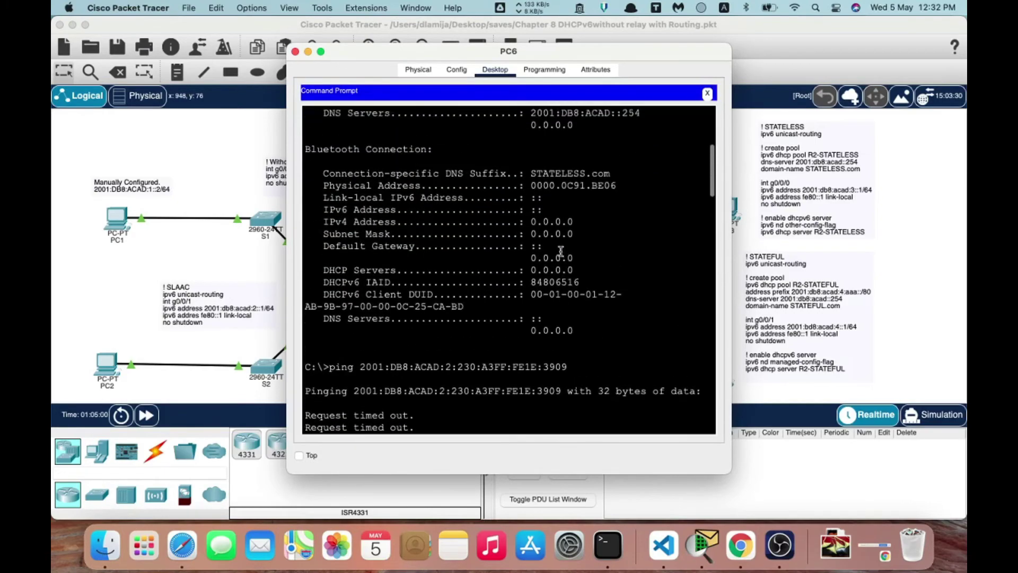
pyautogui.scroll(-10, 561, 251)
pyautogui.scroll(-15, 560, 251)
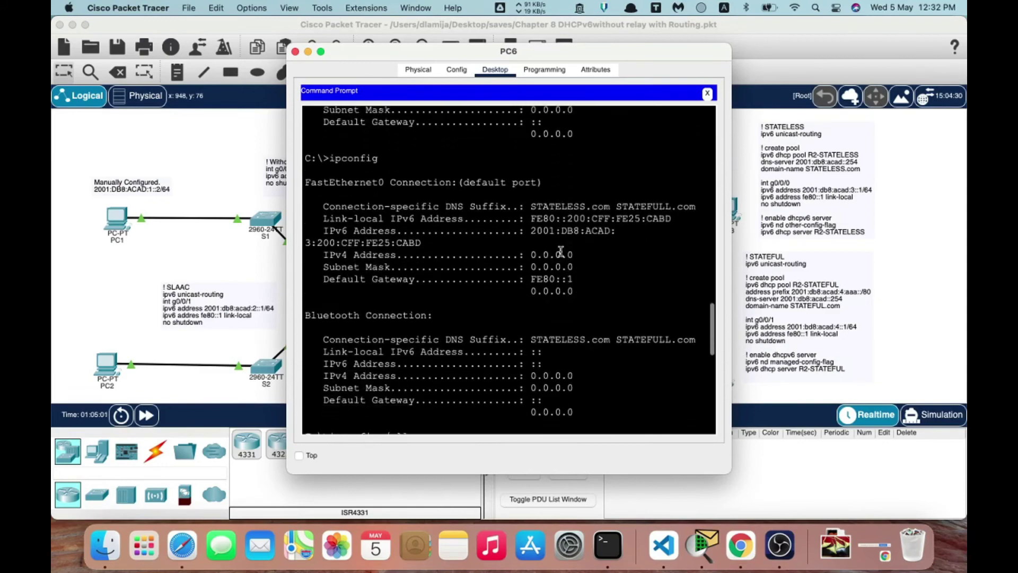
pyautogui.scroll(5, 560, 251)
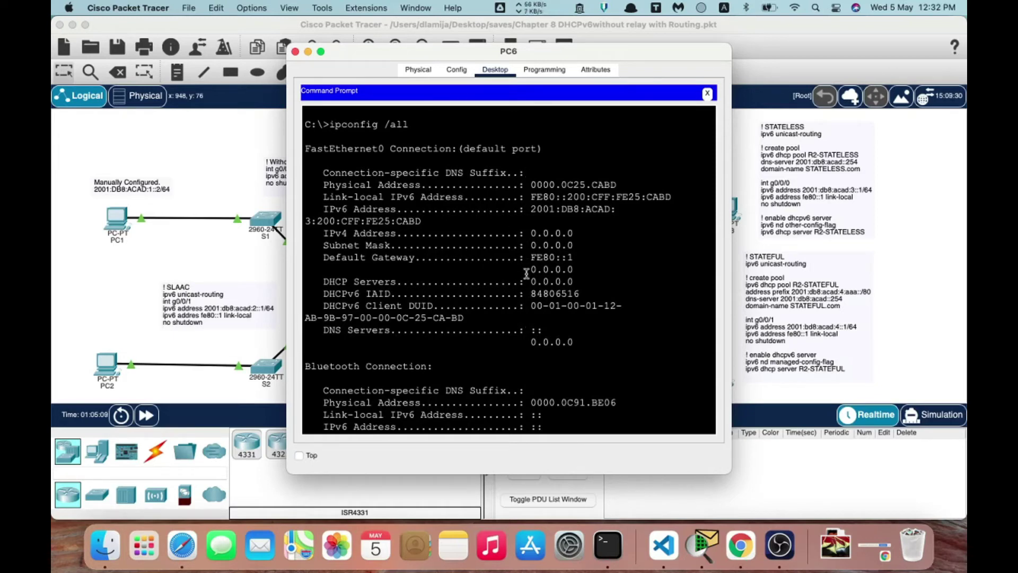
pyautogui.scroll(-5, 527, 280)
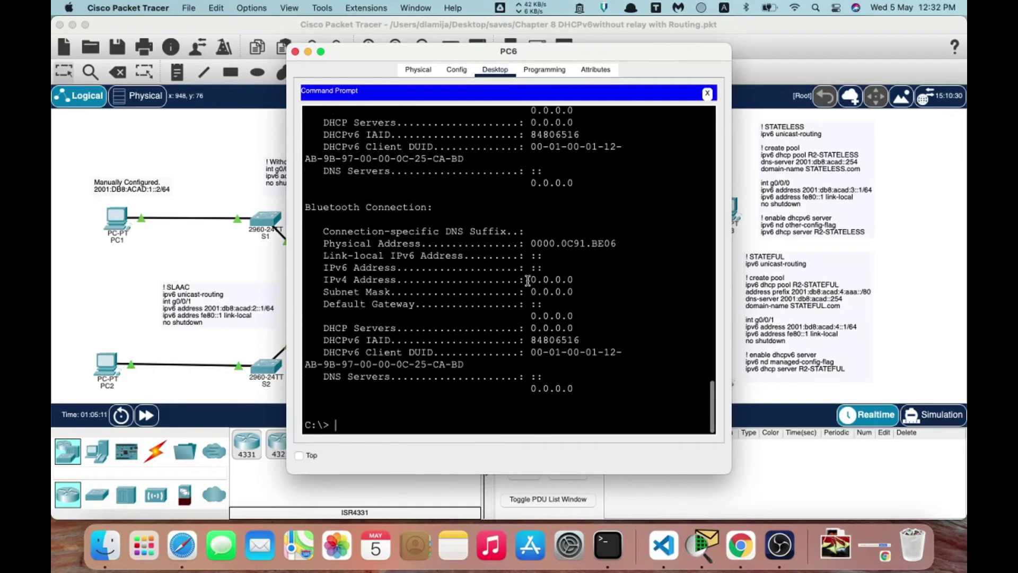
# Run ipconfig /all on PC6 to display its full IPv6 configuration.
pyautogui.write('pcofi')
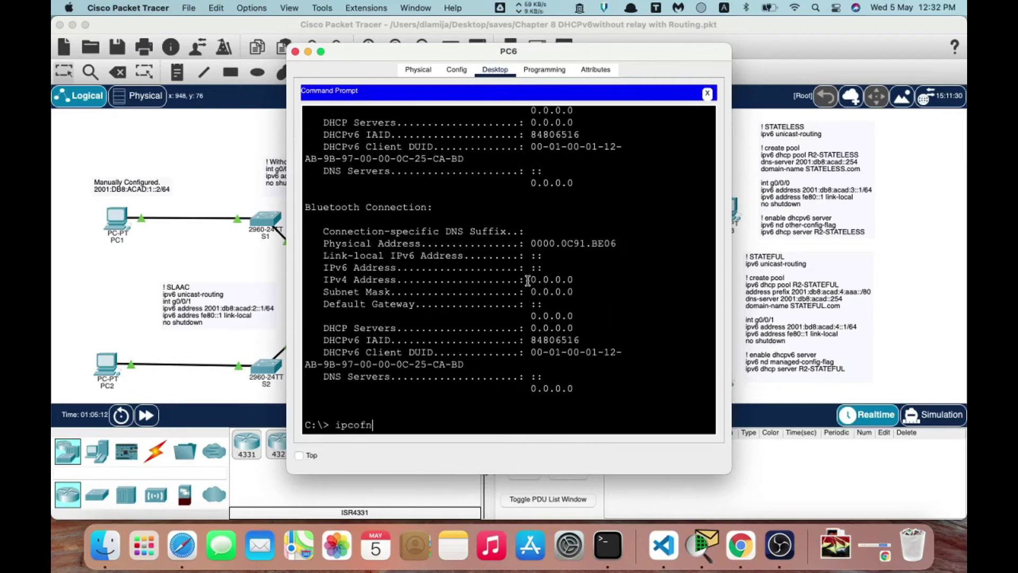
pyautogui.press('BackSpace')
pyautogui.write('ig /all')
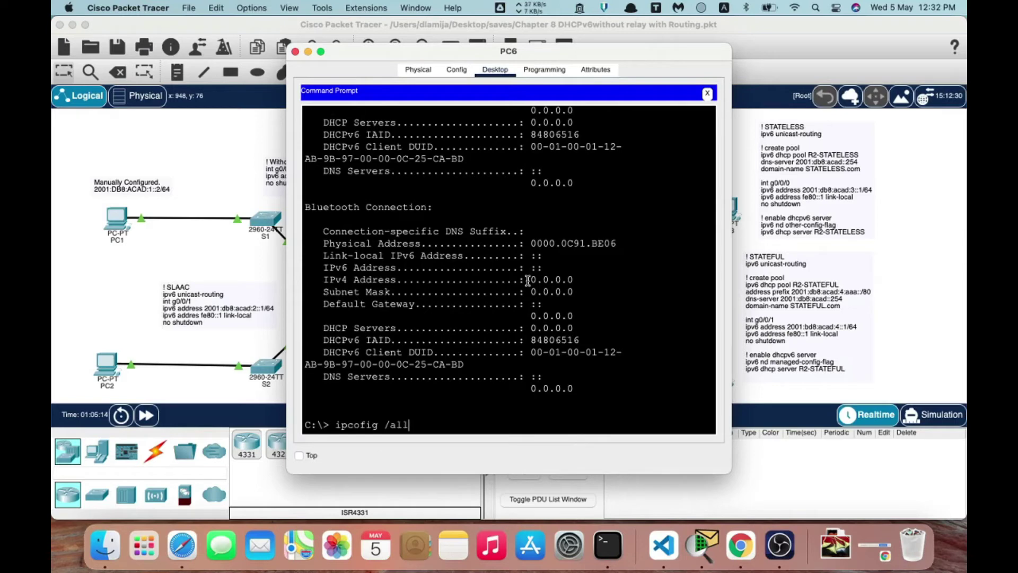
pyautogui.press('Return')
pyautogui.scroll(5, 525, 259)
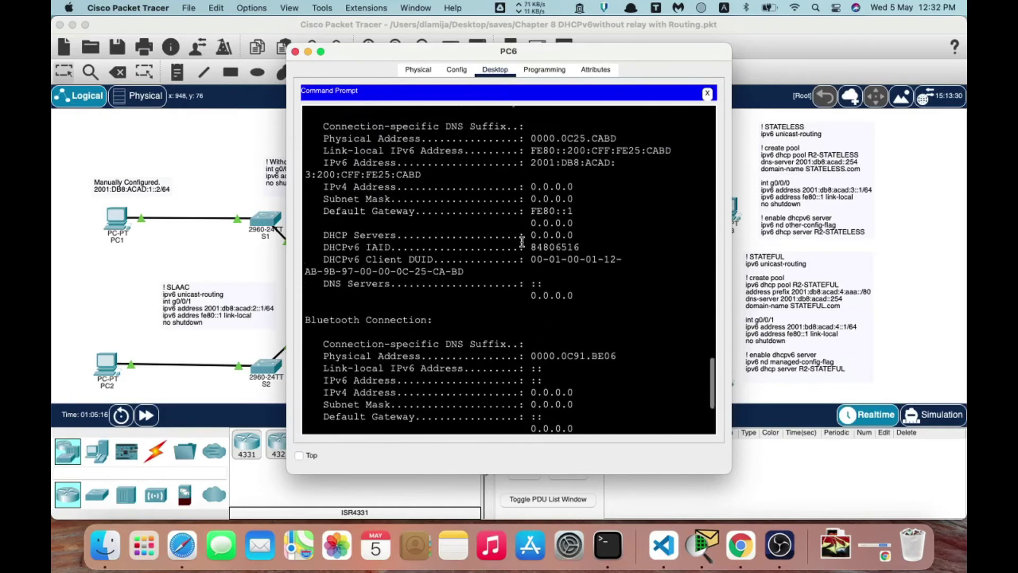
pyautogui.scroll(5, 522, 242)
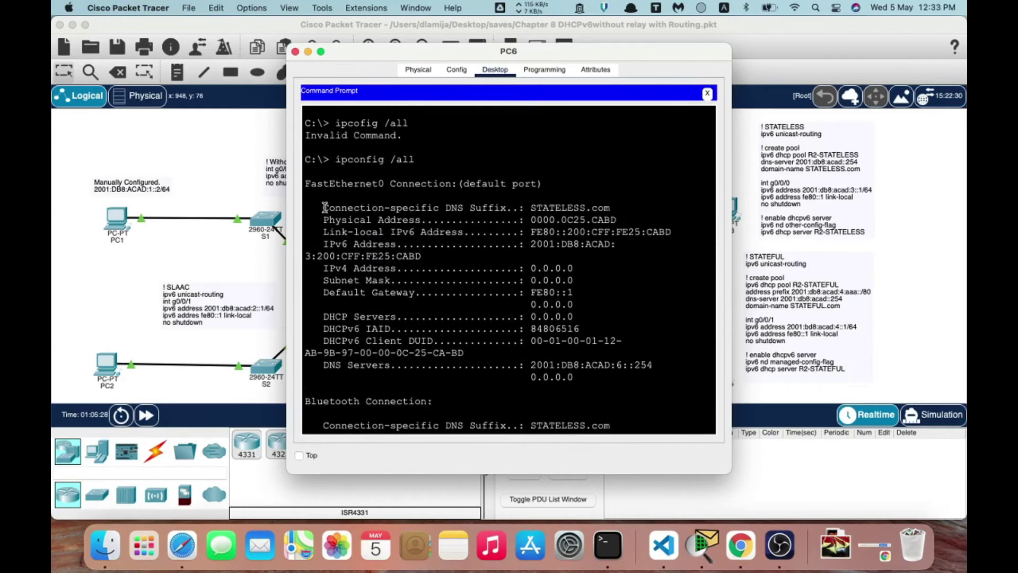
# Check the connection-specific DNS suffix and DNS server address in PC6's FastEthernet0 output.
pyautogui.moveTo(323, 207); pyautogui.dragTo(608, 208)
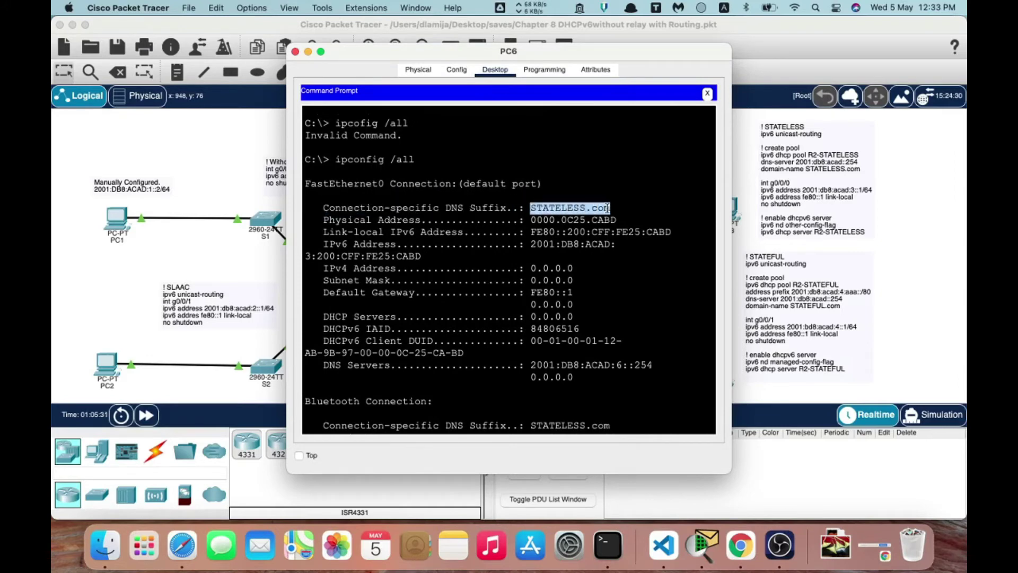
pyautogui.scroll(-1, 608, 208)
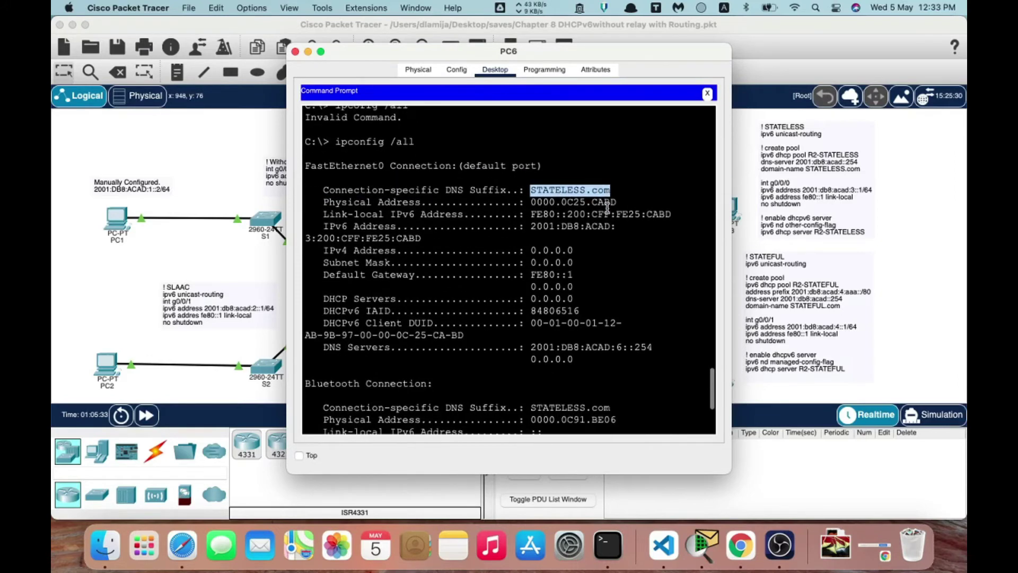
pyautogui.moveTo(531, 347); pyautogui.dragTo(647, 347)
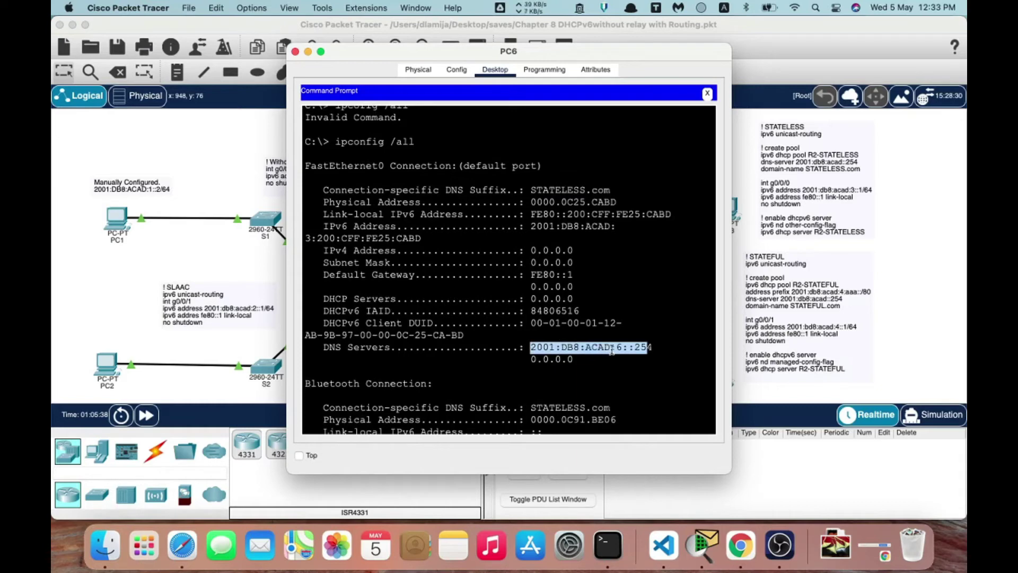
pyautogui.click(650, 348)
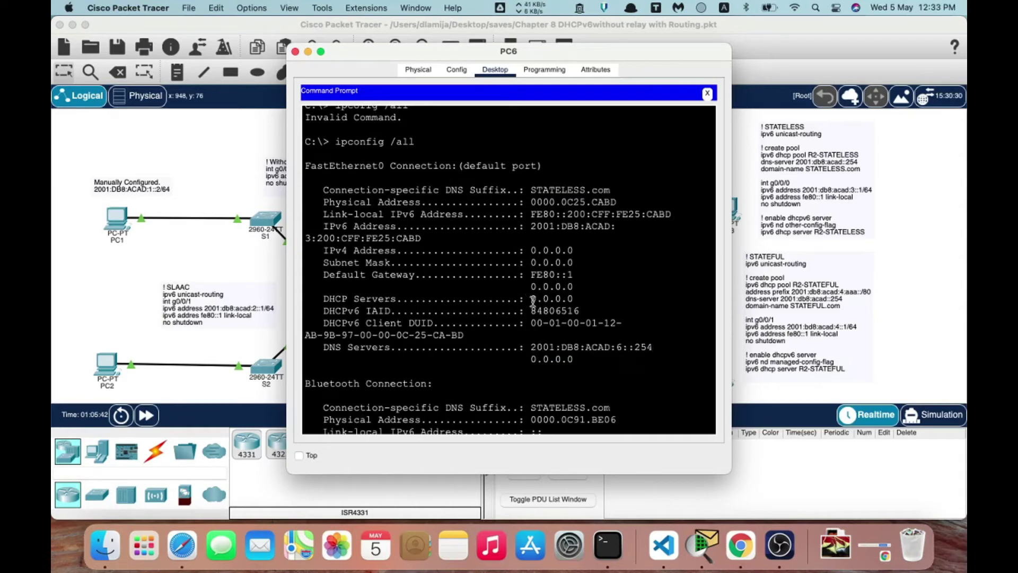
# Examine the DHCP server, DHCPv6 IAID and client DUID entries in PC6's output, and close the PC6 window.
pyautogui.moveTo(324, 301); pyautogui.dragTo(475, 300)
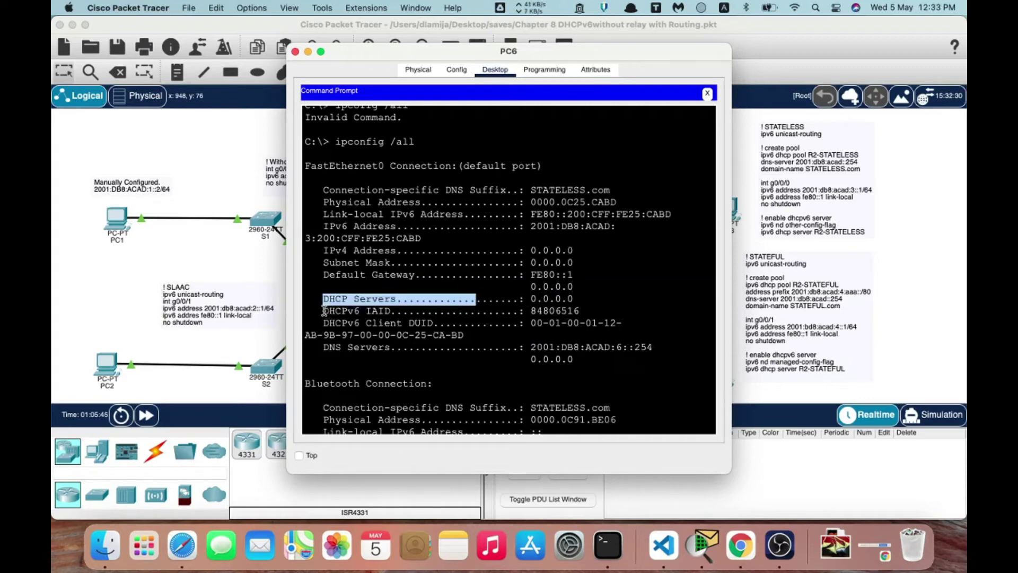
pyautogui.moveTo(325, 311); pyautogui.dragTo(407, 315)
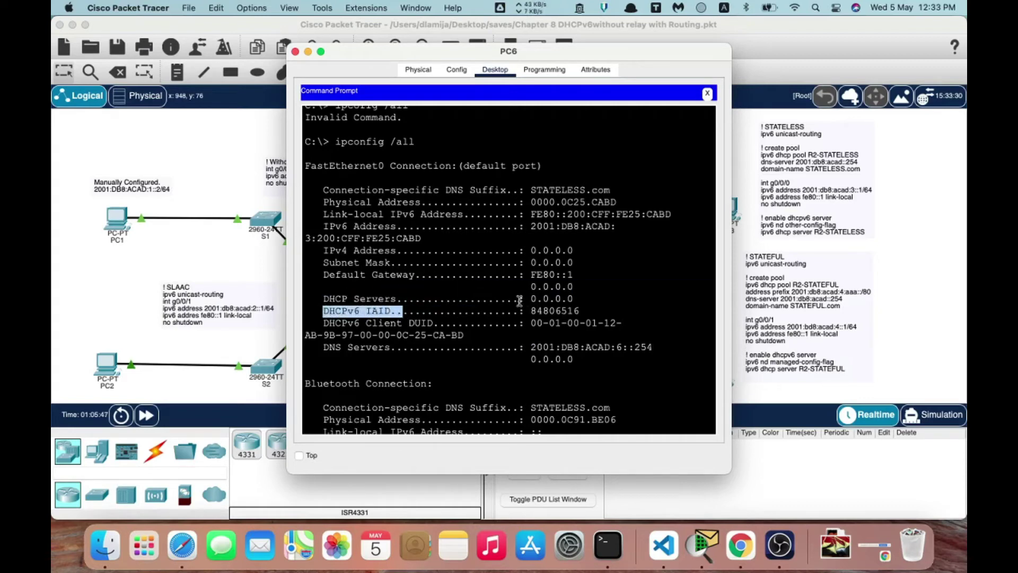
pyautogui.doubleClick(532, 310)
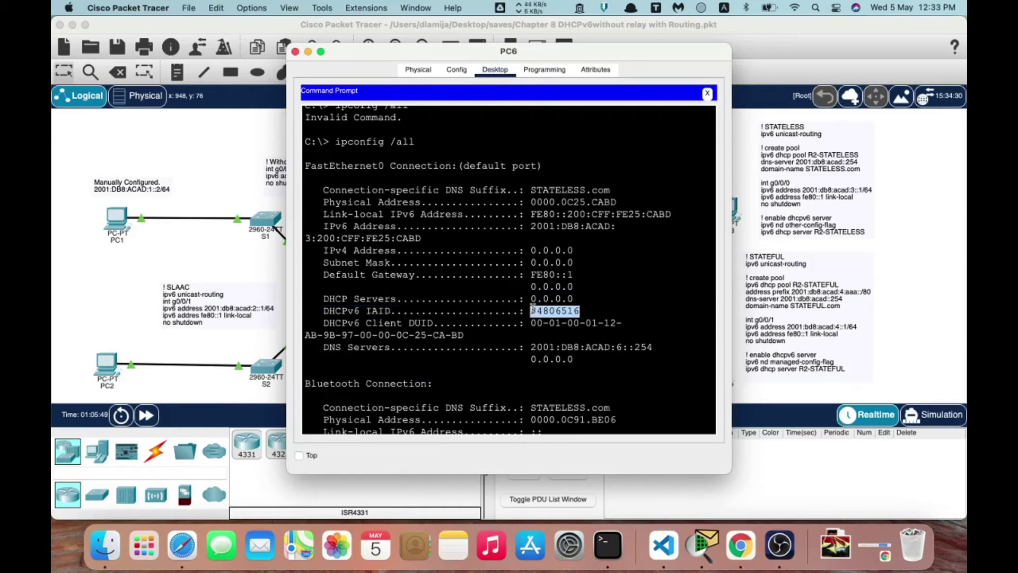
pyautogui.click(529, 321)
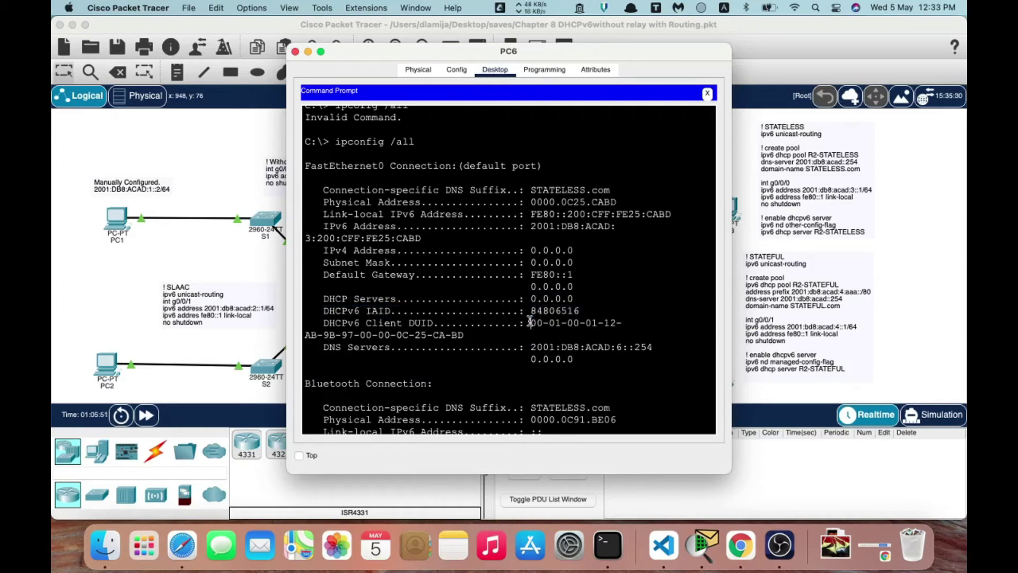
pyautogui.moveTo(529, 322); pyautogui.dragTo(471, 335)
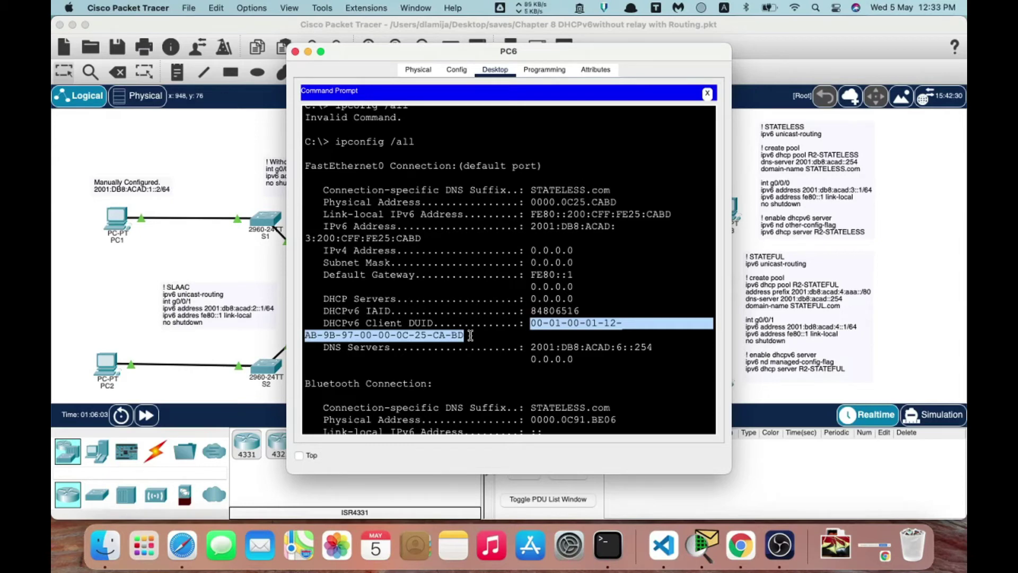
pyautogui.click(295, 51)
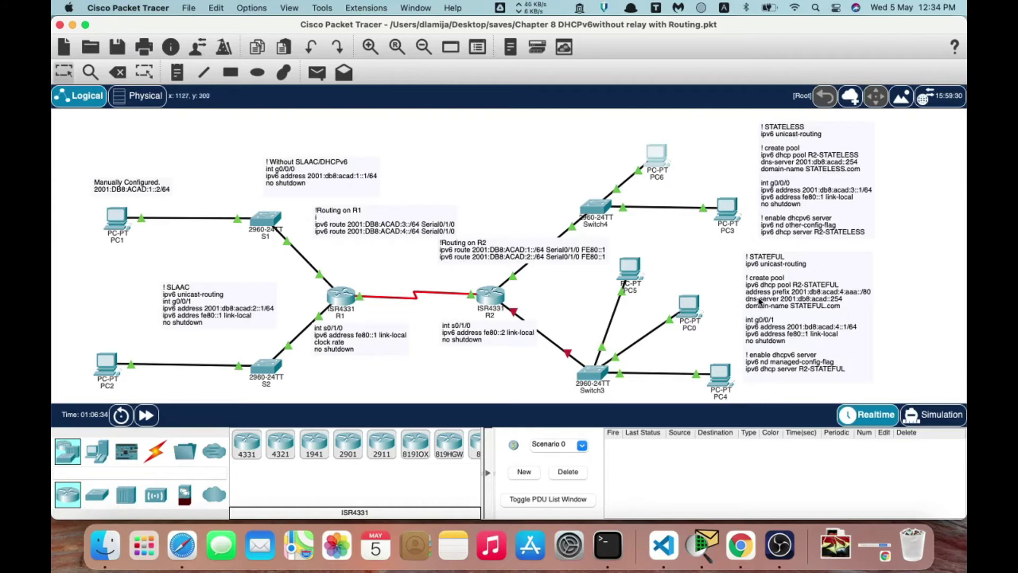
# Enter global configuration mode on R2 and create the IPv6 DHCP pool R2-STATEFUL.
pyautogui.click(491, 296)
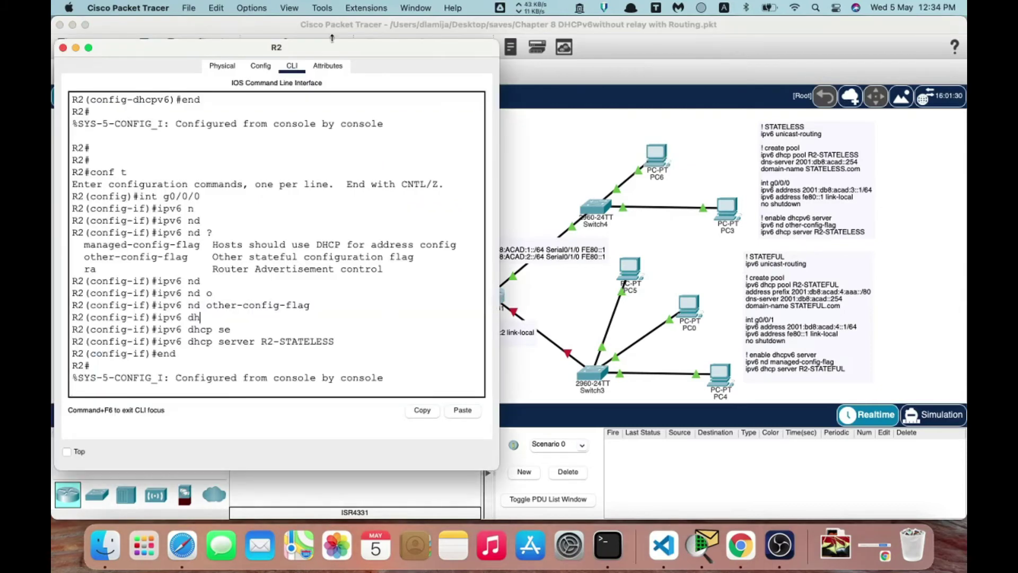
pyautogui.moveTo(335, 53); pyautogui.dragTo(418, 42)
pyautogui.press('Return')
pyautogui.write('conf t')
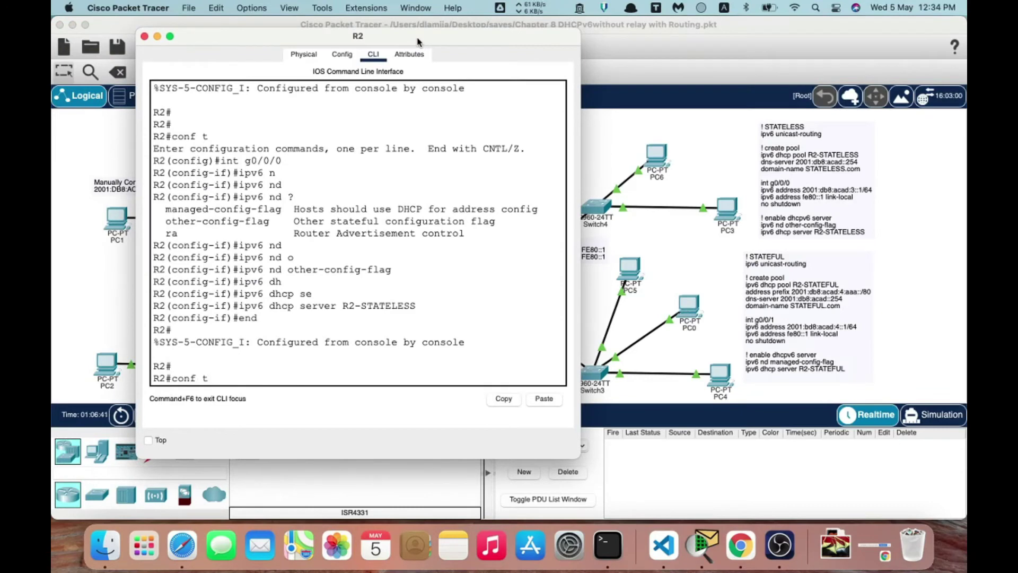
pyautogui.press('Return')
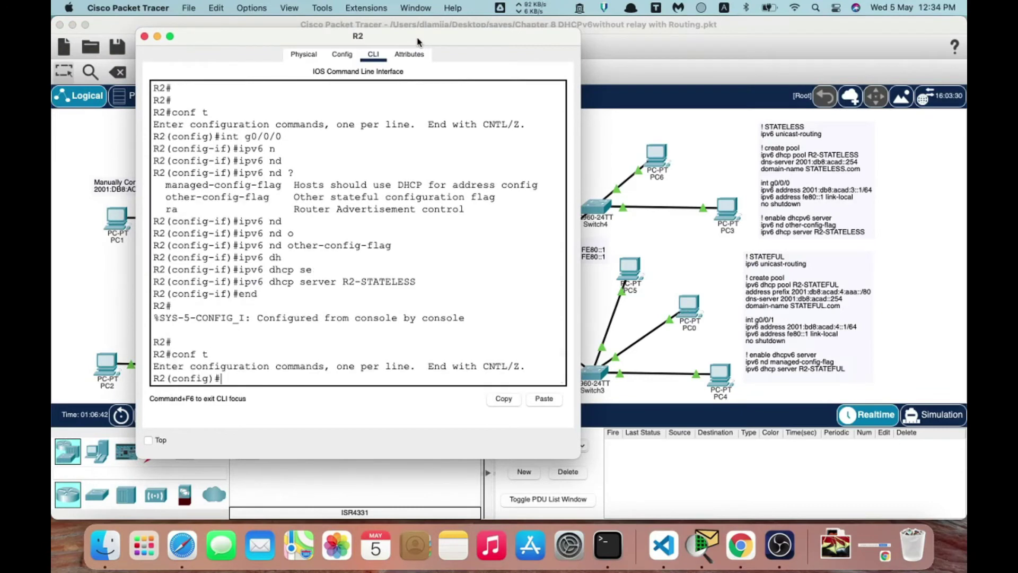
pyautogui.write('ipv6 dh')
pyautogui.press('Tab')
pyautogui.write('p')
pyautogui.press('Tab')
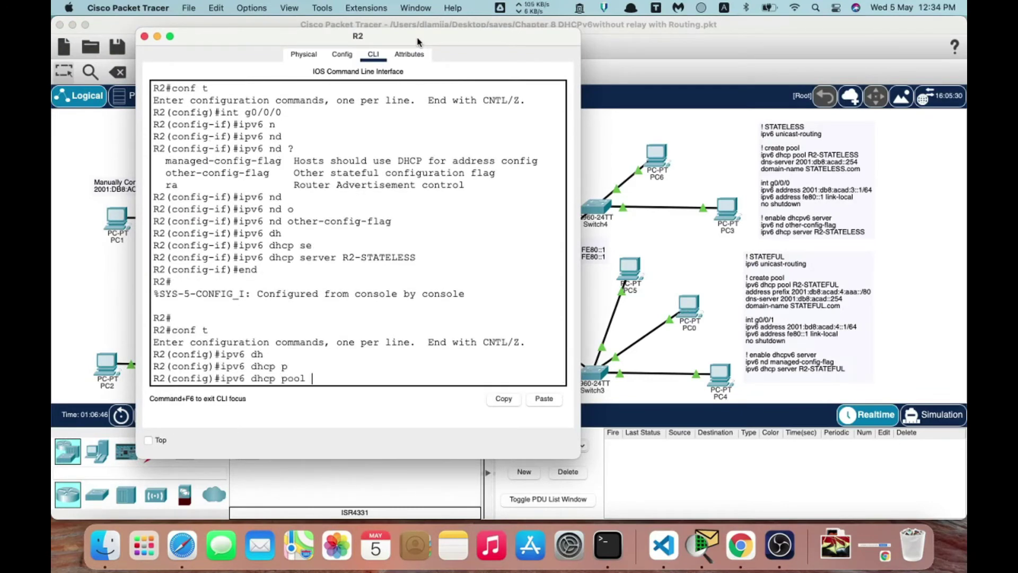
pyautogui.write('R2-STATEFUL')
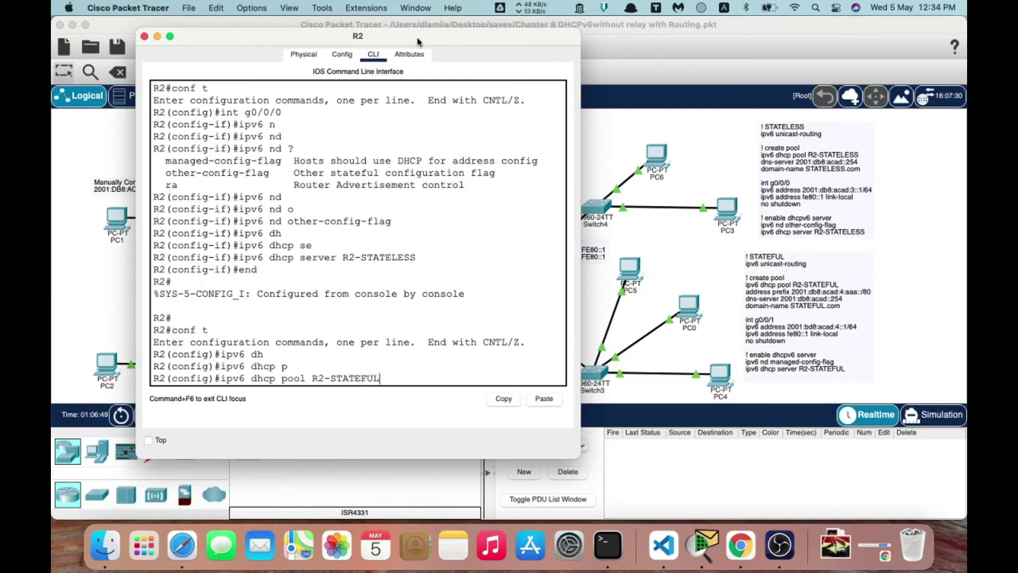
pyautogui.press('Return')
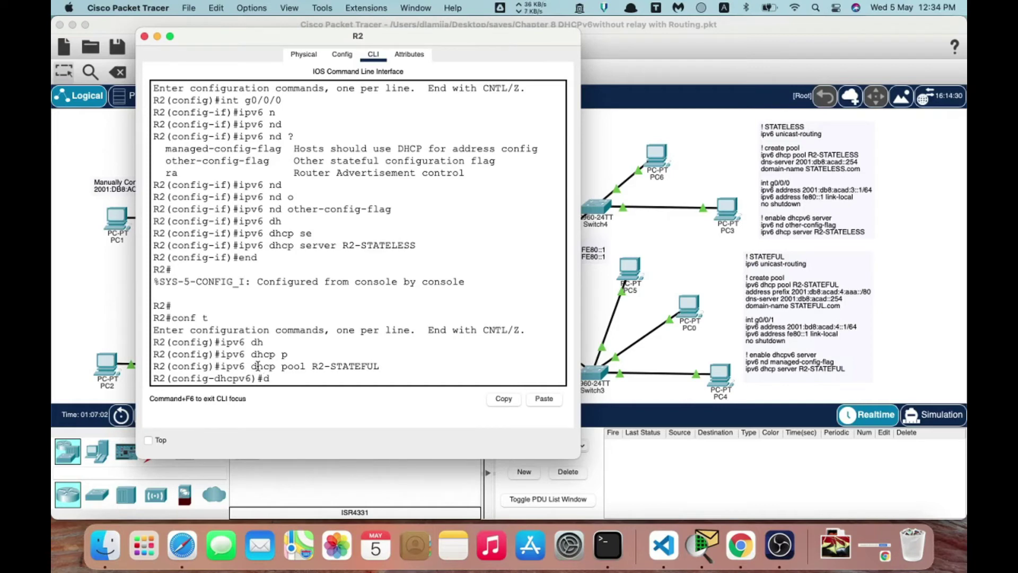
# Set the R2-STATEFUL pool's DNS server to 2001:db8:acad:7::254.
pyautogui.write('n')
pyautogui.press('Tab')
pyautogui.write('2001')
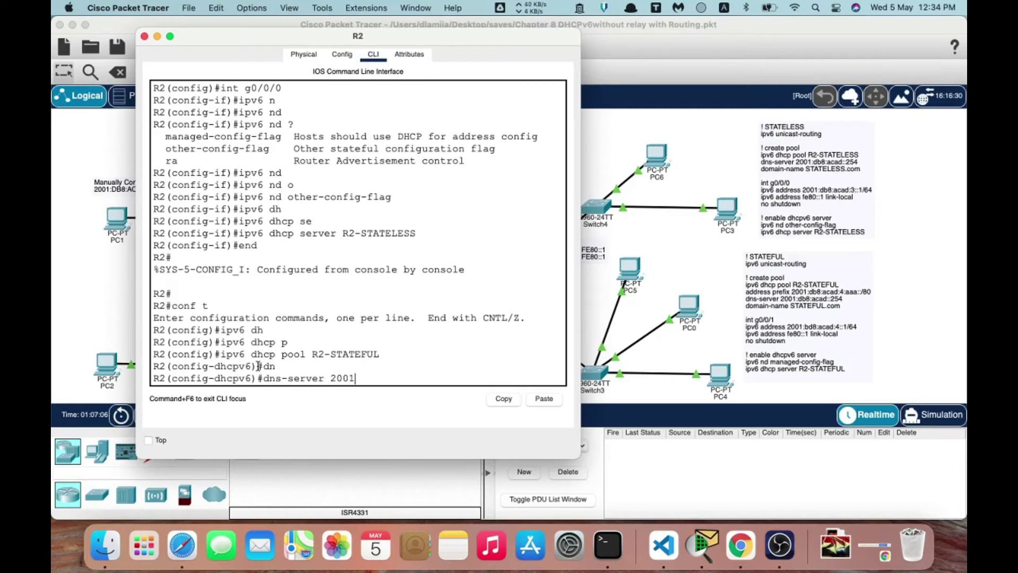
pyautogui.write(':db8:acad:7::254')
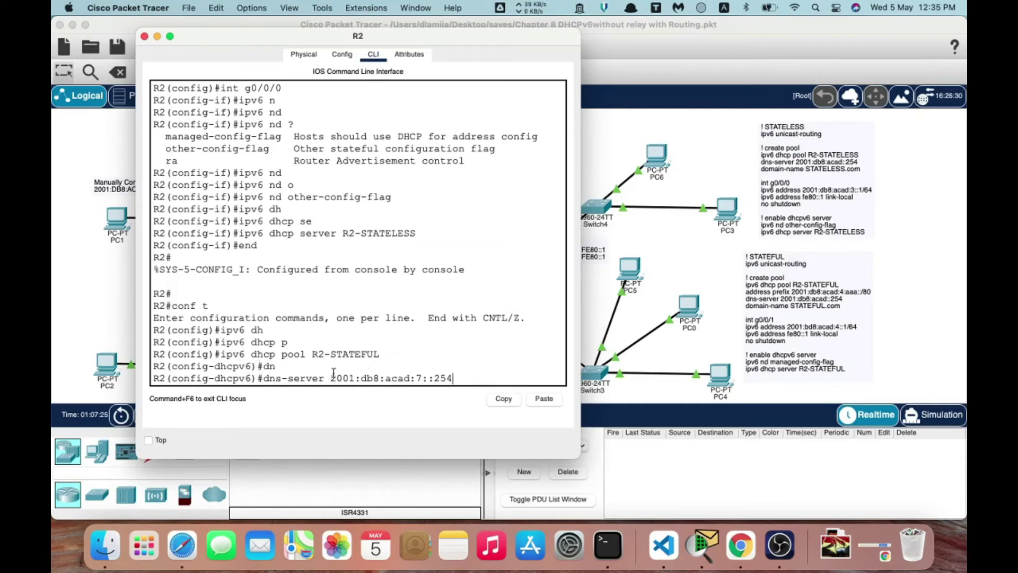
pyautogui.press('Return')
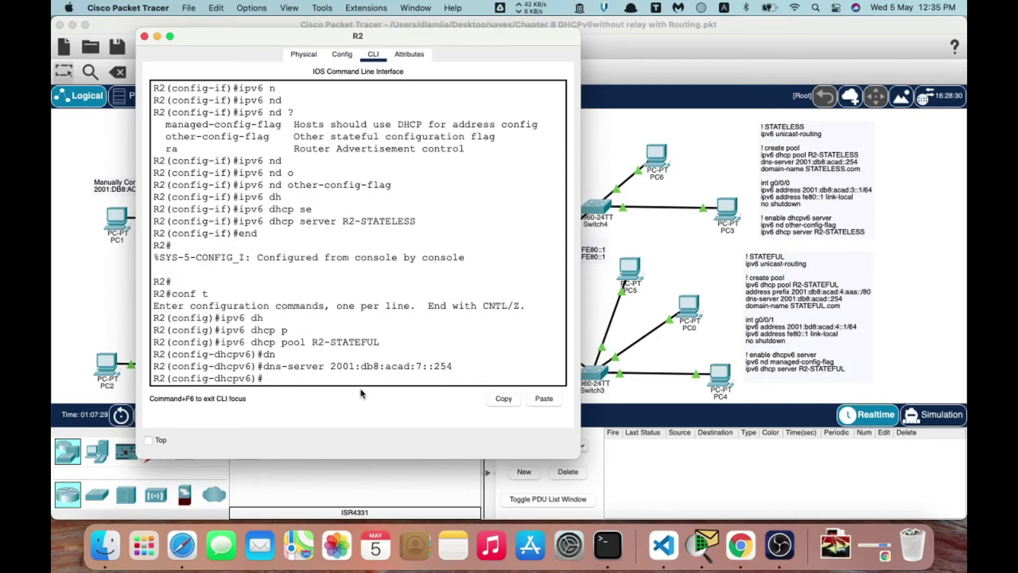
# Set the R2-STATEFUL pool's domain name to STATEFUL.com.
pyautogui.write('dem')
pyautogui.press('Tab')
pyautogui.press('BackSpace')
pyautogui.press('BackSpace')
pyautogui.write('o')
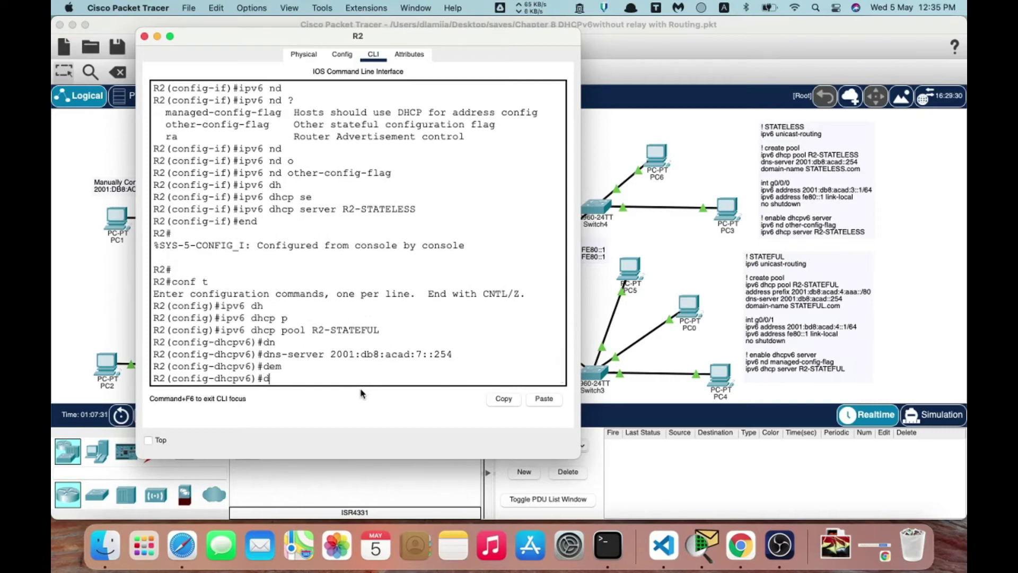
pyautogui.press('Tab')
pyautogui.write('STATE')
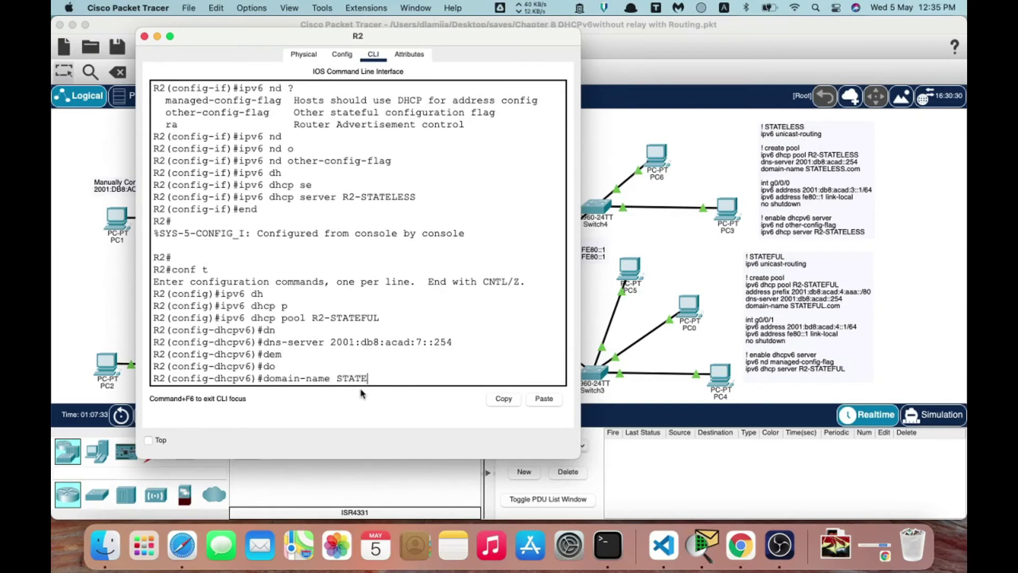
pyautogui.write('FUL.com')
pyautogui.moveTo(423, 40); pyautogui.dragTo(862, 335)
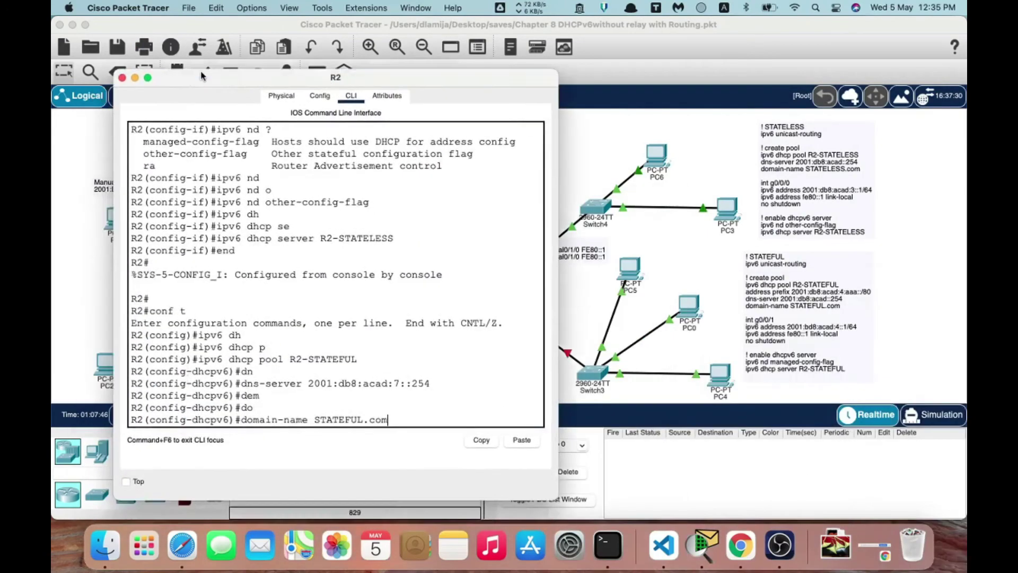
pyautogui.moveTo(201, 76); pyautogui.dragTo(248, 39)
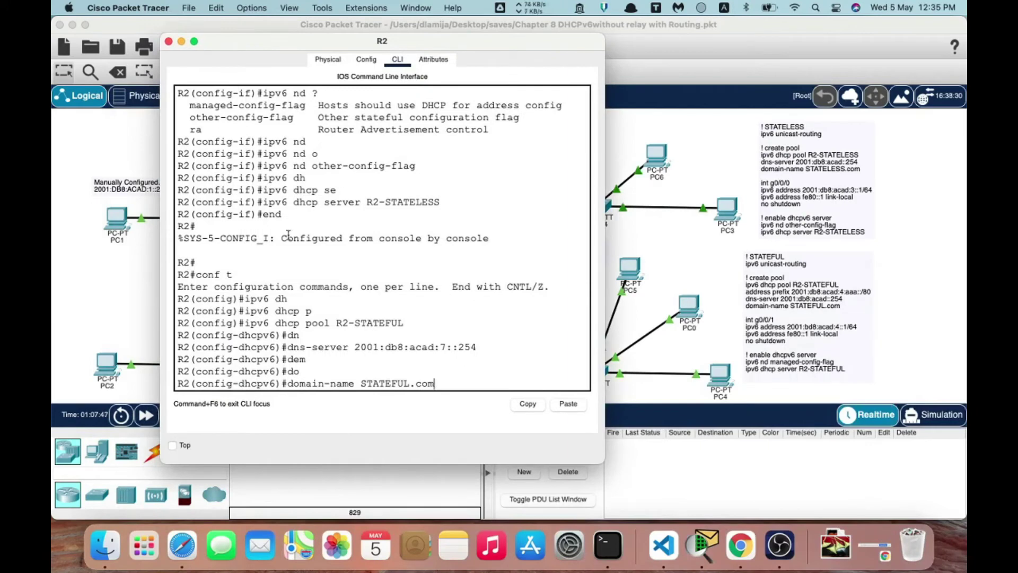
pyautogui.press('Return')
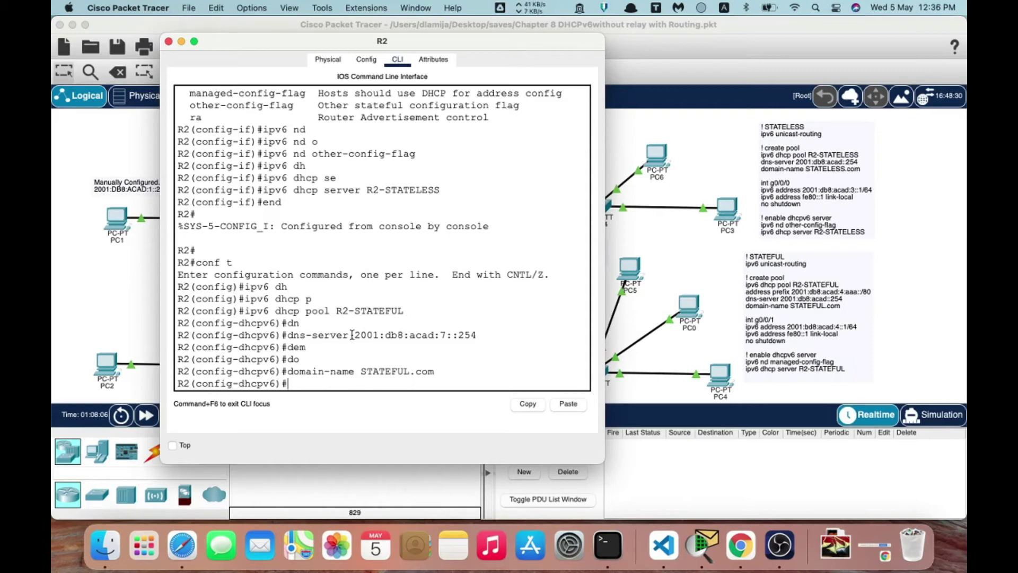
# Set the R2-STATEFUL pool's address prefix to 2001:db8:acad:4:aaa::/80 and return to privileged EXEC mode.
pyautogui.write('add')
pyautogui.press('Tab')
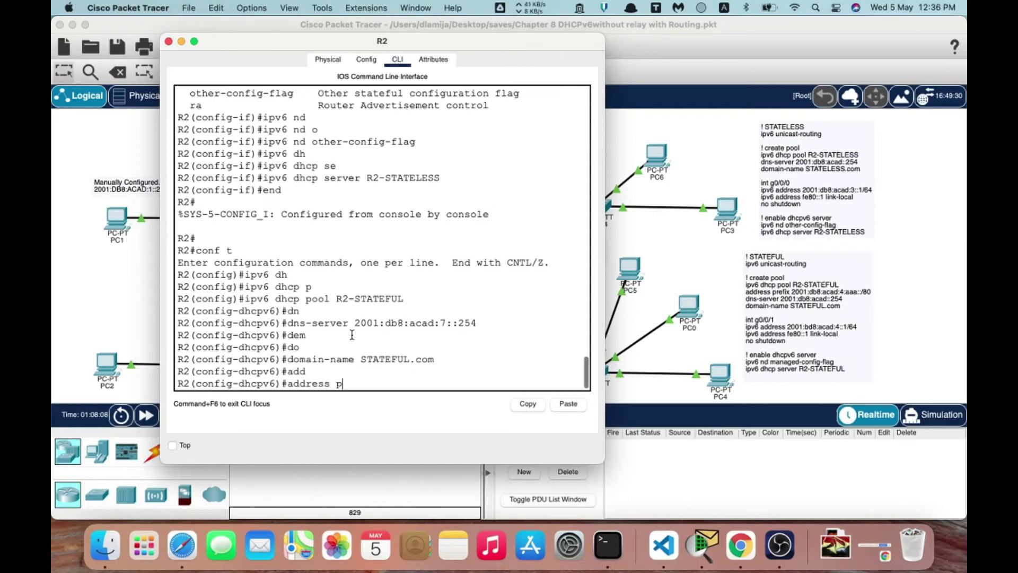
pyautogui.write('pr')
pyautogui.press('Tab')
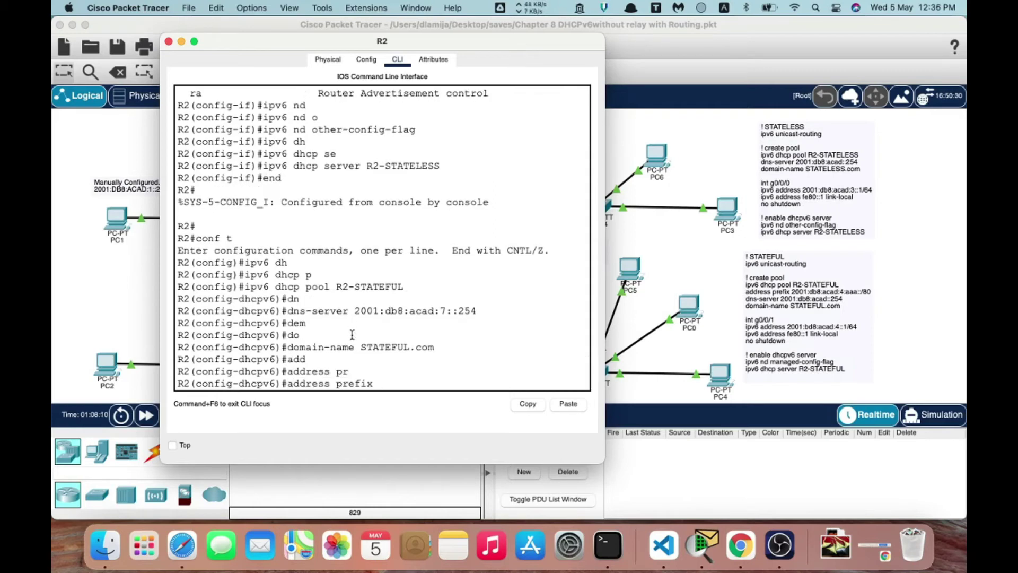
pyautogui.write('2001:db8:acad:')
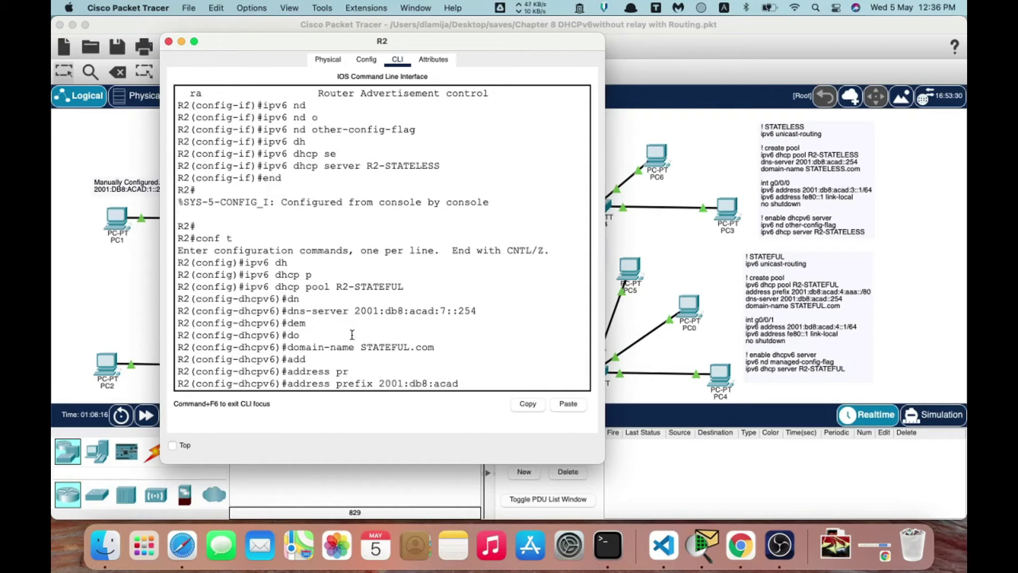
pyautogui.write('4:aaa::/')
pyautogui.moveTo(378, 384); pyautogui.dragTo(492, 381)
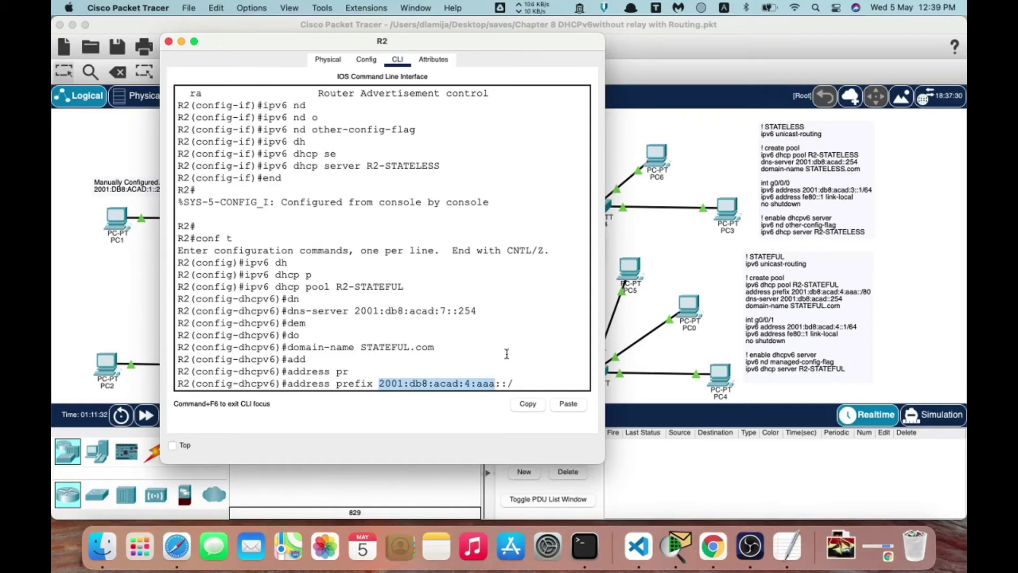
pyautogui.click(517, 382)
pyautogui.write('6')
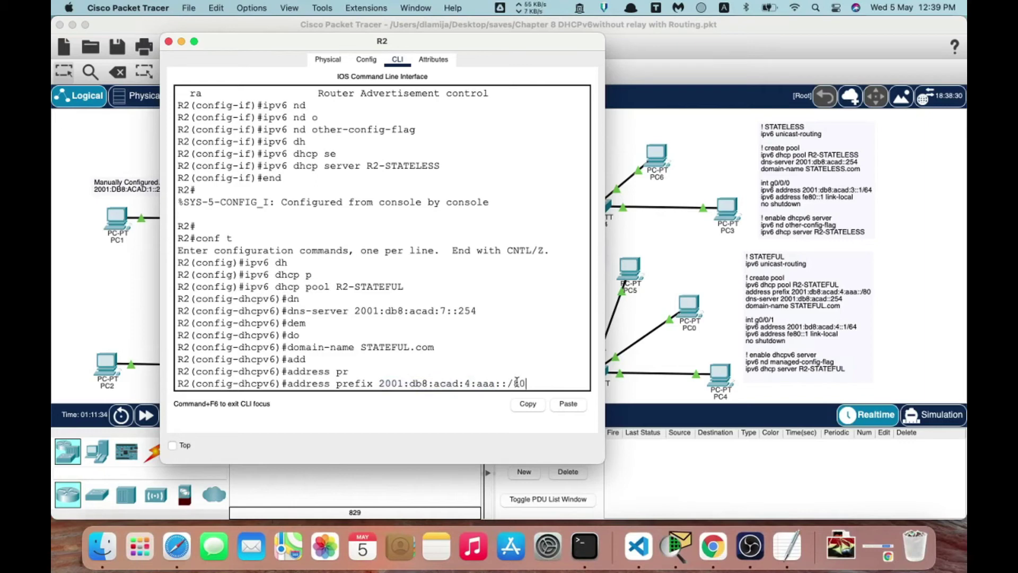
pyautogui.press('Return')
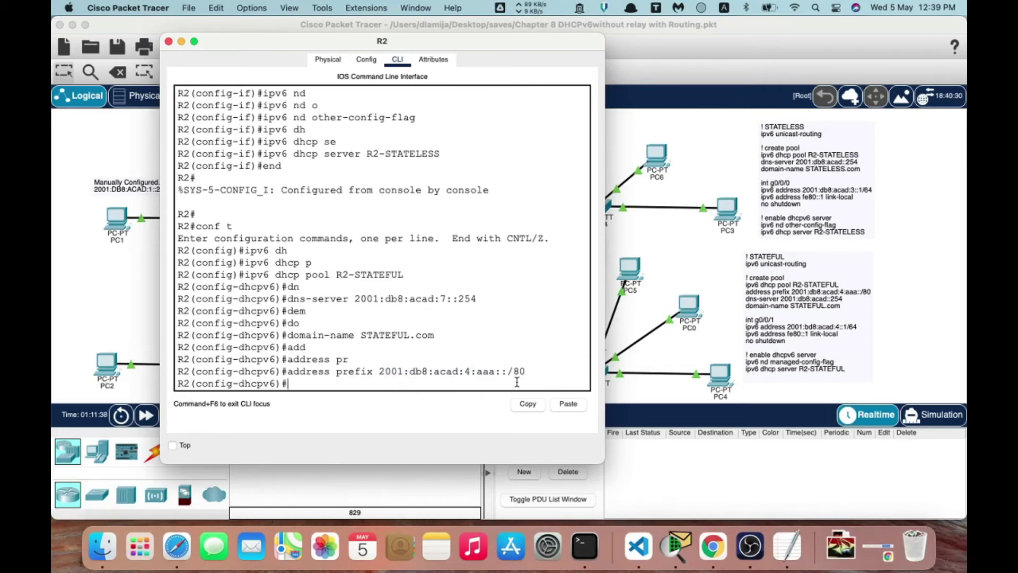
pyautogui.write('end')
pyautogui.press('Return')
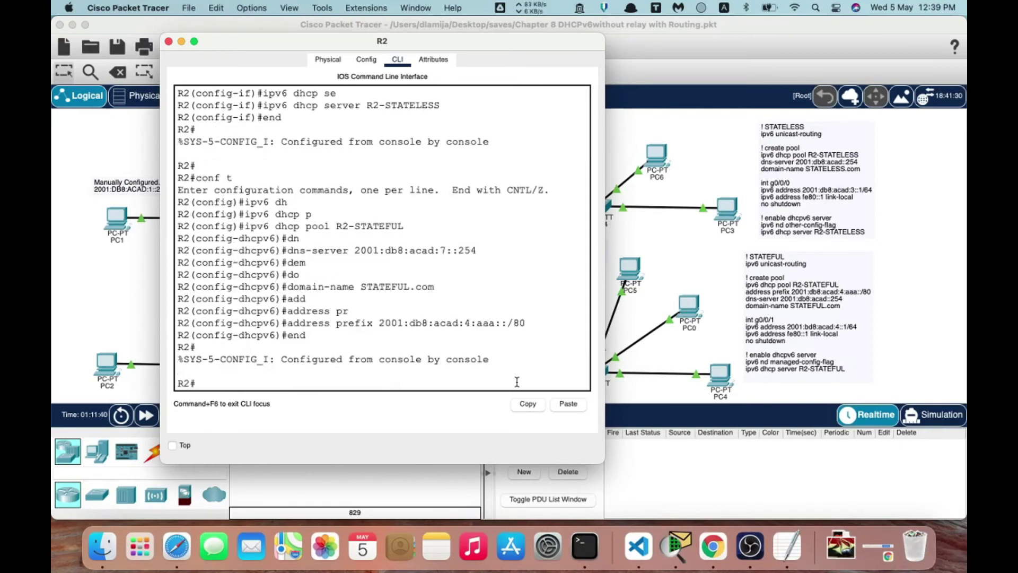
# Enter configuration mode for R2's interface g0/0/1 and assign it the IPv6 address 2001:db8:acad:4::1/64.
pyautogui.write('conf t')
pyautogui.press('Return')
pyautogui.write('int g0/0/1')
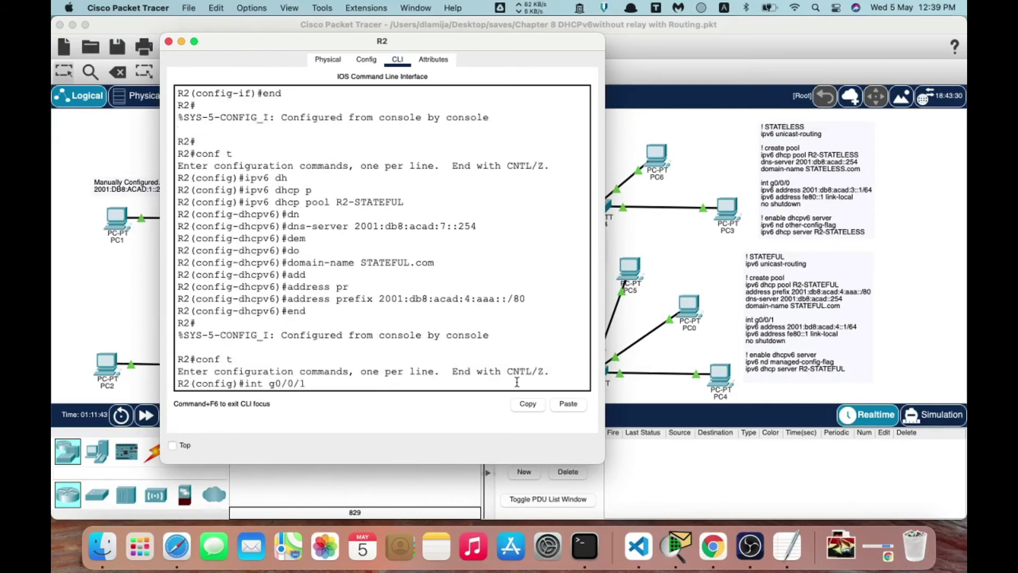
pyautogui.press('Return')
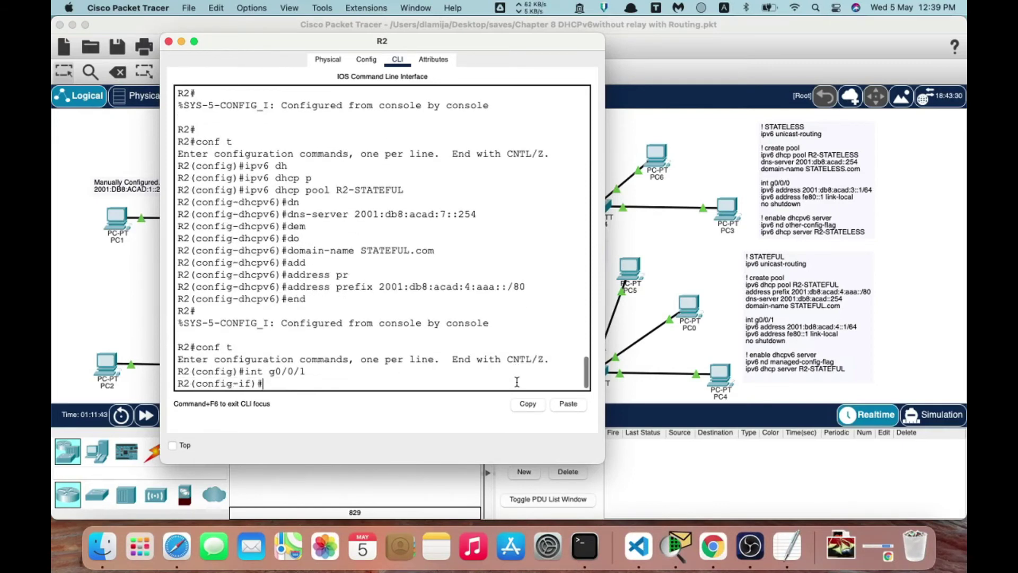
pyautogui.write('ipv6 add')
pyautogui.press('Tab')
pyautogui.write('2')
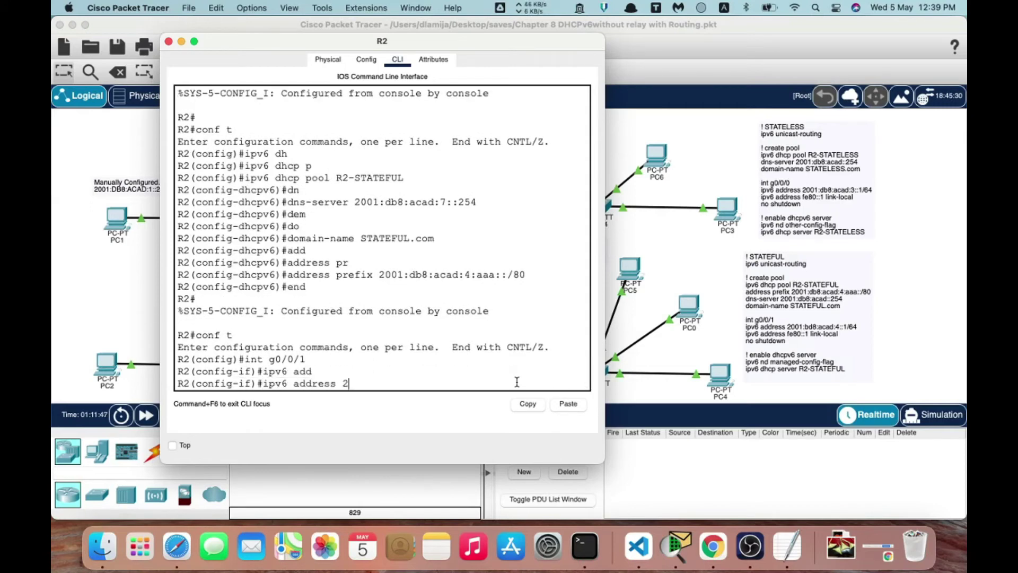
pyautogui.write('001:db8:acad:4::')
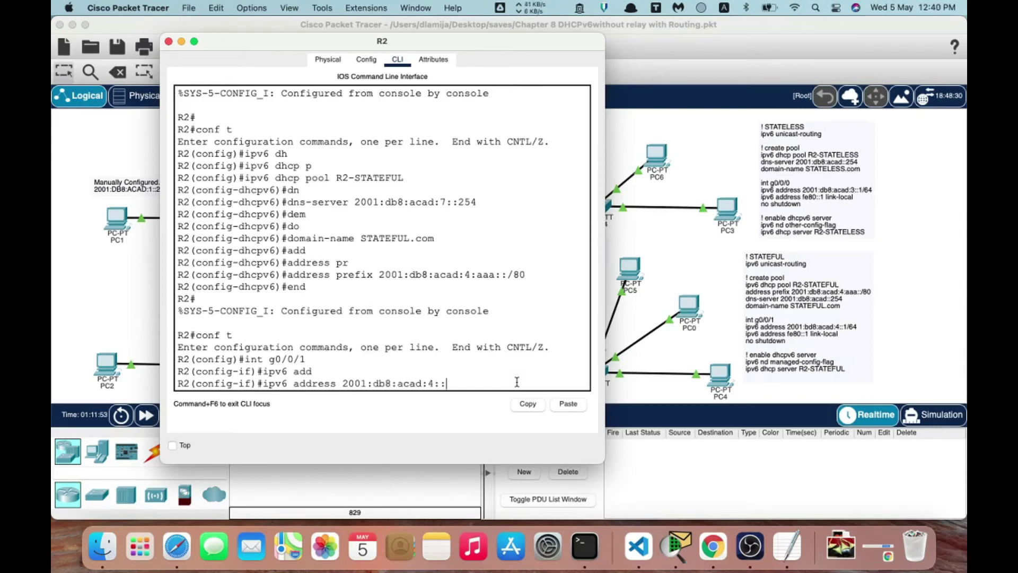
pyautogui.write('1/64')
pyautogui.press('Return')
# Assign the link-local IPv6 address fe80::1 to R2's interface g0/0/1.
pyautogui.write('ipv')
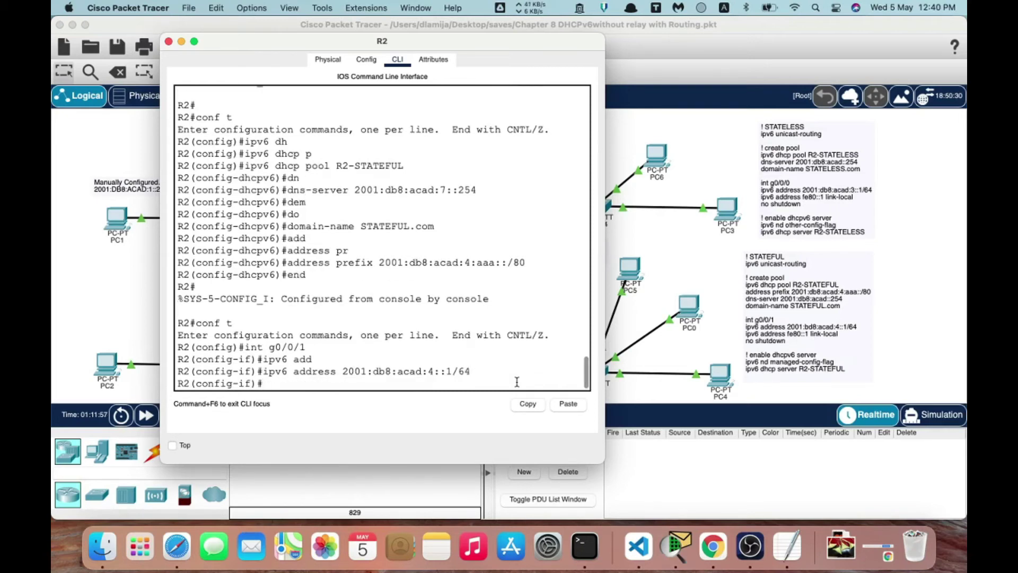
pyautogui.write('6 add')
pyautogui.press('Tab')
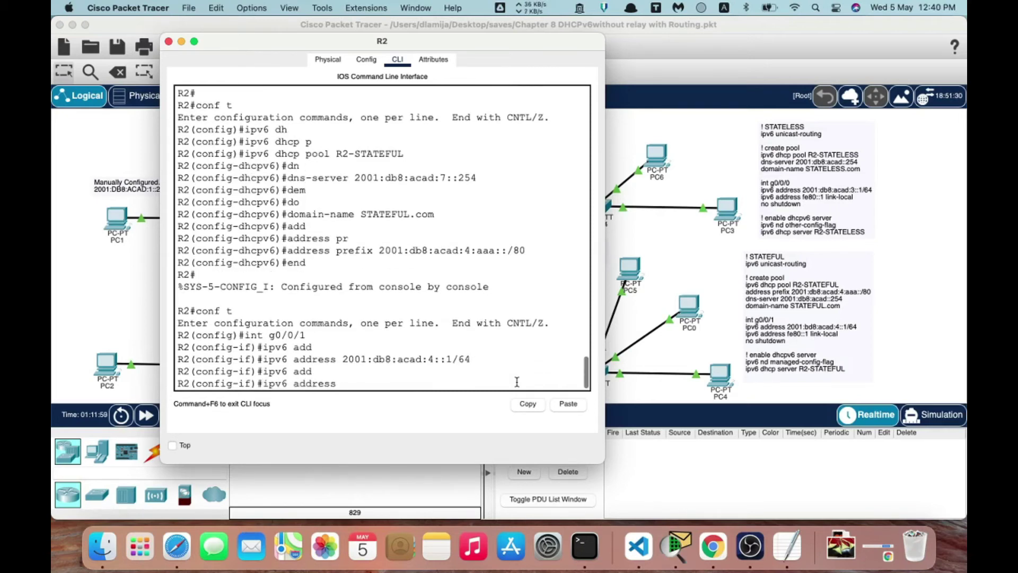
pyautogui.write('200')
pyautogui.press('BackSpace')
pyautogui.press('BackSpace')
pyautogui.press('BackSpace')
pyautogui.write('fe70')
pyautogui.press('BackSpace')
pyautogui.press('BackSpace')
pyautogui.write('80::1 lin')
pyautogui.press('Tab')
pyautogui.press('Return')
# Bring up R2's interface g0/0/1 with no shutdown and close the R2 window.
pyautogui.write('no s')
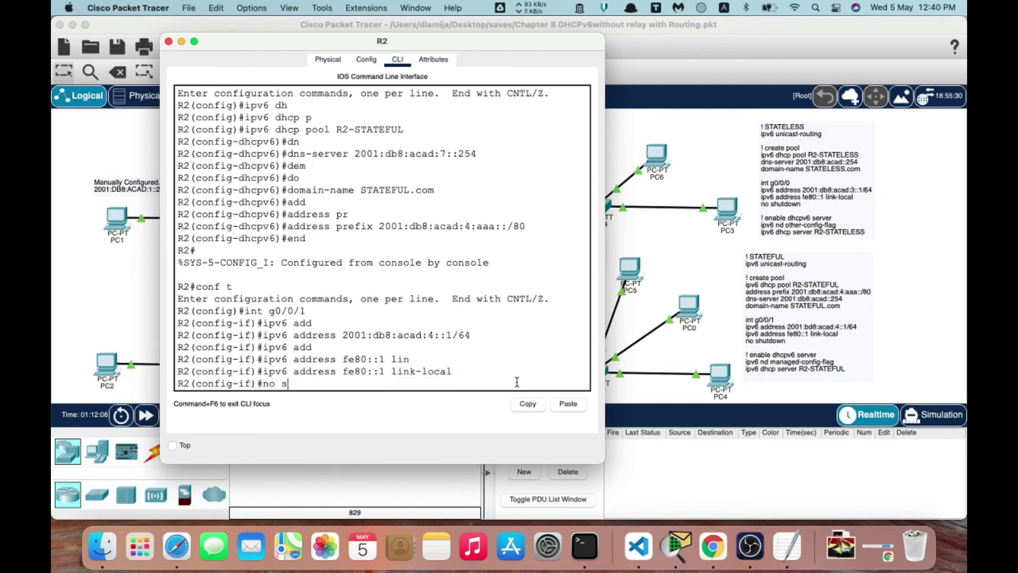
pyautogui.write('h')
pyautogui.press('Tab')
pyautogui.press('Return')
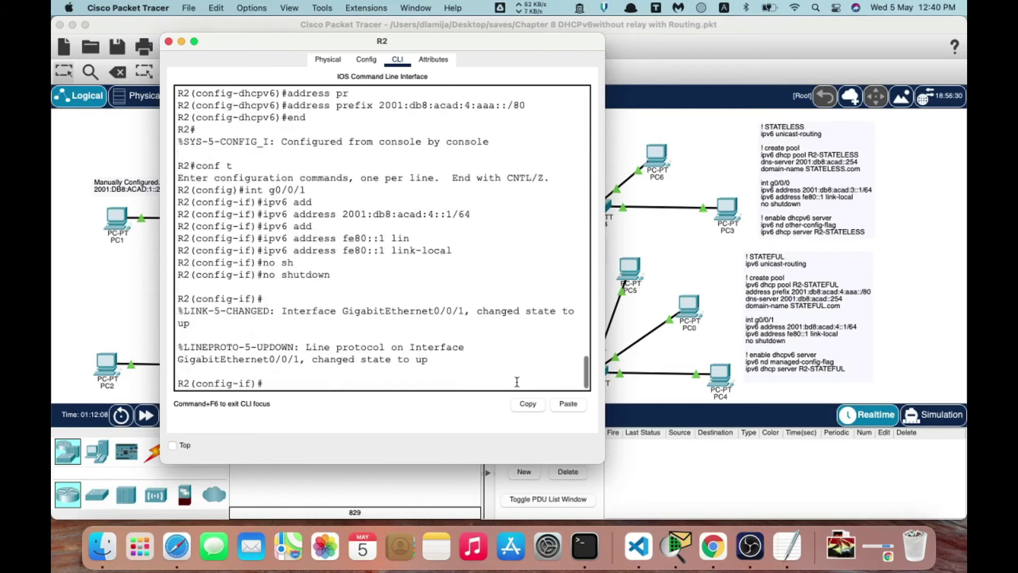
pyautogui.moveTo(292, 50); pyautogui.dragTo(734, 57)
pyautogui.click(622, 52)
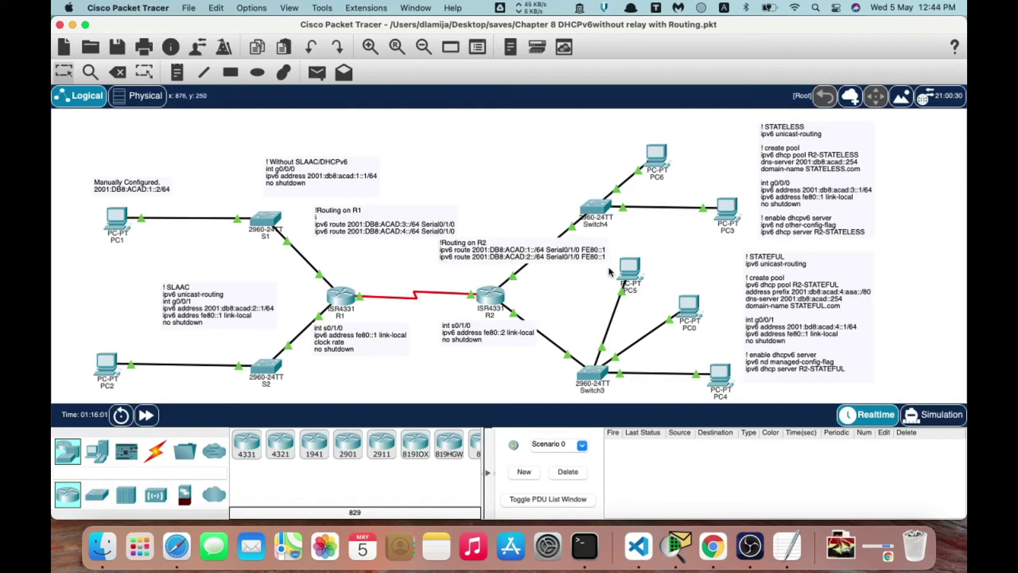
pyautogui.click(489, 297)
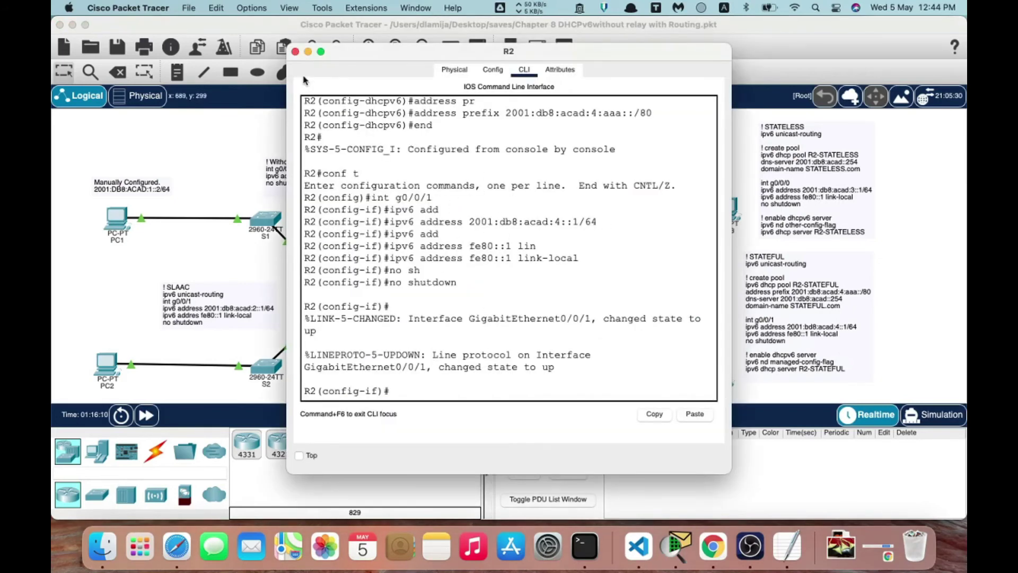
pyautogui.click(296, 52)
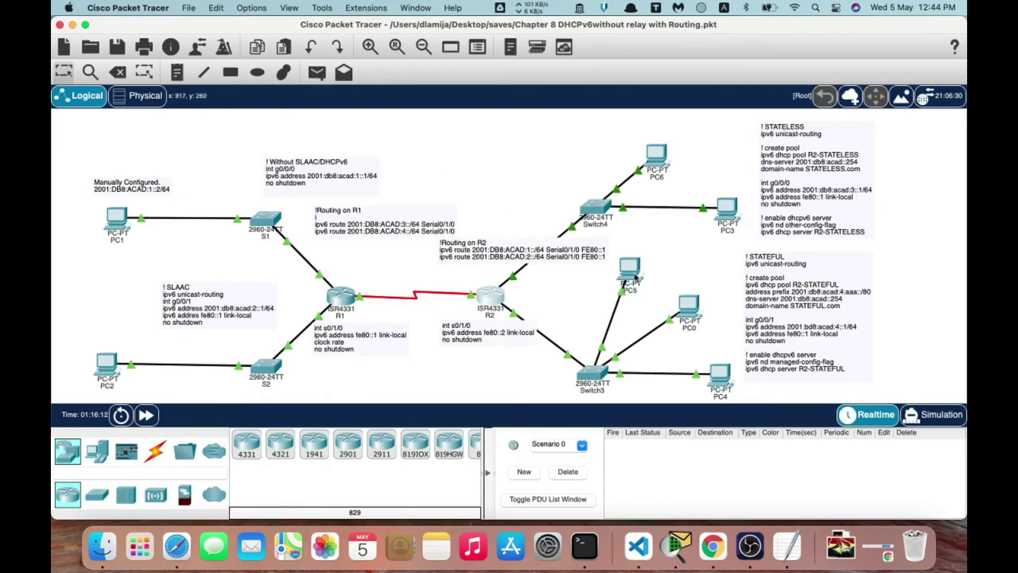
# Set PC5's IPv6 configuration to Automatic, check the addresses it receives, and close the PC5 window.
pyautogui.click(634, 273)
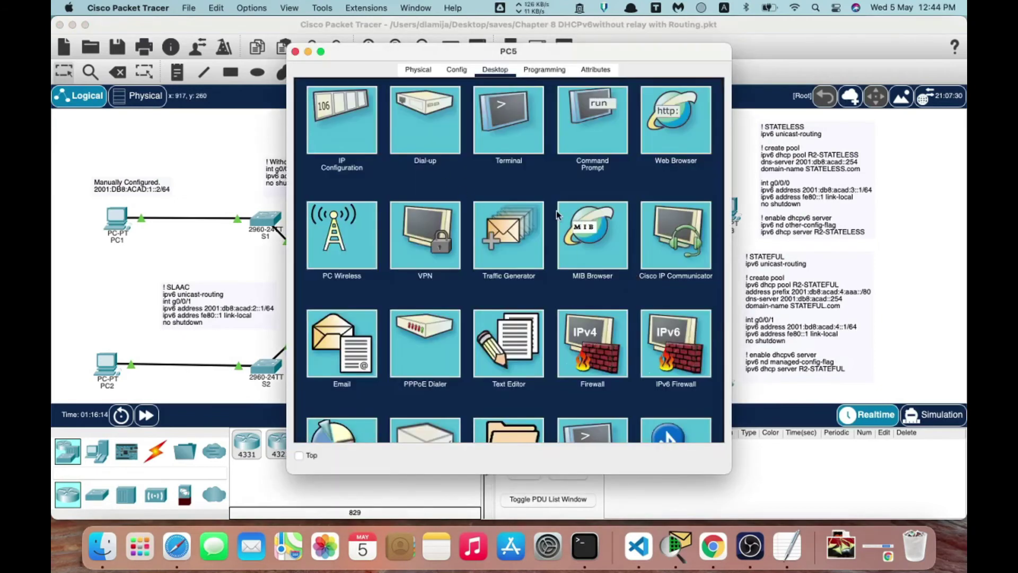
pyautogui.click(344, 112)
pyautogui.click(315, 273)
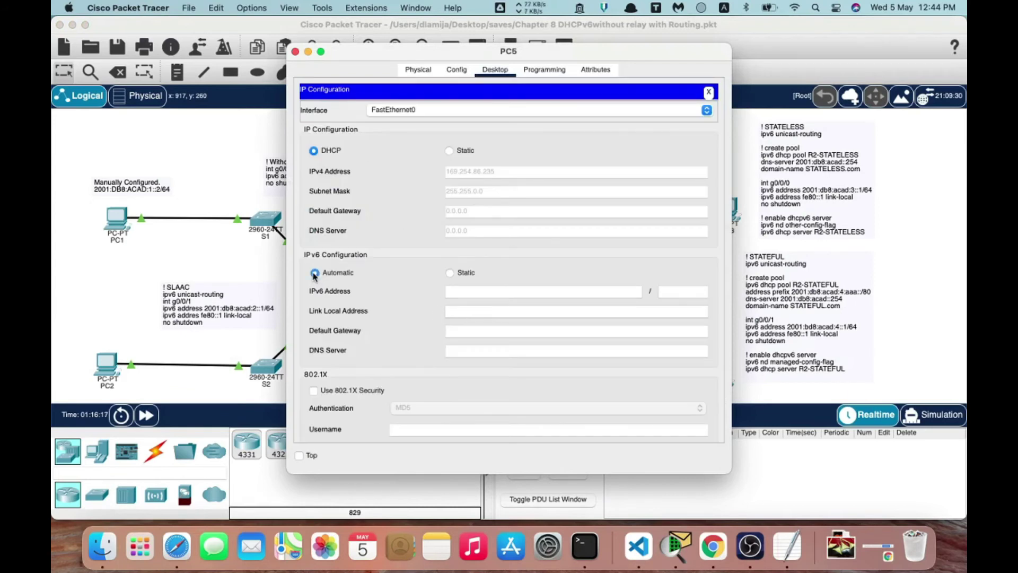
pyautogui.moveTo(315, 275); pyautogui.dragTo(531, 248)
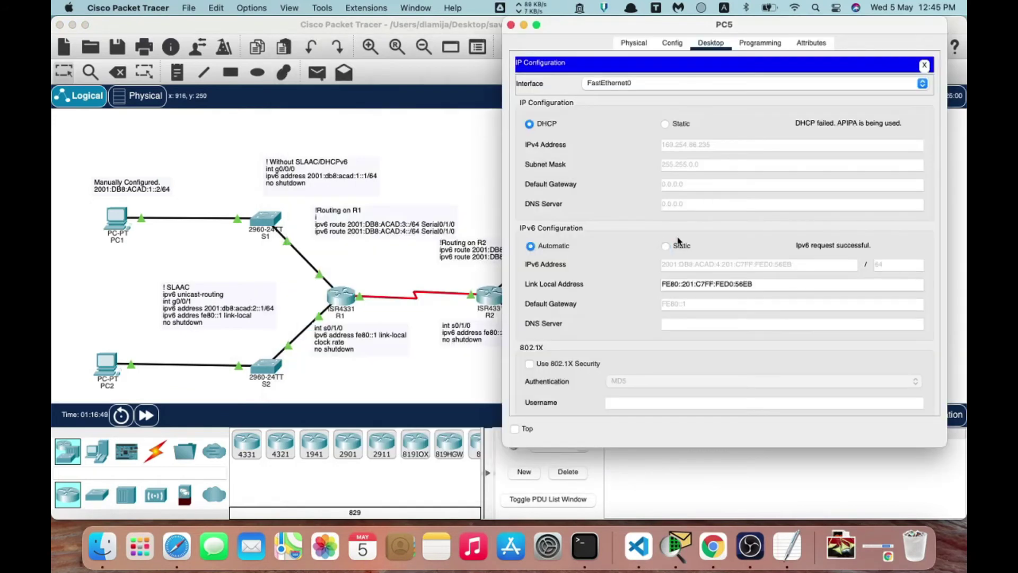
pyautogui.moveTo(619, 21); pyautogui.dragTo(222, 6)
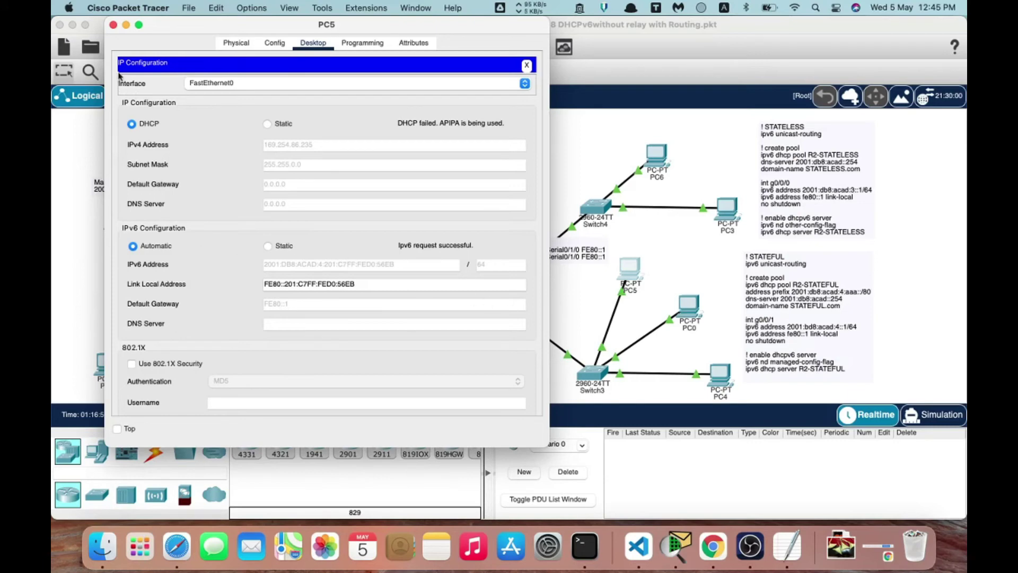
pyautogui.click(113, 25)
# Reopen R2's command line, leave the paged configuration listing and enter global configuration mode.
pyautogui.click(490, 295)
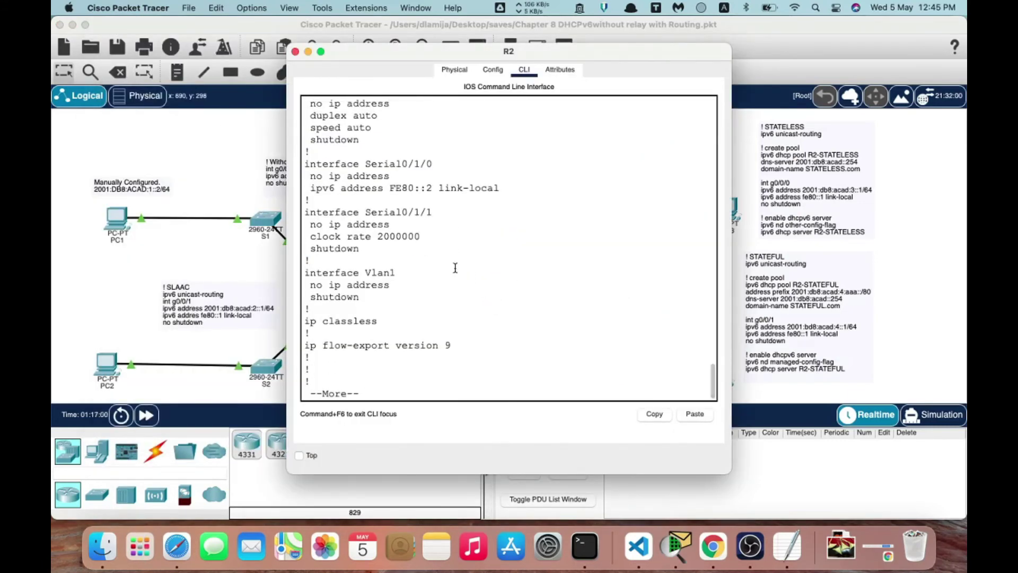
pyautogui.press('space')
pyautogui.press('Return')
pyautogui.write('c')
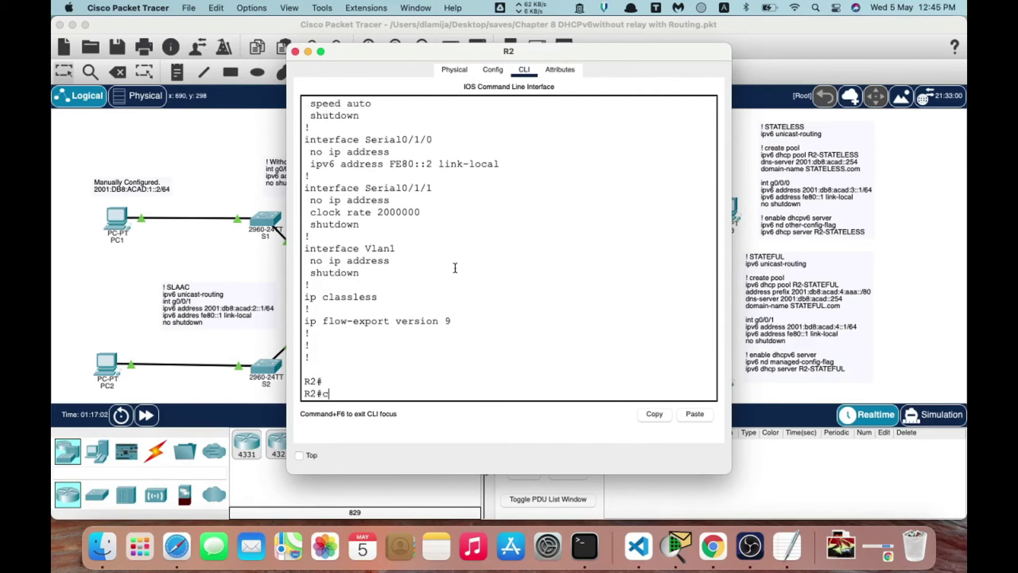
pyautogui.write('ofnf')
pyautogui.press('BackSpace')
pyautogui.press('BackSpace')
pyautogui.press('BackSpace')
pyautogui.press('BackSpace')
pyautogui.write('nf t')
pyautogui.press('Return')
# Enable the IPv6 ND managed-config-flag on R2's interface g0/0/1.
pyautogui.write('int f0')
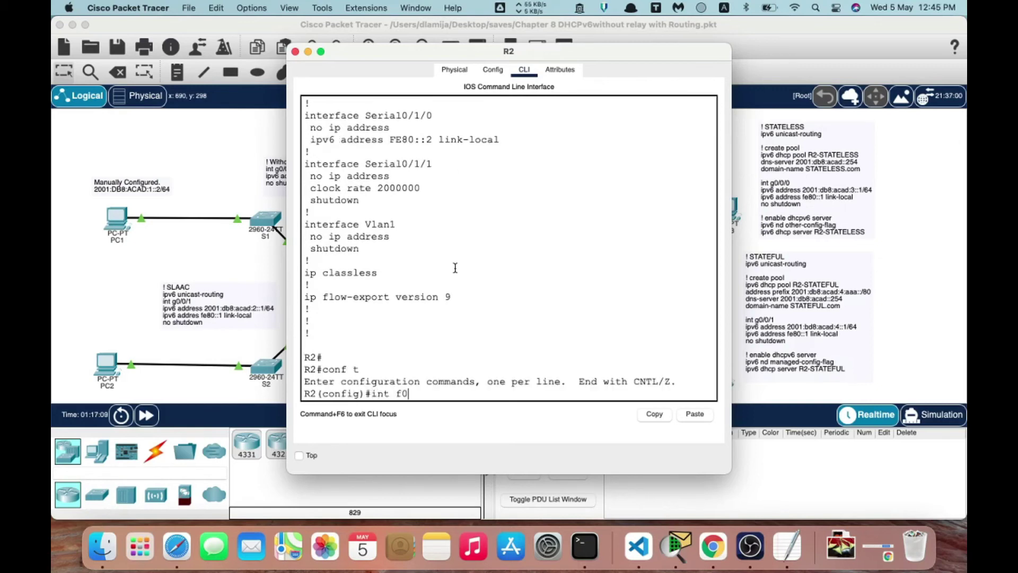
pyautogui.press('BackSpace')
pyautogui.press('BackSpace')
pyautogui.write('g0./')
pyautogui.write('0/1')
pyautogui.press('Return')
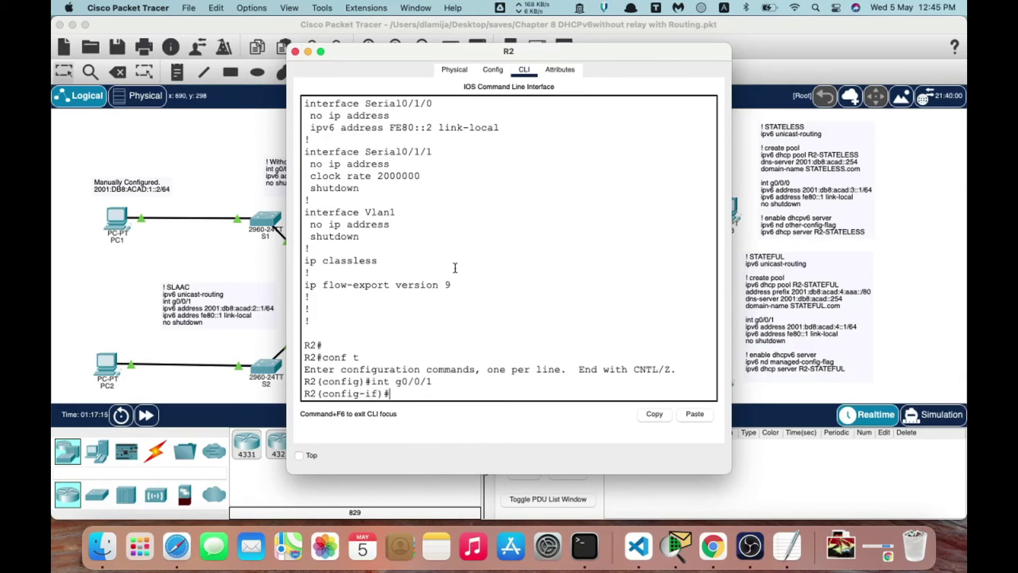
pyautogui.write('ipv6 nd m')
pyautogui.press('Tab')
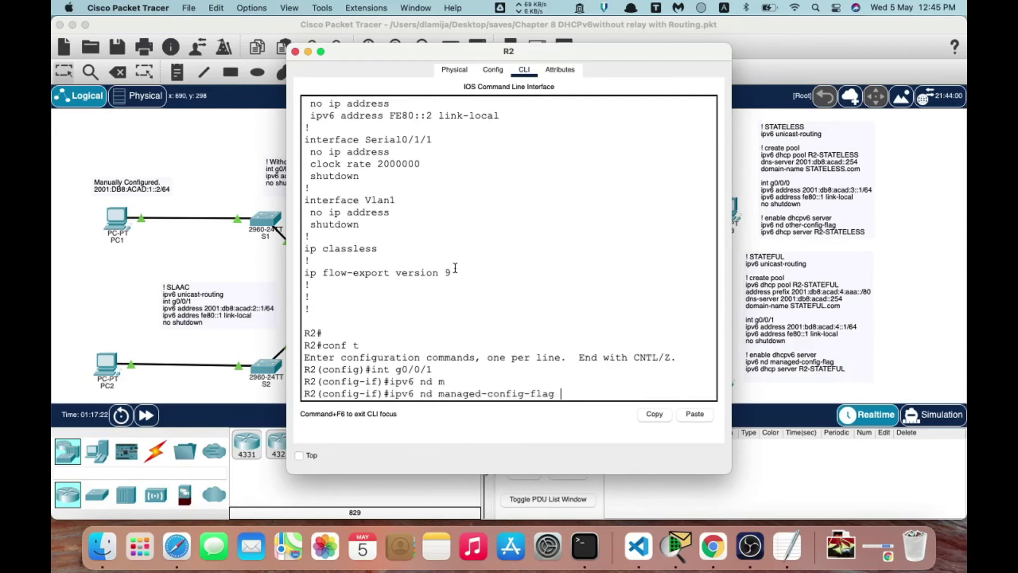
pyautogui.press('Return')
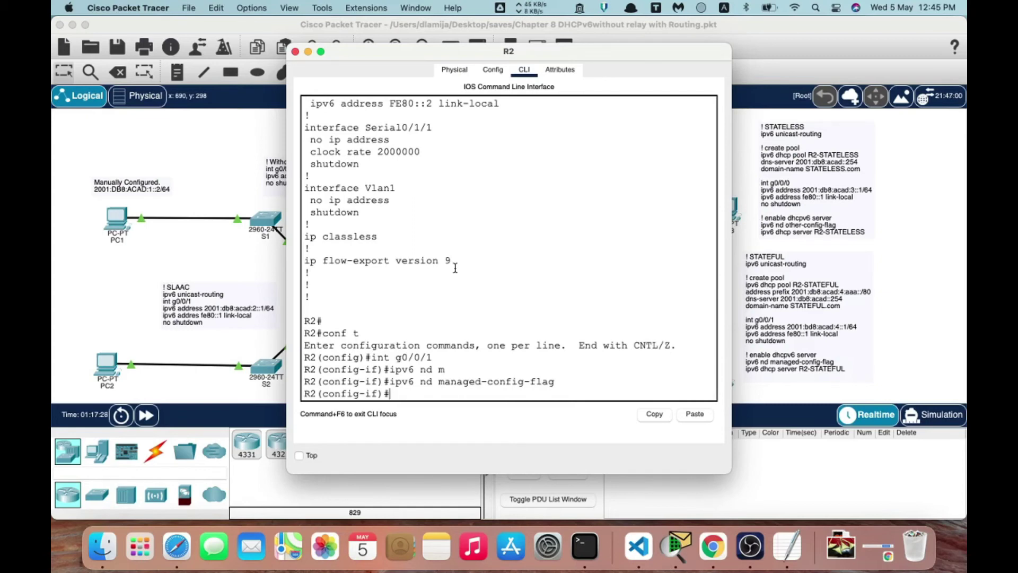
# Display the command help for ipv6 nd and ipv6 nd ra, and examine the managed-config-flag description.
pyautogui.press('Up')
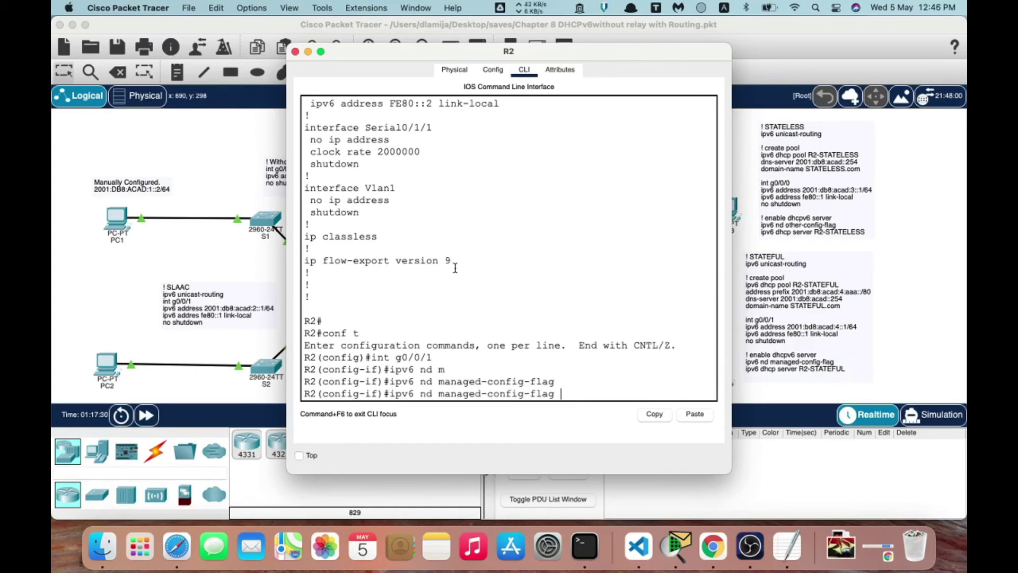
pyautogui.press('BackSpace')
pyautogui.press('BackSpace')
pyautogui.press('BackSpace')
pyautogui.press('BackSpace')
pyautogui.press('BackSpace')
pyautogui.press('BackSpace')
pyautogui.press('BackSpace')
pyautogui.press('BackSpace')
pyautogui.press('BackSpace')
pyautogui.press('BackSpace')
pyautogui.press('BackSpace')
pyautogui.press('BackSpace')
pyautogui.press('BackSpace')
pyautogui.press('BackSpace')
pyautogui.press('BackSpace')
pyautogui.press('BackSpace')
pyautogui.press('BackSpace')
pyautogui.press('BackSpace')
pyautogui.press('BackSpace')
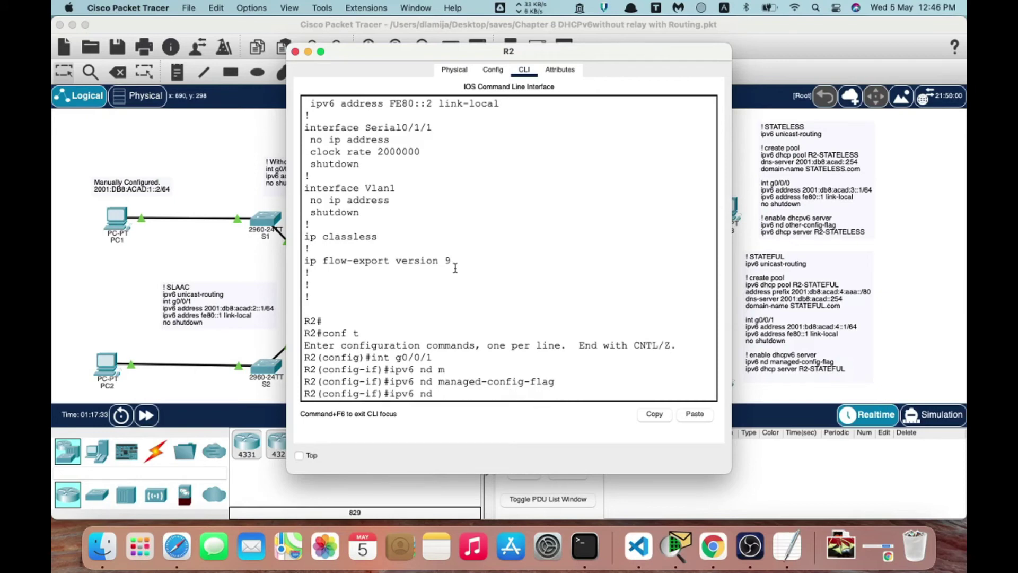
pyautogui.write('?ra ?')
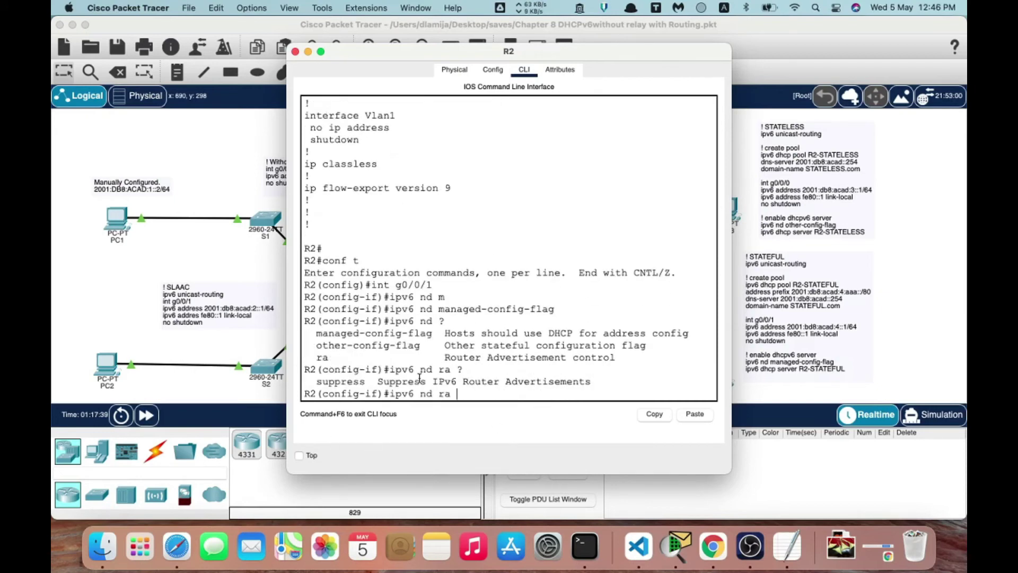
pyautogui.press('BackSpace')
pyautogui.press('BackSpace')
pyautogui.press('BackSpace')
pyautogui.press('BackSpace')
pyautogui.press('BackSpace')
pyautogui.press('BackSpace')
pyautogui.press('BackSpace')
pyautogui.press('BackSpace')
pyautogui.press('BackSpace')
pyautogui.press('BackSpace')
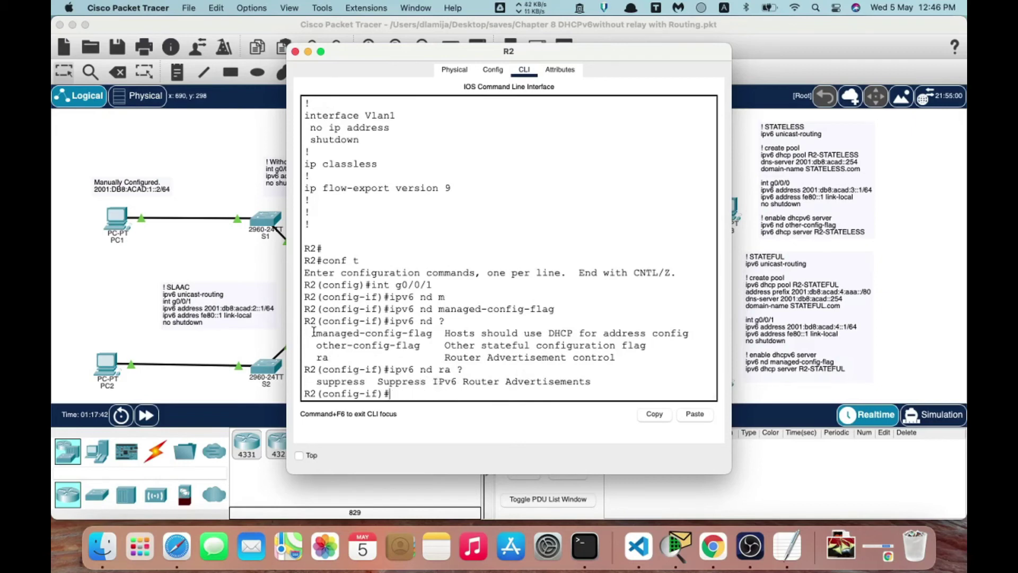
pyautogui.moveTo(313, 332); pyautogui.dragTo(439, 333)
pyautogui.click(439, 333)
# Enable the DHCPv6 server pool R2-STATEFUL on R2's interface g0/0/1.
pyautogui.press('BackSpace')
pyautogui.write('d')
pyautogui.press('Tab')
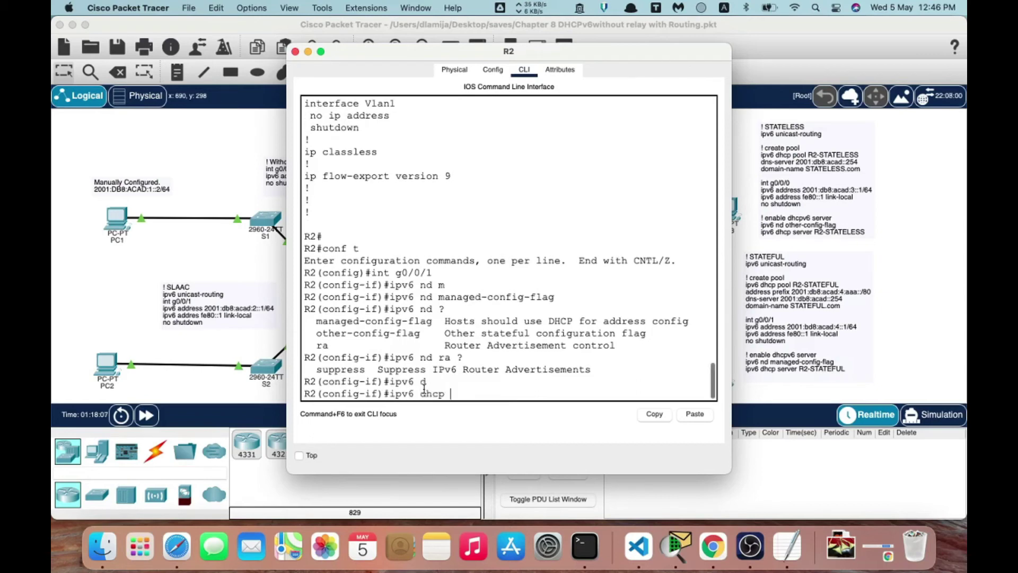
pyautogui.write('se')
pyautogui.press('Tab')
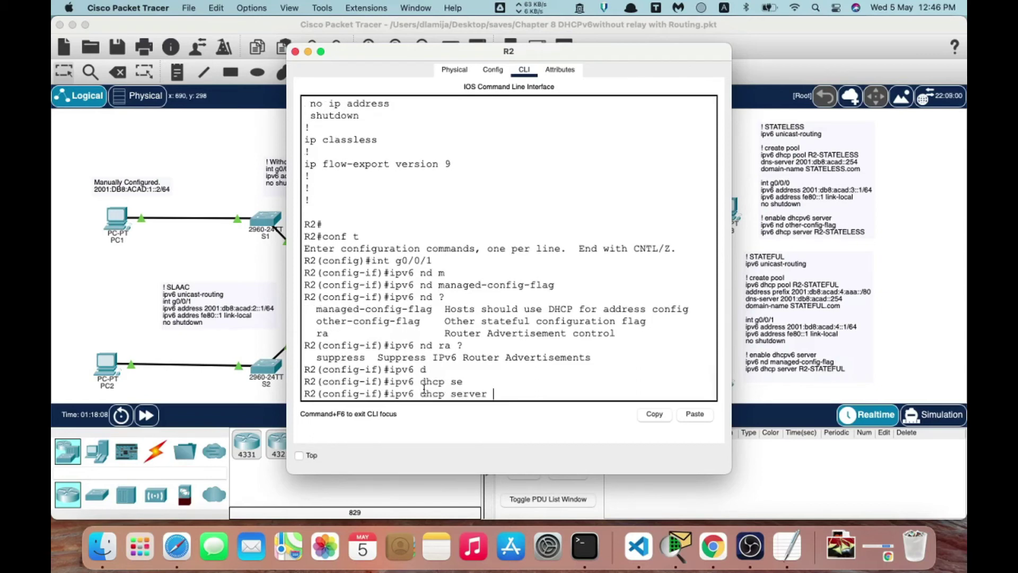
pyautogui.write('R2-STAT')
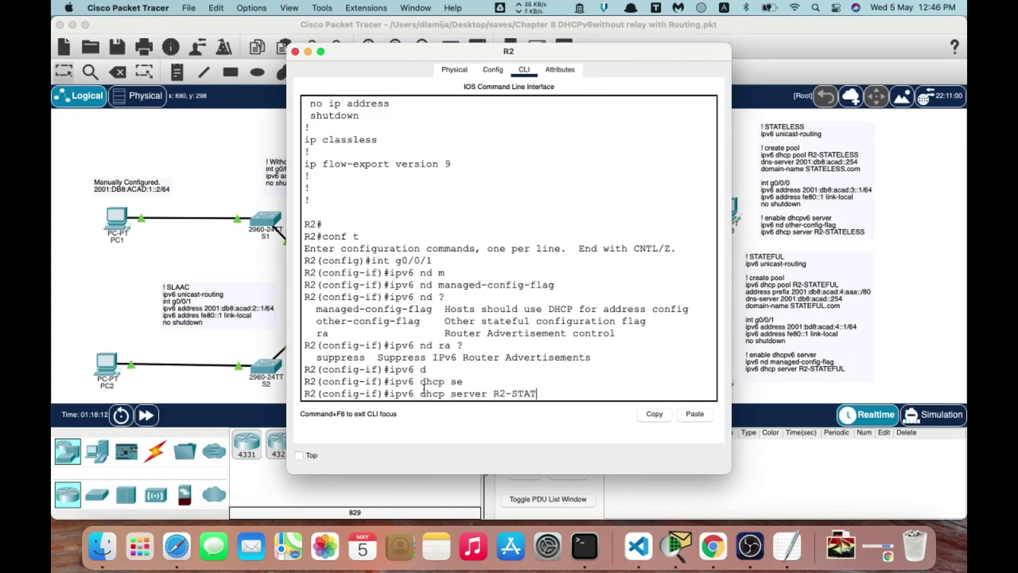
pyautogui.write('EFUL')
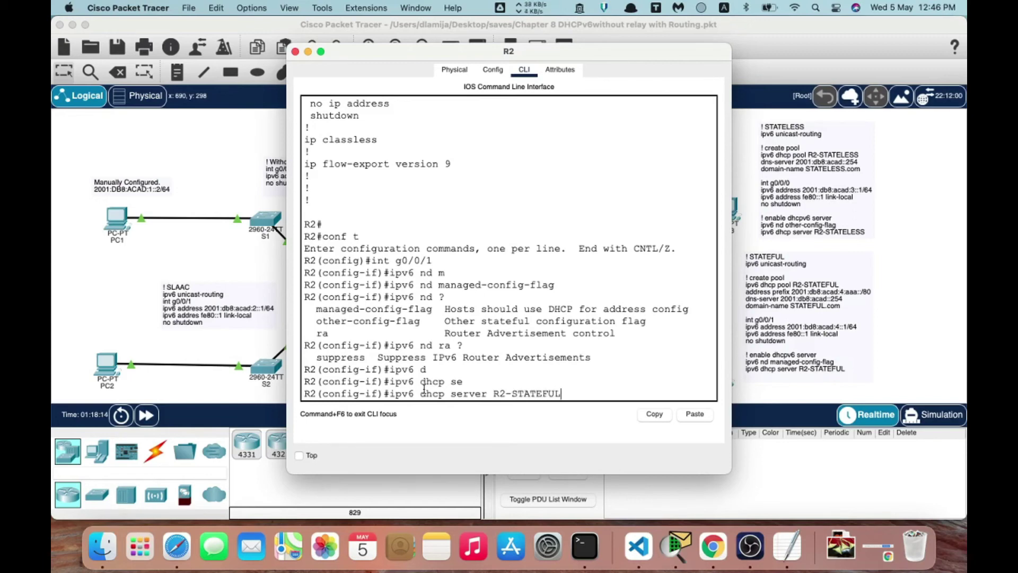
pyautogui.press('Return')
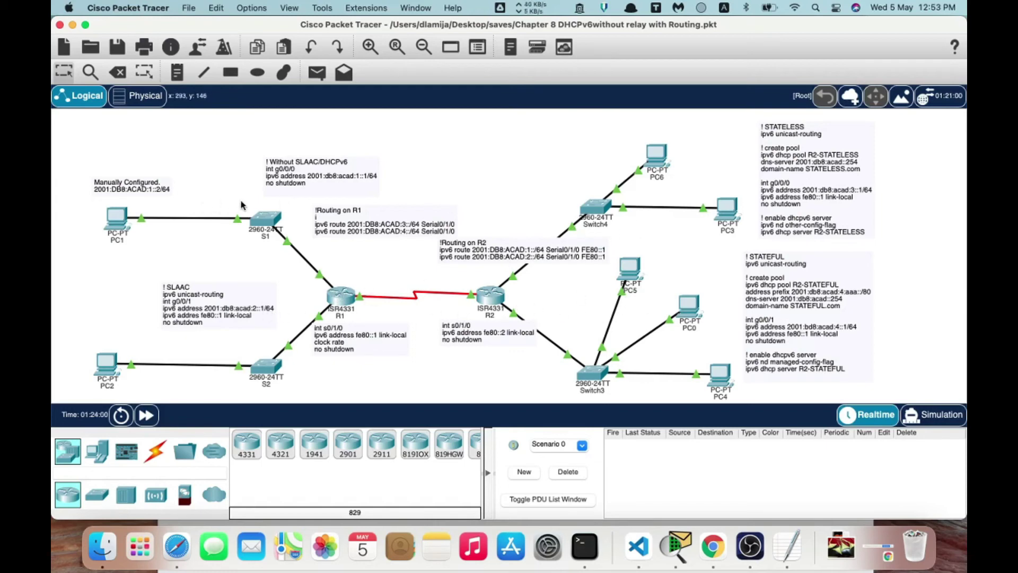
# Ping 2001:db8:acad:1::2 from PC6's command prompt and move the window clear of the topology.
pyautogui.click(656, 161)
pyautogui.click(583, 119)
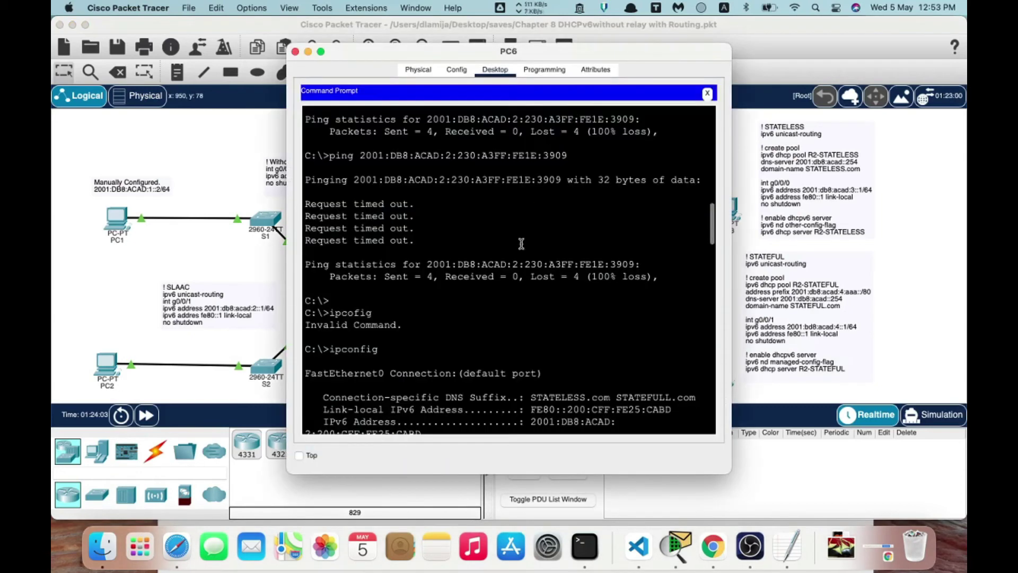
pyautogui.scroll(-10, 514, 262)
pyautogui.write('ping ')
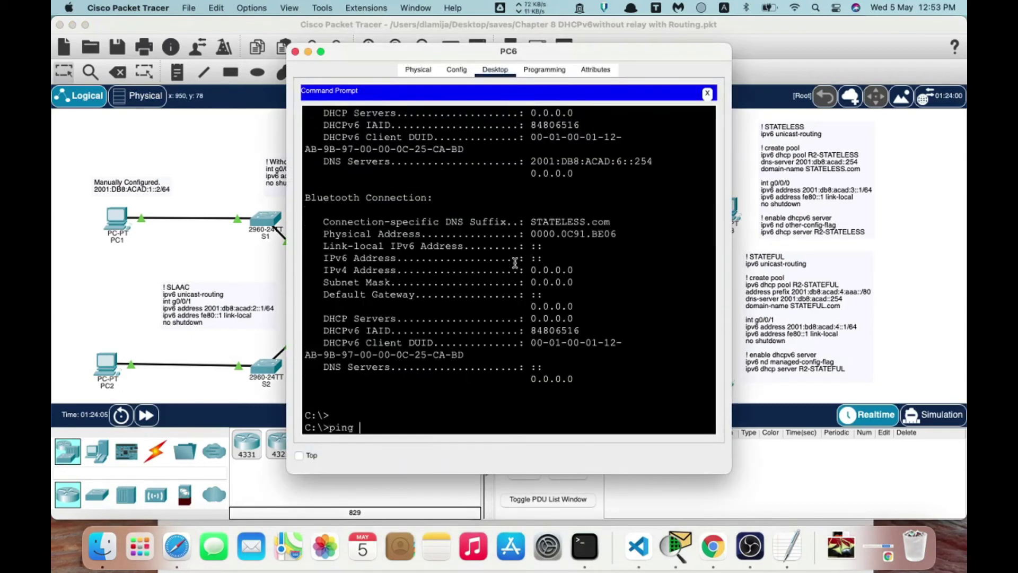
pyautogui.write('2001:db8:aca')
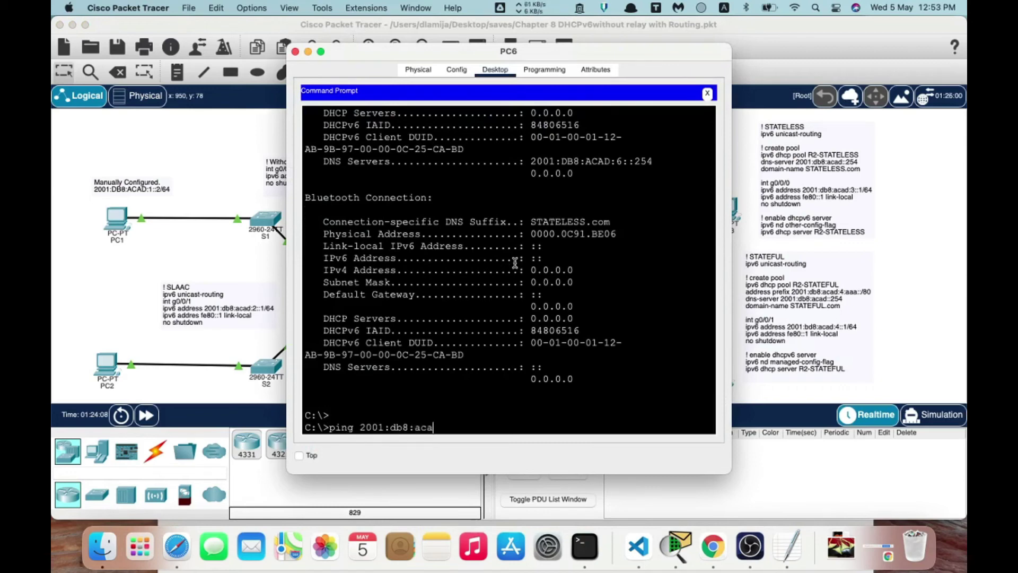
pyautogui.write('d:1::2')
pyautogui.moveTo(365, 54); pyautogui.dragTo(585, 27)
pyautogui.press('Return')
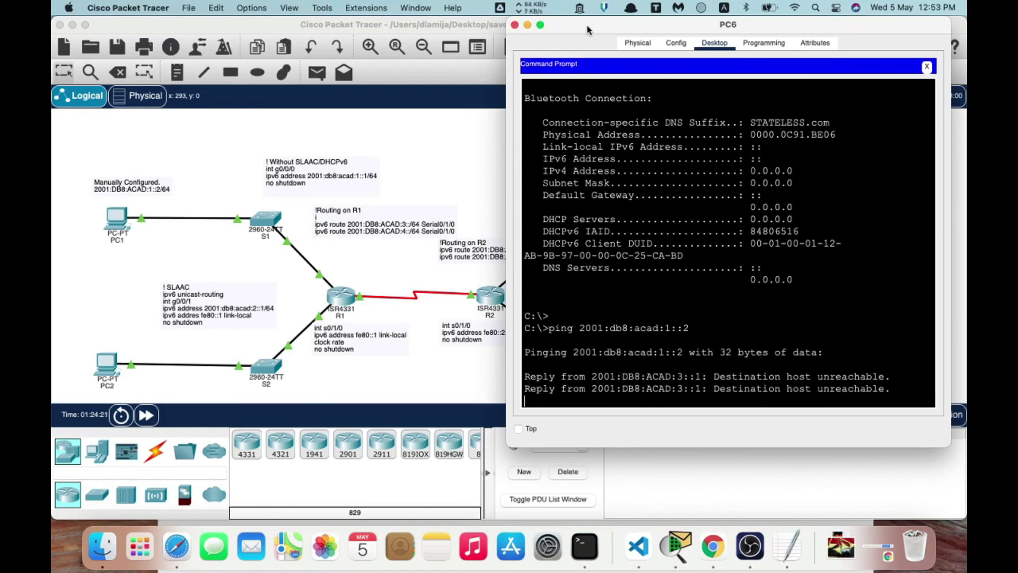
pyautogui.moveTo(588, 30); pyautogui.dragTo(205, 33)
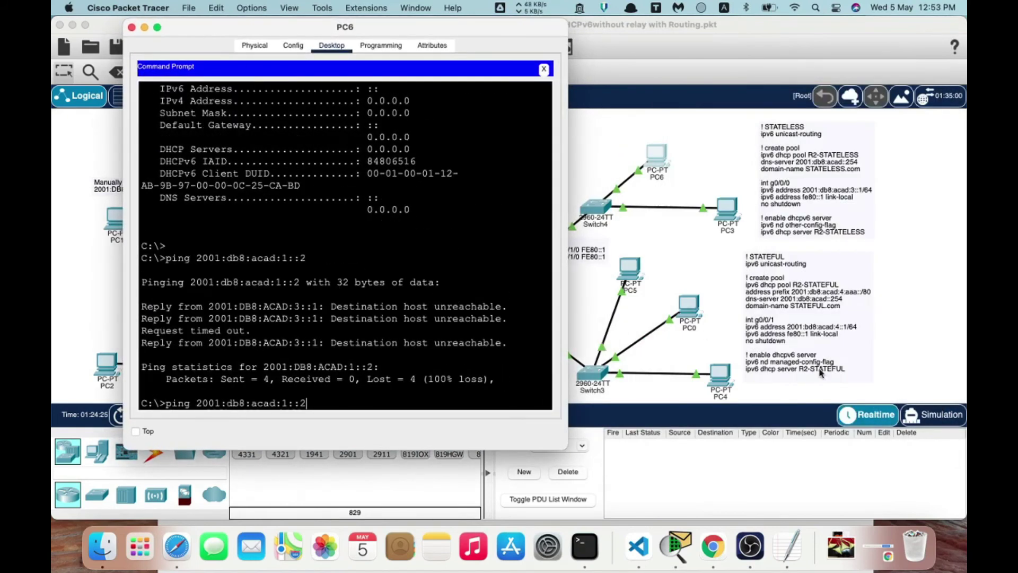
# Switch to simulation mode and repeat the ping to 2001:db8:acad:1::2 from PC6.
pyautogui.click(931, 413)
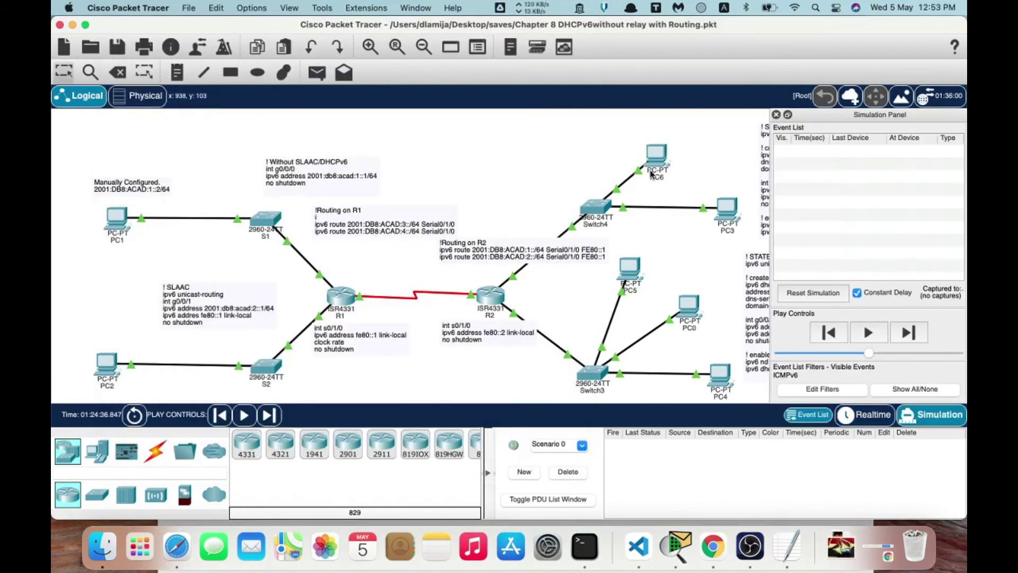
pyautogui.click(660, 156)
pyautogui.press('Up')
pyautogui.press('Return')
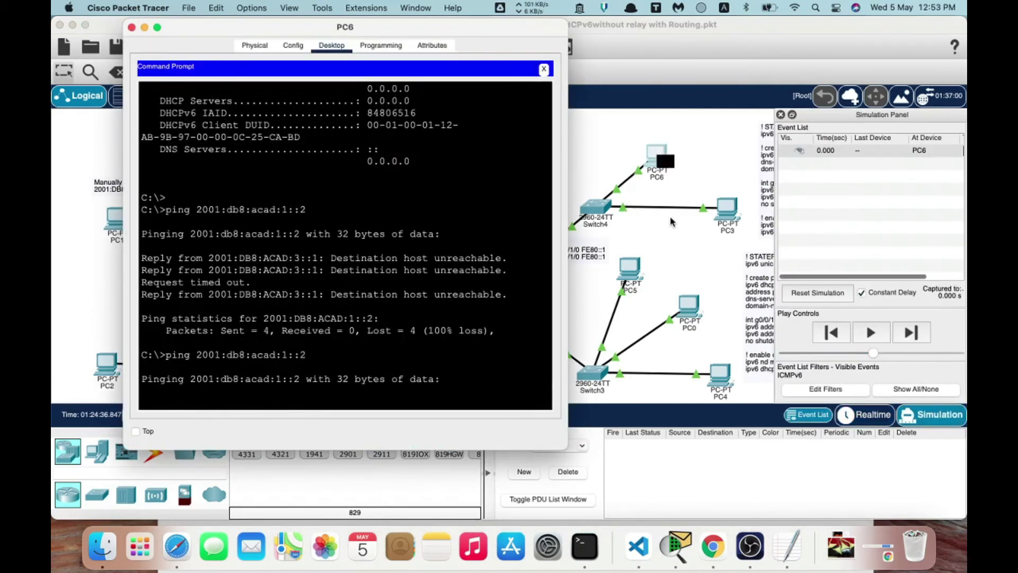
# Step the simulation forward event by event to follow PC6's ping packet through Switch4 to R2.
pyautogui.click(664, 145)
pyautogui.click(907, 333)
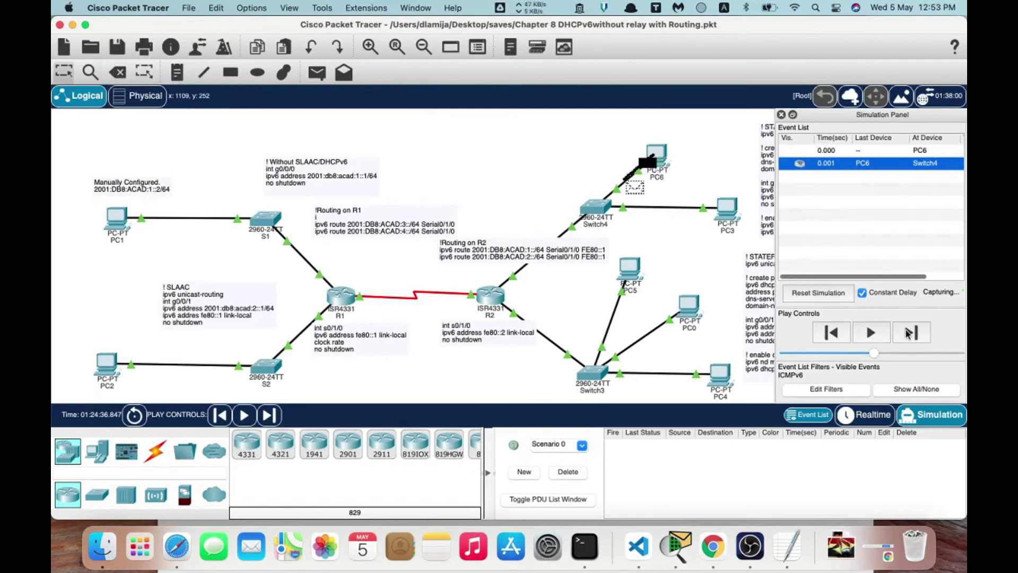
pyautogui.click(908, 333)
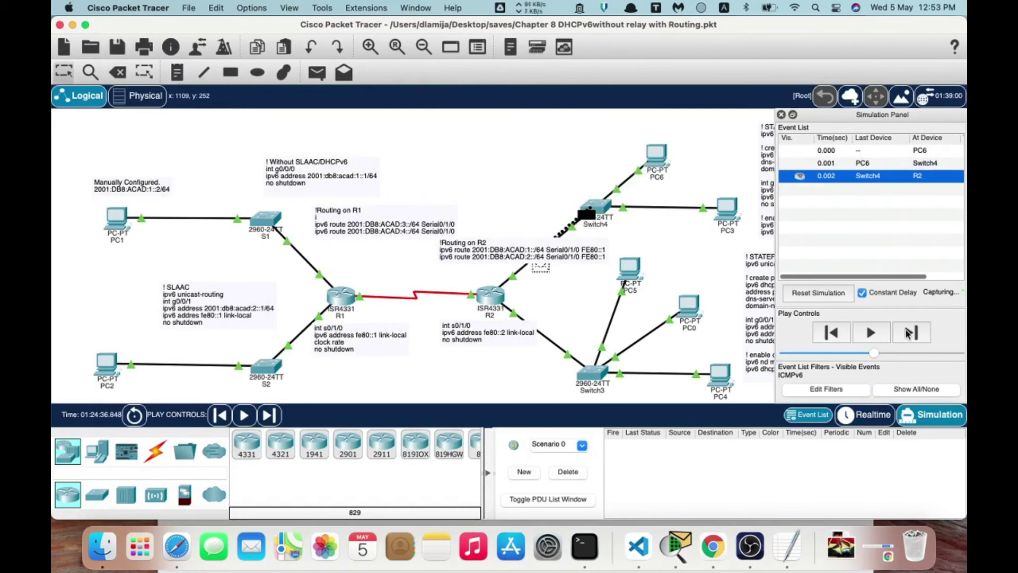
pyautogui.click(908, 332)
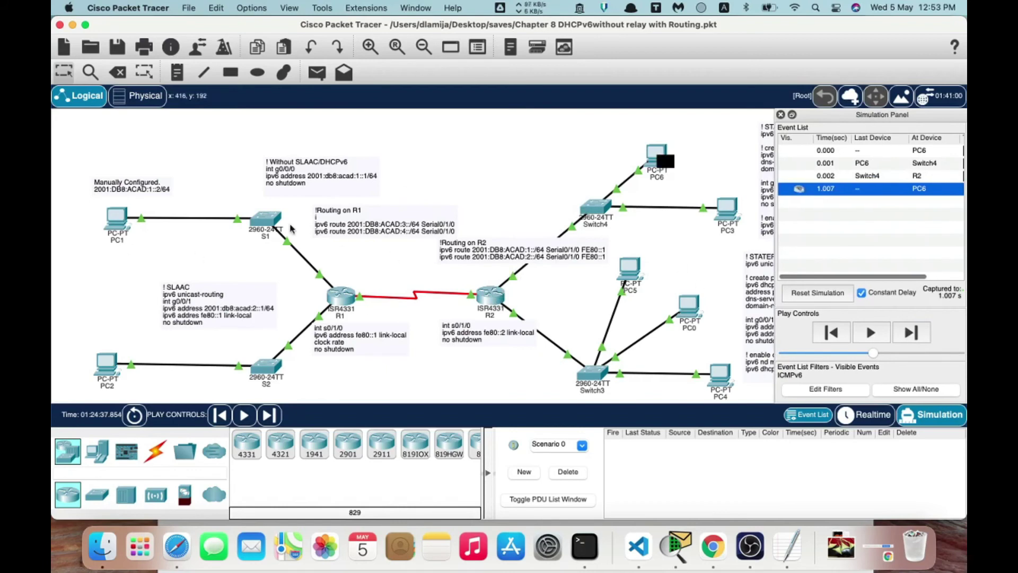
pyautogui.moveTo(274, 218)
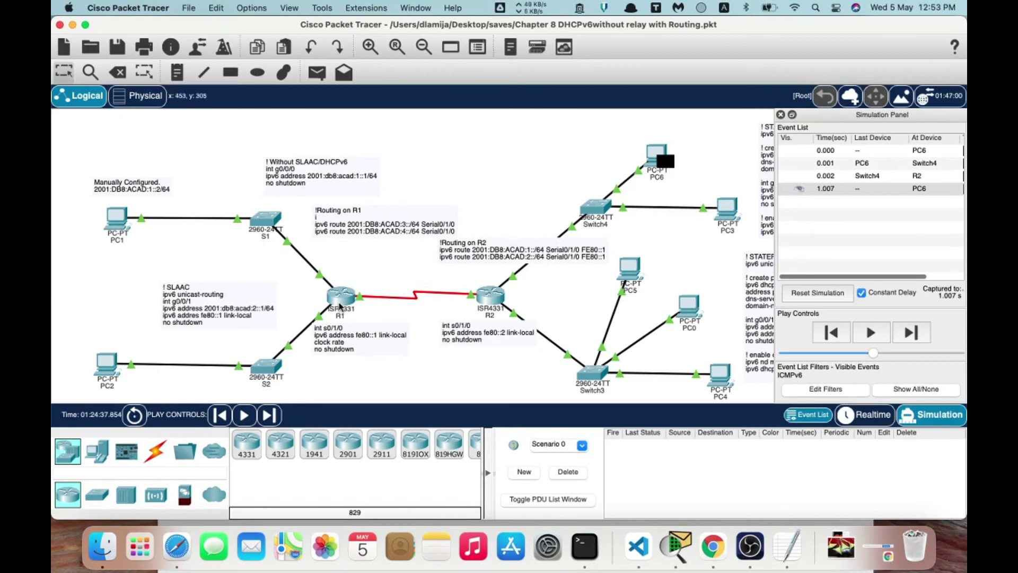
# Open R2's command line and enter global configuration mode from the terminal.
pyautogui.click(340, 303)
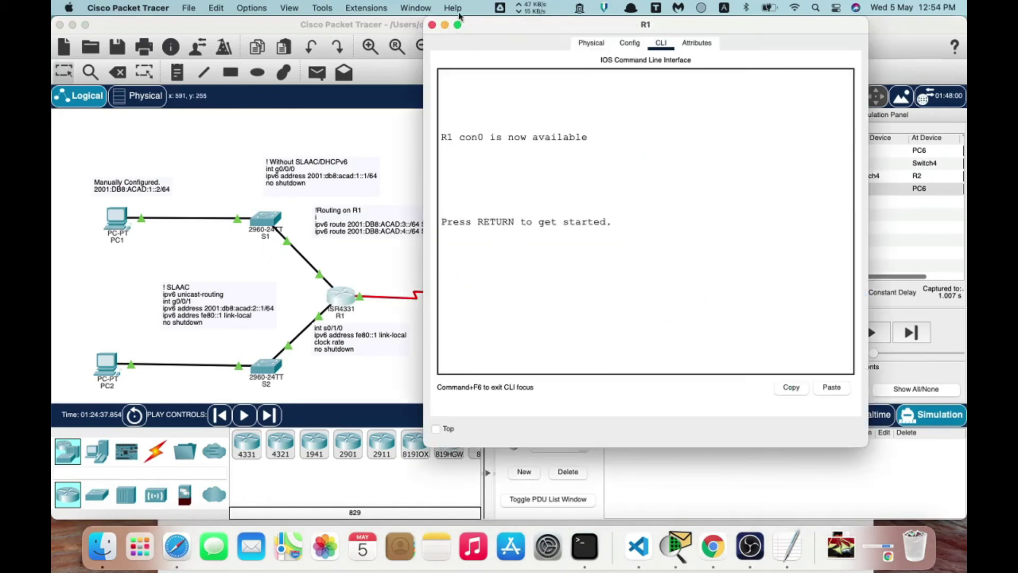
pyautogui.click(432, 24)
pyautogui.click(490, 294)
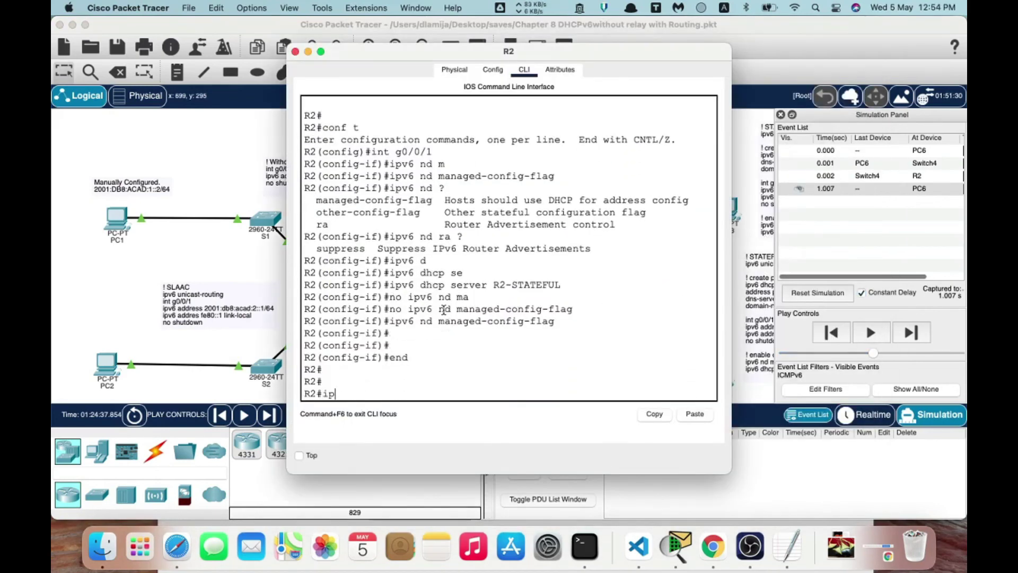
pyautogui.press('BackSpace')
pyautogui.press('BackSpace')
pyautogui.write('conf')
pyautogui.press('Return')
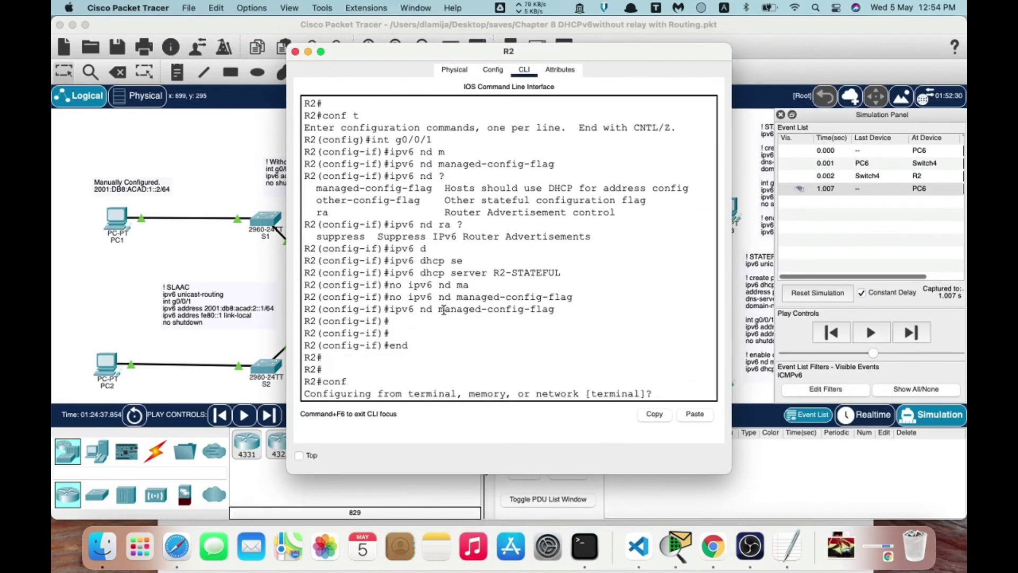
pyautogui.press('Return')
# Start an ipv6 route command for 2001:db8:acad:1::/64 on R2 and list its next-hop options.
pyautogui.write('ipvt')
pyautogui.press('BackSpace')
pyautogui.press('BackSpace')
pyautogui.write('6 route ')
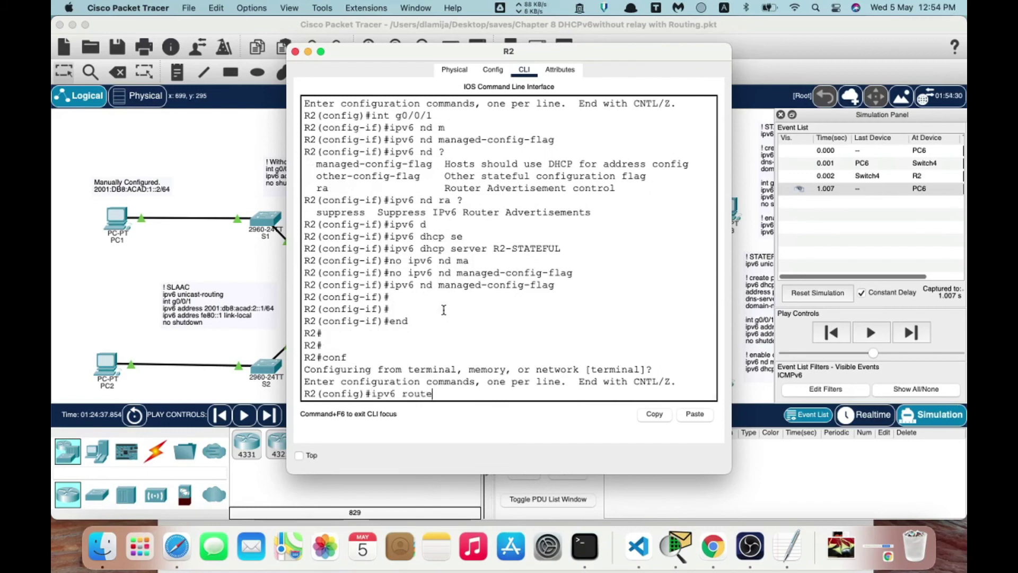
pyautogui.write('2001:db8:acadf:')
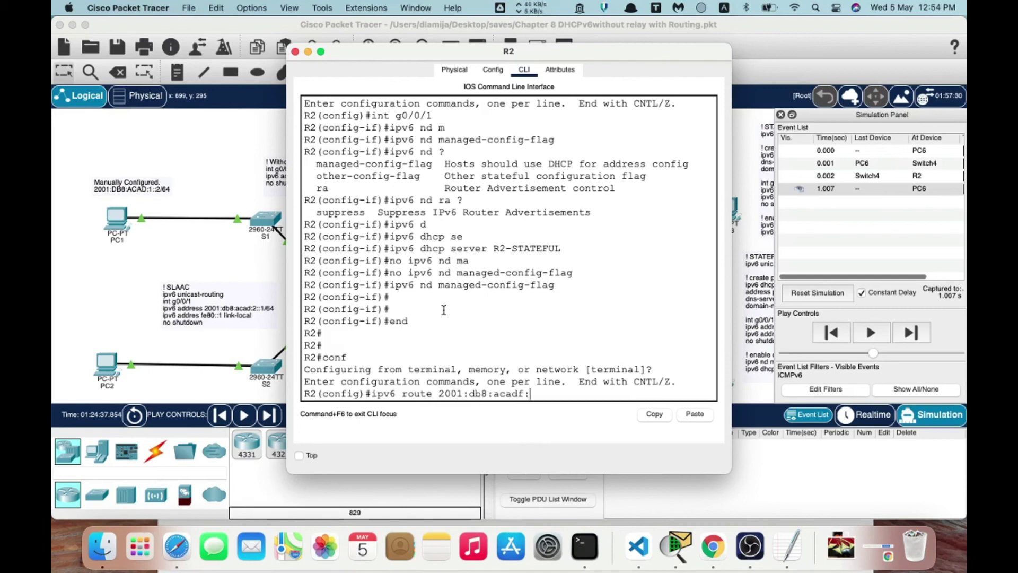
pyautogui.press('BackSpace')
pyautogui.write(':1::/64 ?')
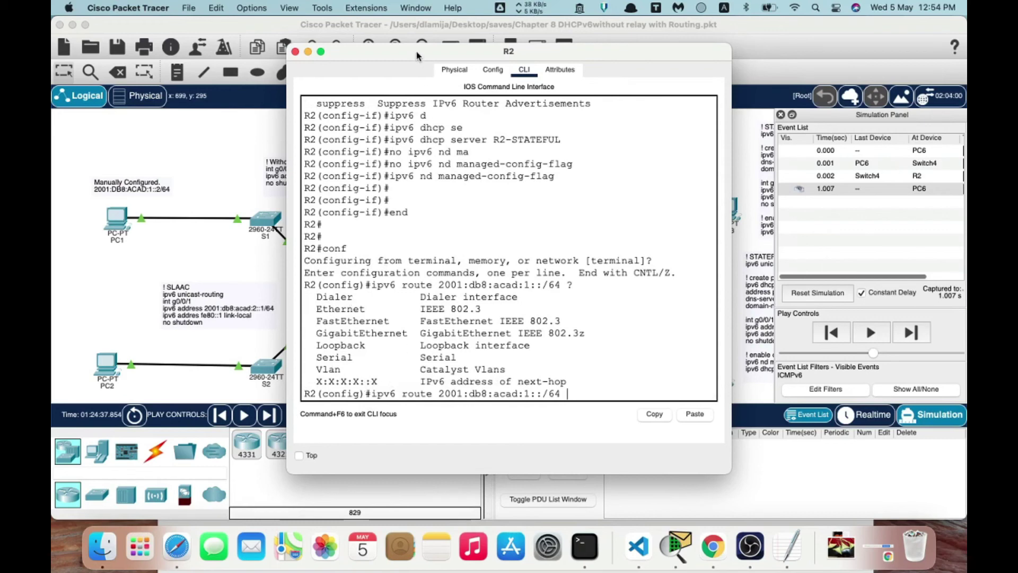
# Try to add R2's static route to 2001:db8:acad:1::/64 with only fe80::1 as the next hop.
pyautogui.moveTo(418, 55); pyautogui.dragTo(608, 43)
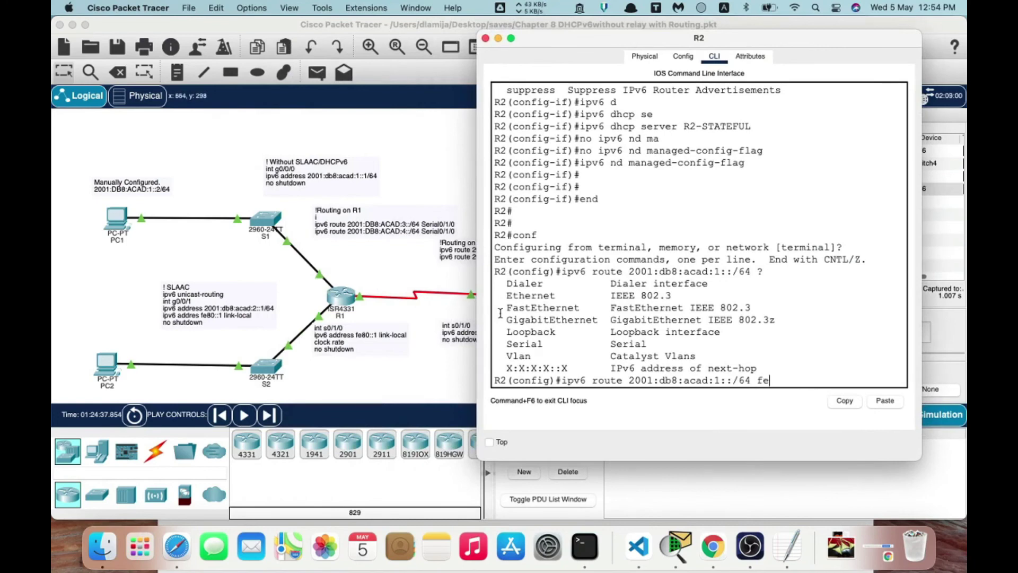
pyautogui.write('80::1')
pyautogui.press('Return')
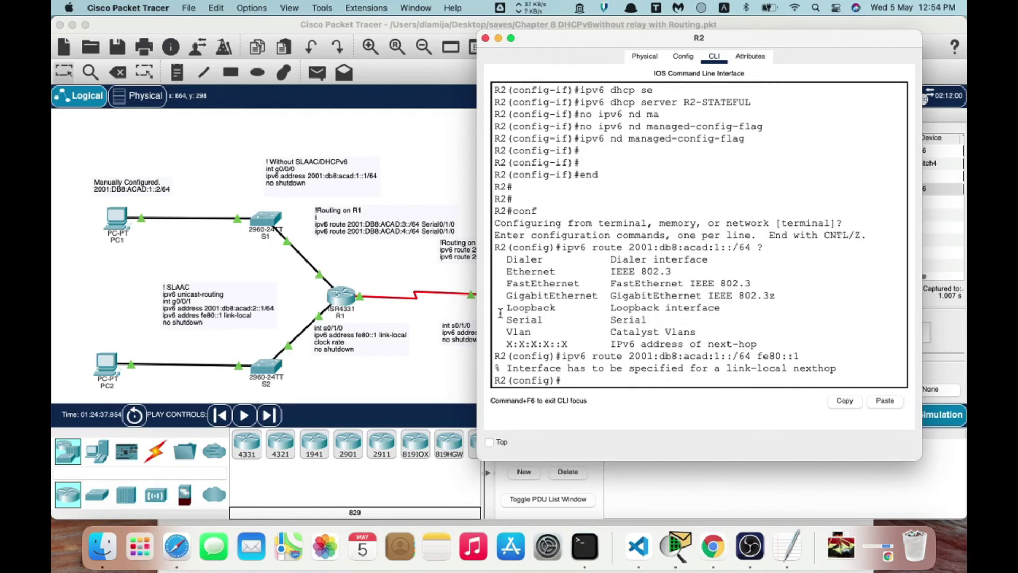
# Add a static IPv6 route on R2 to 2001:db8:acad:1::/64 through interface s0/1/0.
pyautogui.press('Up')
pyautogui.press('BackSpace')
pyautogui.press('BackSpace')
pyautogui.press('BackSpace')
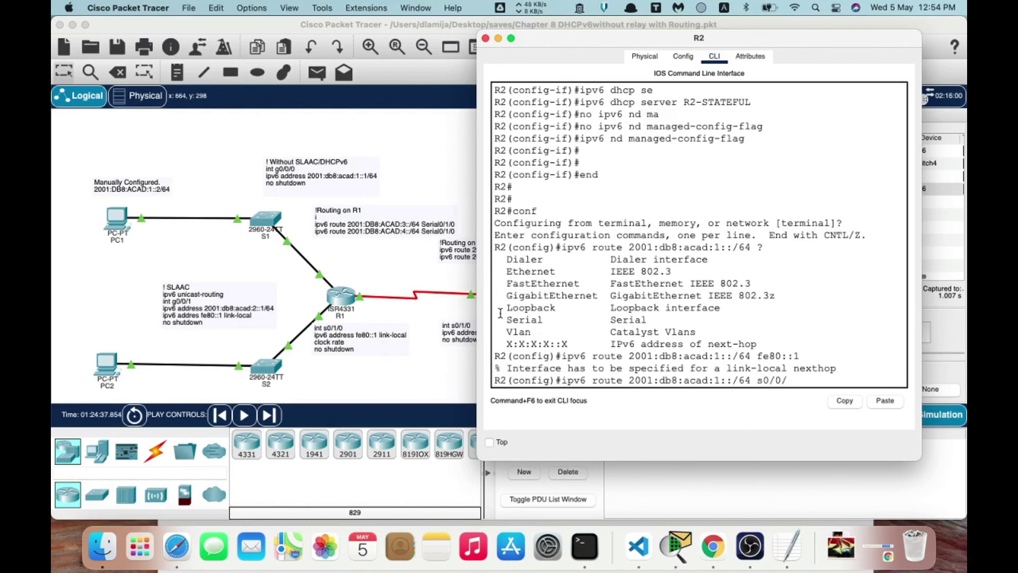
pyautogui.press('BackSpace')
pyautogui.press('BackSpace')
pyautogui.write('1/1')
pyautogui.press('BackSpace')
pyautogui.write('0')
pyautogui.scroll(-1, 472, 297)
pyautogui.hscroll(5, 472, 297)
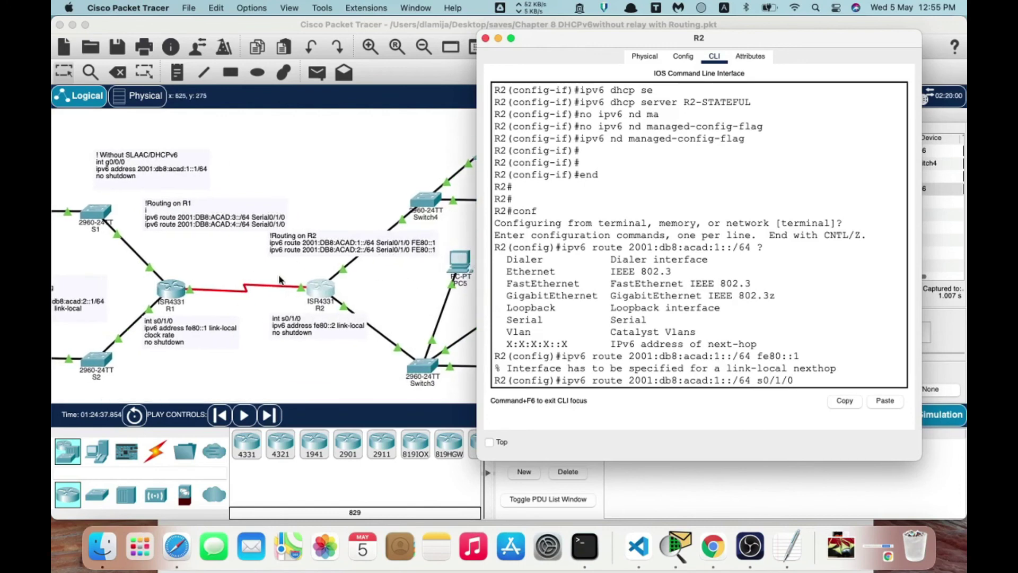
pyautogui.press('Return')
# Add a static IPv6 route on R2 to 2001:db8:acad:2::/64 through s0/1/0 with next hop fe80::1.
pyautogui.press('Up')
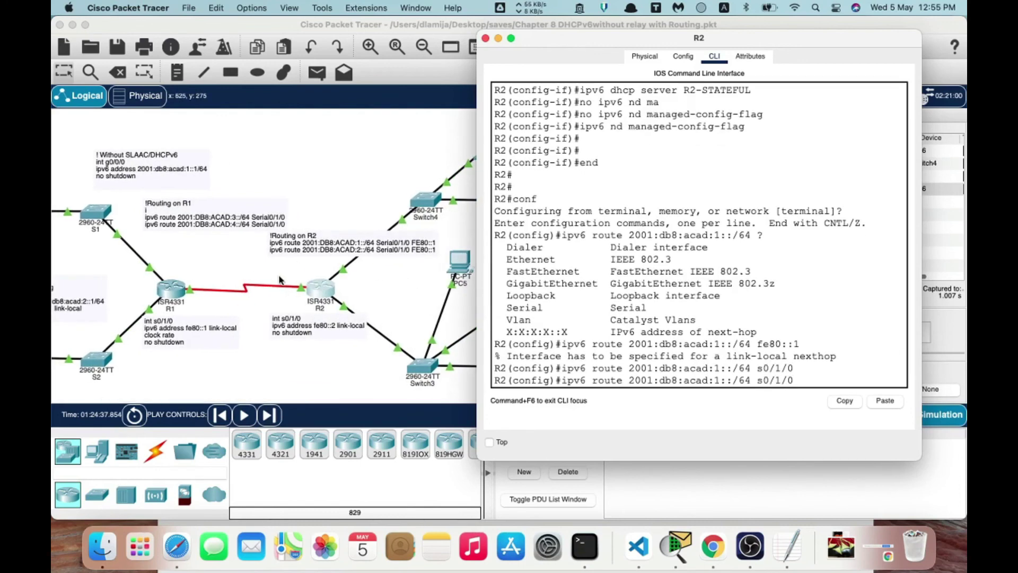
pyautogui.press('BackSpace')
pyautogui.write('2')
pyautogui.press('Return')
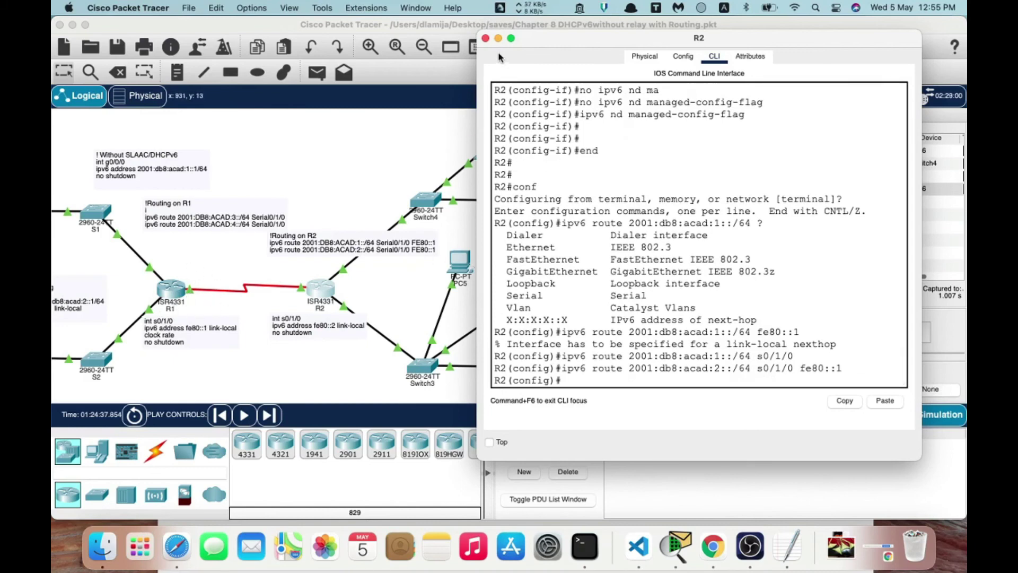
# Close R2's window and step the simulation forward to follow PC6's ping to PC1 and its reply to R1.
pyautogui.click(485, 38)
pyautogui.hscroll(-5, 424, 138)
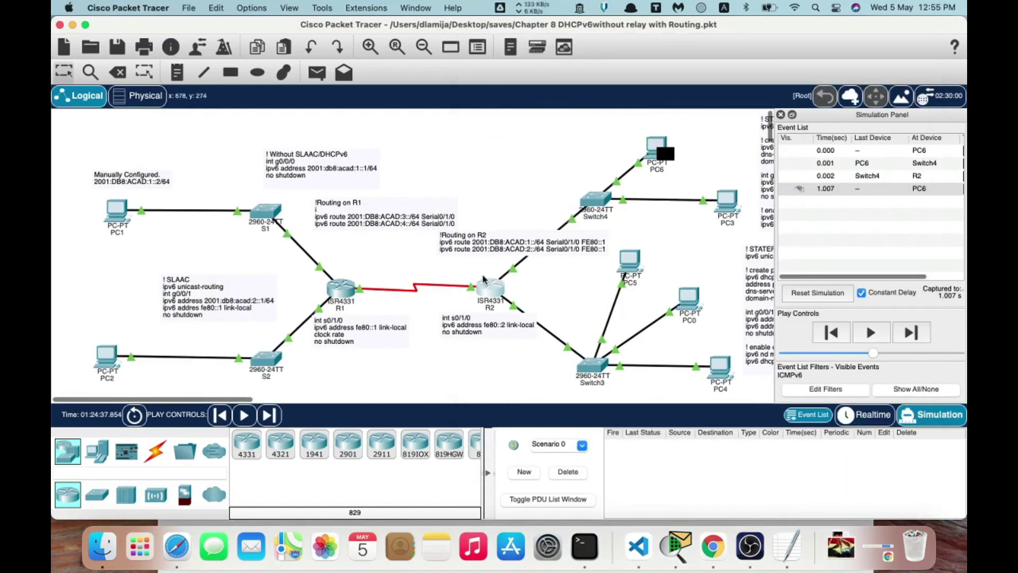
pyautogui.click(912, 333)
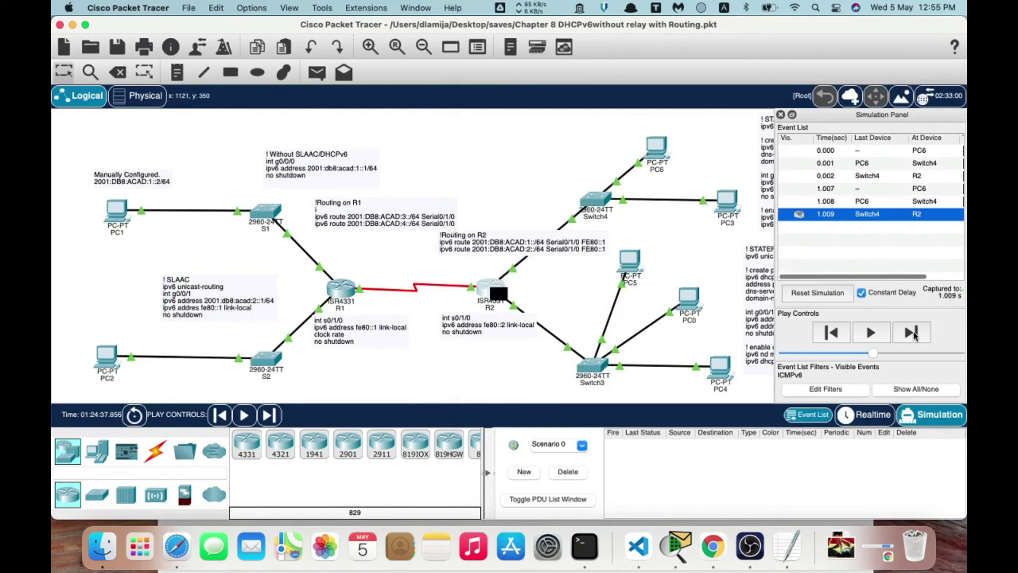
pyautogui.click(912, 333)
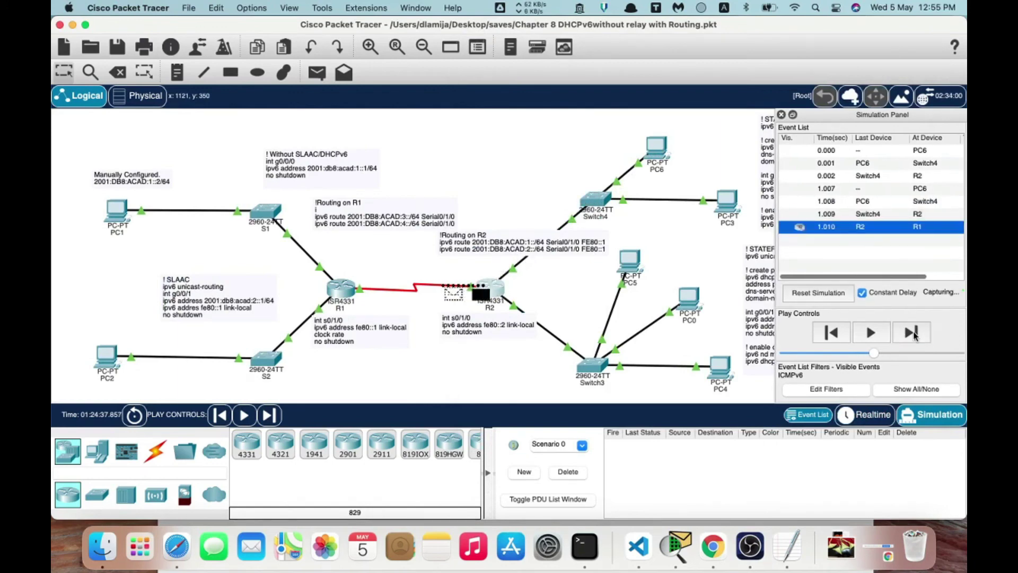
pyautogui.click(912, 333)
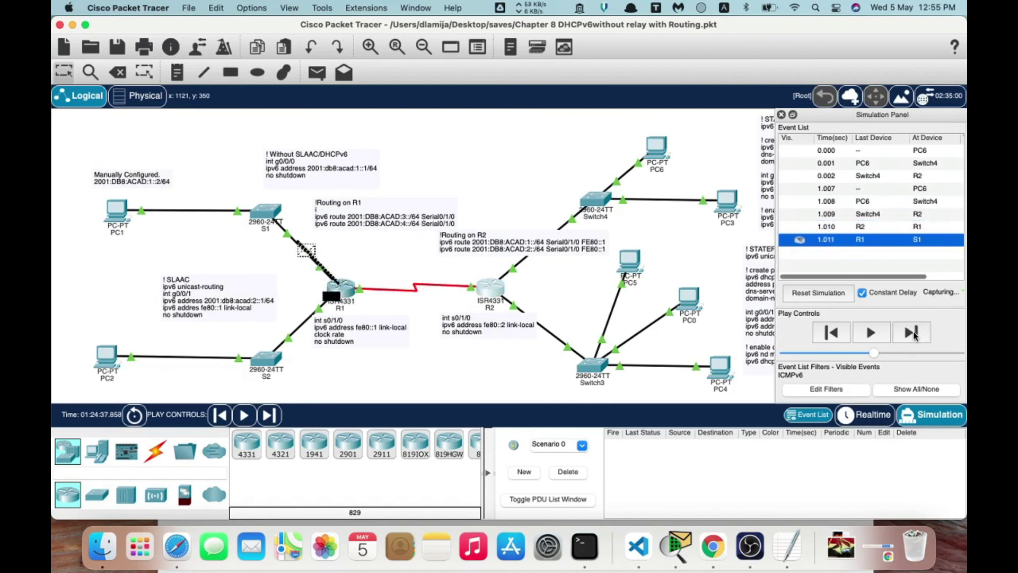
pyautogui.click(912, 333)
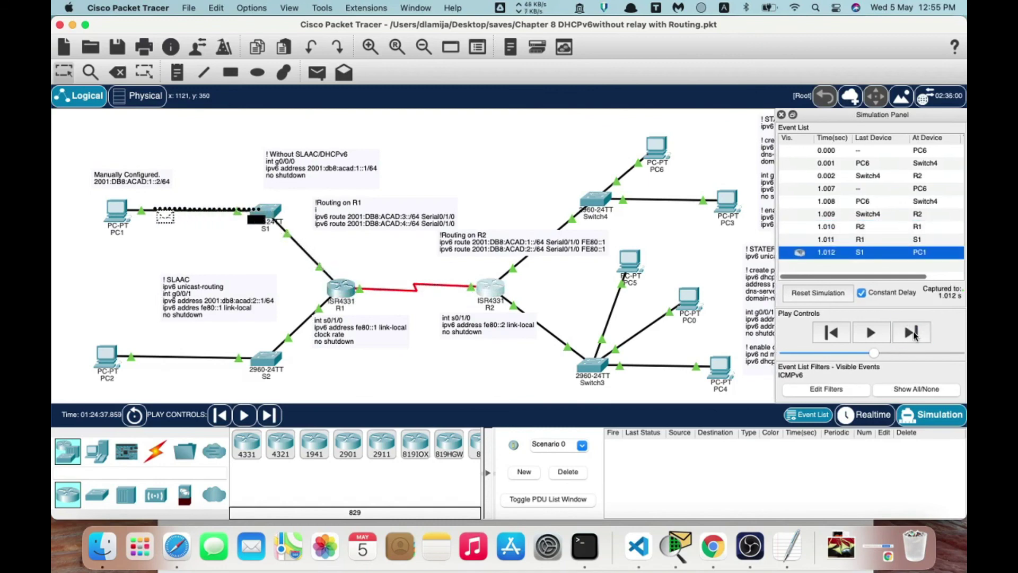
pyautogui.click(913, 333)
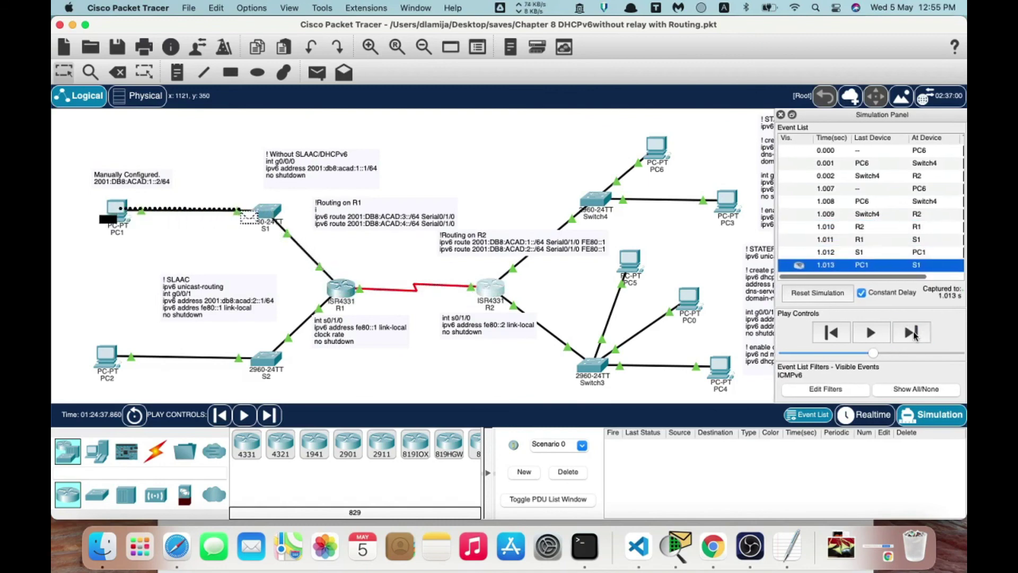
pyautogui.click(912, 333)
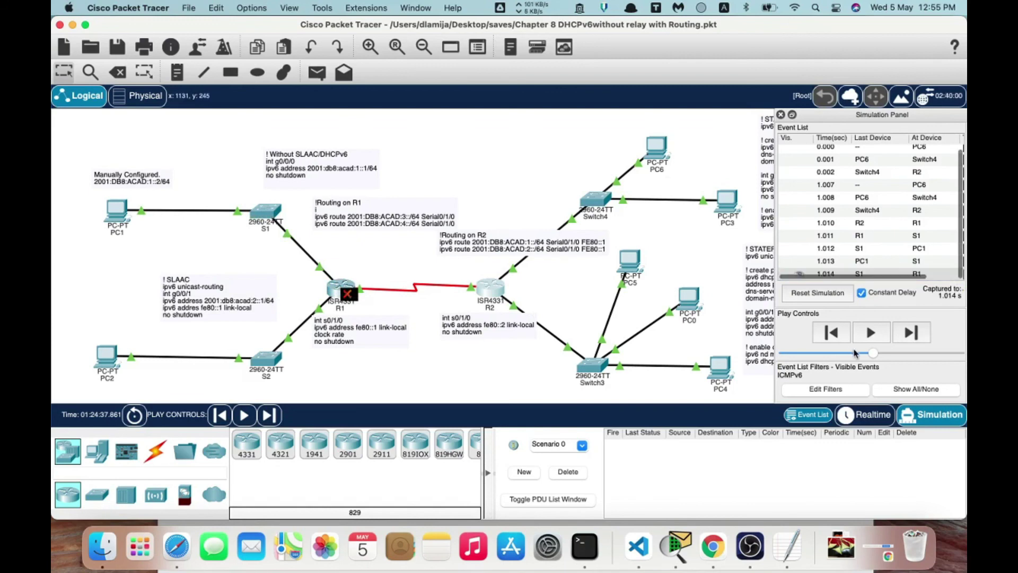
# Advance the simulation by one event and enter global configuration mode in R1's command line.
pyautogui.click(904, 334)
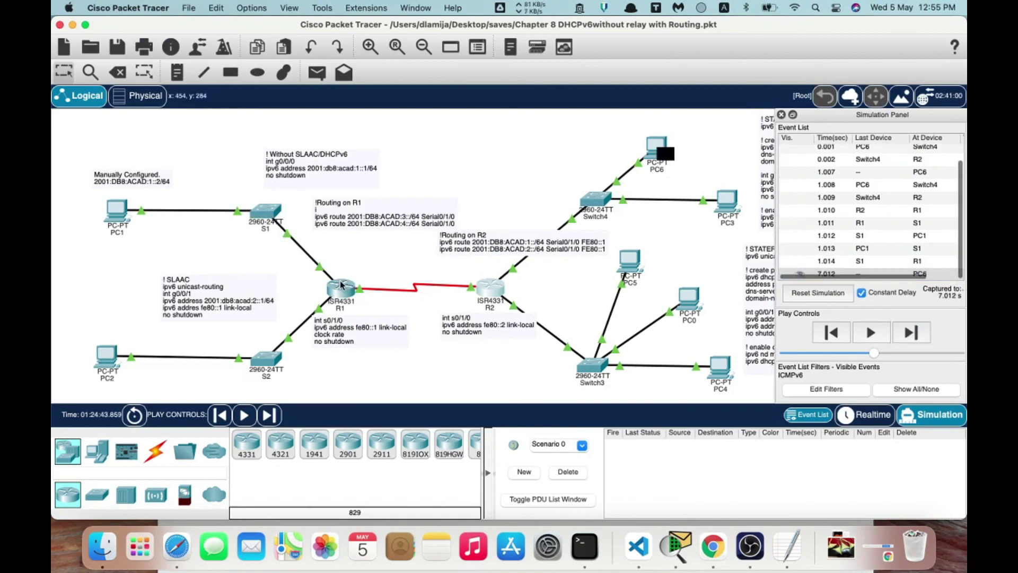
pyautogui.click(342, 292)
pyautogui.press('Return')
pyautogui.press('Return')
pyautogui.press('Return')
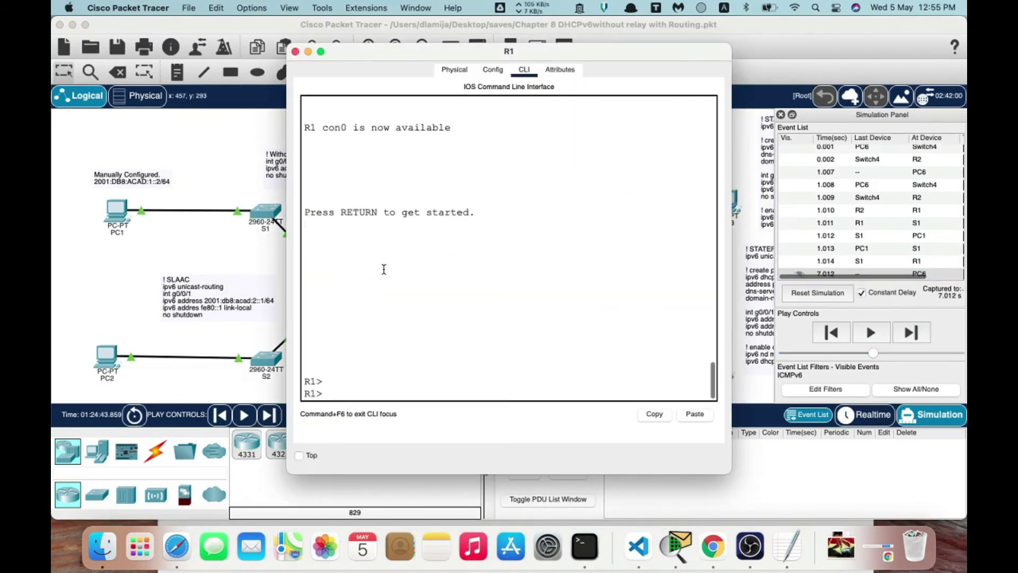
pyautogui.write('conf')
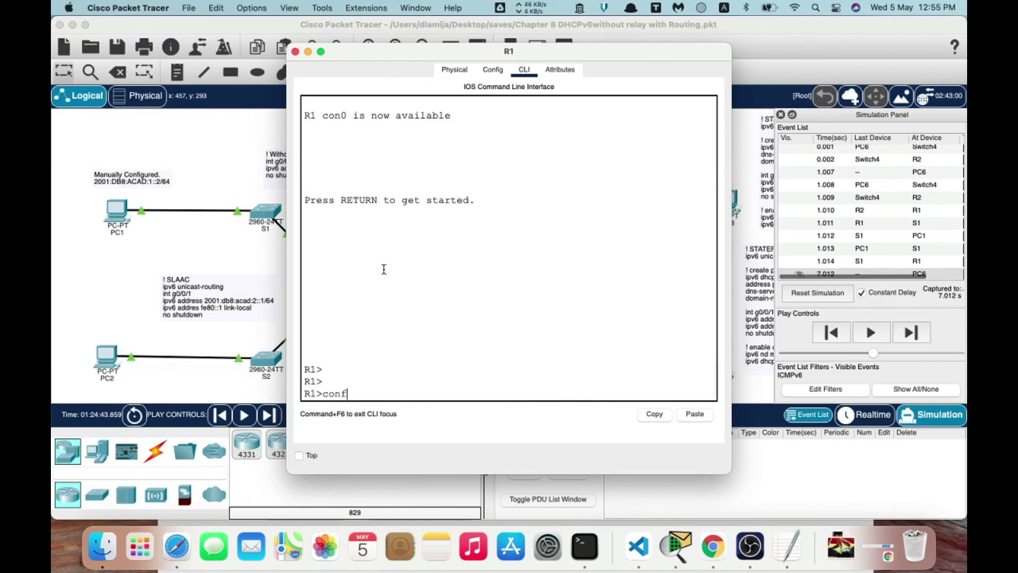
pyautogui.press('Return')
pyautogui.write('conf t')
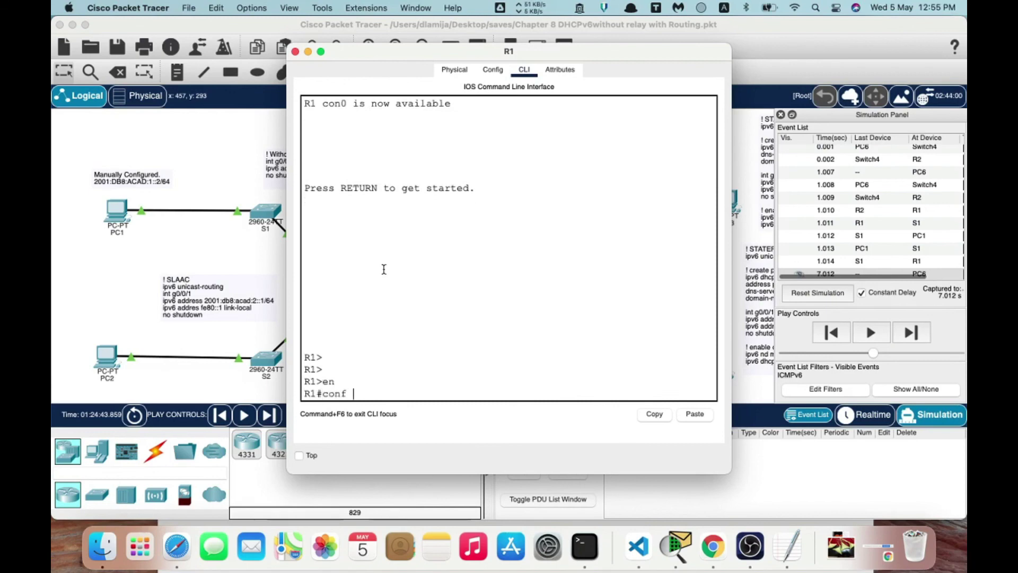
pyautogui.press('Return')
# Add a static IPv6 route on R1 to 2001:db8:acad:3::/64 through s0/1/0 with next hop fe80::2.
pyautogui.write('ig)#ipv6')
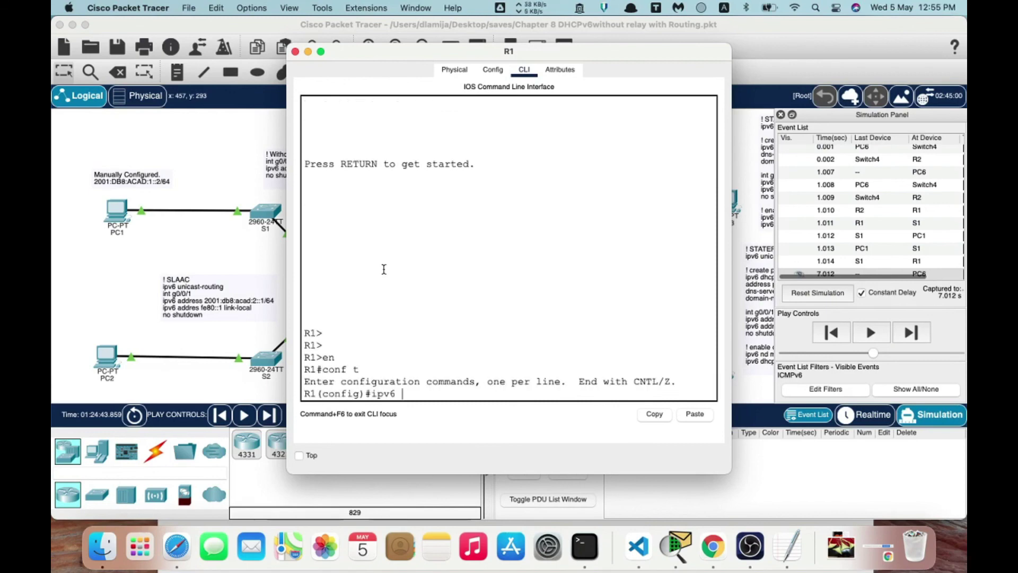
pyautogui.write(' route 20')
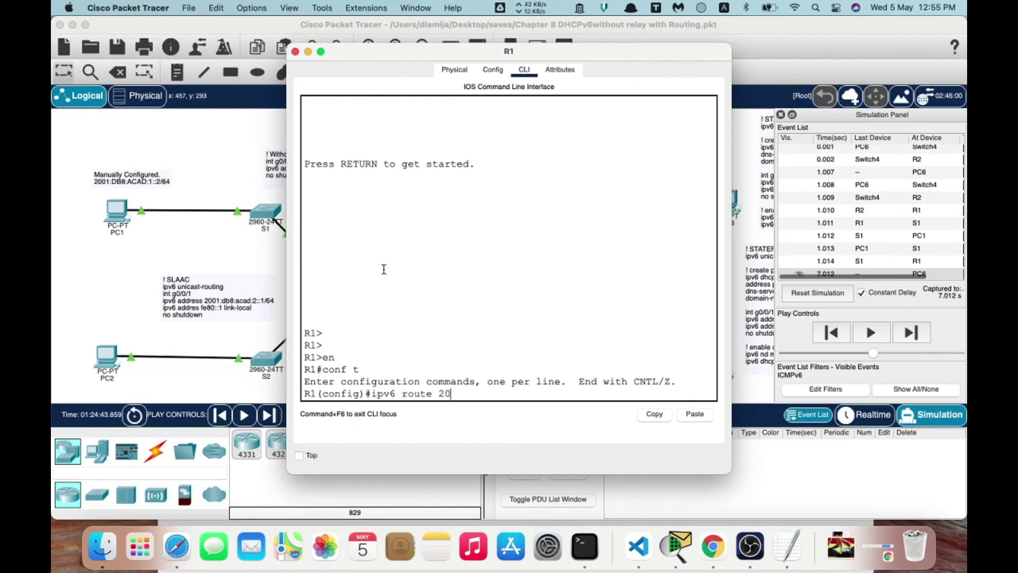
pyautogui.write('01:db8:acad:3::')
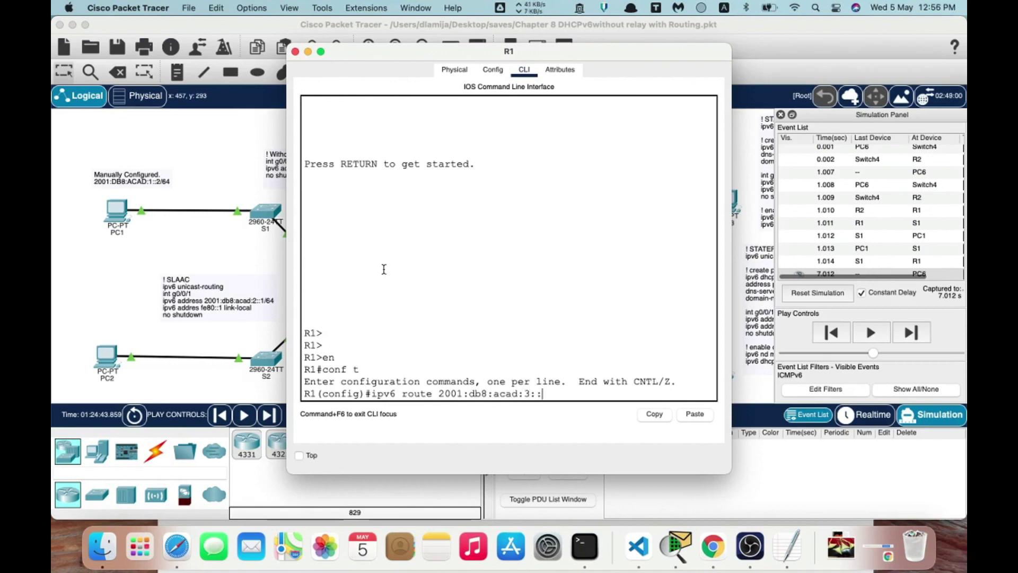
pyautogui.write('/64 s0.')
pyautogui.moveTo(384, 58); pyautogui.dragTo(636, 33)
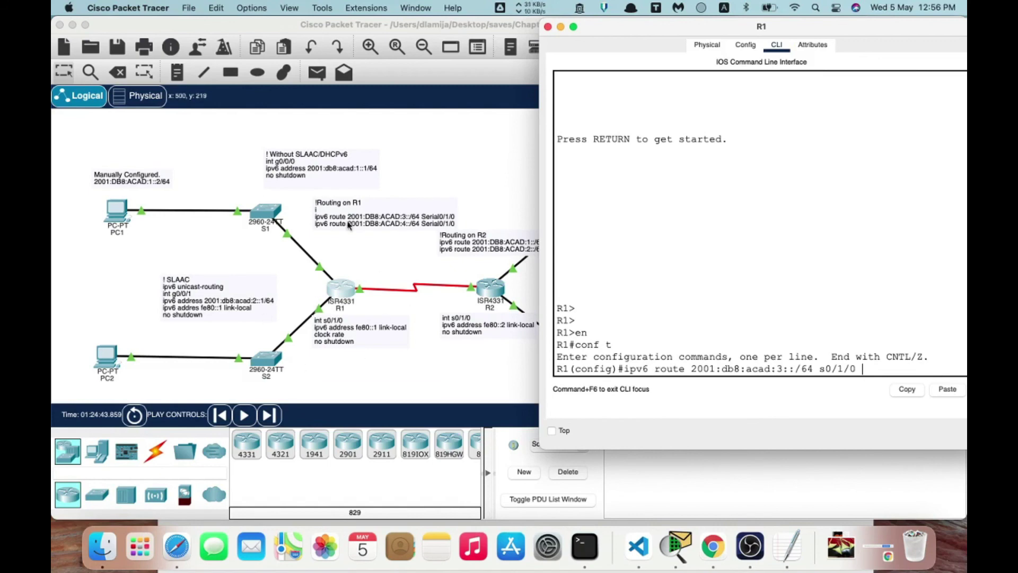
pyautogui.scroll(3, 360, 289)
pyautogui.write('fe80::2')
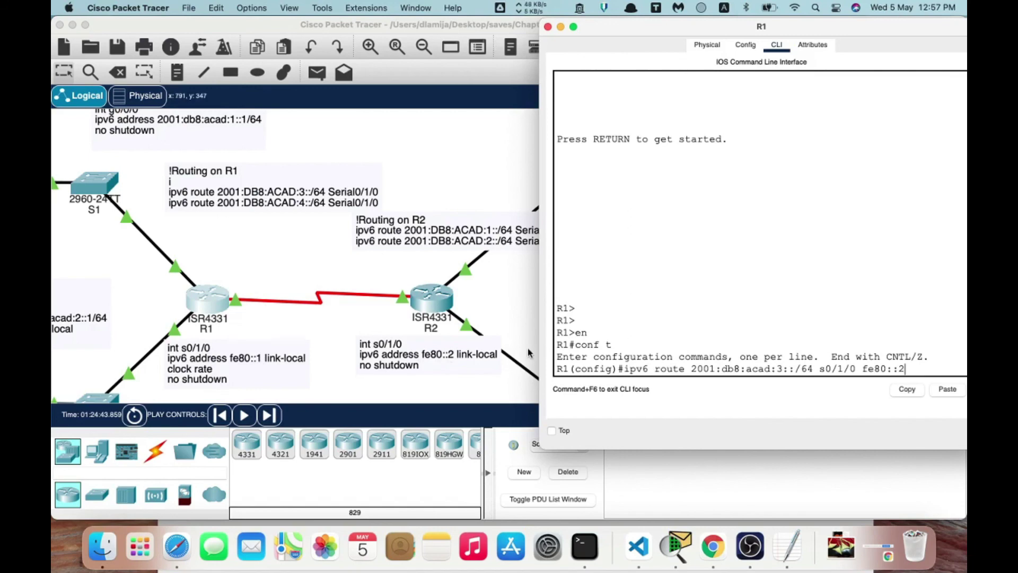
pyautogui.press('Return')
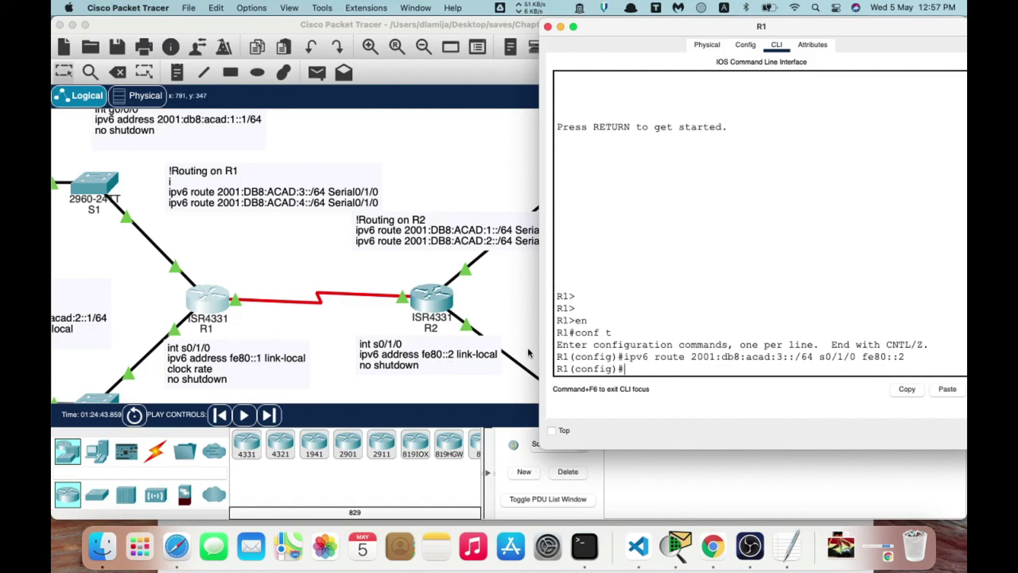
# Add R1's static IPv6 route to 2001:db8:acad:4::/64 through s0/1/0 with next hop fe80::2, and end the configuration session.
pyautogui.press('Up')
pyautogui.press('Left')
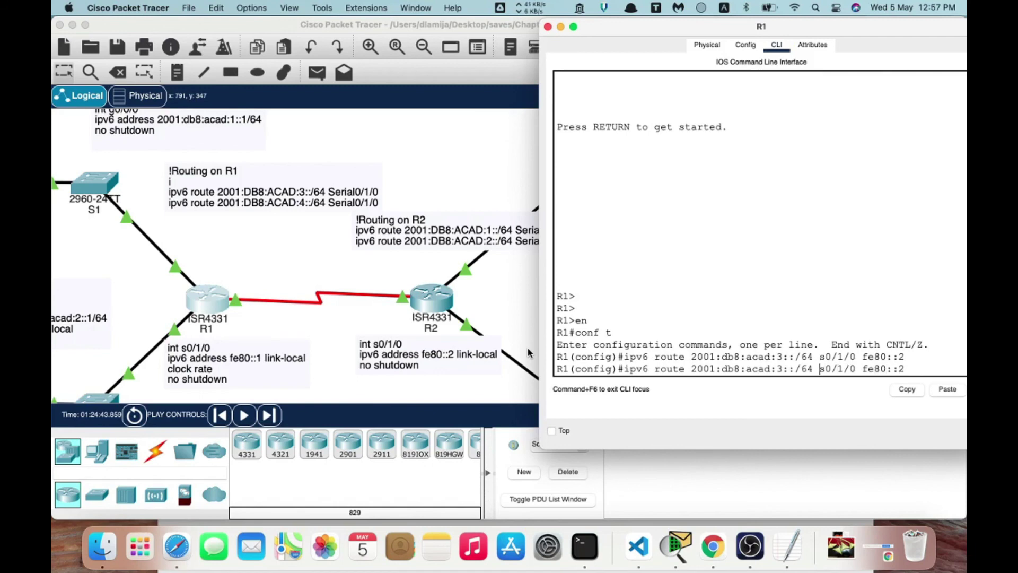
pyautogui.press('BackSpace')
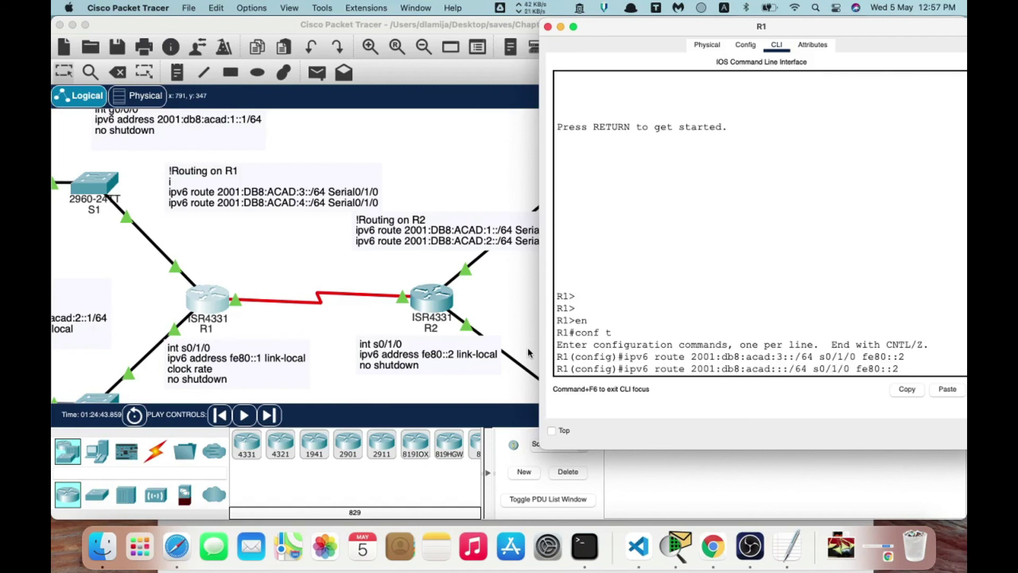
pyautogui.write('4')
pyautogui.press('Return')
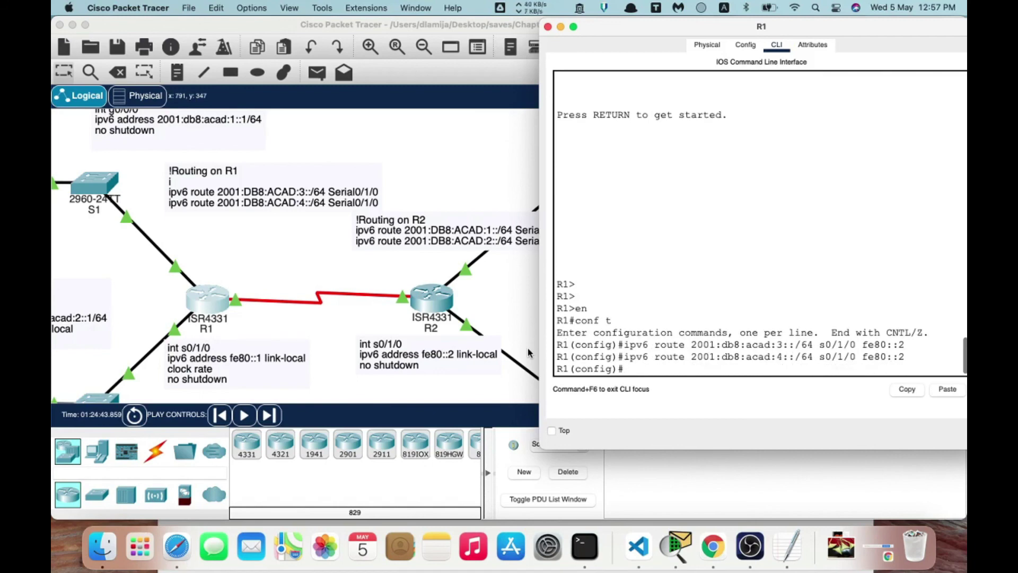
pyautogui.write('end')
pyautogui.press('Return')
pyautogui.press('Return')
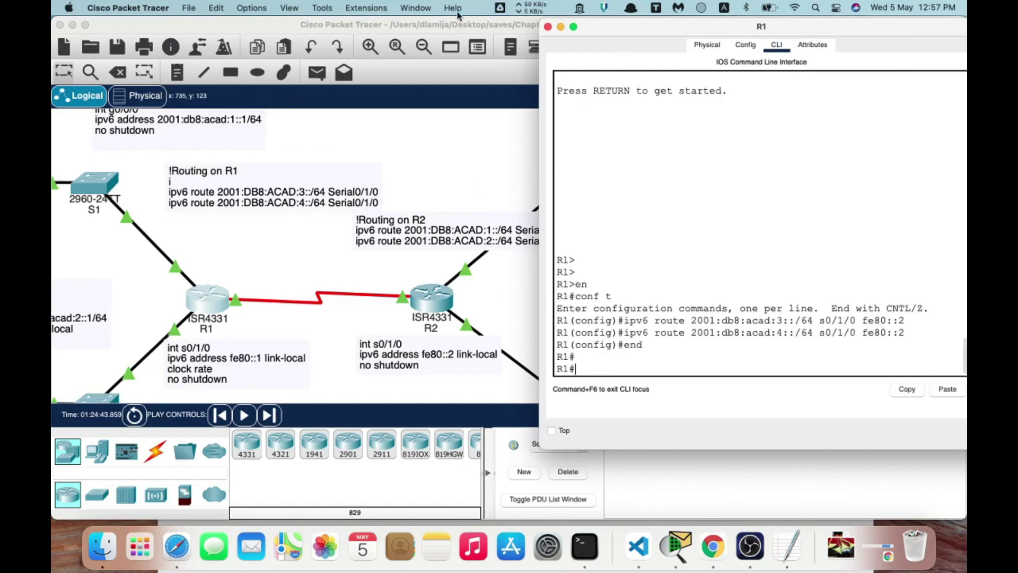
pyautogui.click(549, 27)
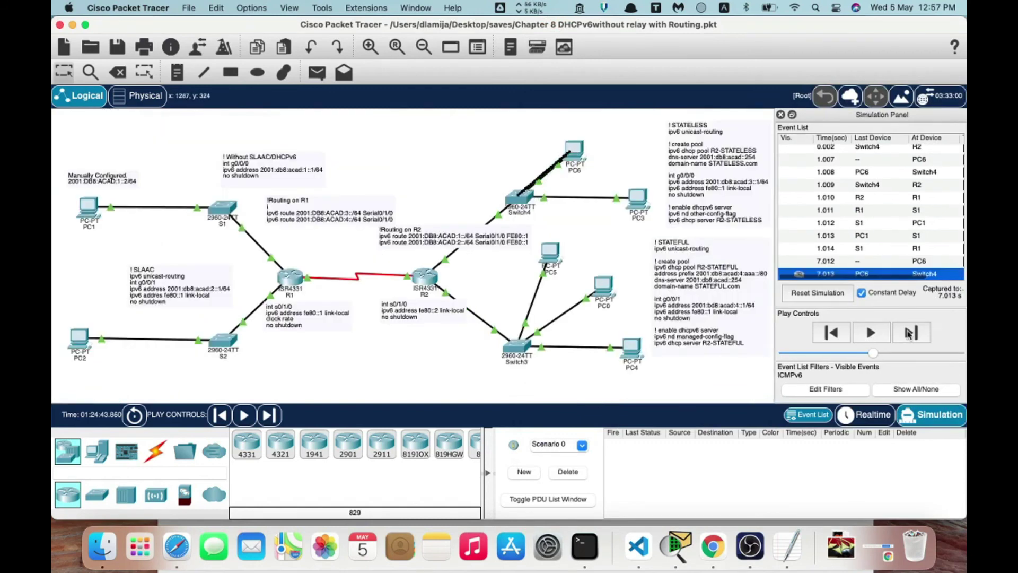
# Step the simulation forward to follow PC6's ping to PC1 and back, and check the ping output in PC6's command prompt.
pyautogui.click(908, 334)
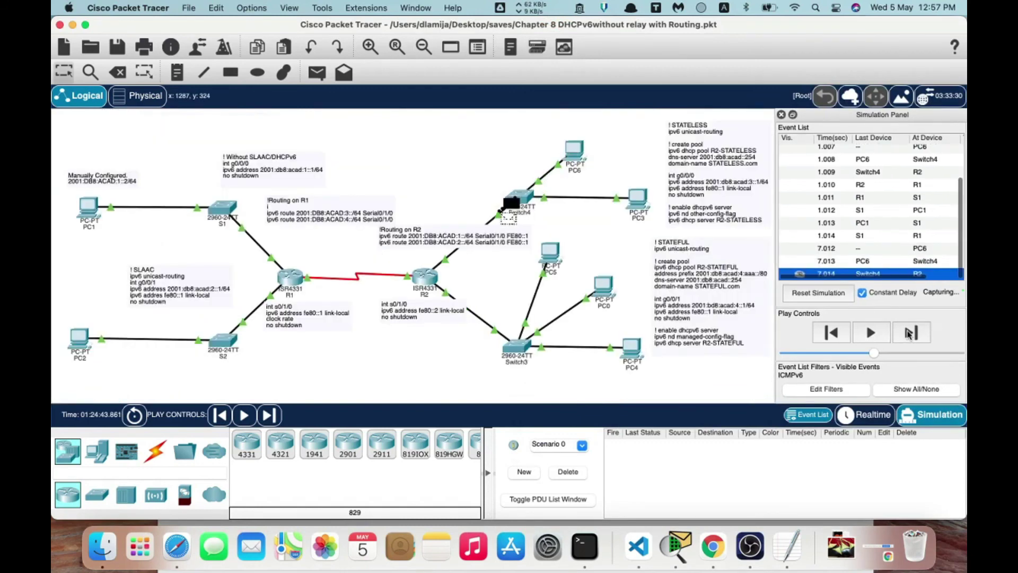
pyautogui.click(908, 333)
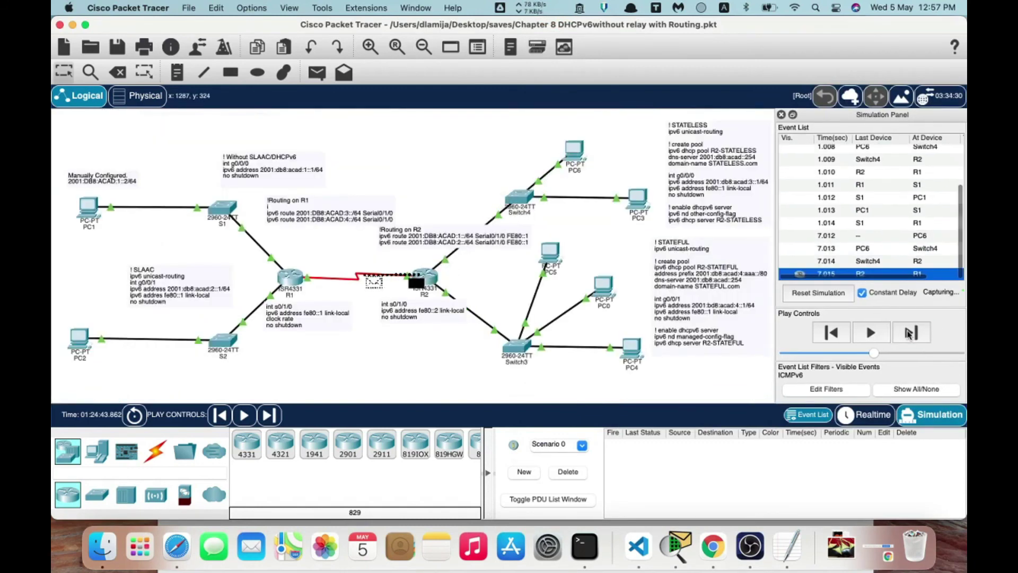
pyautogui.click(908, 334)
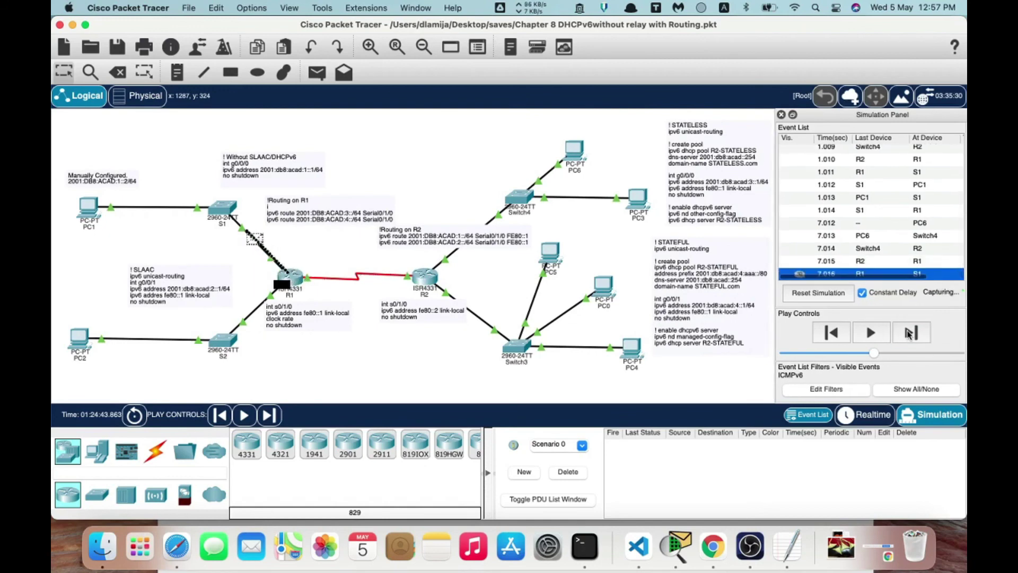
pyautogui.click(908, 334)
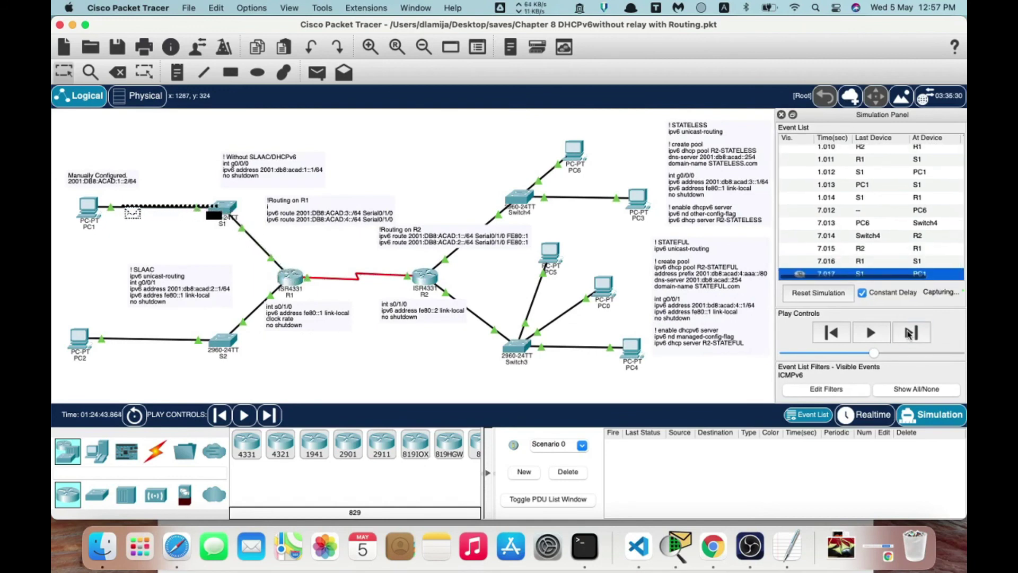
pyautogui.click(908, 333)
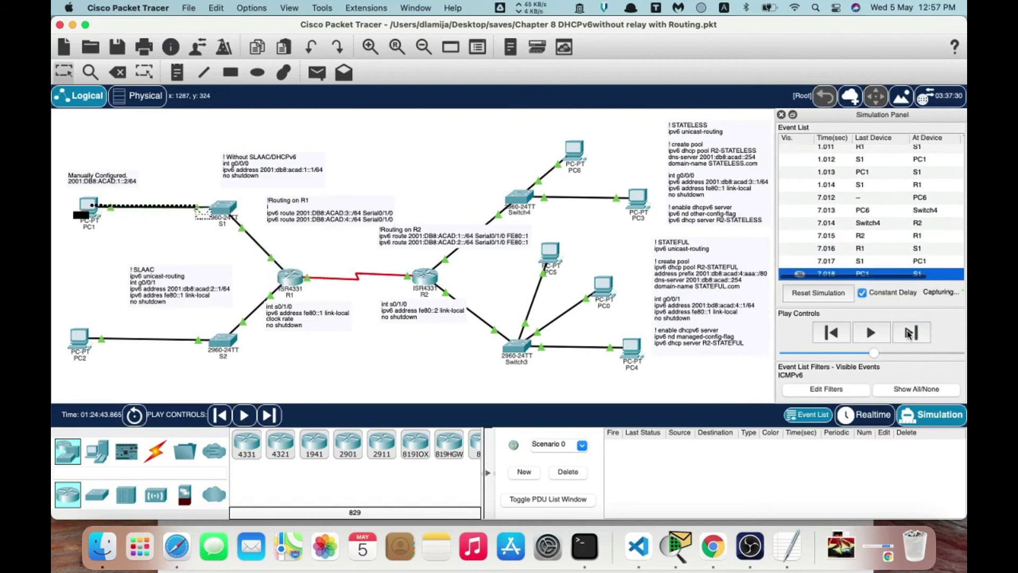
pyautogui.click(909, 333)
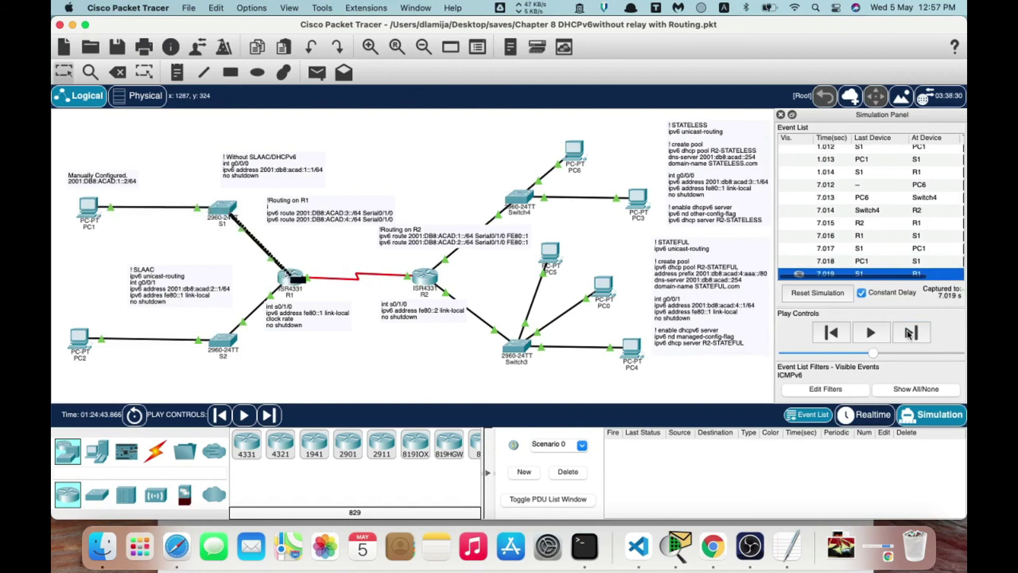
pyautogui.click(908, 334)
pyautogui.click(908, 334)
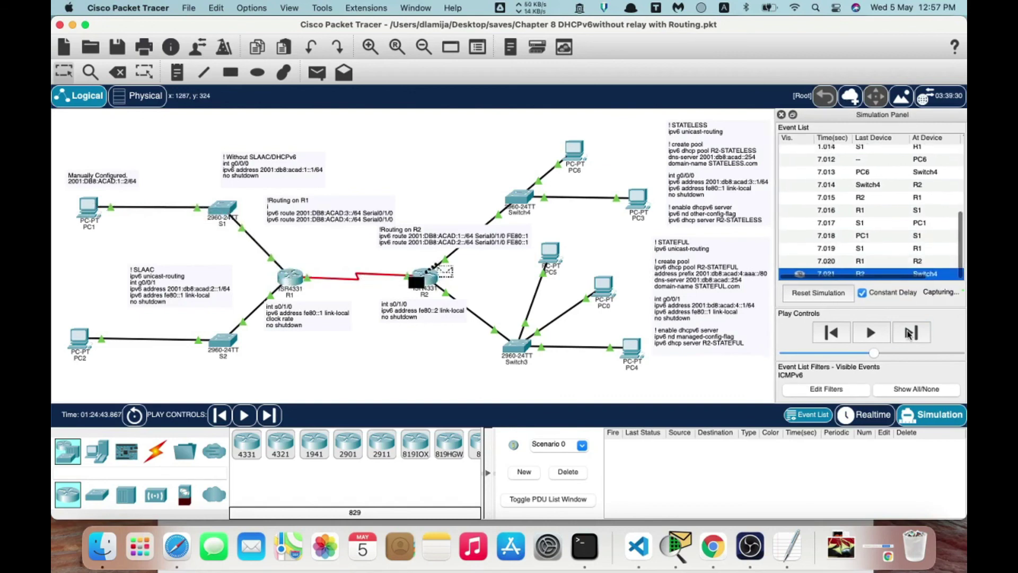
pyautogui.click(908, 333)
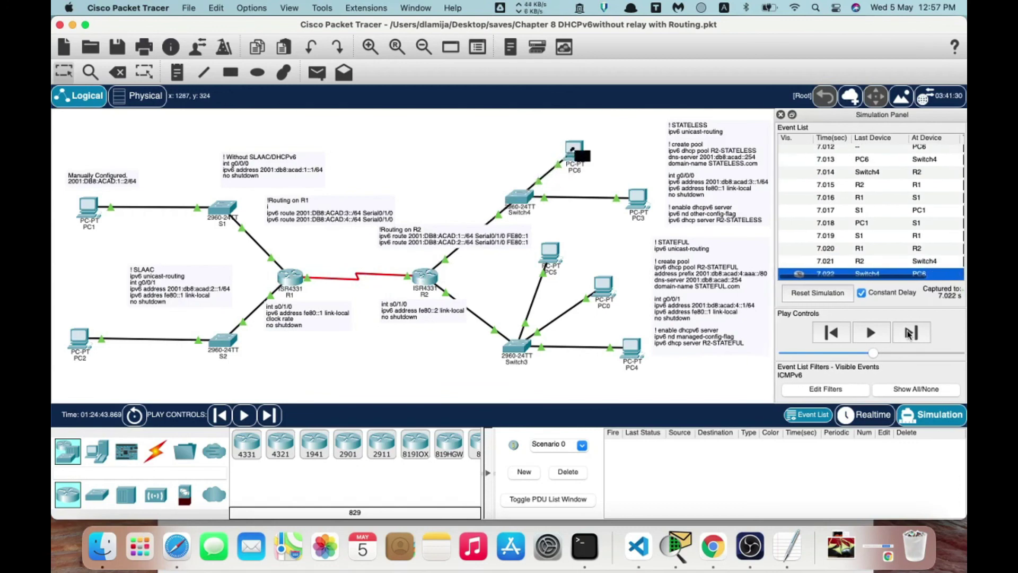
pyautogui.click(576, 145)
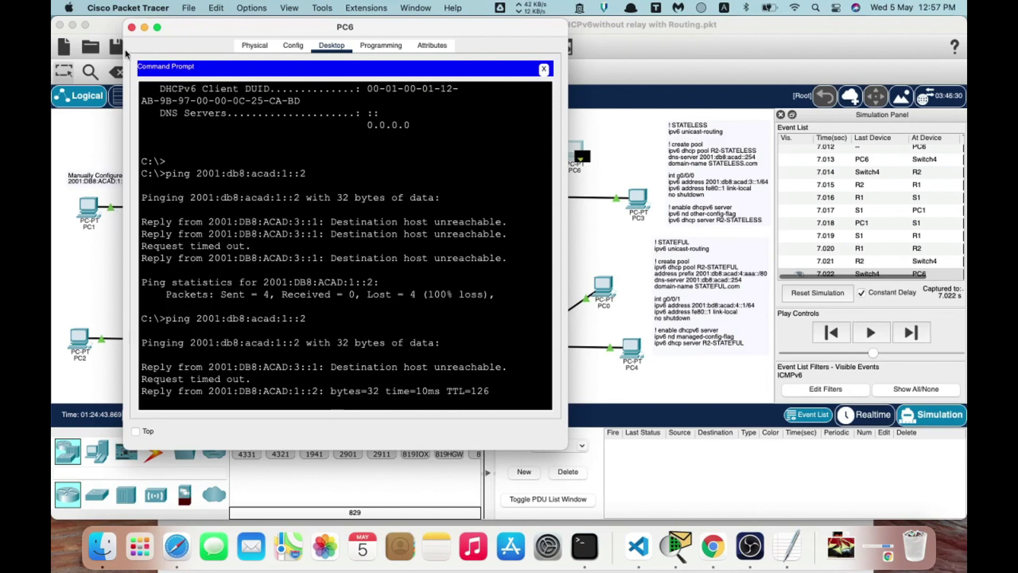
pyautogui.click(132, 27)
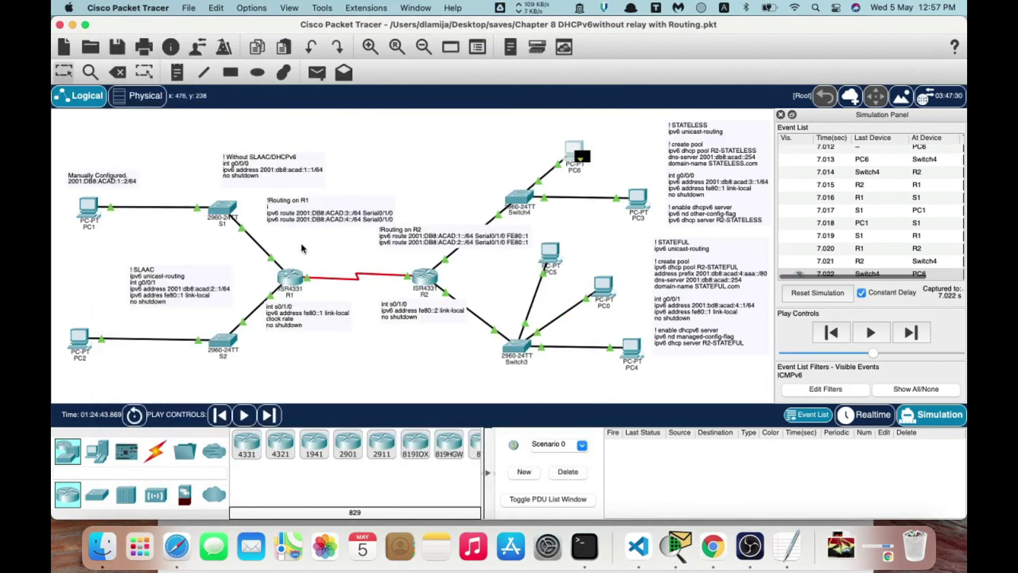